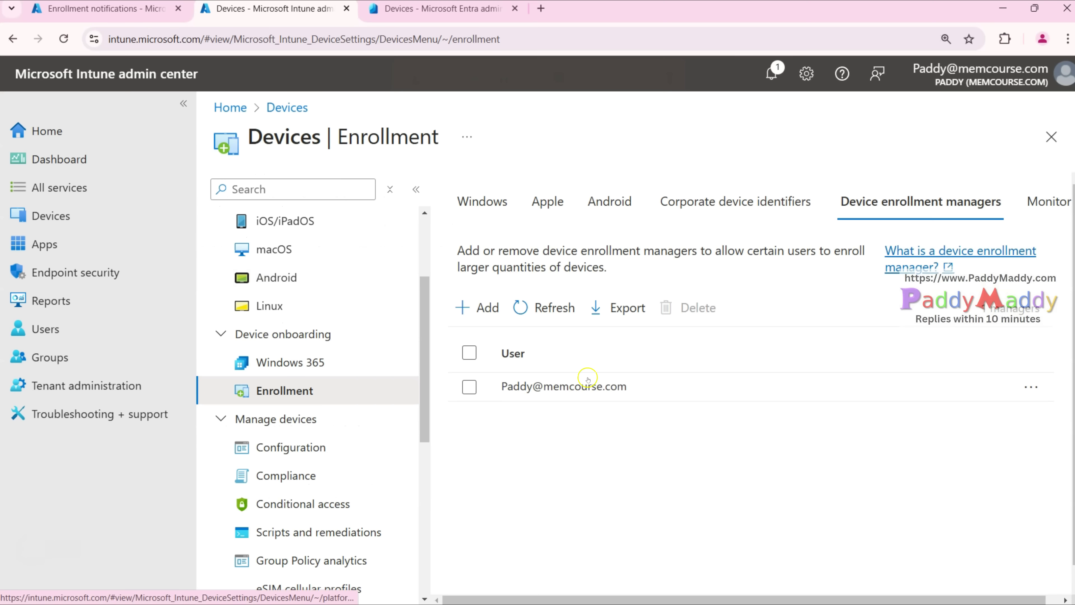
- Open the properties of the Windows device DESKTOP-LTU7HVP and list the available device categories
left_click(115, 212)
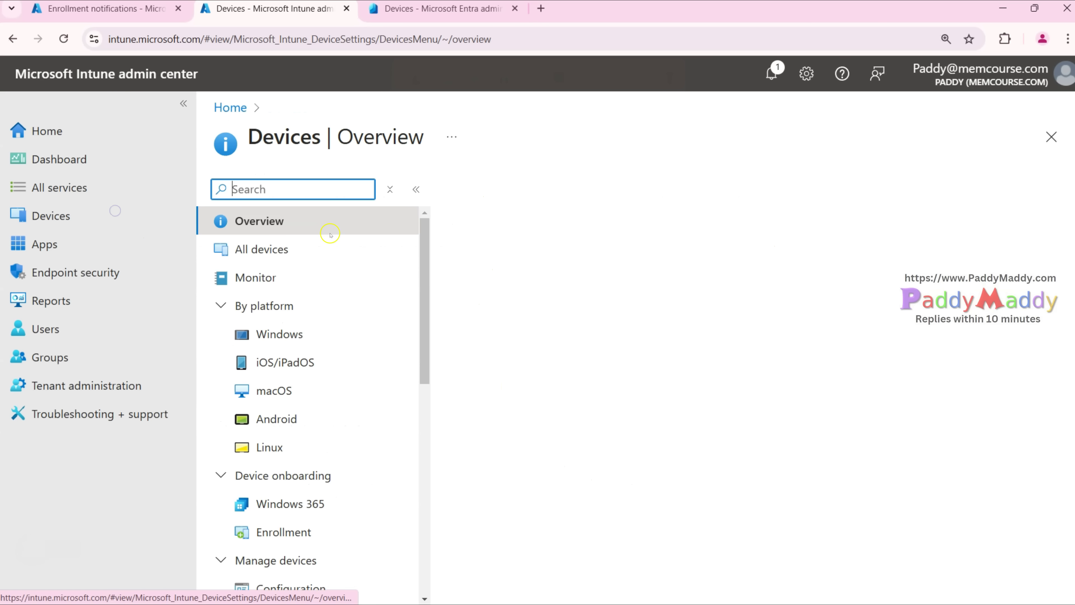
left_click(295, 333)
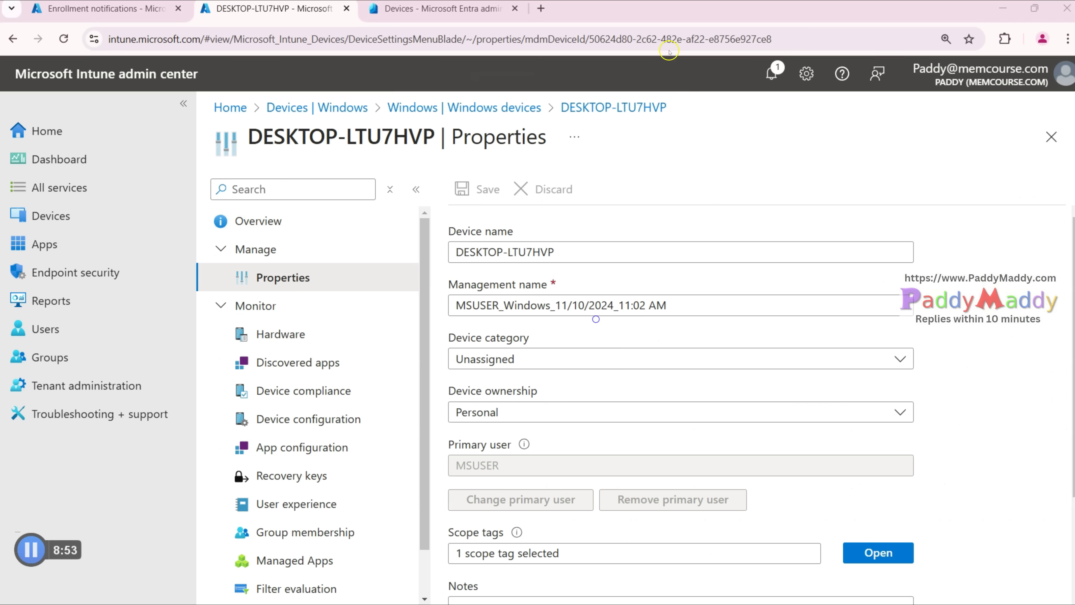
left_click(531, 362)
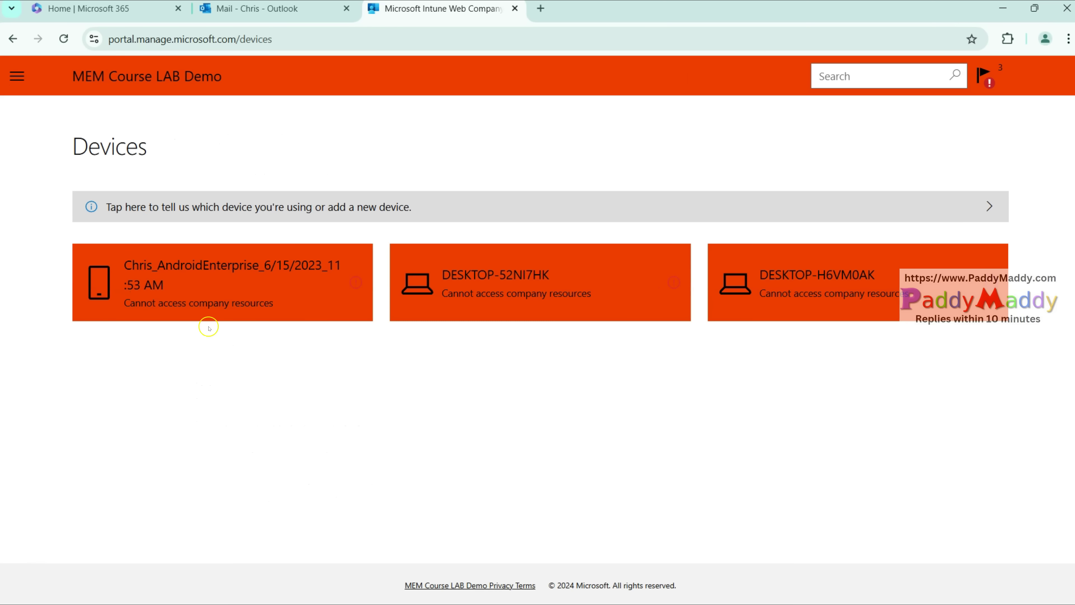
- Switch to the Intune Company Portal website and check the device category in the AndroidEnterprise phone's details
left_click(204, 288)
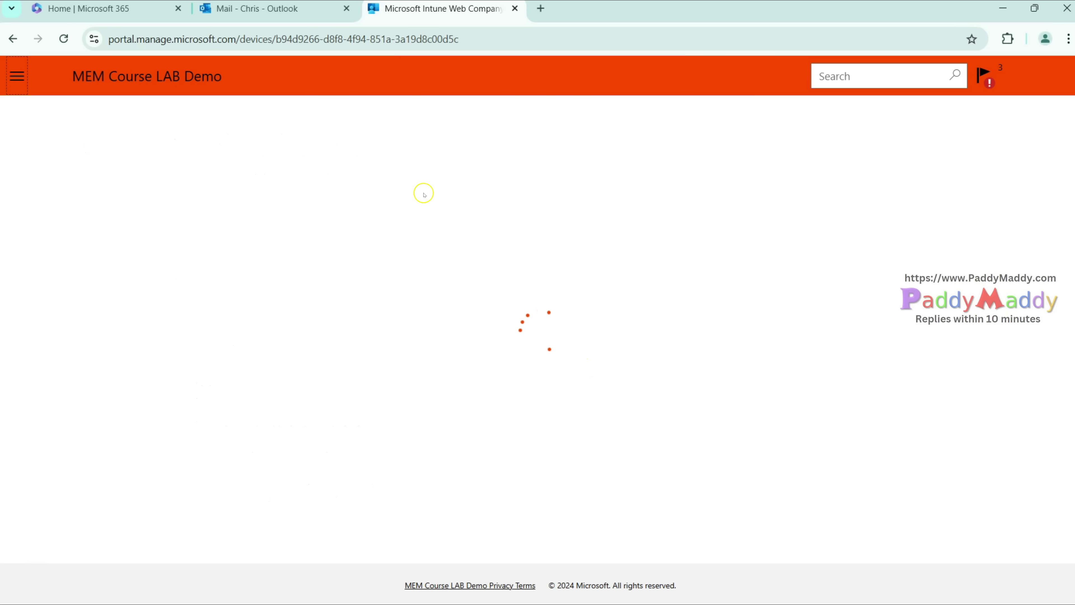
scroll(366, 423, "down", 2)
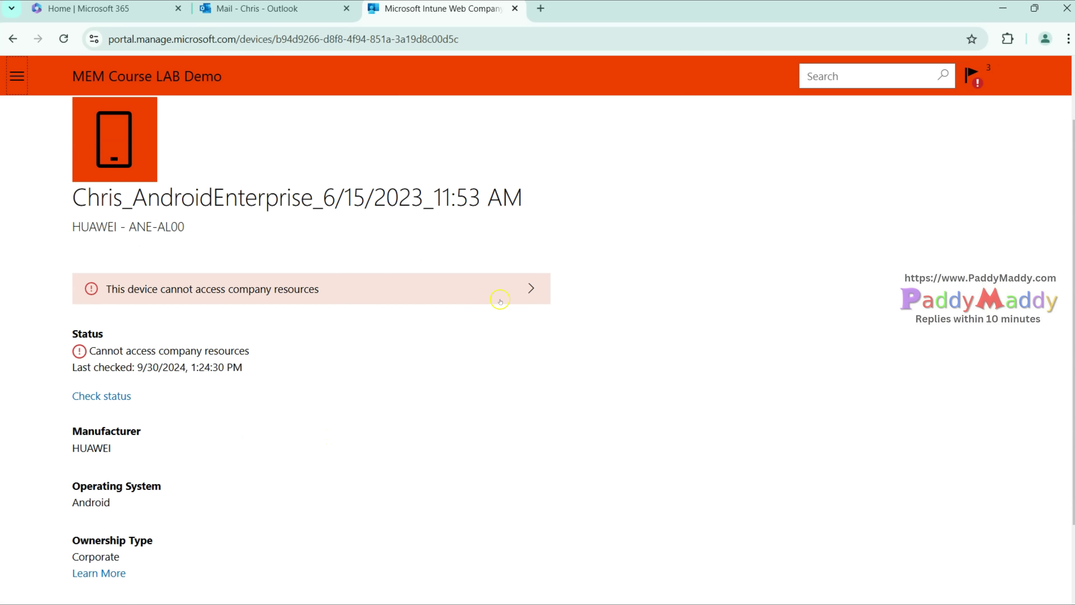
scroll(379, 444, "down", 2)
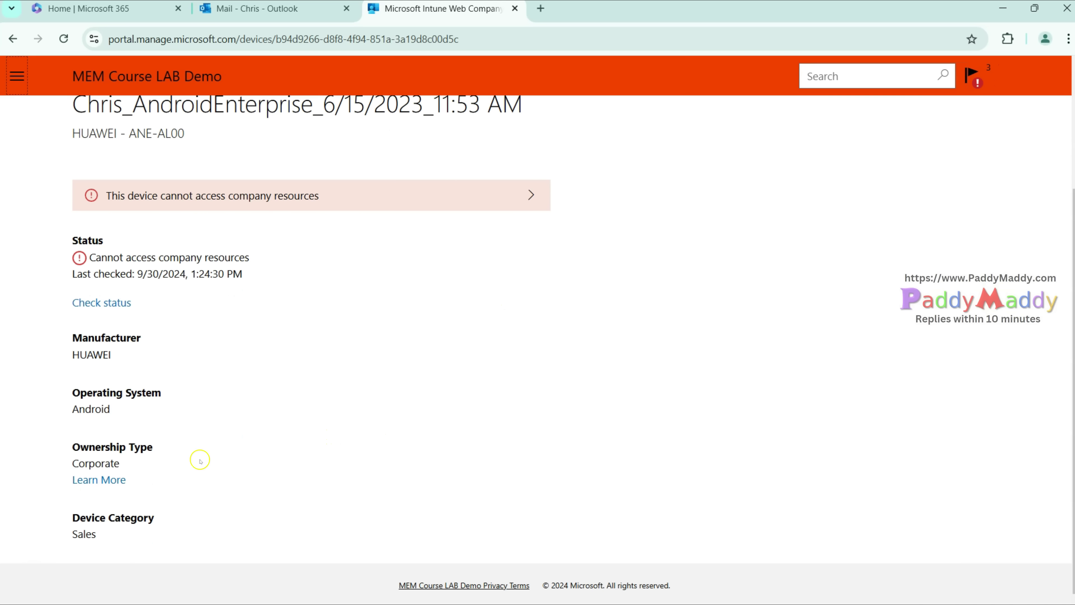
left_click_drag(118, 548, 63, 530)
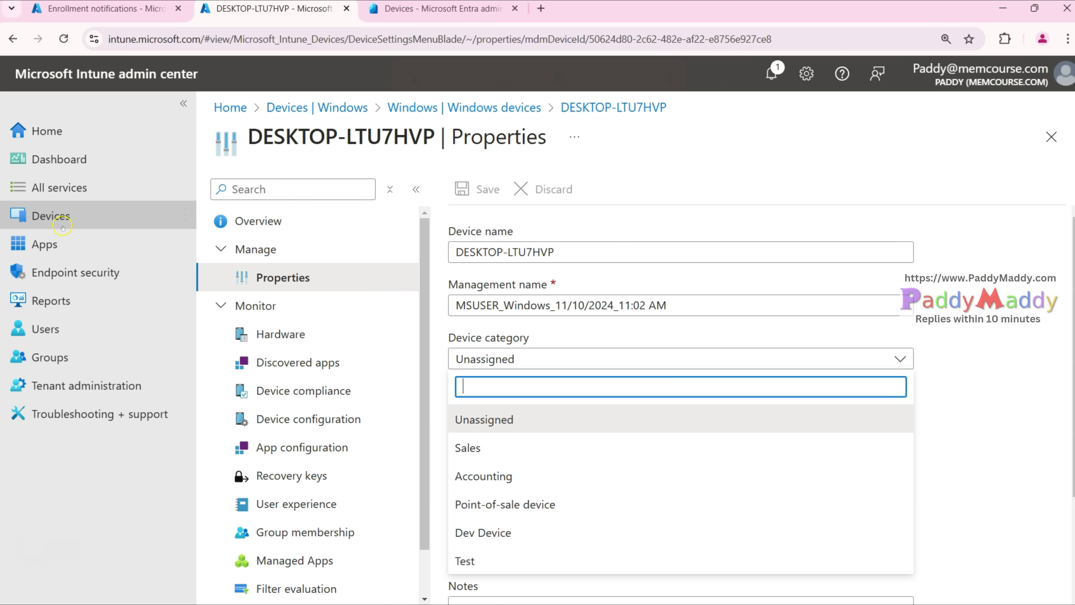
- Return to the Intune admin center and open the device clean-up rules in the Devices section
left_click(66, 216)
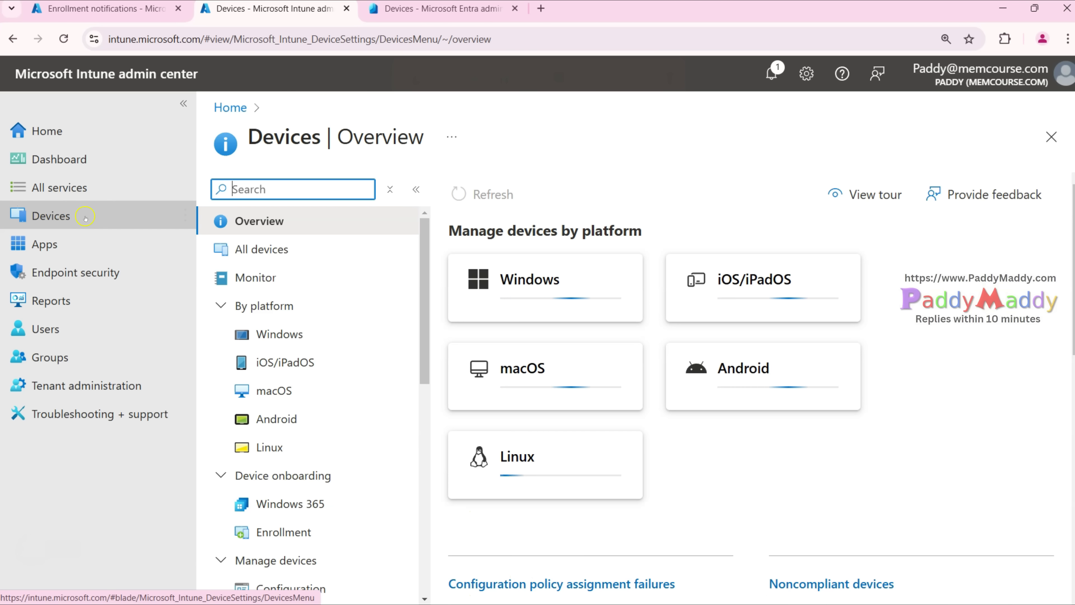
scroll(295, 489, "down", 5)
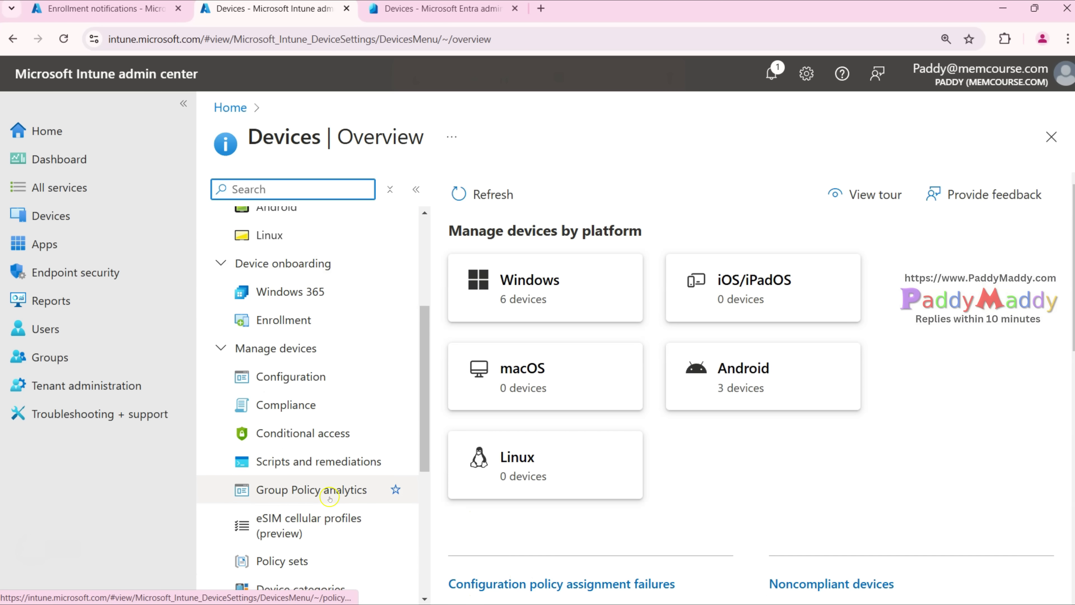
scroll(296, 489, "down", 5)
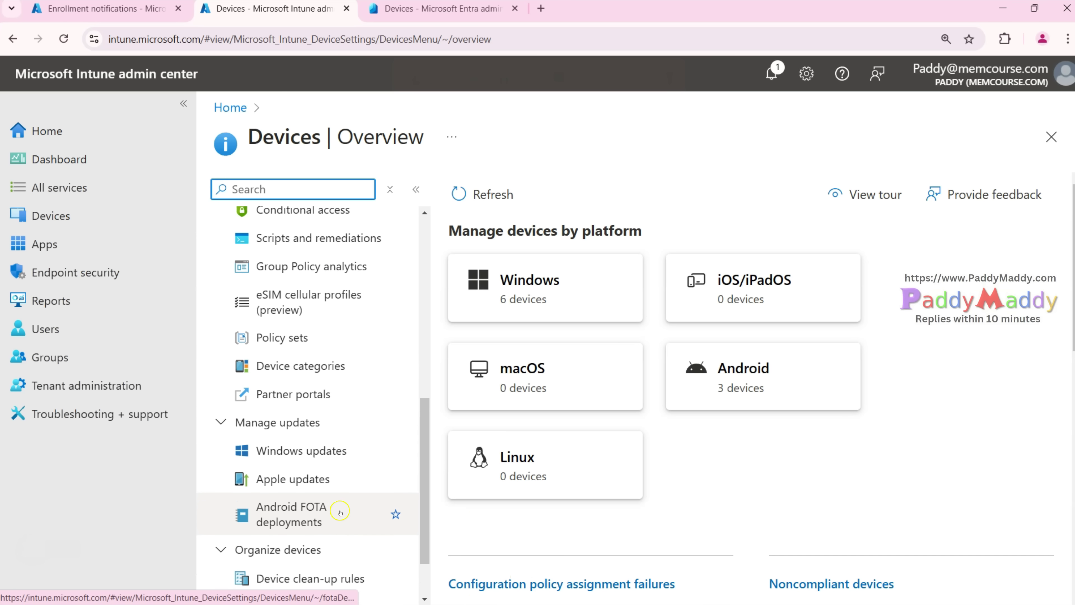
scroll(334, 504, "down", 2)
left_click(333, 504)
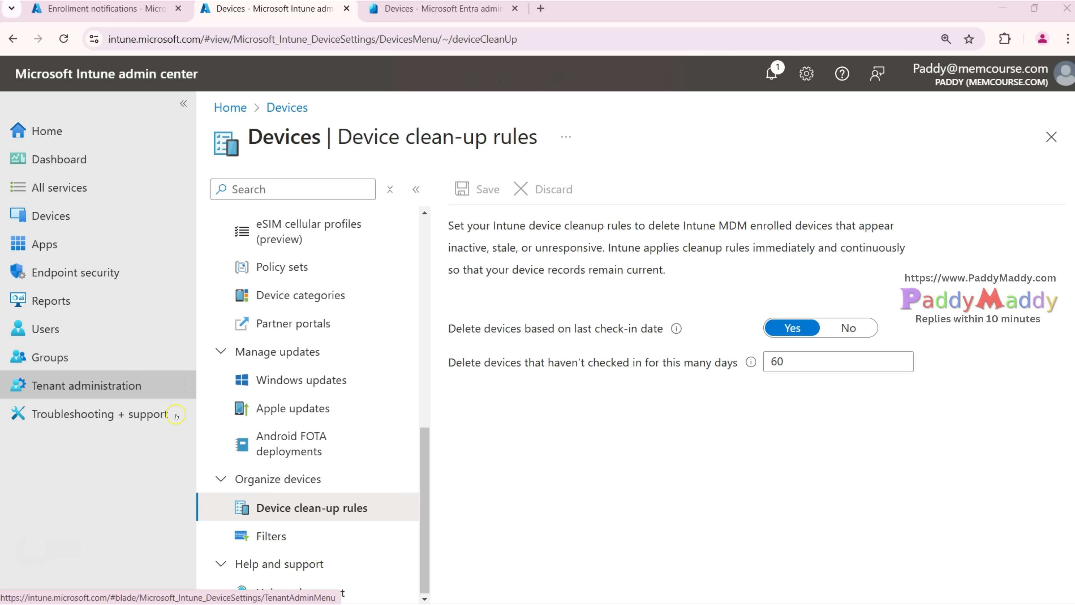
- Review the setting for deleting devices that haven't checked in, including its allowed number of days
left_click(831, 363)
left_click(847, 487)
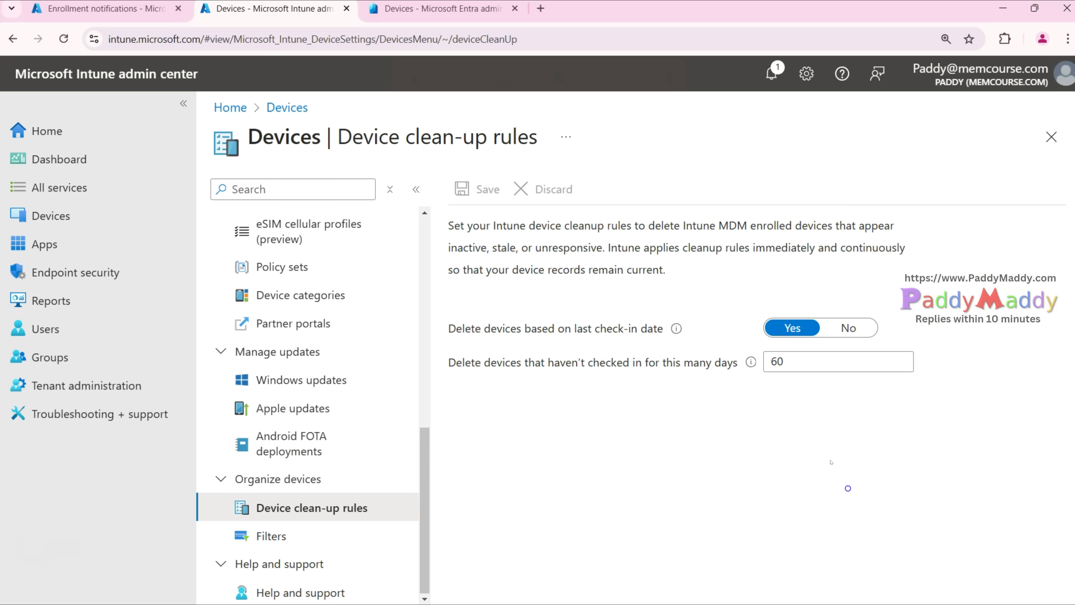
mouse_move(751, 368)
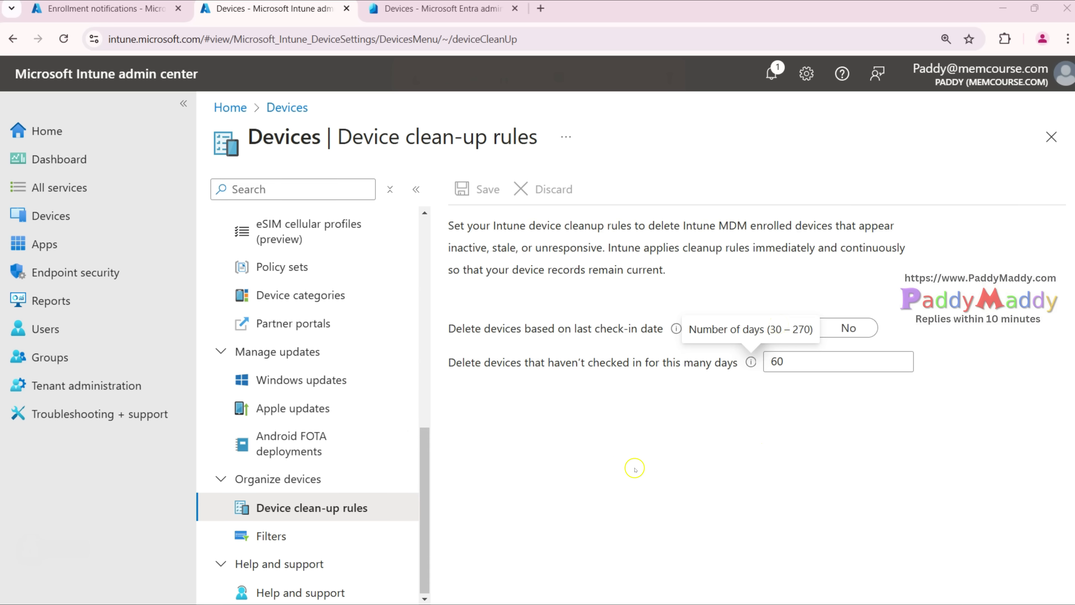
left_click_drag(554, 366, 621, 373)
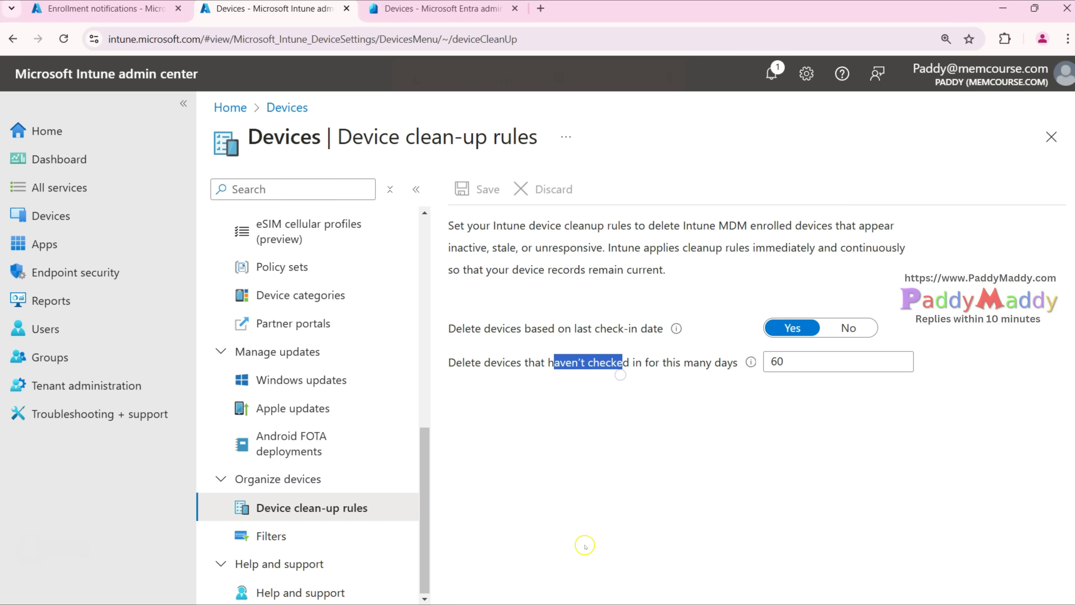
- Open the Windows device DESKTOP-LTU7HVP and check its last check-in time
left_click(69, 213)
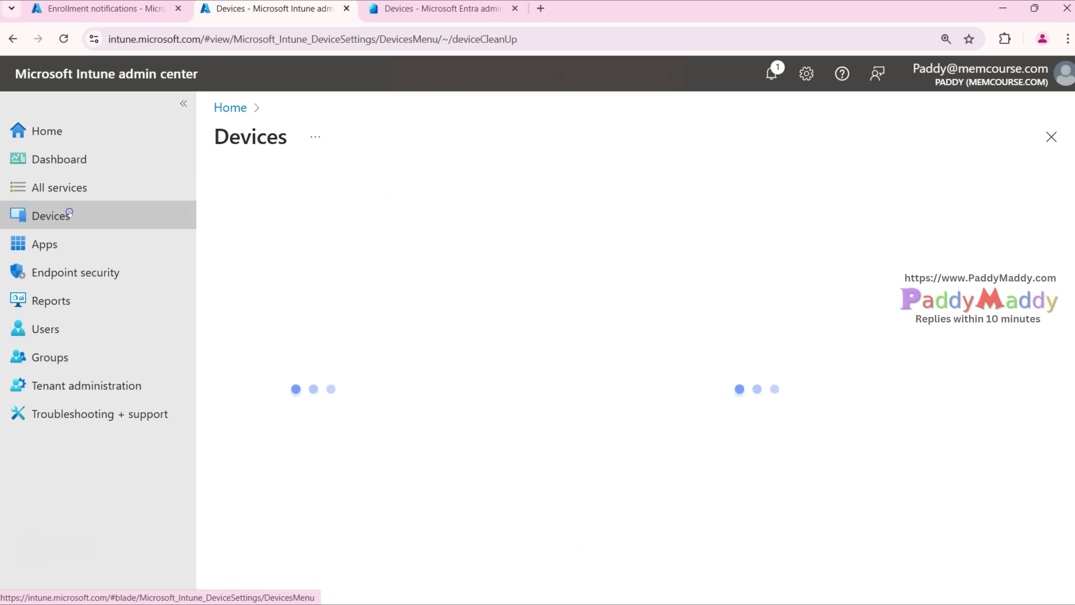
left_click(265, 335)
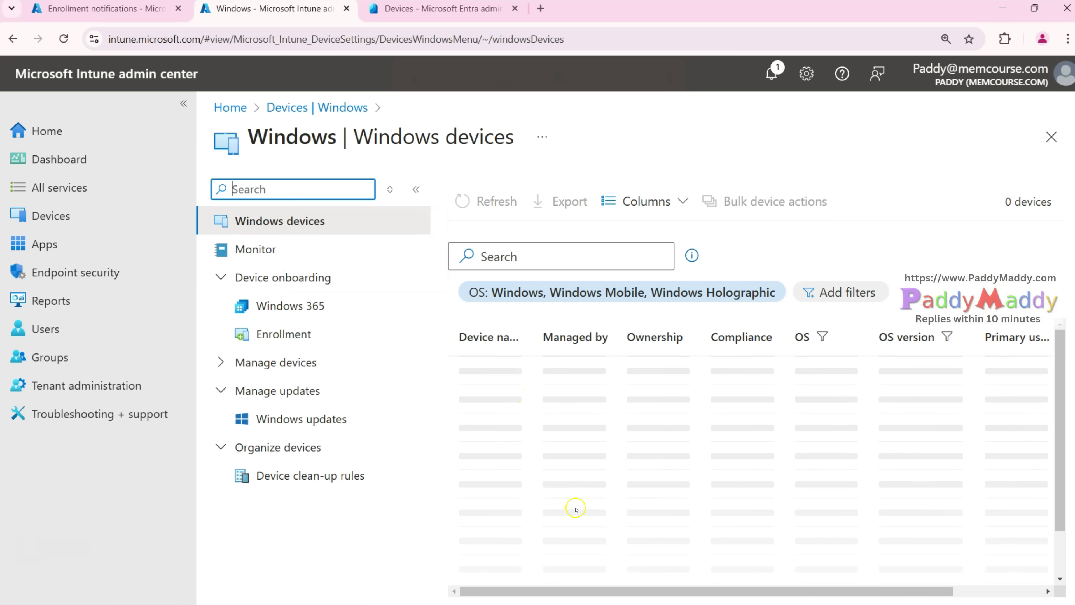
left_click_drag(548, 591, 491, 592)
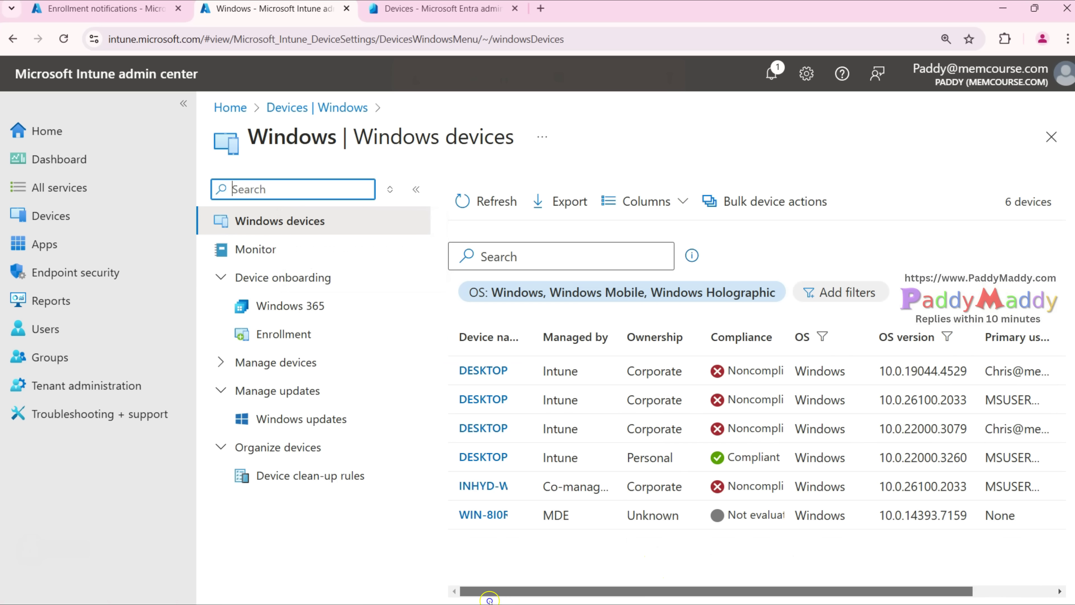
left_click(495, 457)
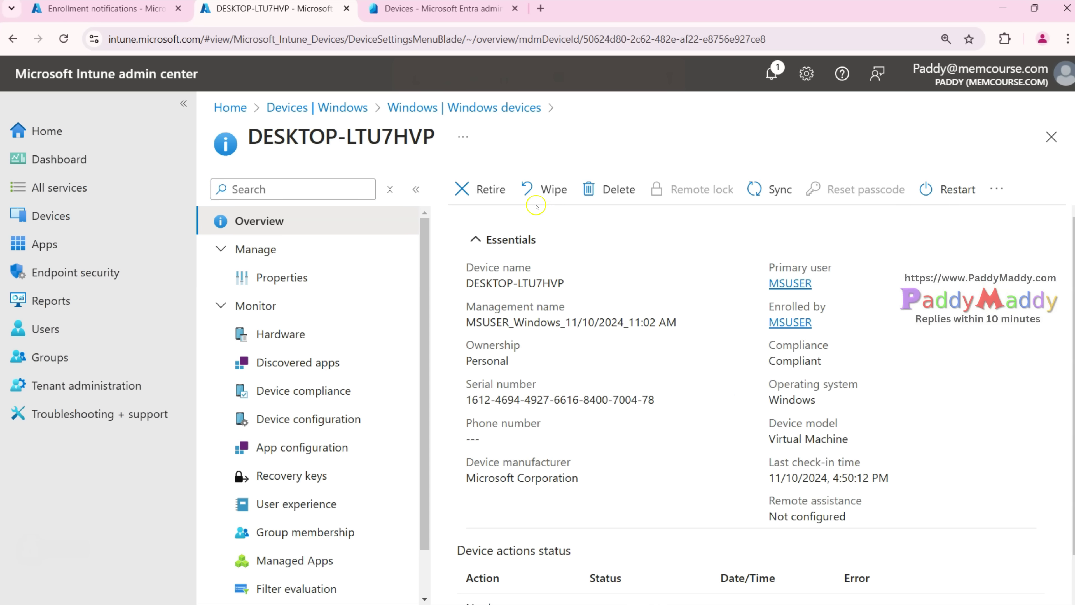
left_click_drag(760, 477, 890, 488)
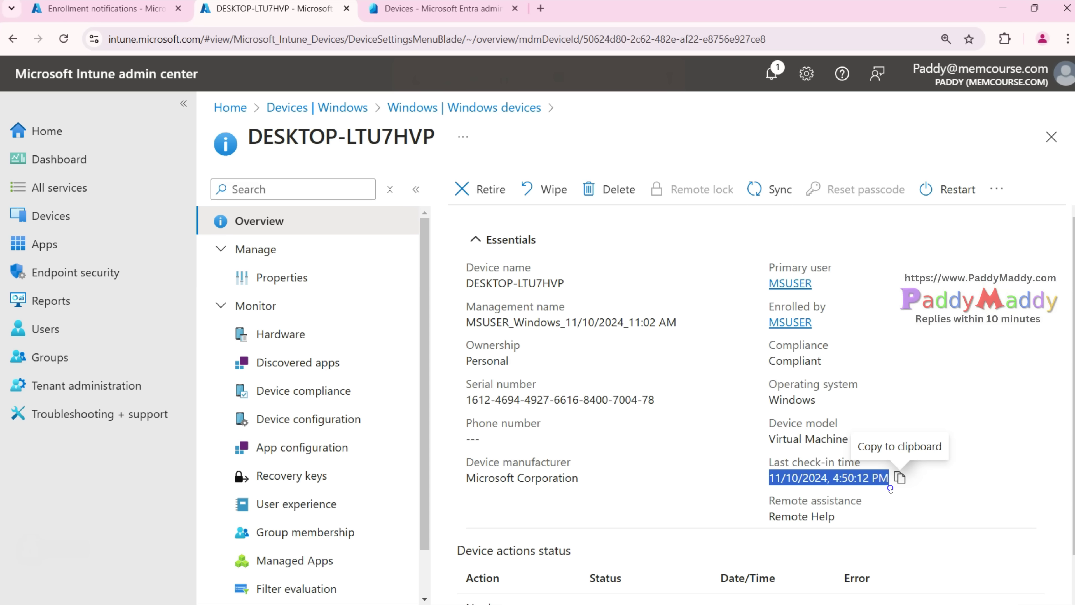
double_click(815, 478)
- Go back to the device clean-up rules page and review the description of how the rules are applied
left_click(14, 39)
left_click(14, 40)
left_click(13, 39)
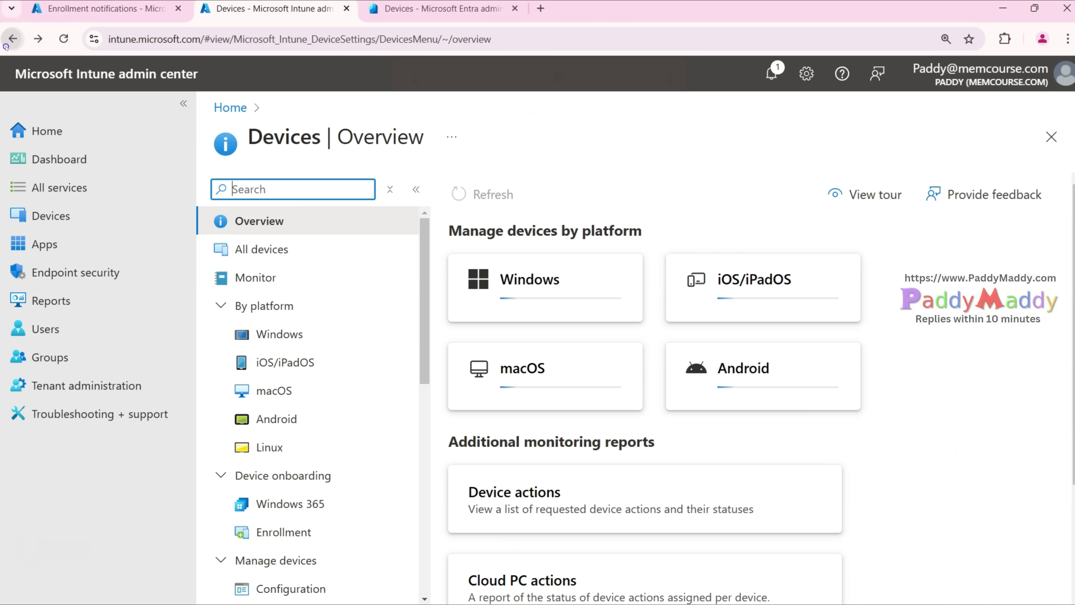
right_click(14, 39)
left_click(105, 89)
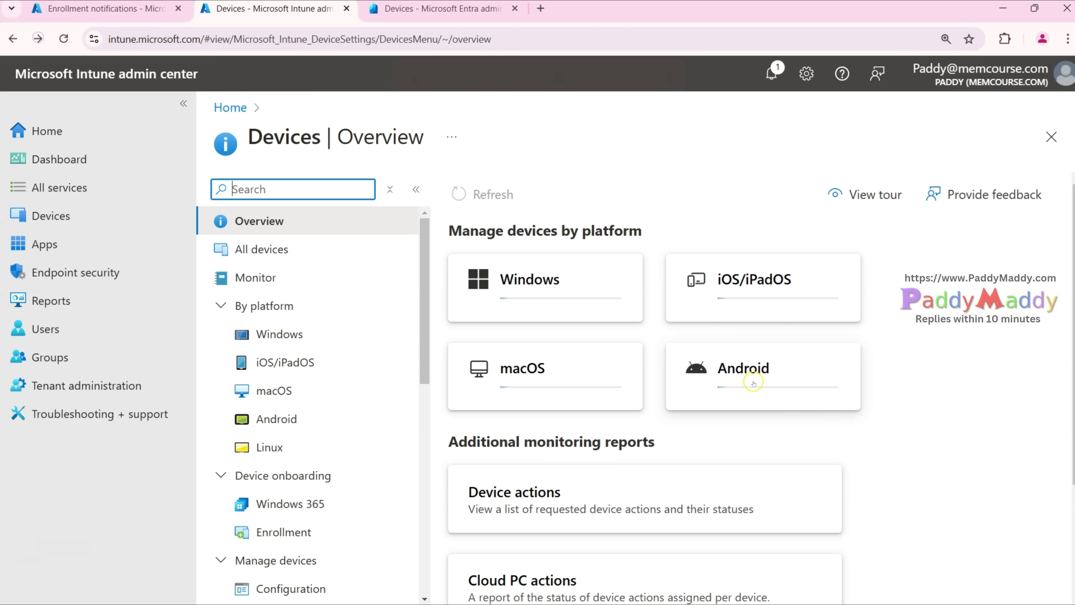
key("alt+Left")
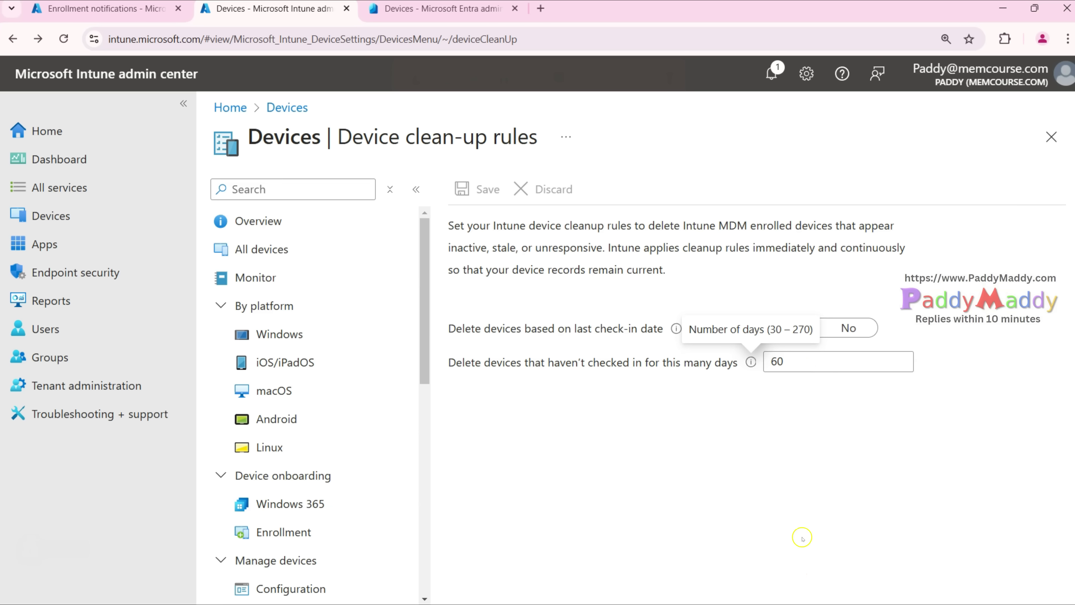
left_click_drag(530, 227, 607, 307)
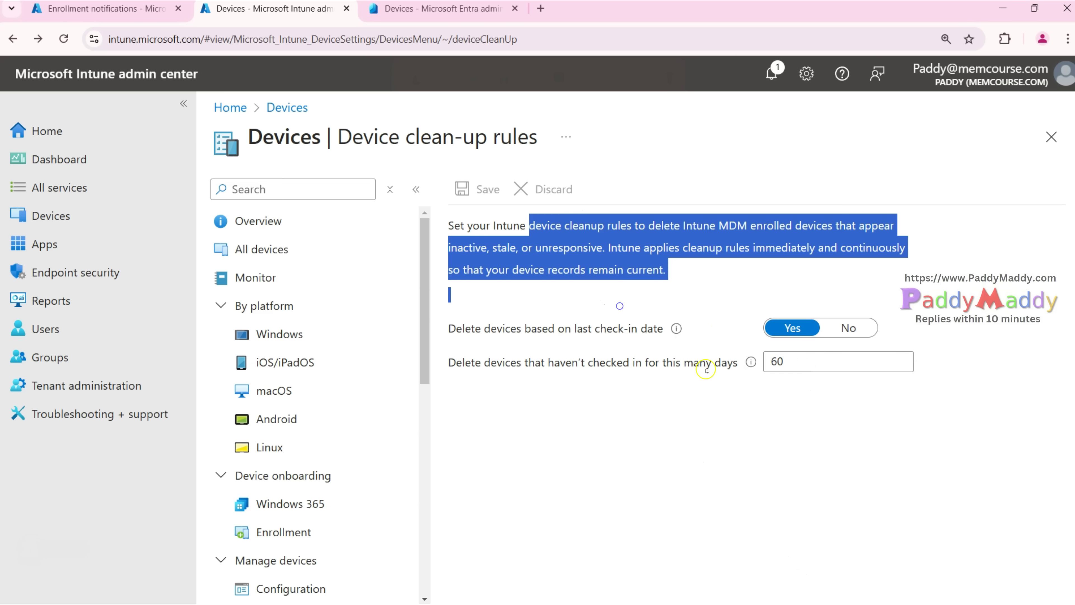
left_click(825, 385)
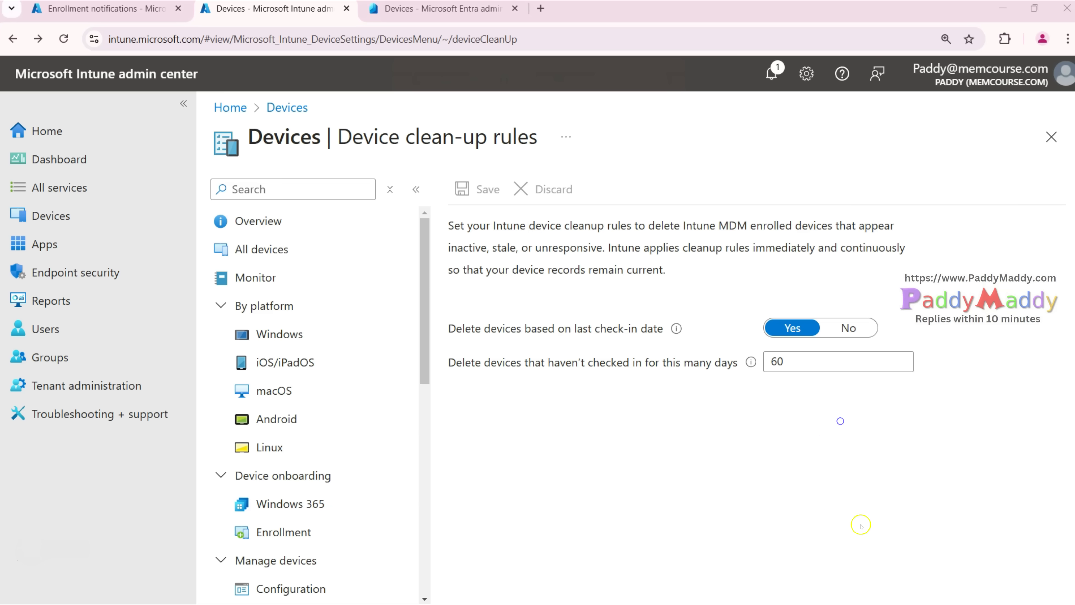
- Set the clean-up rule to delete devices that haven't checked in for 90 days
double_click(821, 357)
left_click(518, 405)
double_click(769, 365)
type("90")
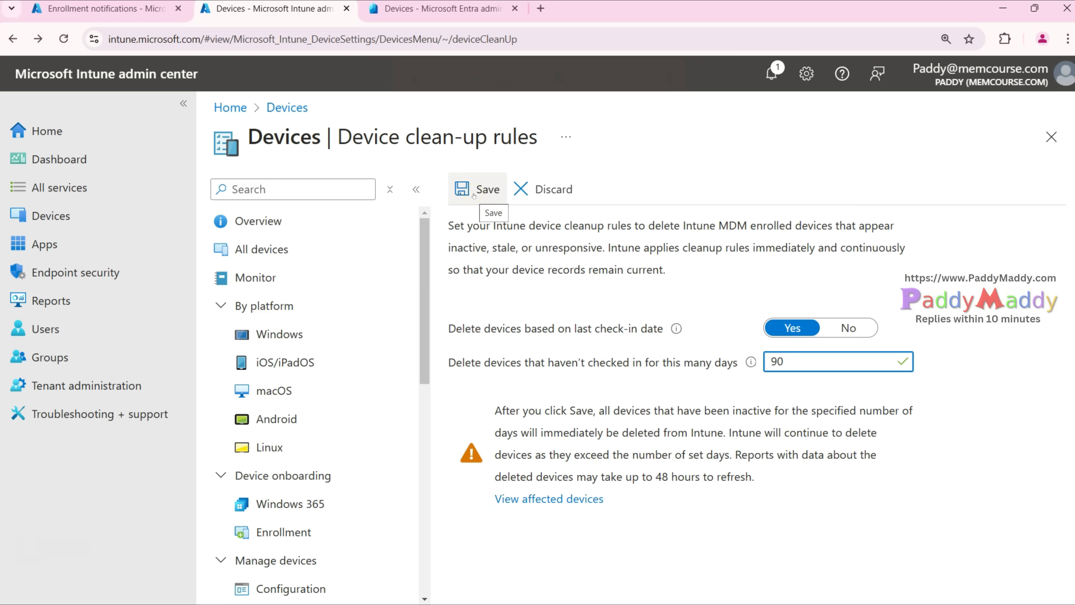
left_click(673, 402)
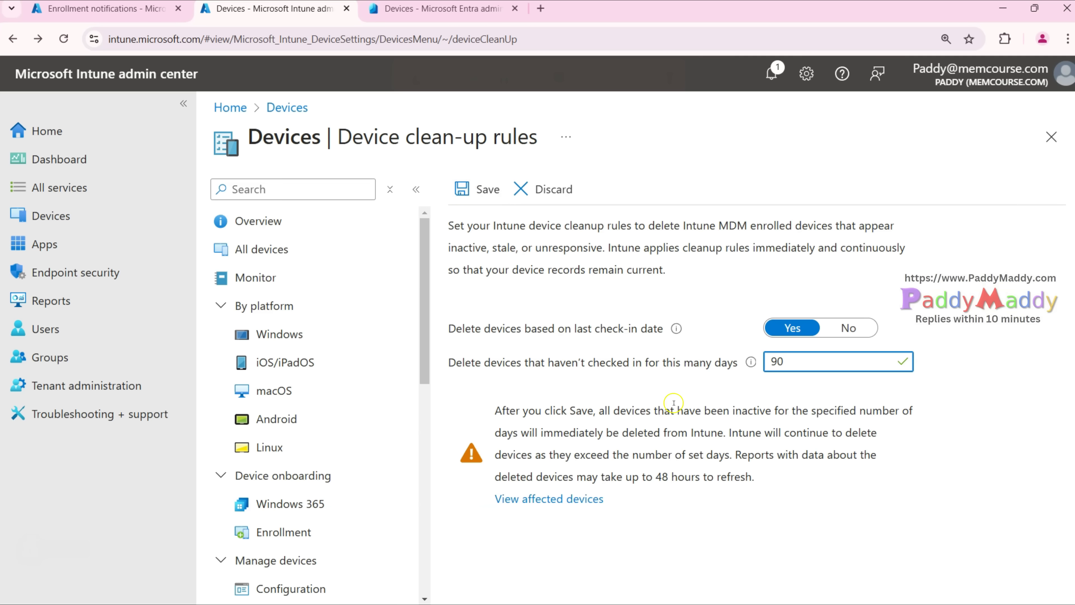
- Review the warning about the report refresh time, and save the device clean-up rules
left_click(473, 187)
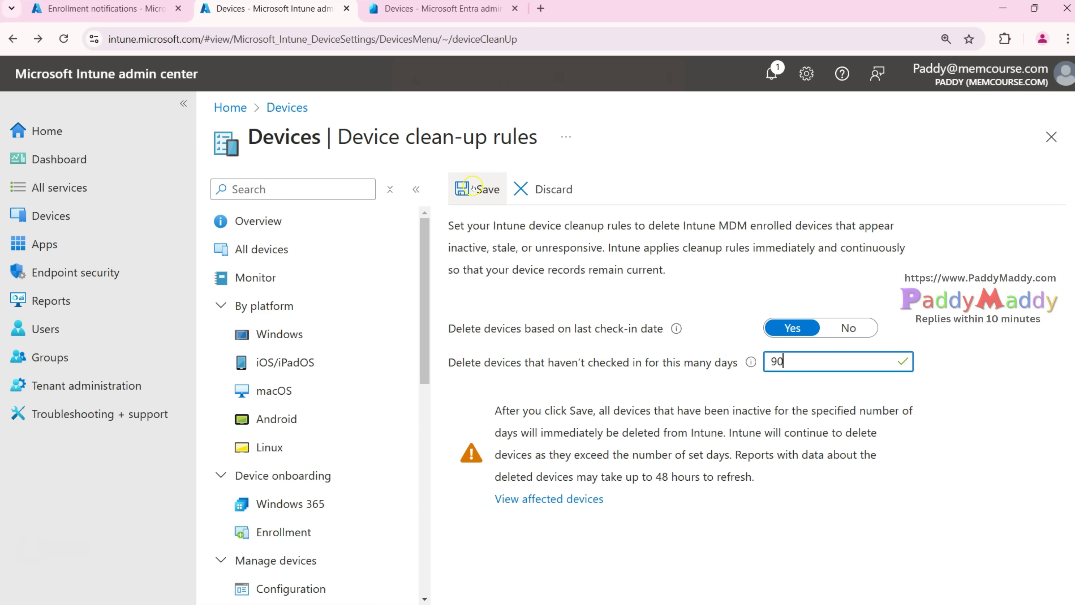
left_click_drag(612, 477, 711, 478)
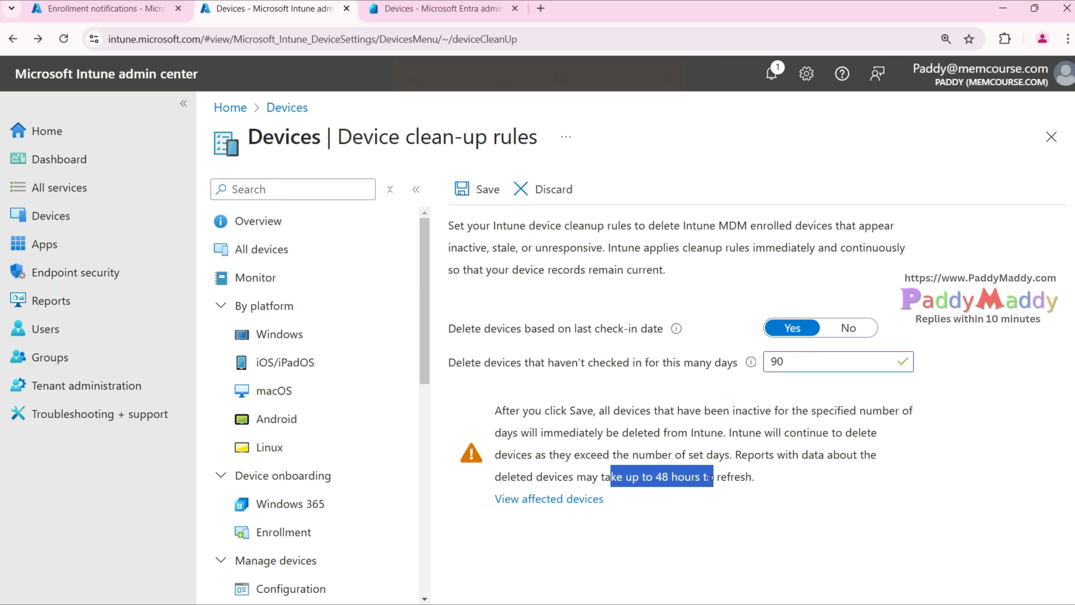
left_click(740, 481)
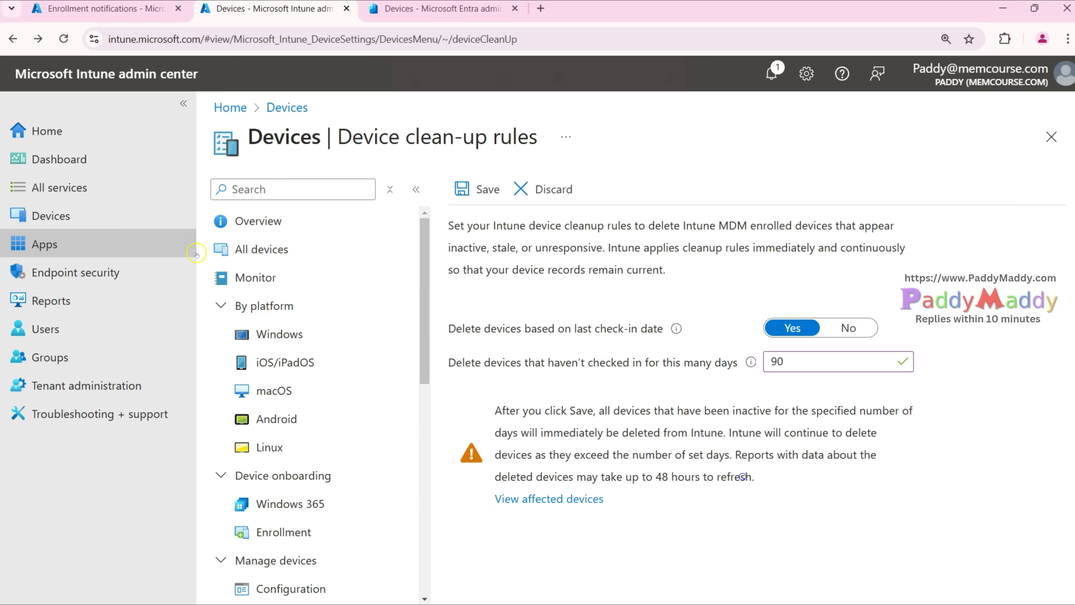
left_click_drag(592, 477, 735, 482)
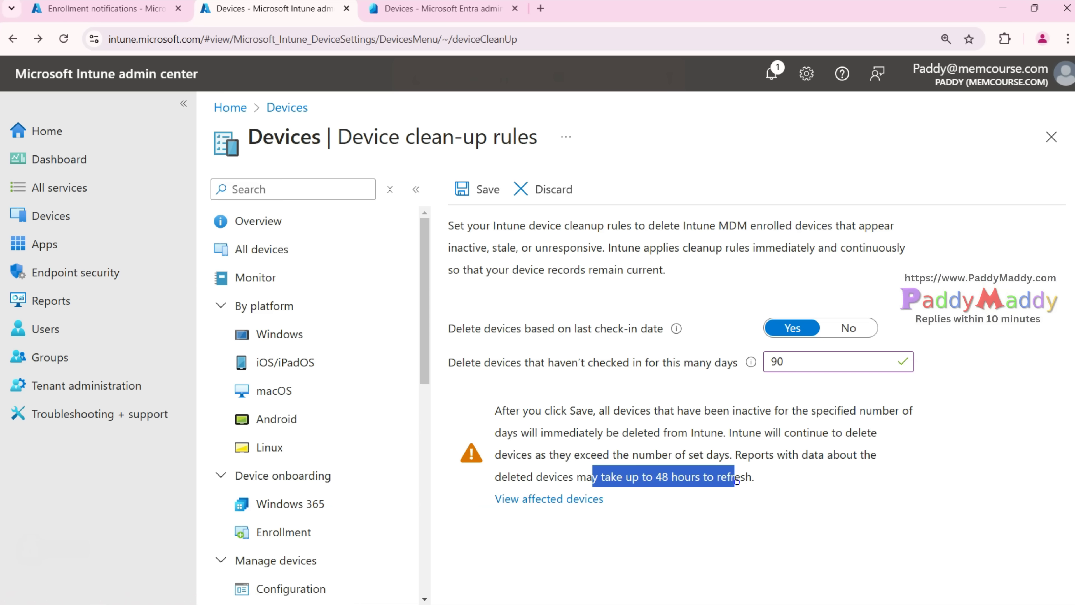
left_click_drag(740, 482, 756, 483)
left_click(462, 189)
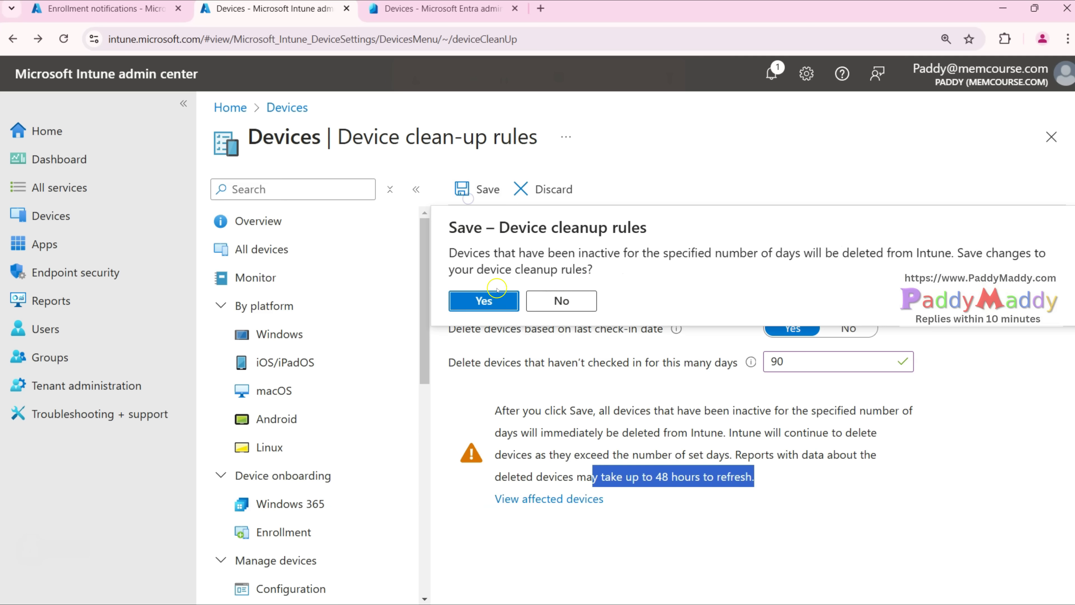
left_click(496, 297)
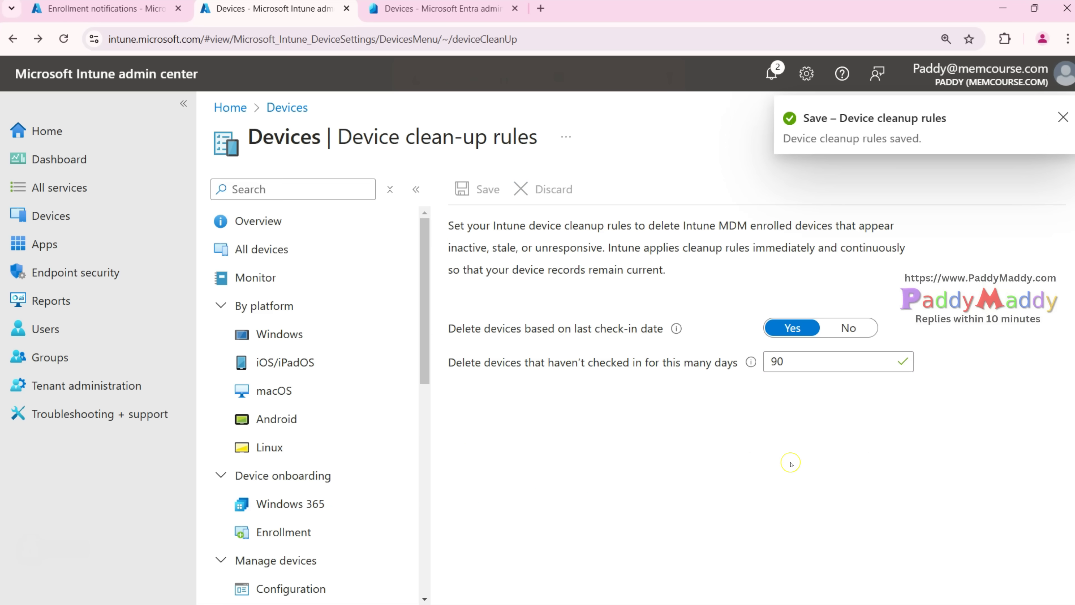
- Leave the device clean-up rules and return to the Devices overview
left_click(737, 525)
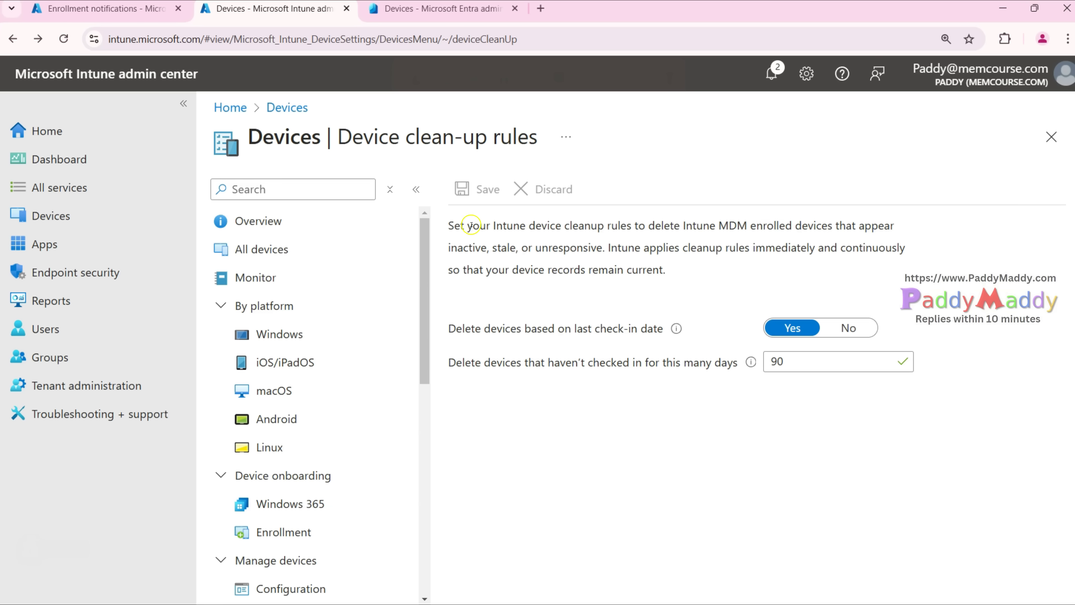
left_click_drag(360, 148, 519, 145)
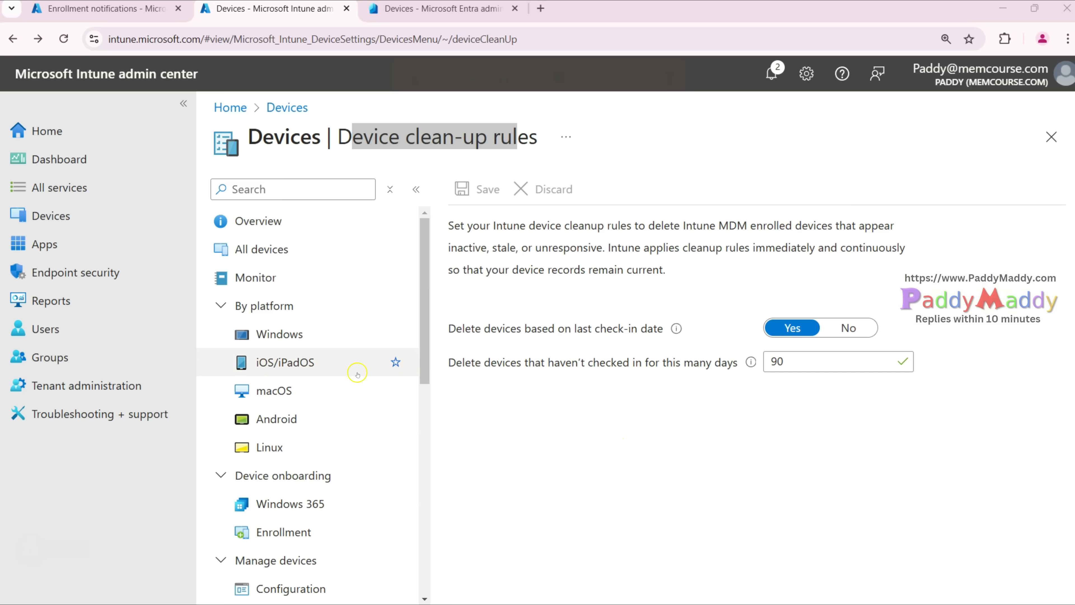
left_click(64, 216)
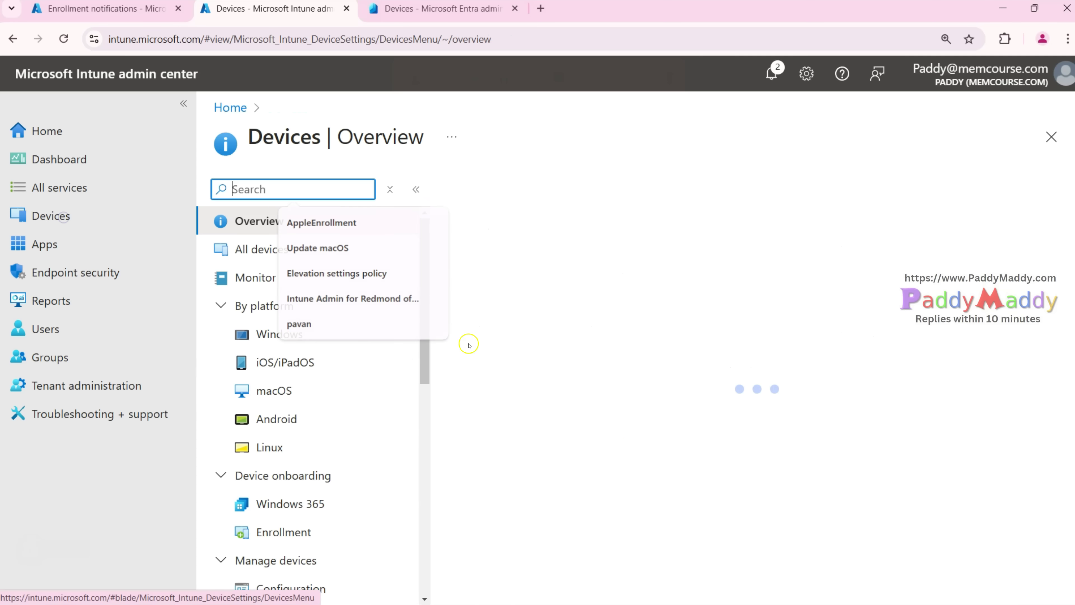
- Switch to the Microsoft Entra admin center and open the list of all devices
left_click(444, 8)
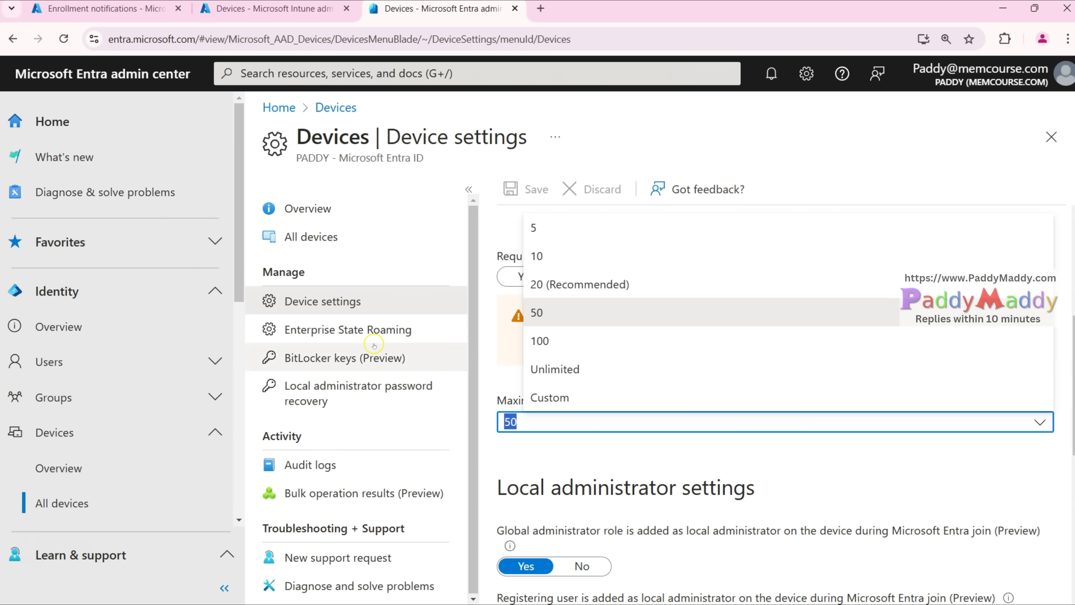
left_click(64, 492)
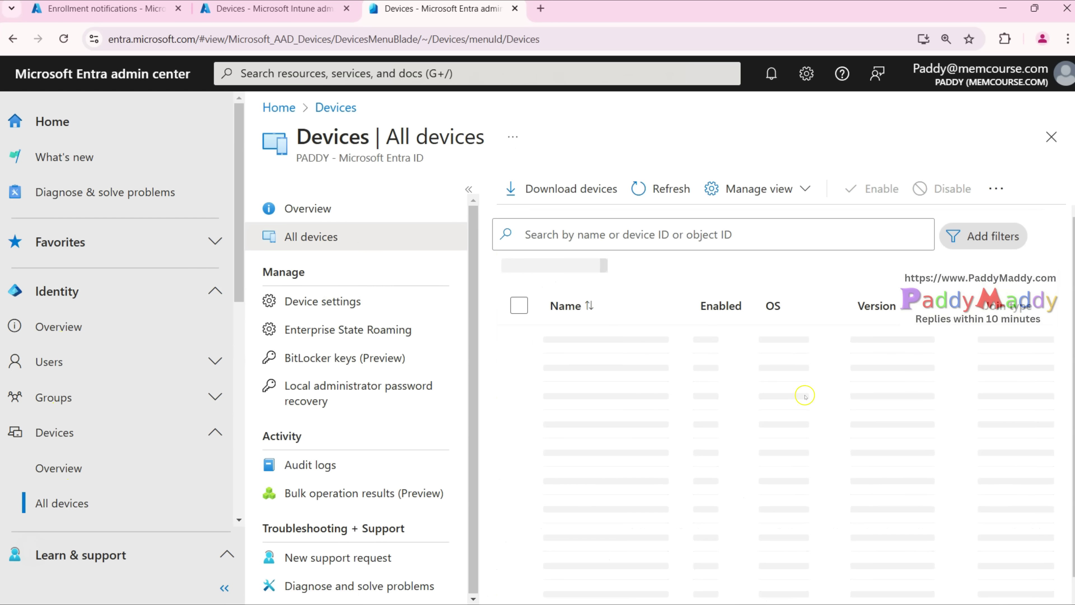
left_click_drag(312, 137, 429, 140)
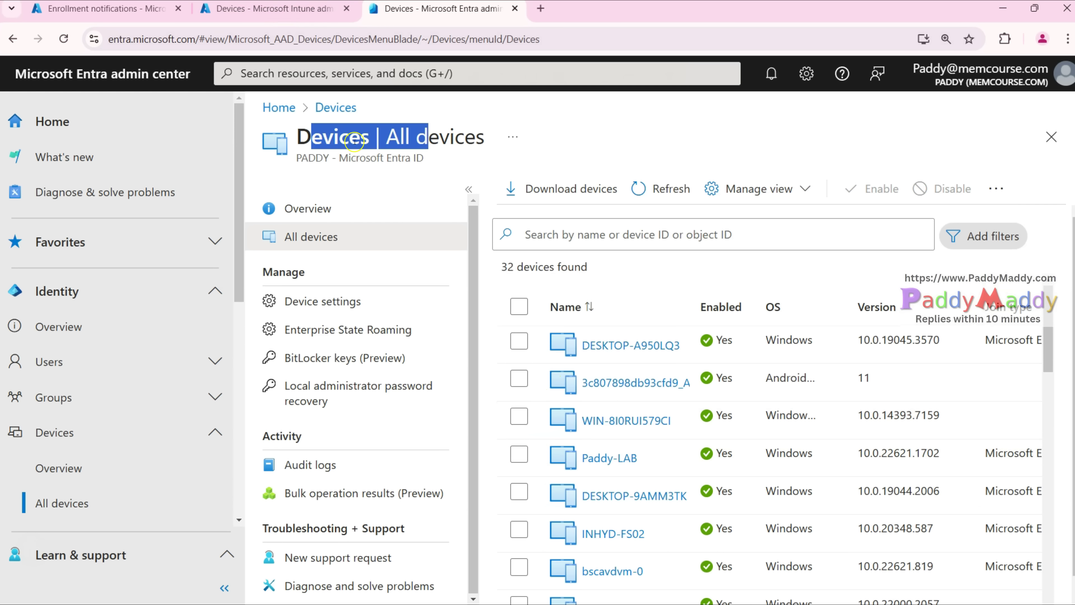
- Return to the Intune admin center's Devices overview and open the Windows devices list
left_click(271, 9)
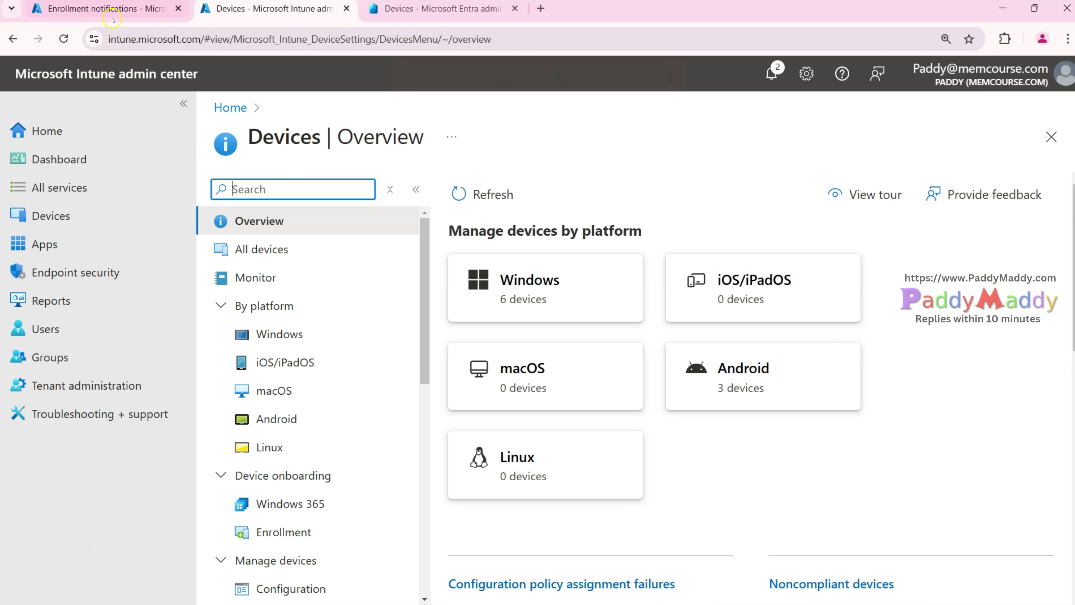
left_click(107, 9)
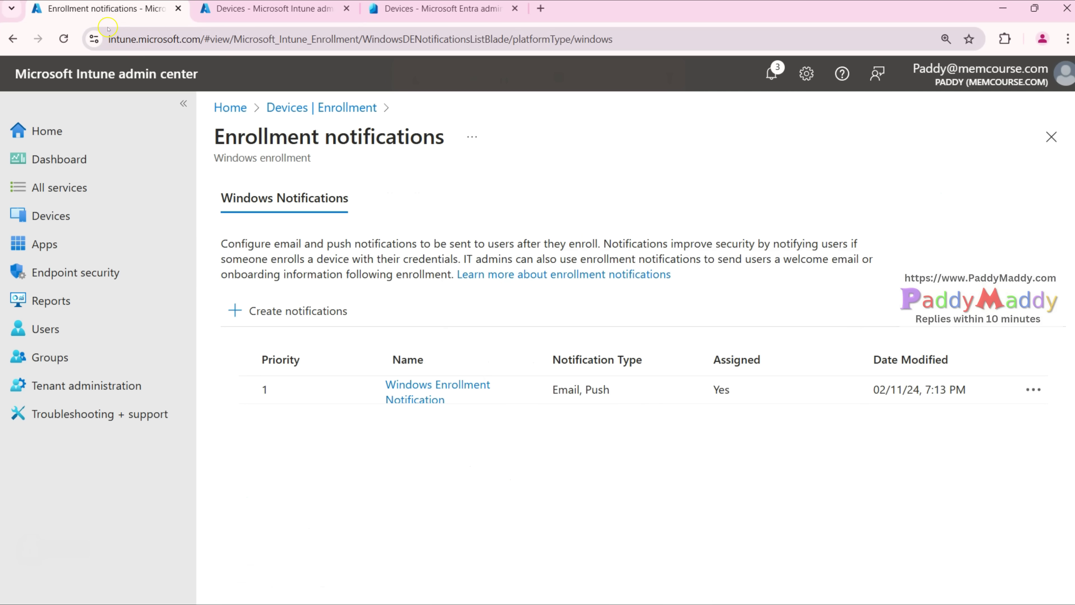
left_click(291, 8)
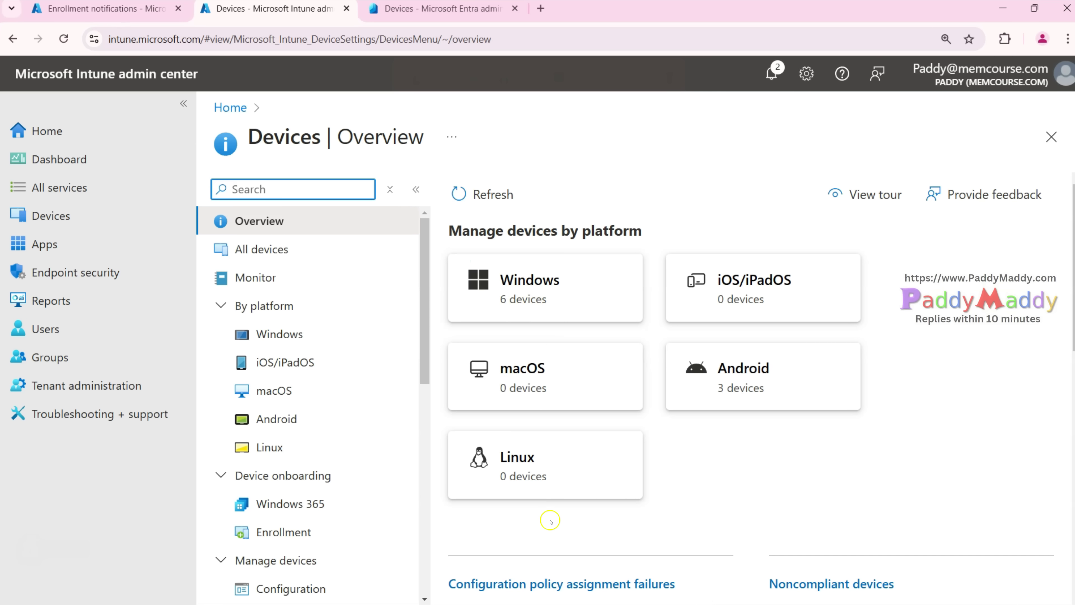
left_click(306, 332)
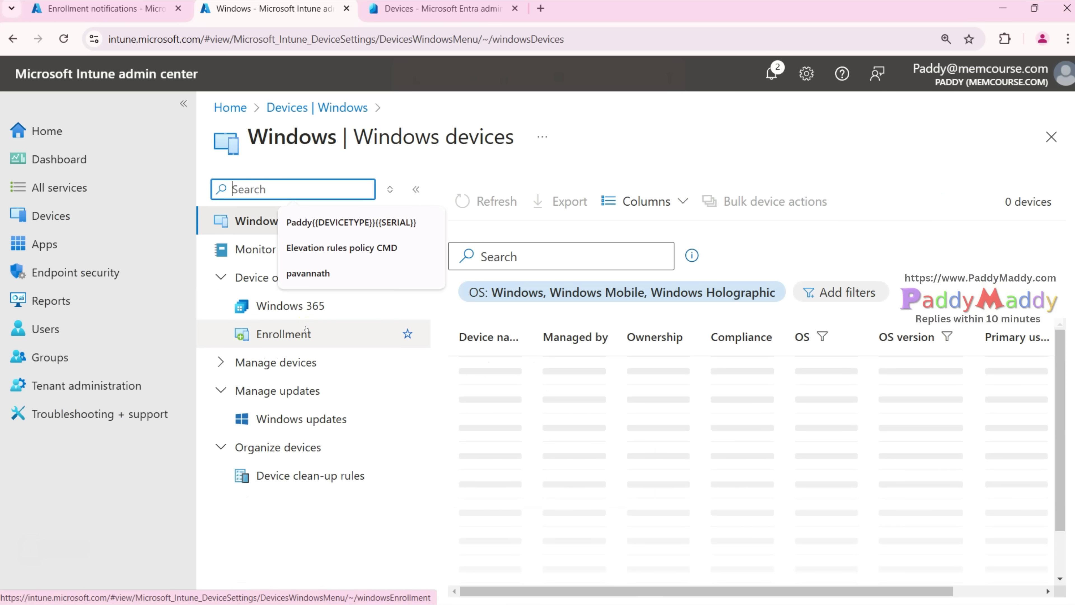
left_click(812, 400)
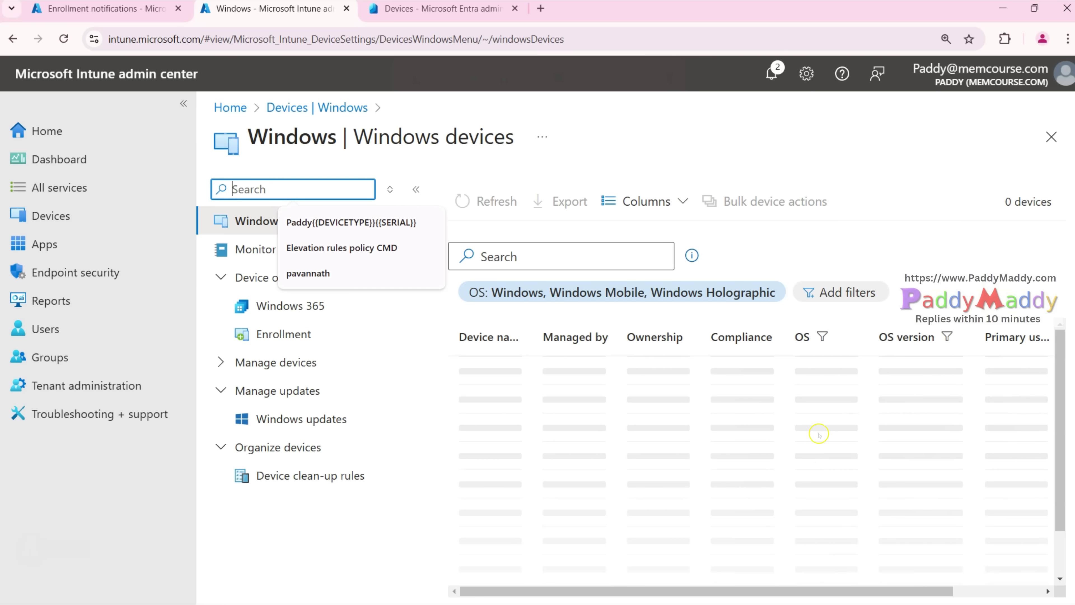
left_click(428, 221)
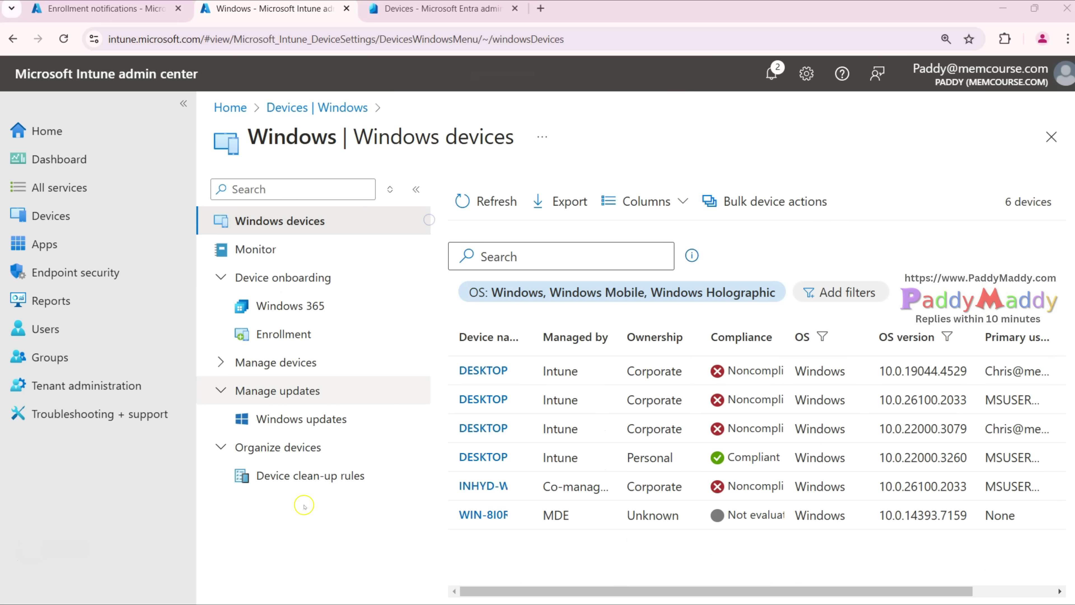
- Open the device clean-up rules and set the number of days without check-in to 270
left_click(82, 221)
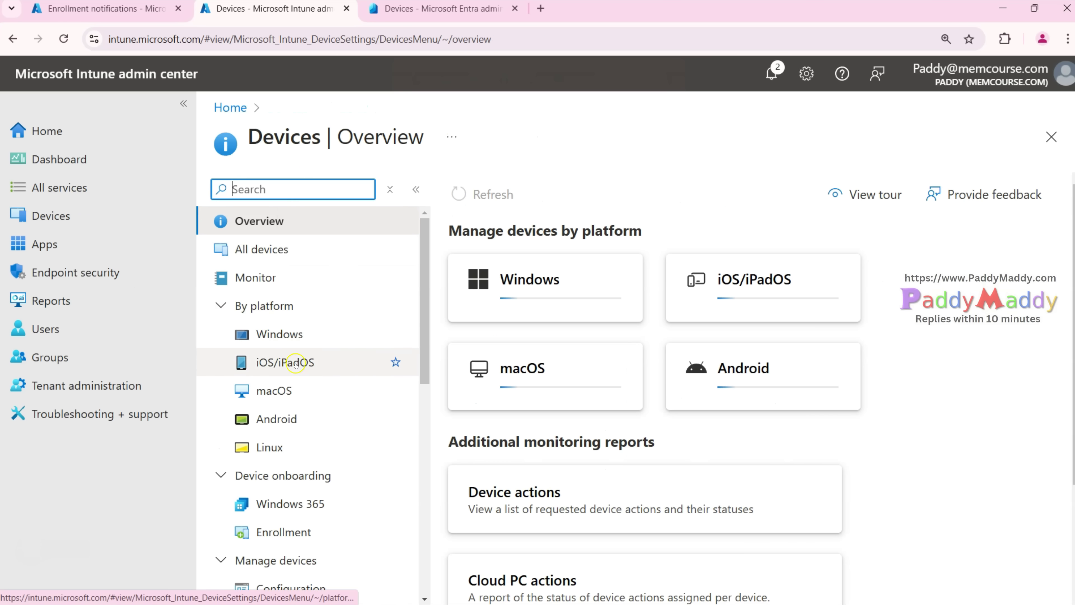
scroll(368, 490, "down", 10)
scroll(361, 525, "down", 1)
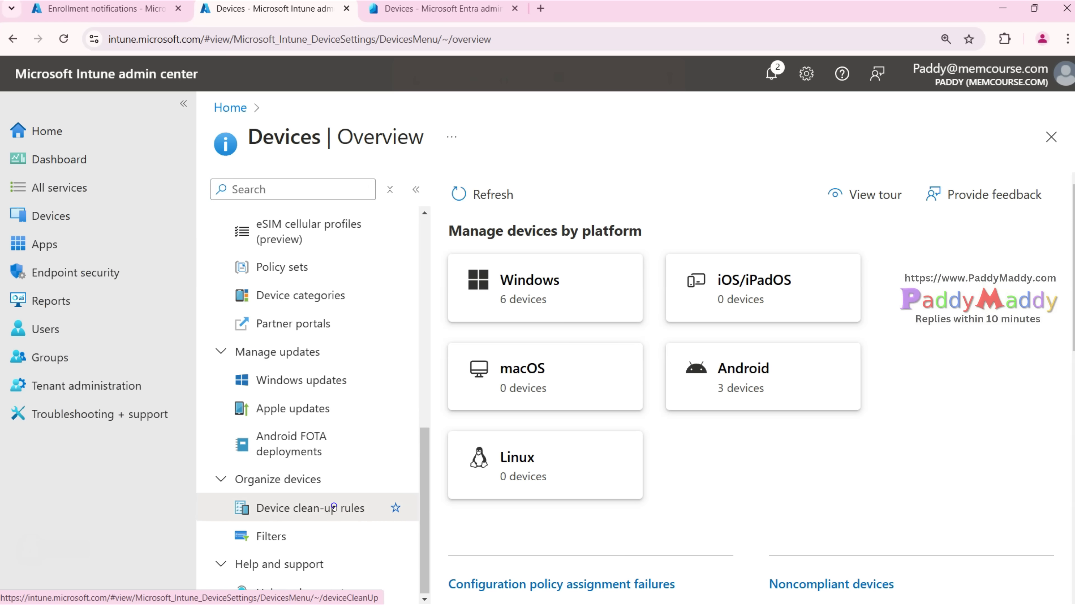
left_click(335, 508)
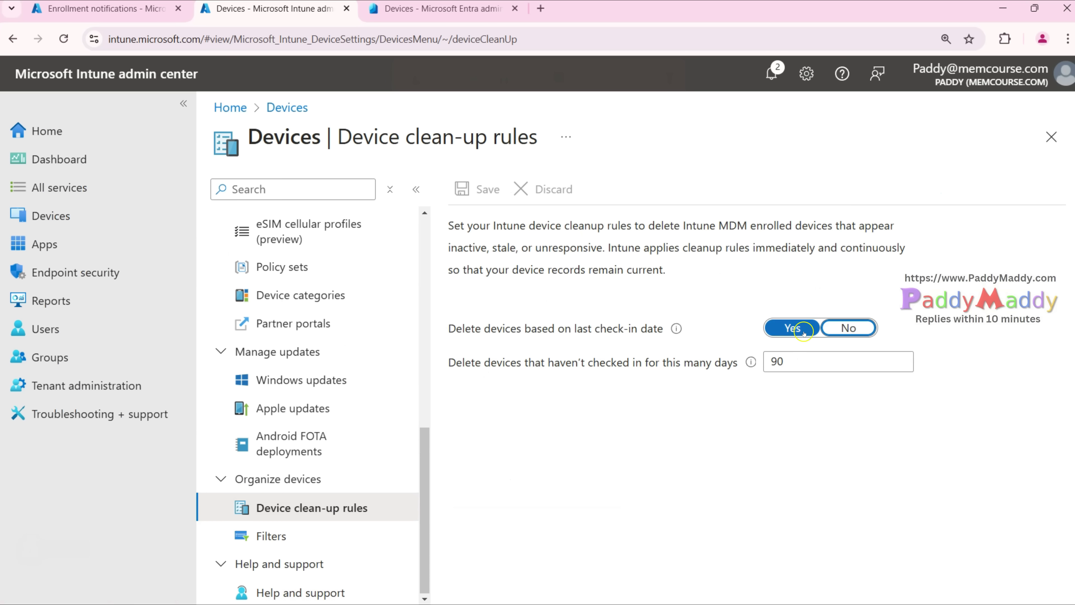
double_click(779, 363)
type("270")
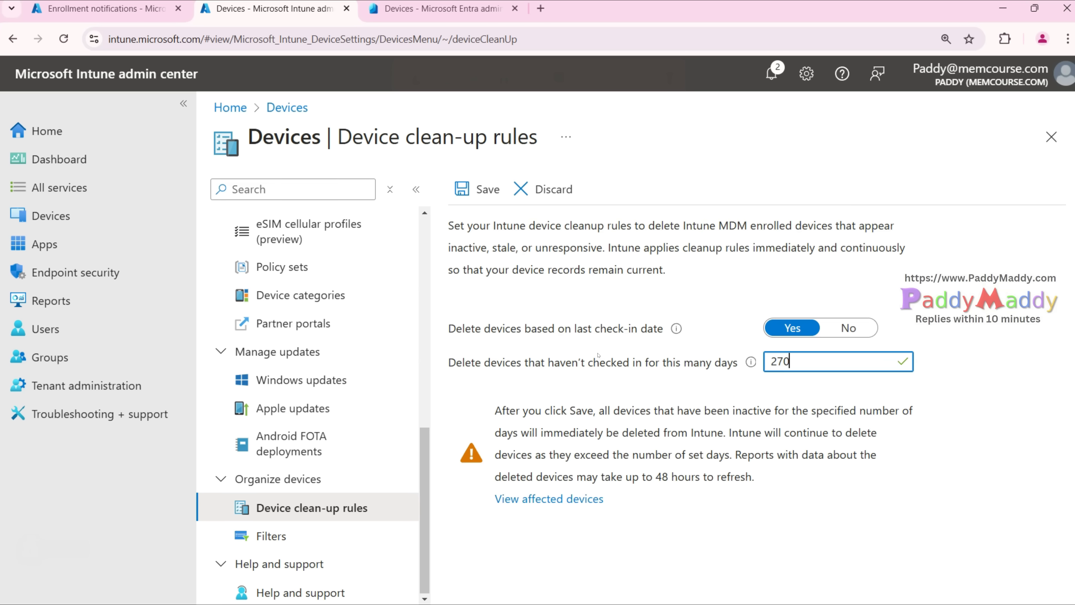
- View the devices affected by the 270-day clean-up rule, and close the list
double_click(779, 361)
left_click(535, 502)
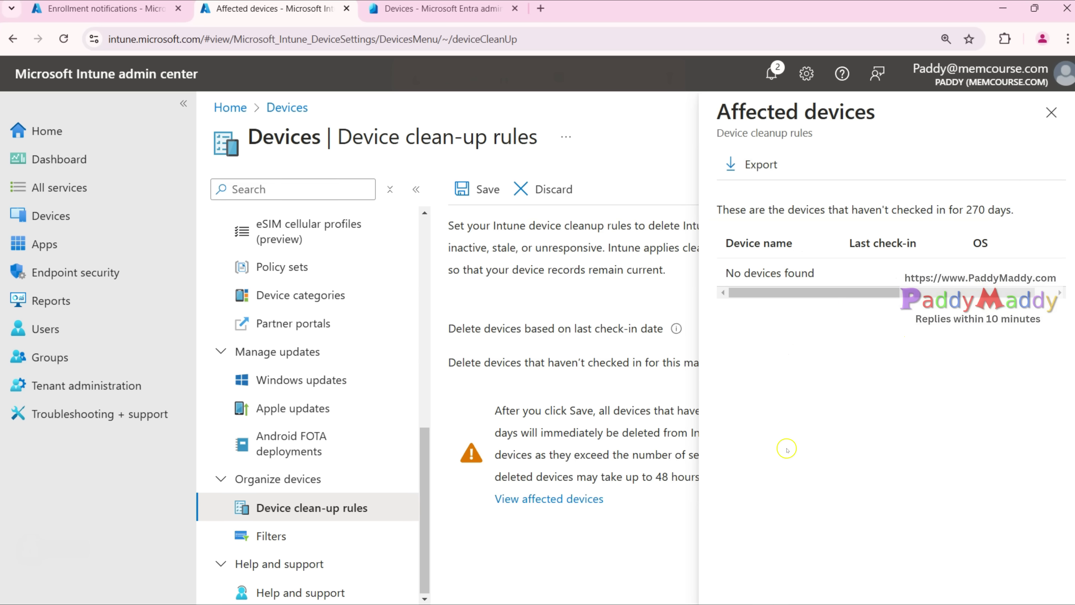
key("Escape")
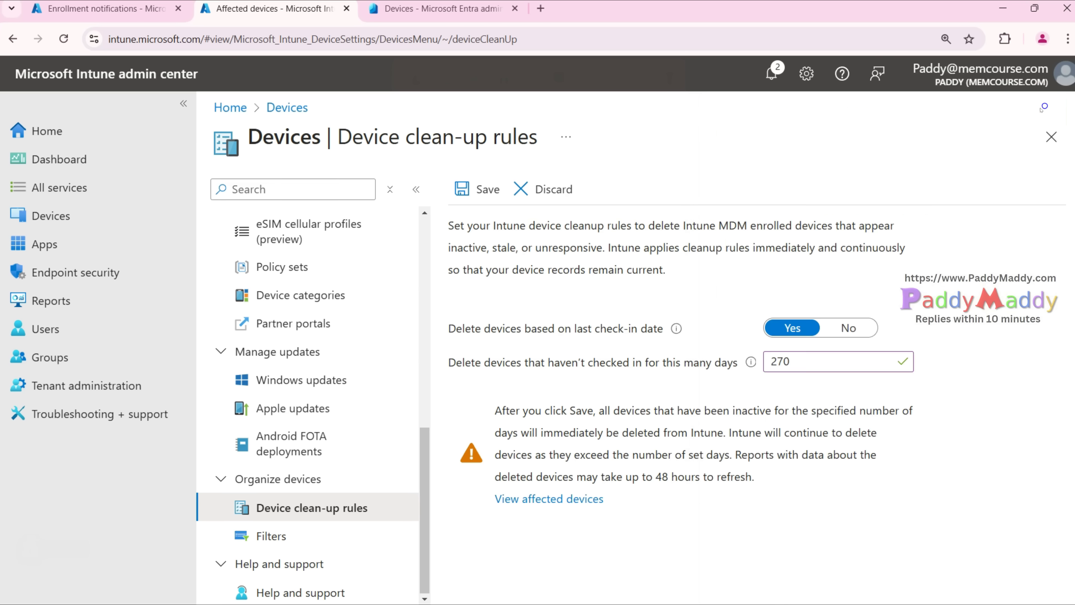
- Set the number of days without check-in in the clean-up rule back to 90
left_click_drag(338, 137, 539, 135)
left_click(796, 362)
key("ctrl+a")
type("90")
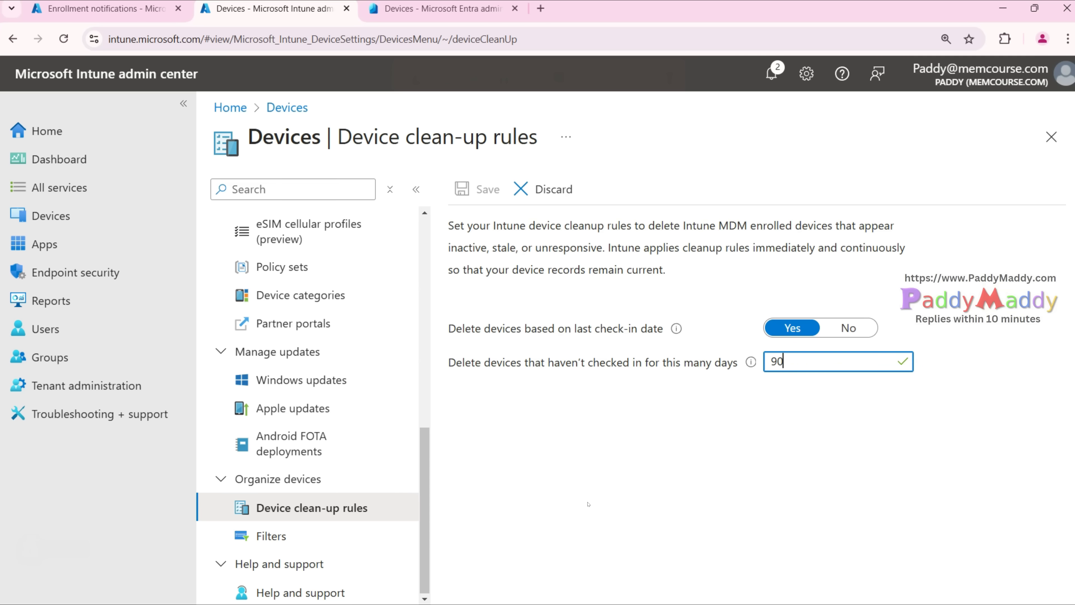
left_click(804, 359)
left_click(620, 542)
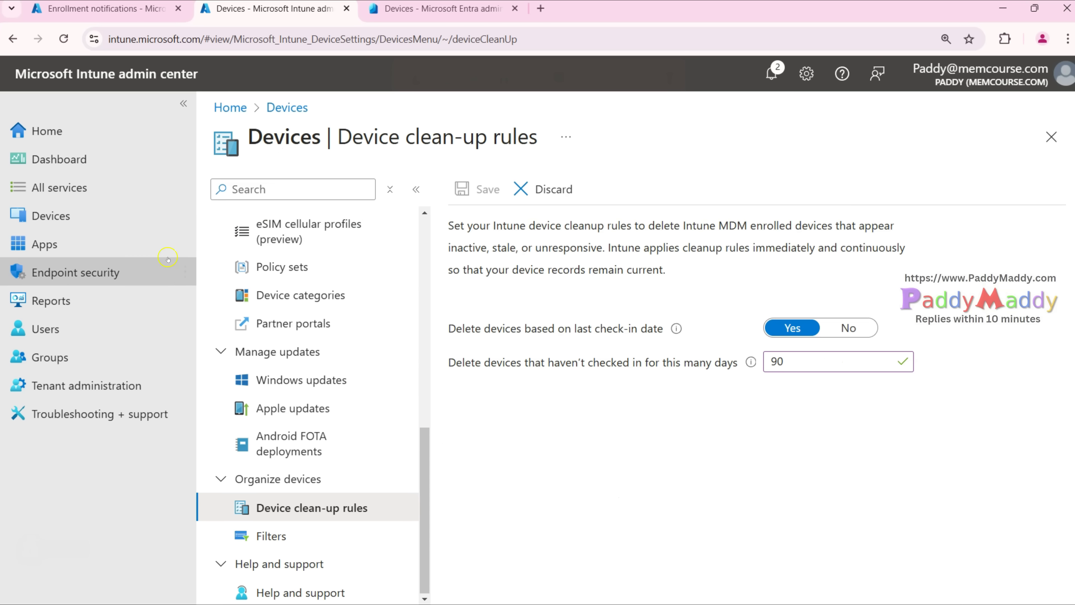
- Leave the clean-up rules, discarding unsaved edits, and widen the Device name column in the Windows devices list
left_click(170, 216)
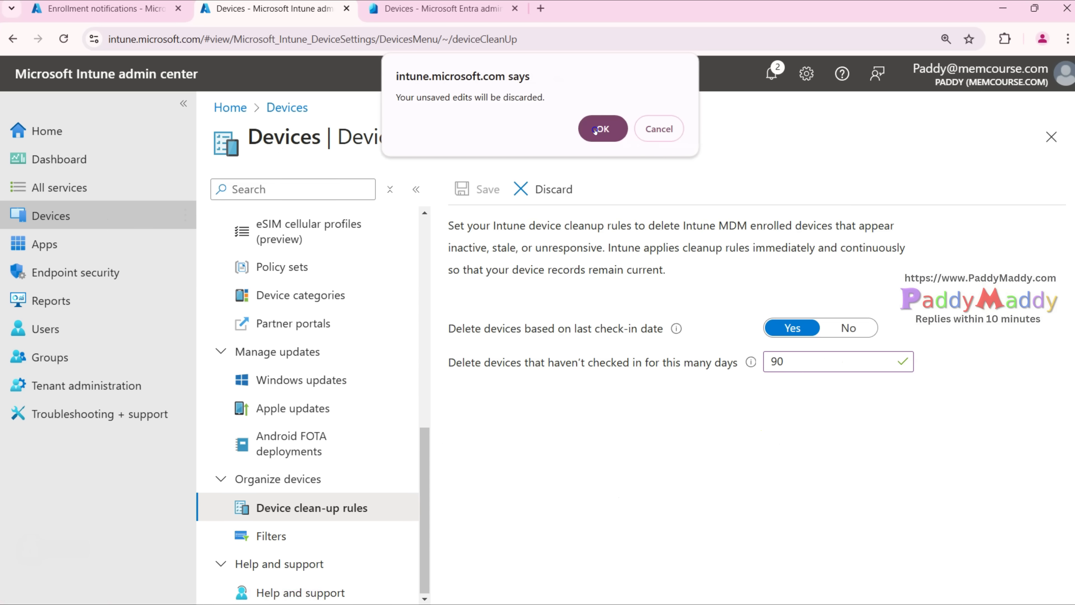
left_click(603, 127)
left_click(394, 334)
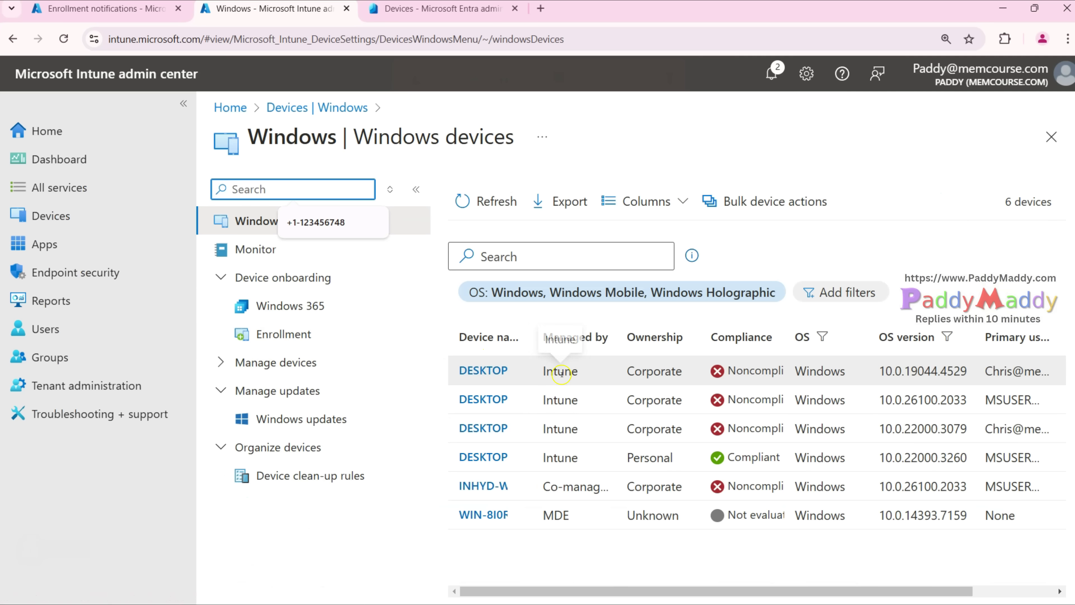
left_click_drag(539, 336, 583, 333)
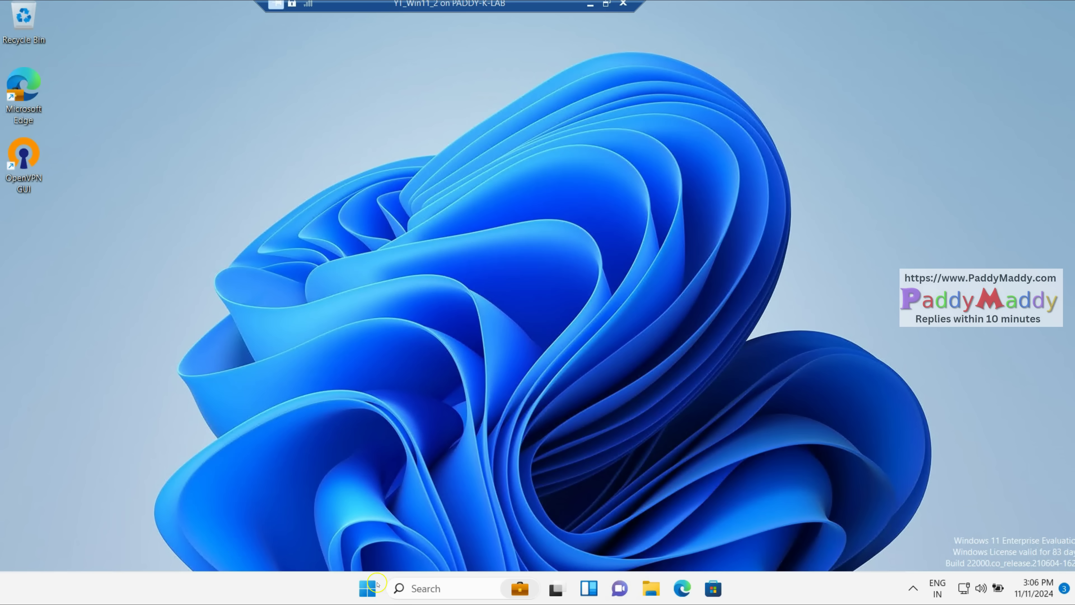
- Switch to the Windows 11 remote session and launch the Company Portal app
left_click(368, 591)
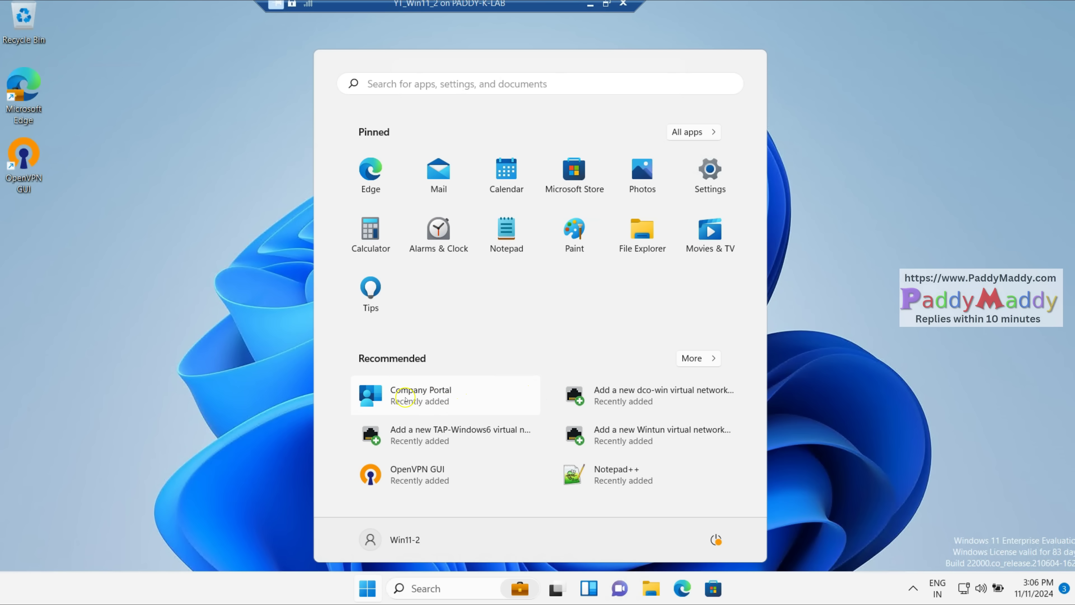
left_click(437, 401)
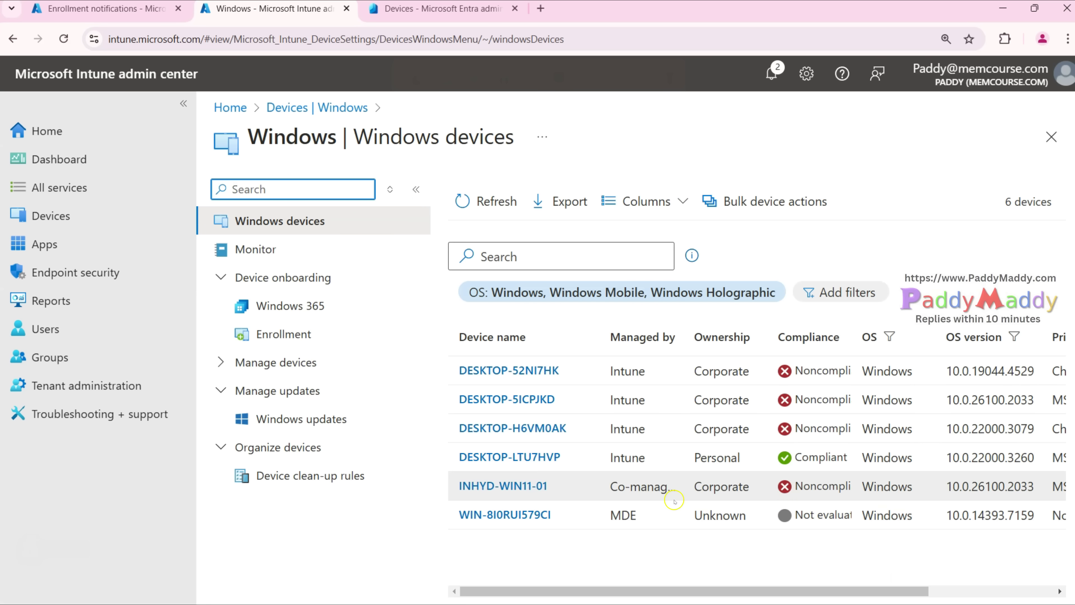
- Switch back to the Intune admin center and review the app types available when adding a Windows app
left_click(59, 244)
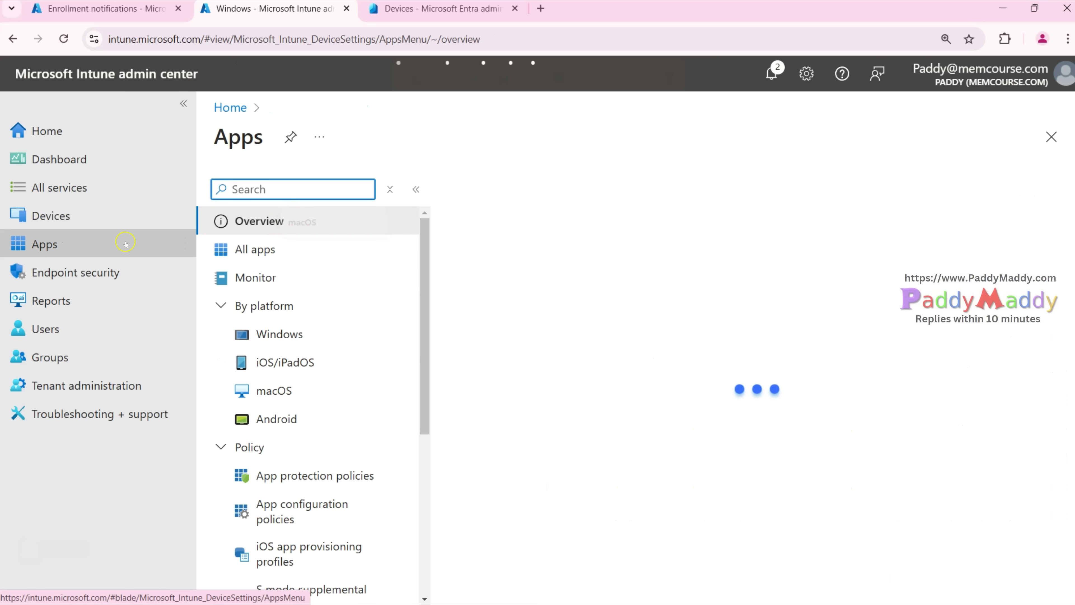
left_click(287, 335)
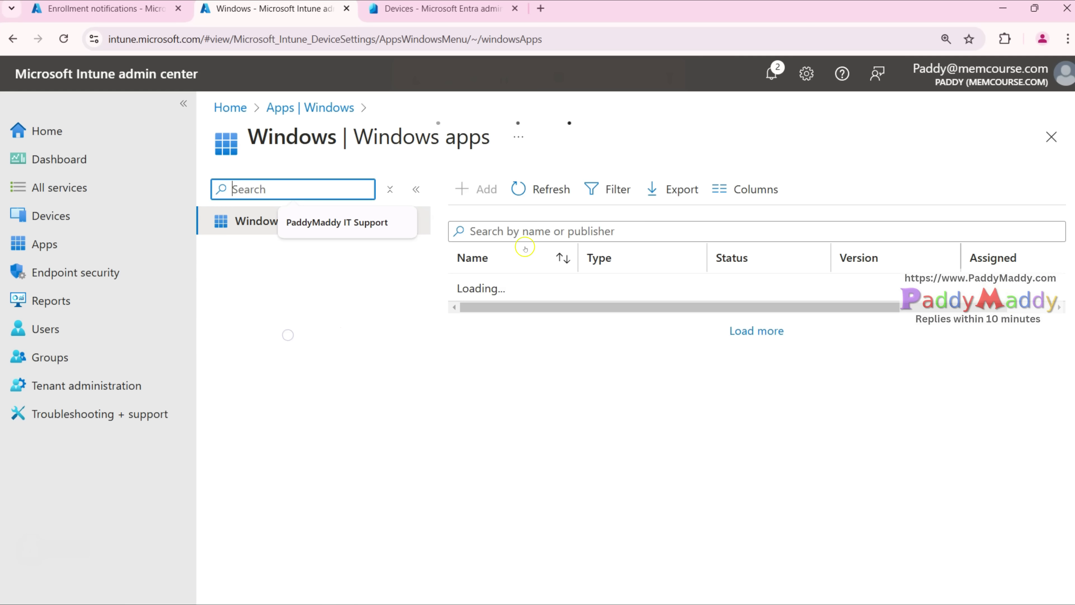
left_click(485, 191)
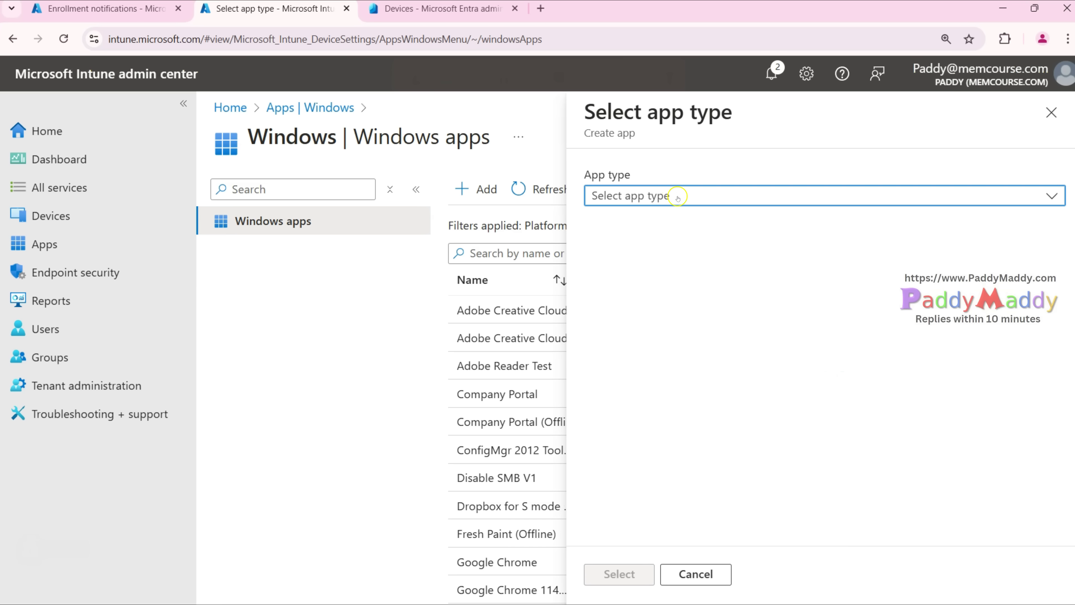
left_click(678, 195)
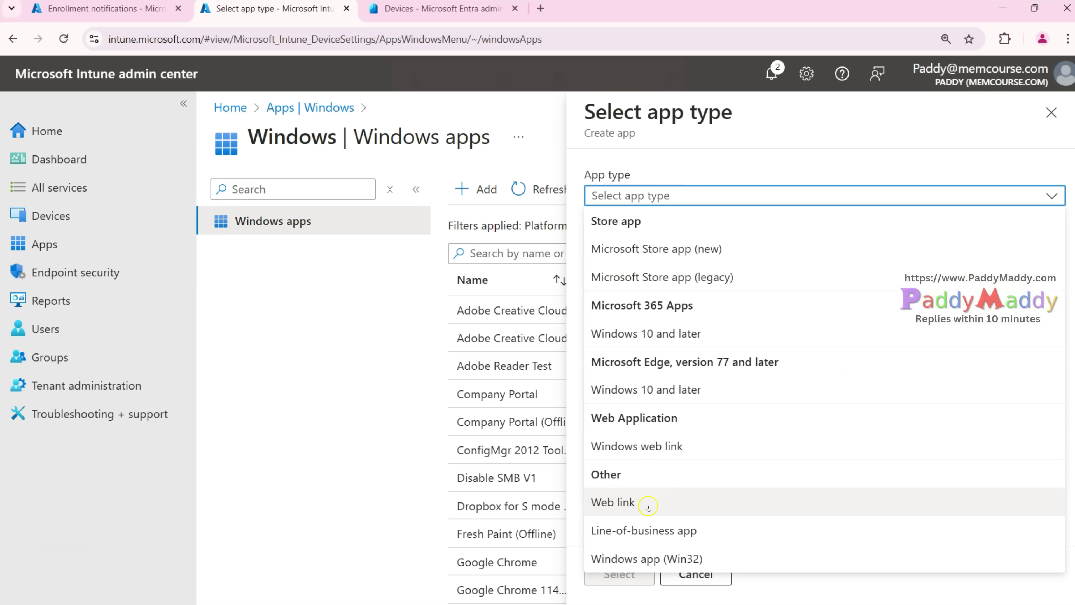
left_click(329, 487)
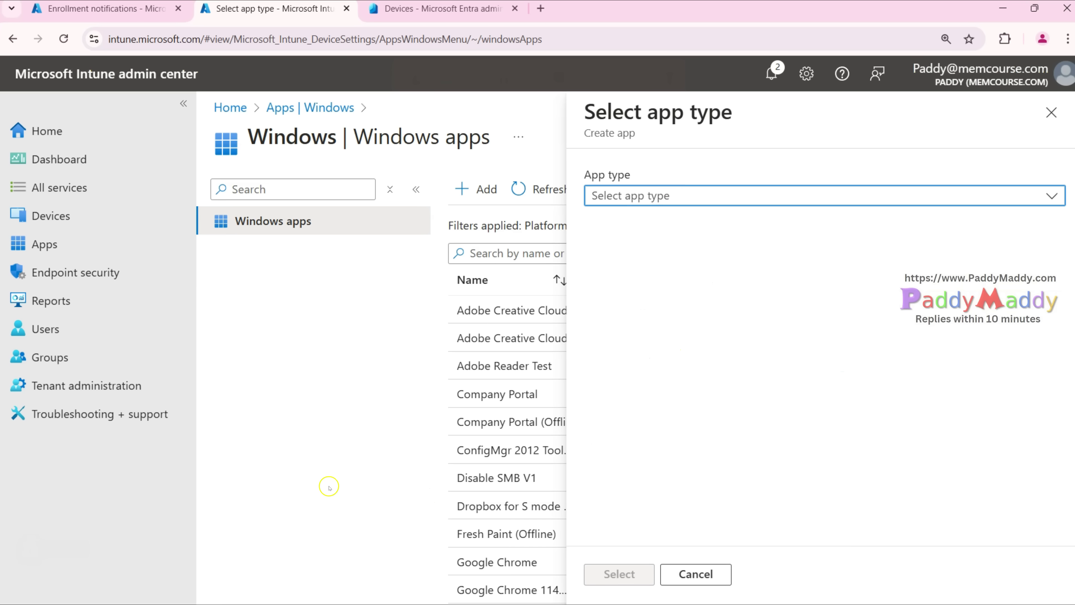
left_click(654, 196)
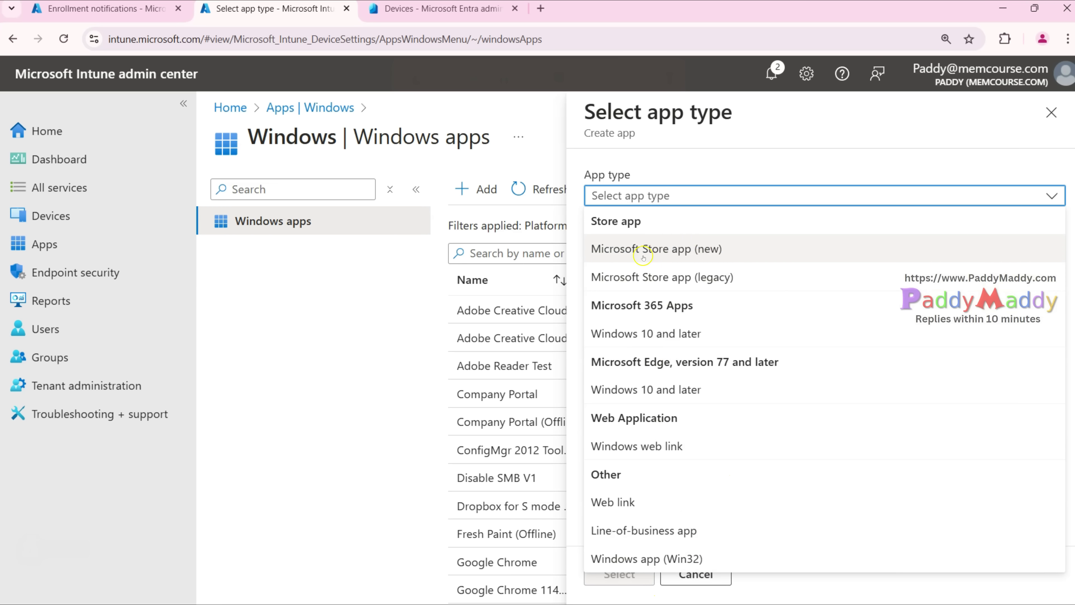
left_click(343, 376)
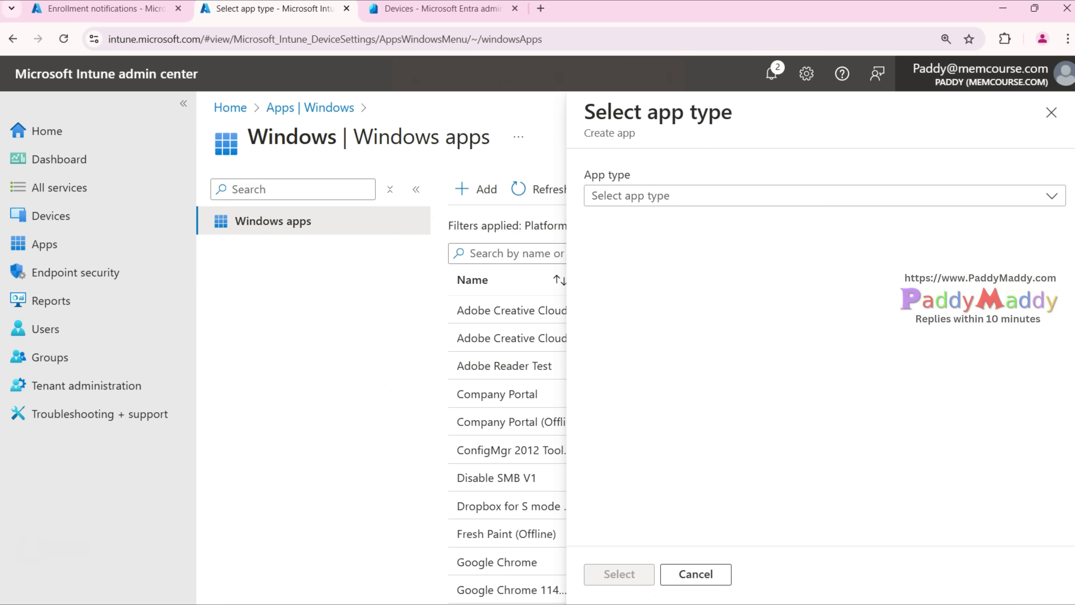
- Close the app type selection and locate the Company Portal entry in the Windows apps list
left_click(1051, 113)
scroll(593, 402, "down", 3)
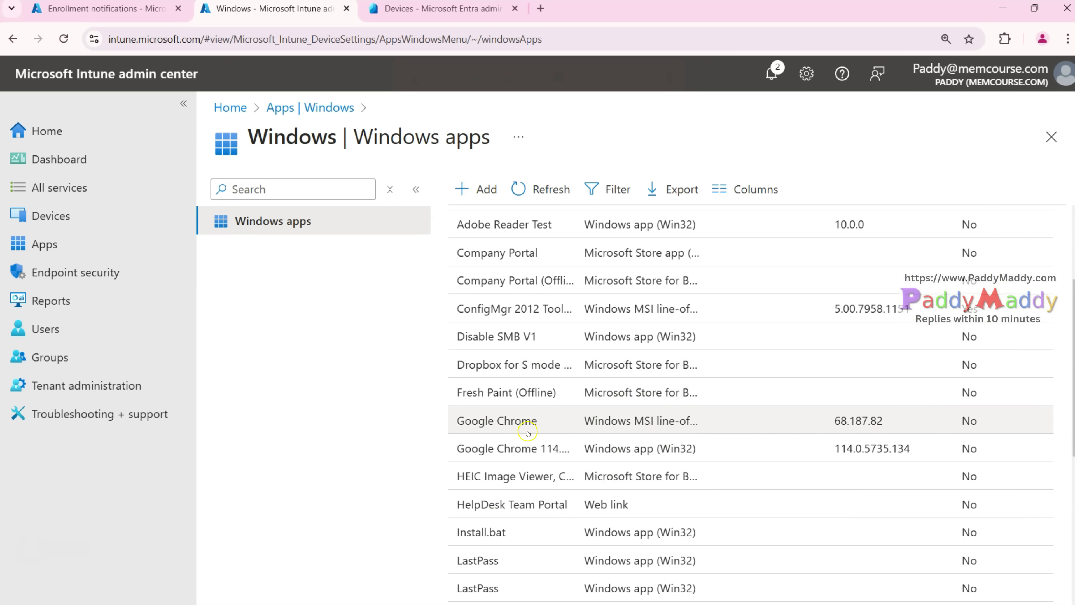
left_click_drag(472, 253, 560, 264)
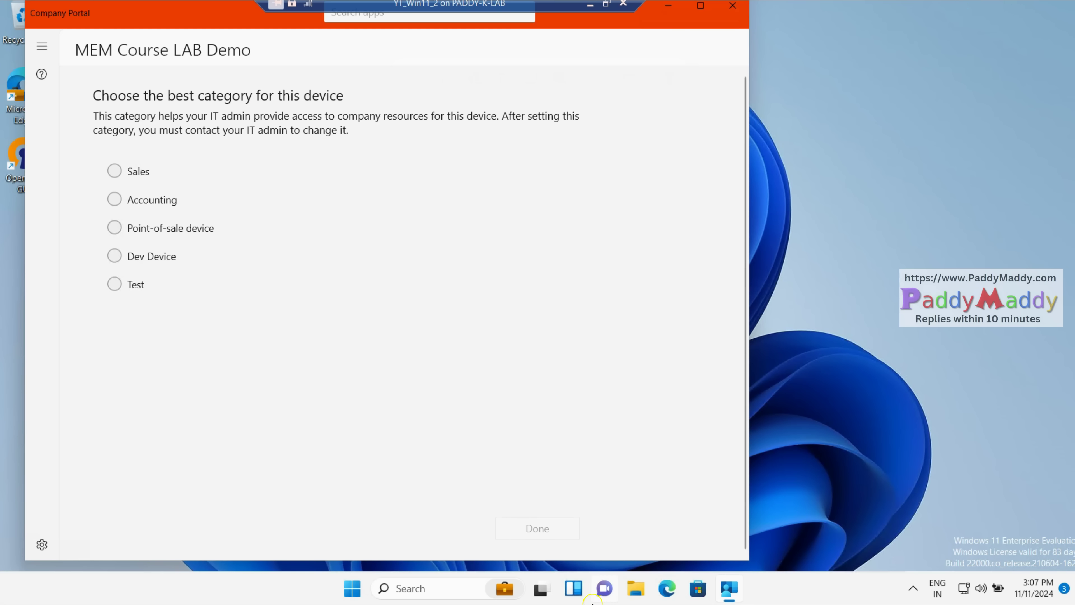
- Switch to Company Portal in the remote session and examine its navigation menu and device category choices
left_click(350, 591)
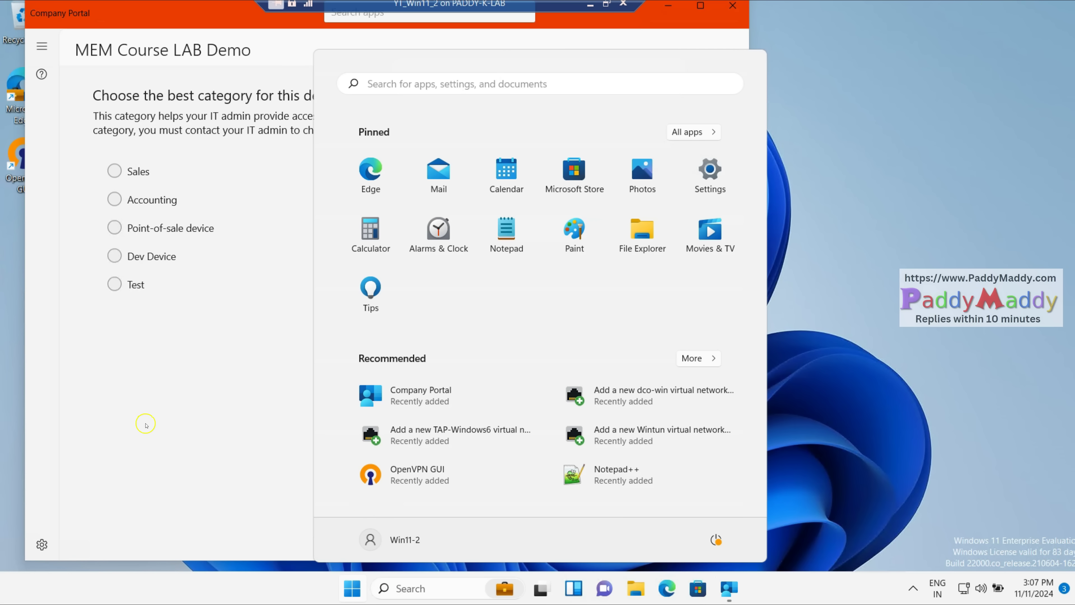
left_click(187, 456)
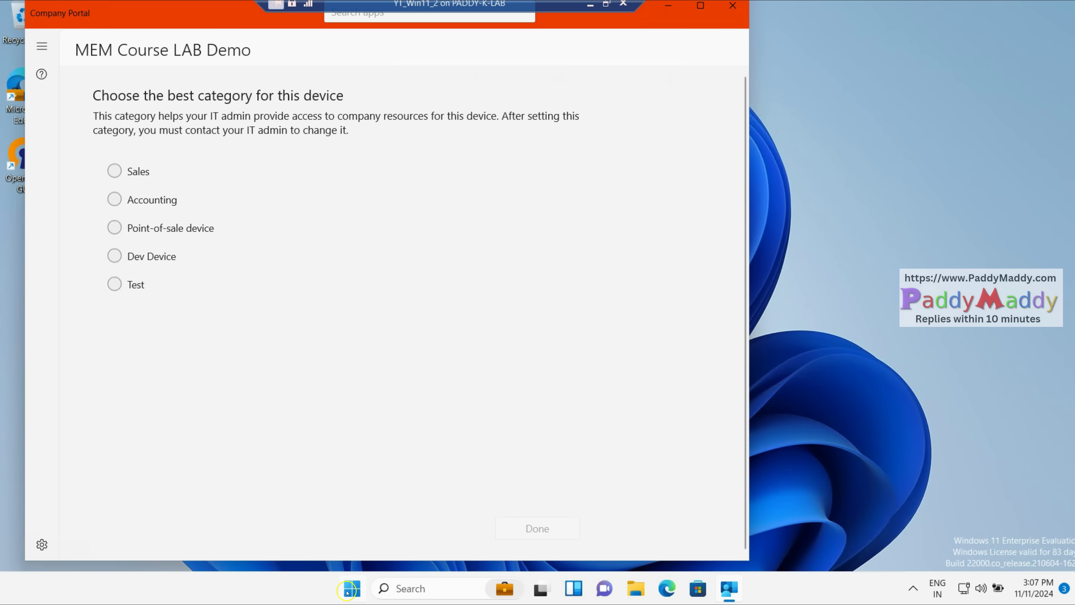
left_click(42, 46)
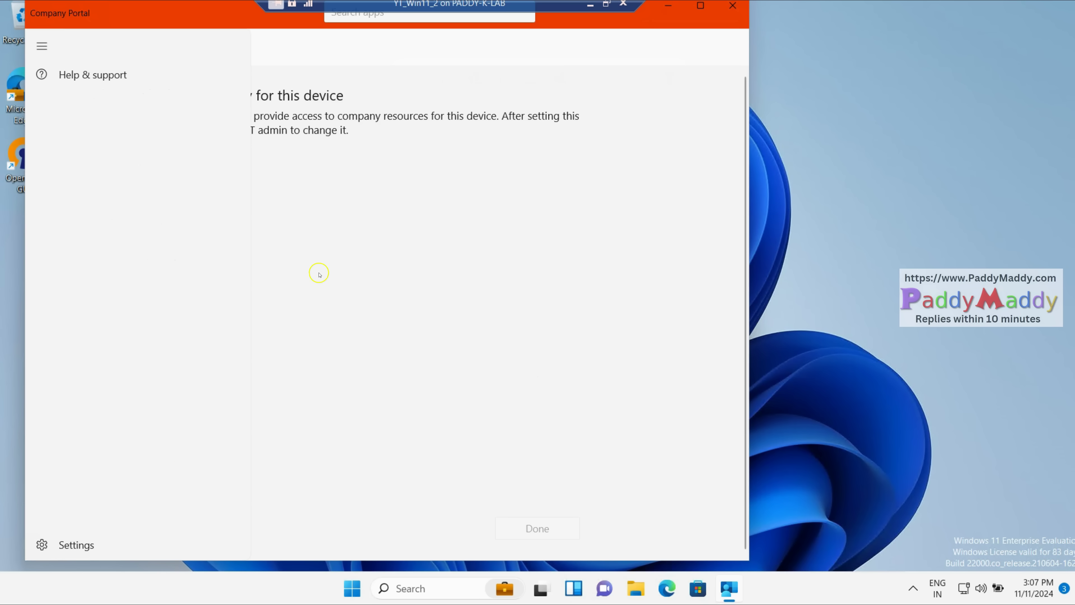
left_click(568, 444)
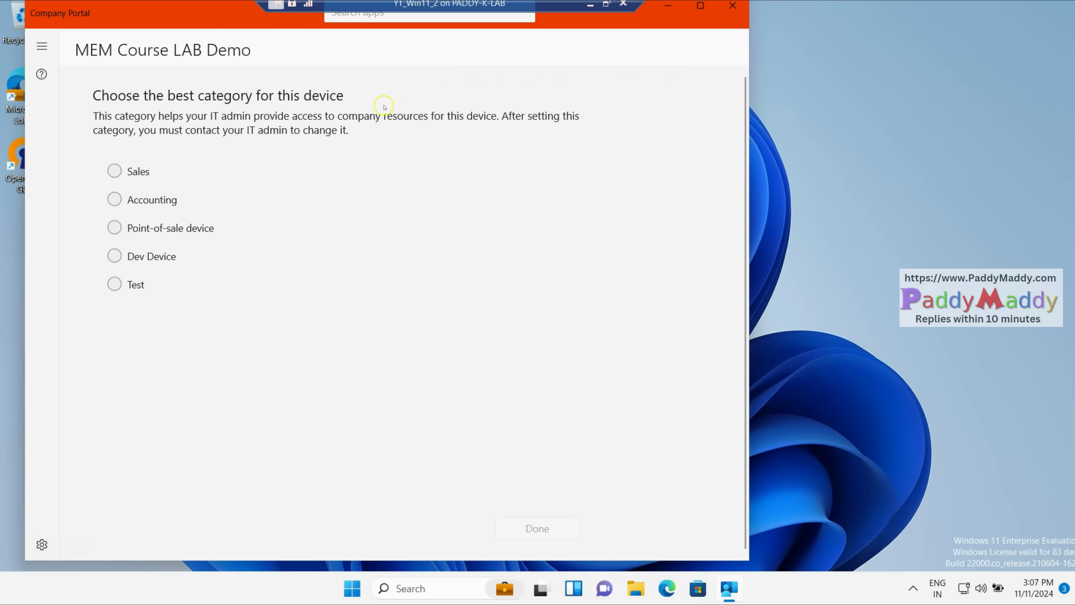
- Assign the Accounting category to this device in Company Portal and confirm the choice
left_click(163, 233)
left_click(135, 207)
left_click(541, 524)
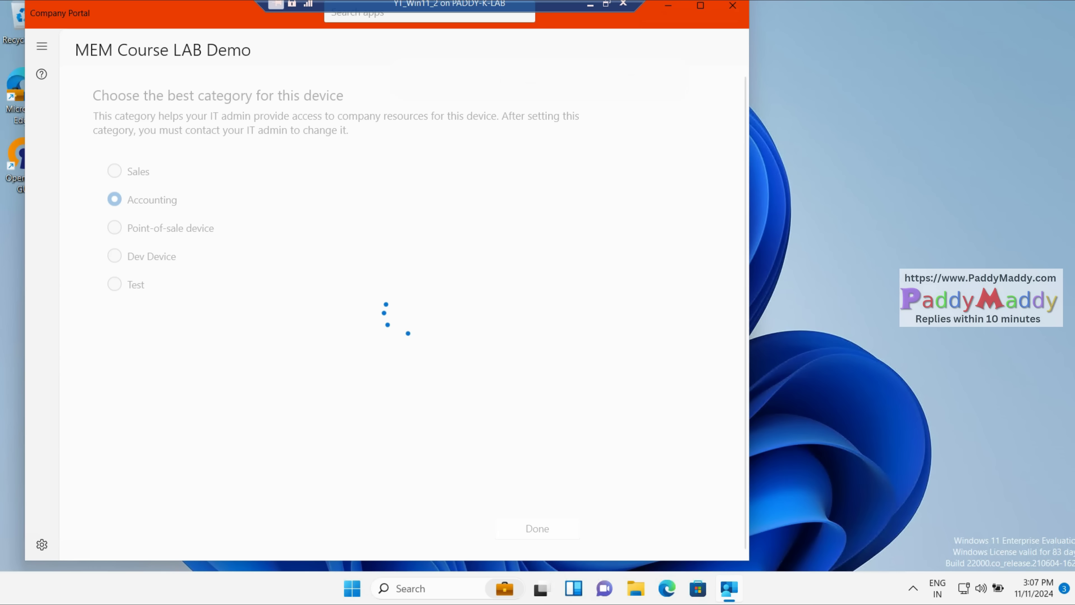
- Maximize the Company Portal window and open its Apps page
left_click_drag(162, 18, 359, 118)
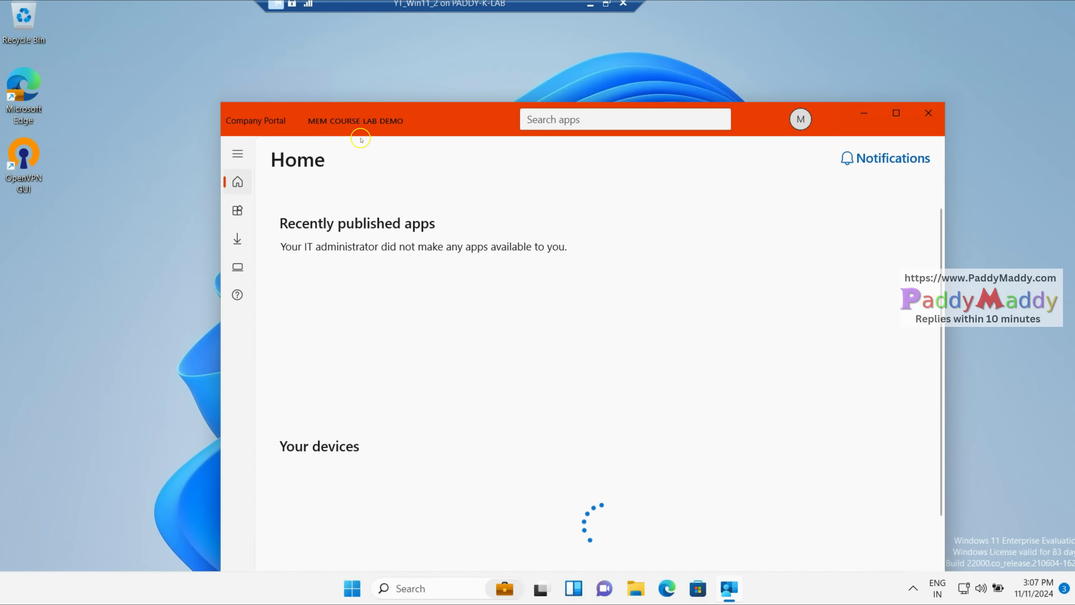
double_click(358, 118)
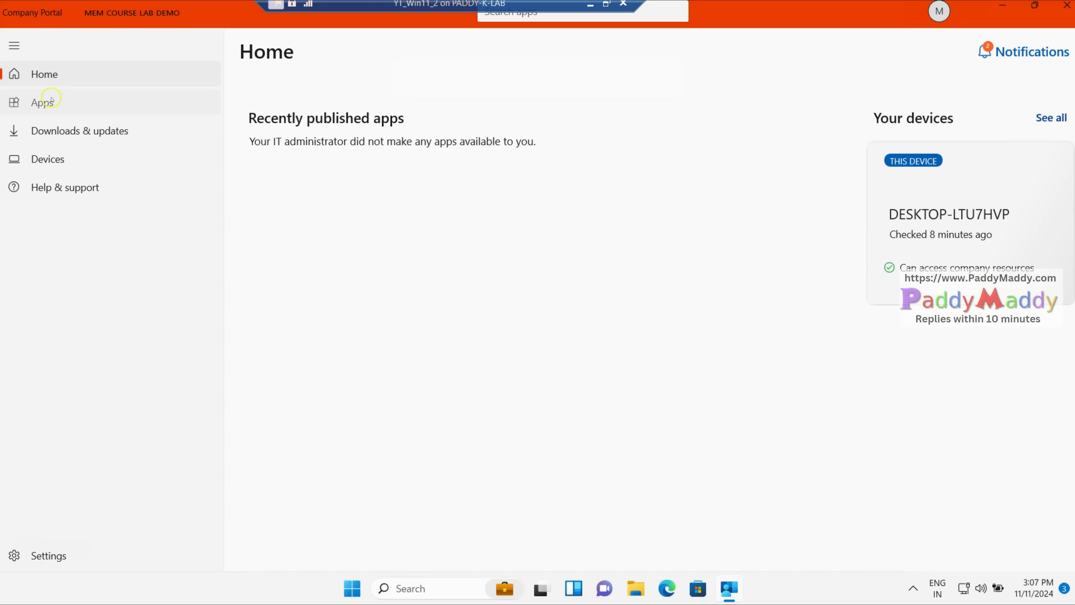
left_click(42, 103)
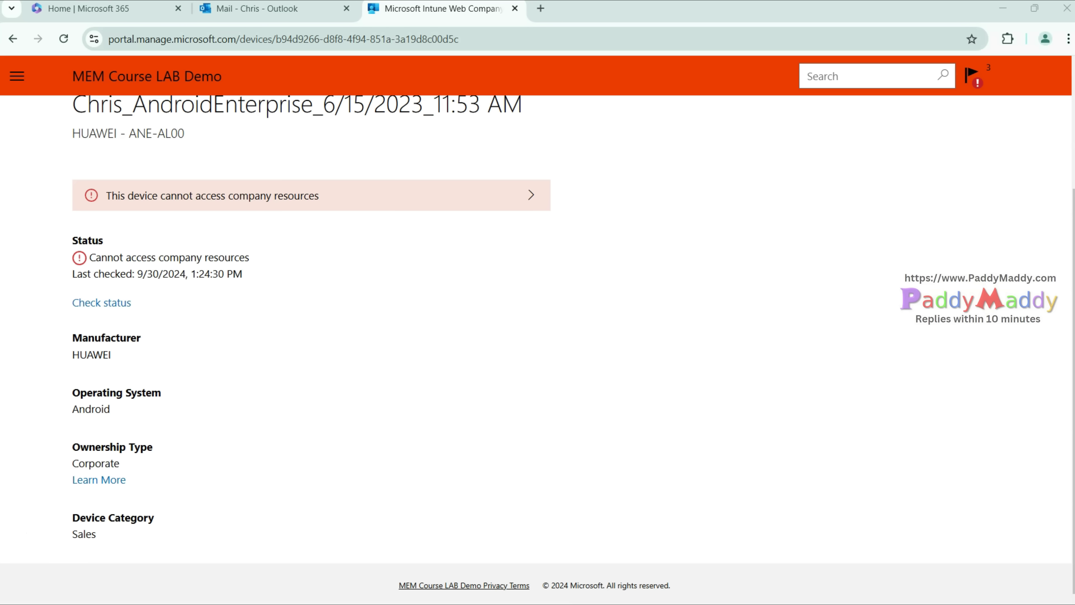
left_click(235, 39)
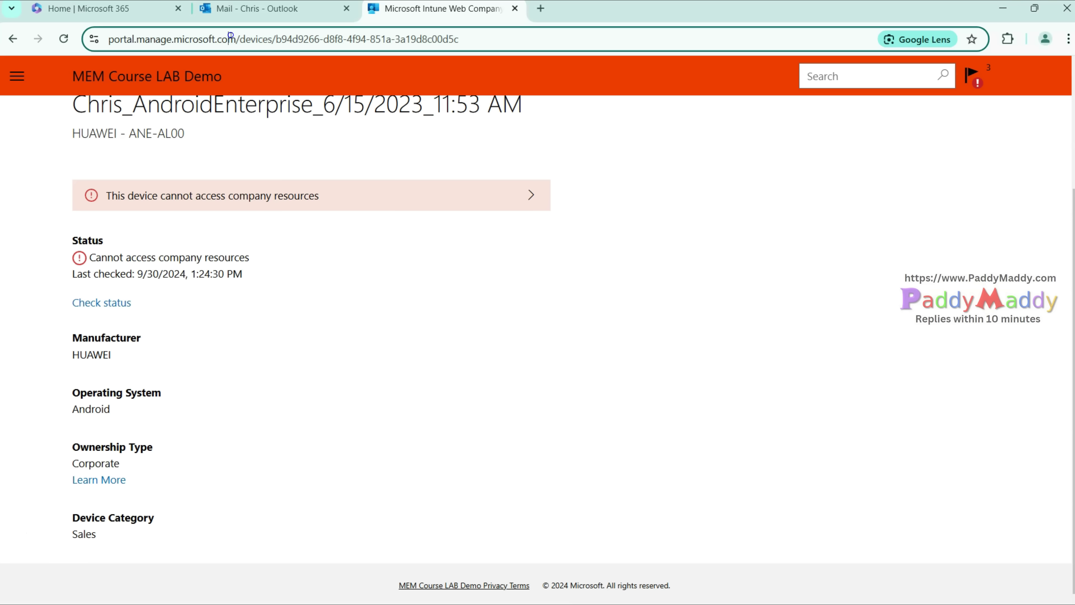
left_click(232, 38)
left_click(270, 39)
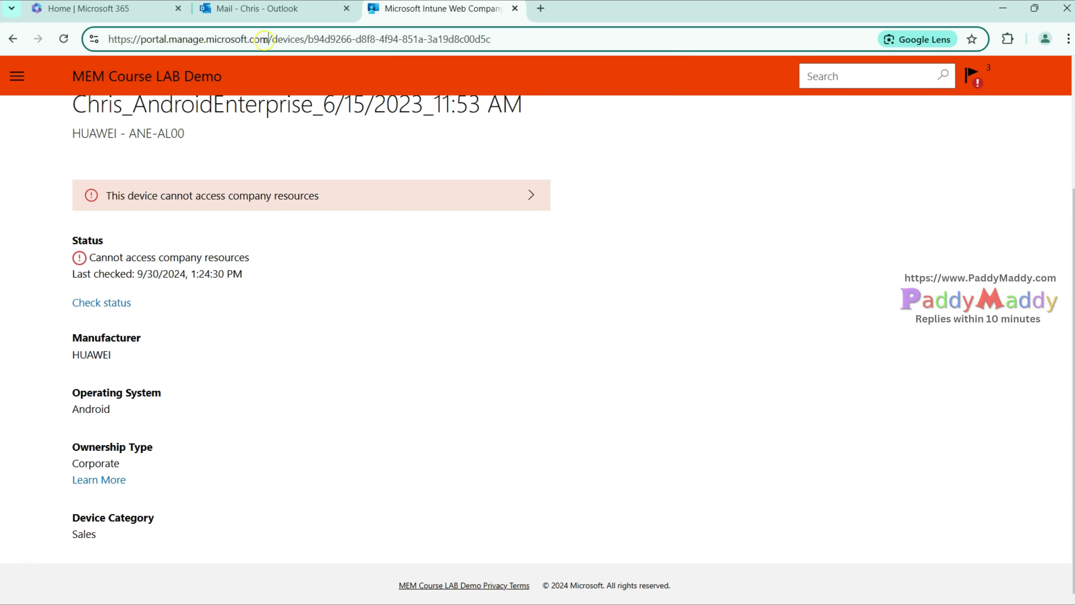
left_click_drag(269, 39, 108, 39)
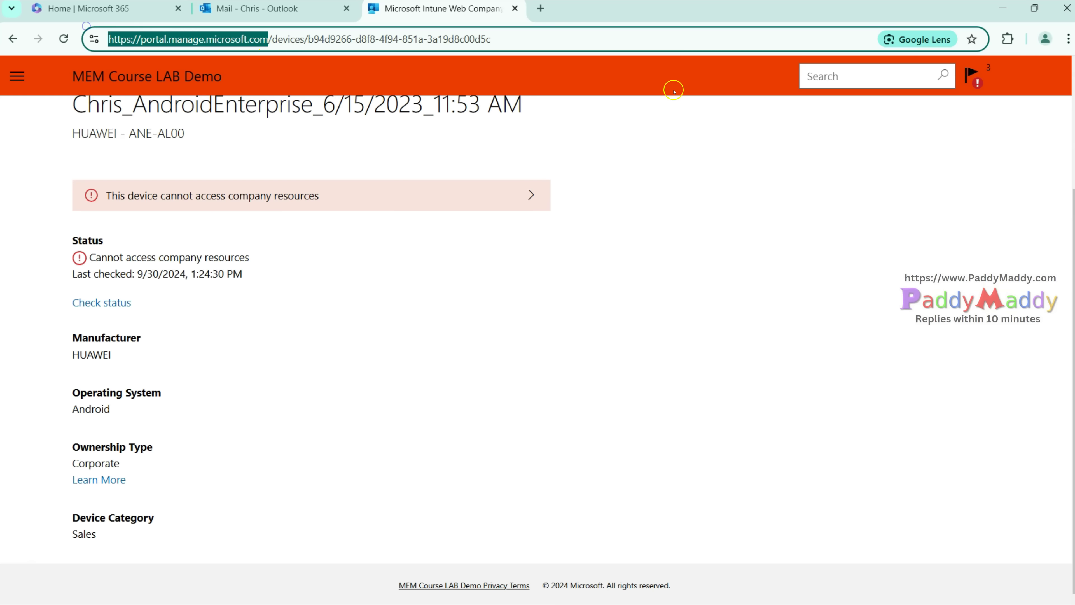
left_click(1005, 9)
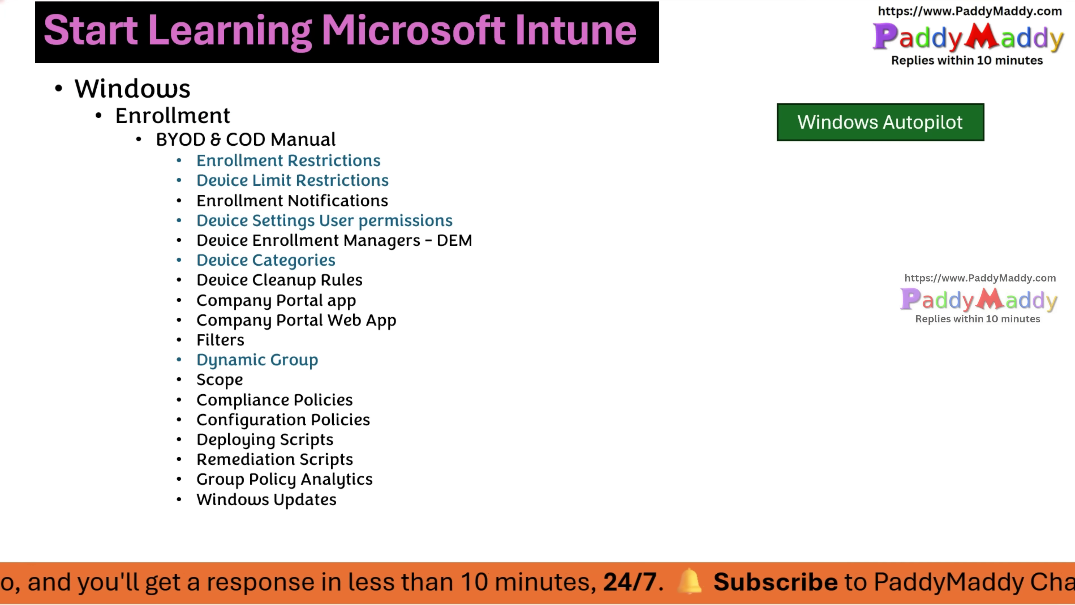
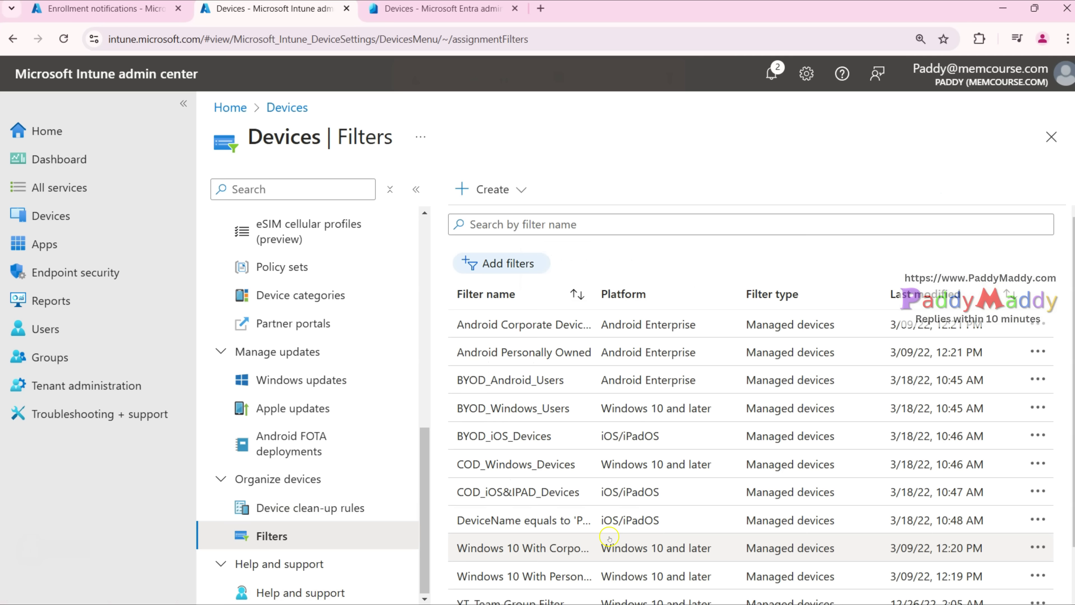
- Look through the device filters list in the Intune admin center and widen its Filter name column to show the full names
scroll(661, 526, "down", 1)
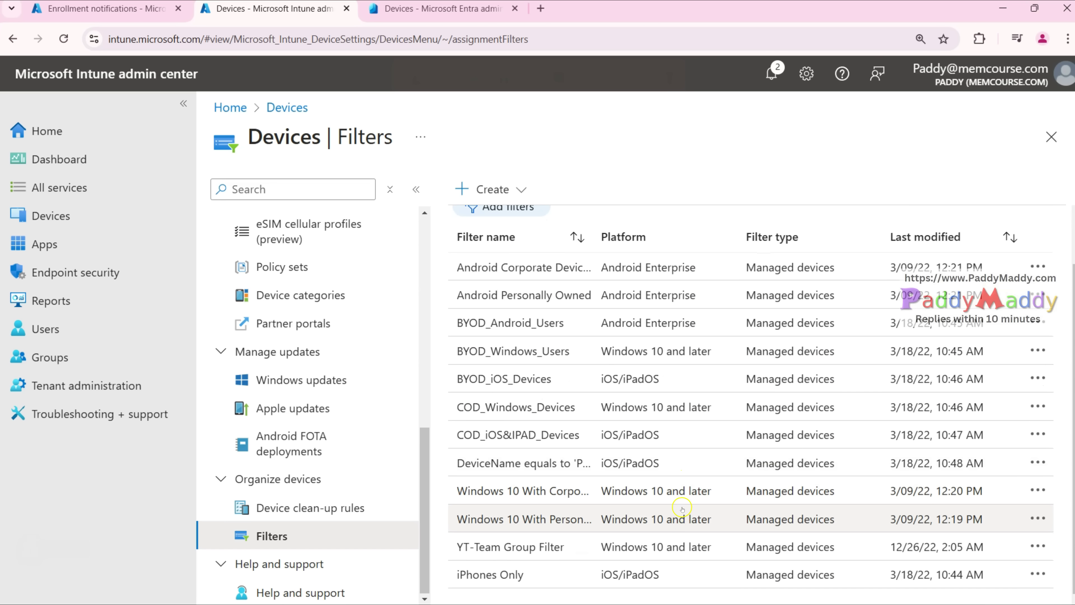
scroll(734, 519, "up", 1)
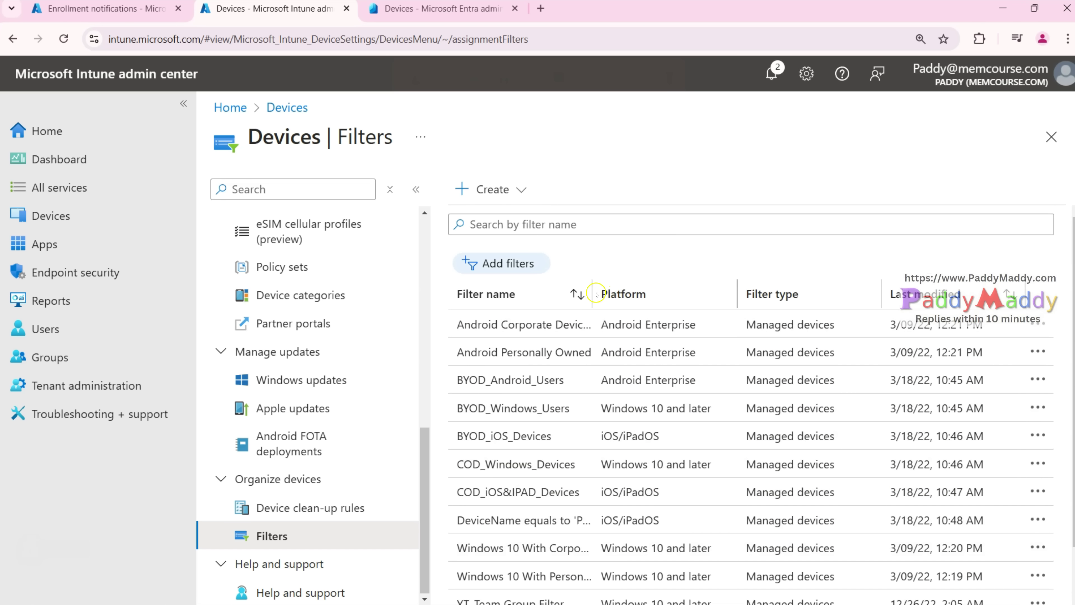
left_click_drag(597, 294, 657, 294)
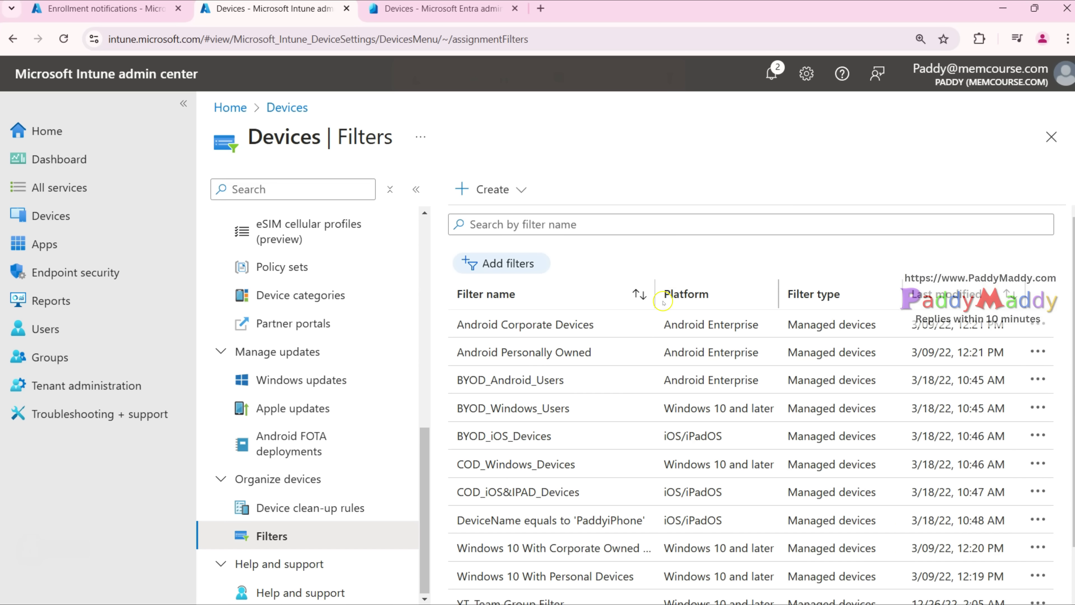
- Start a new filter for managed devices and name it "Corpo- Owned"
left_click(522, 189)
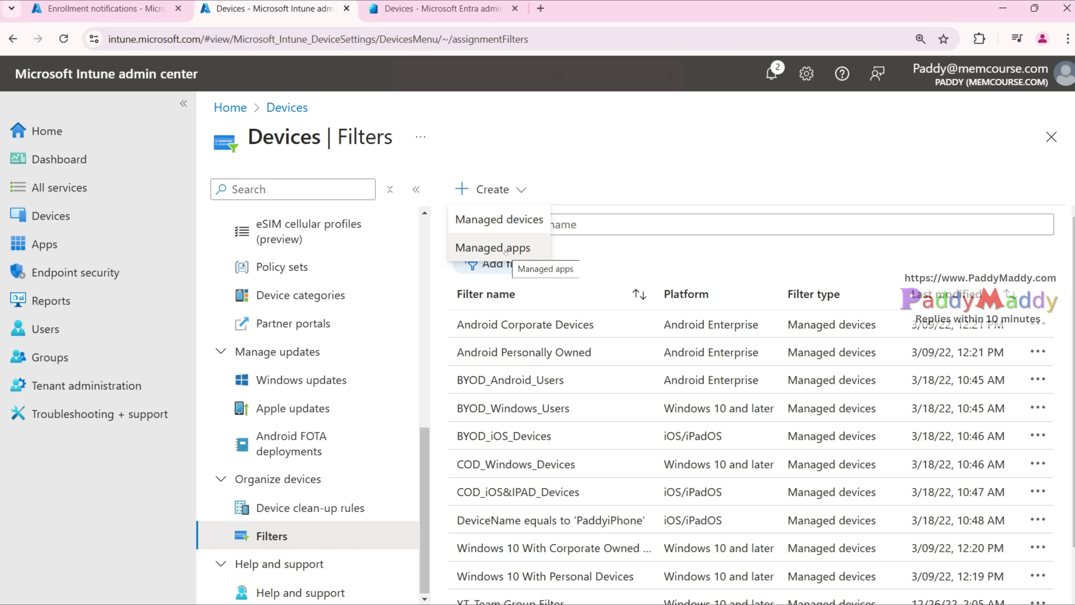
left_click(540, 223)
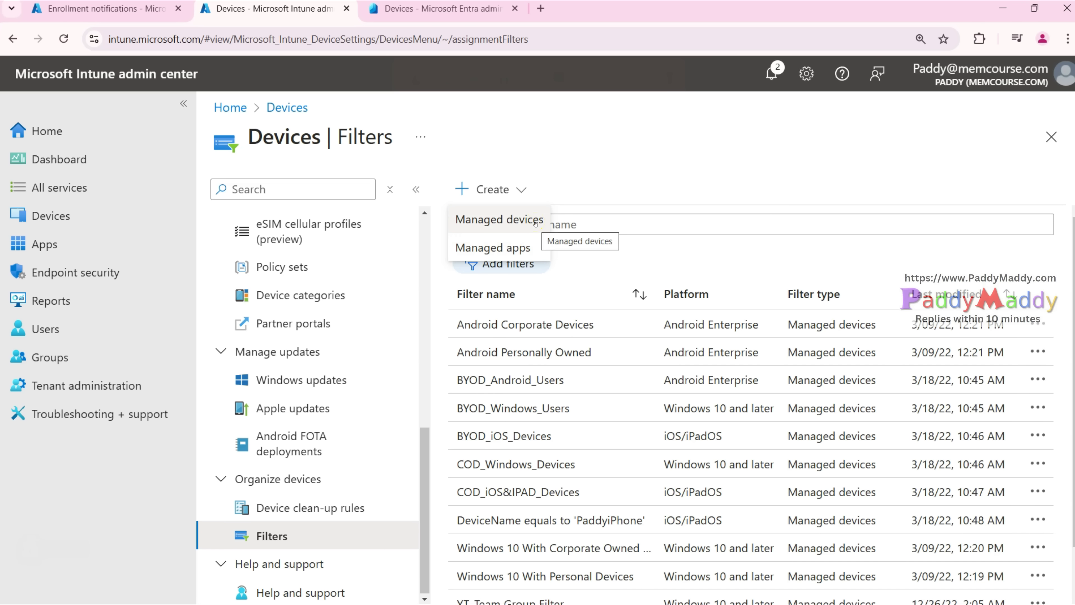
left_click(535, 223)
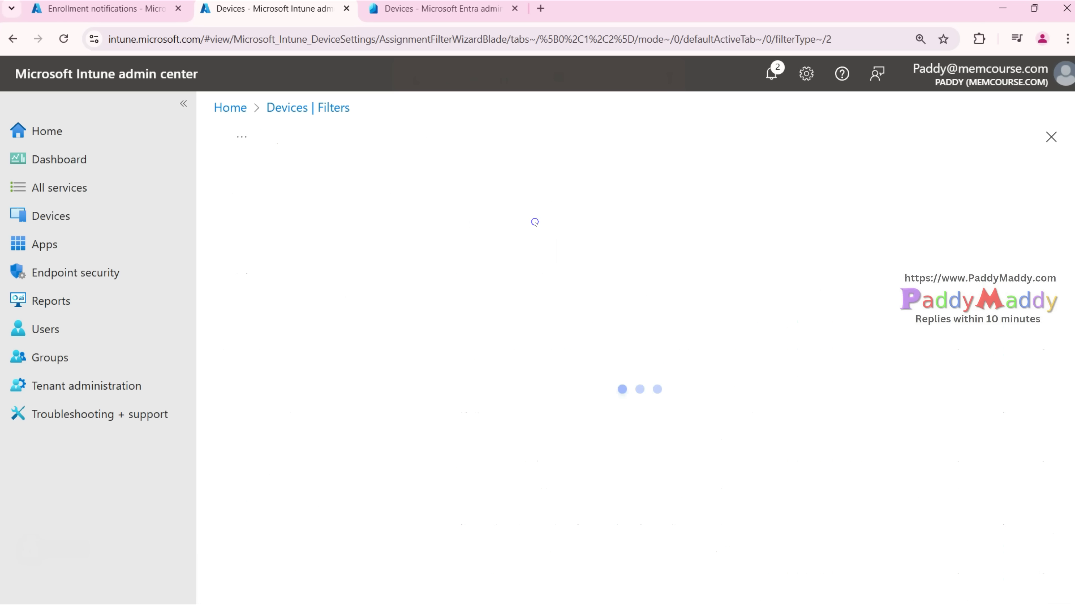
left_click(553, 239)
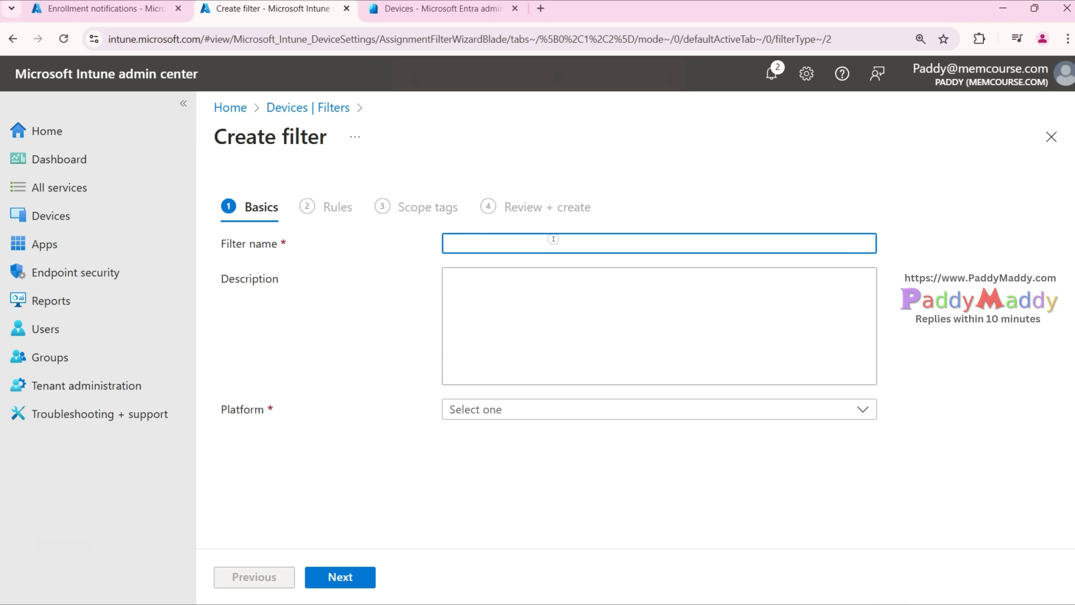
type("Corpo")
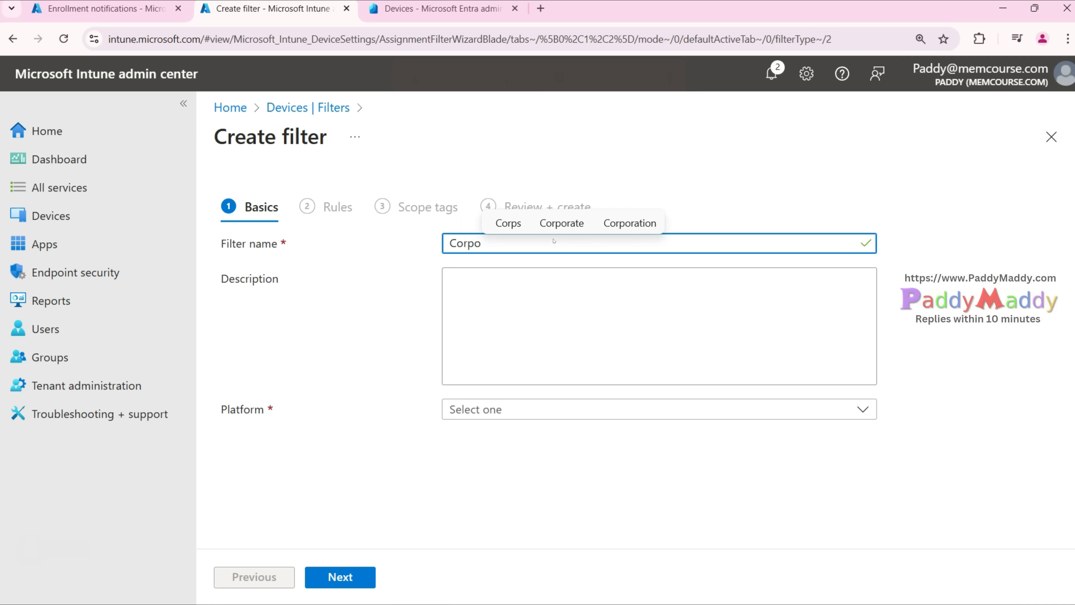
type("- Owned")
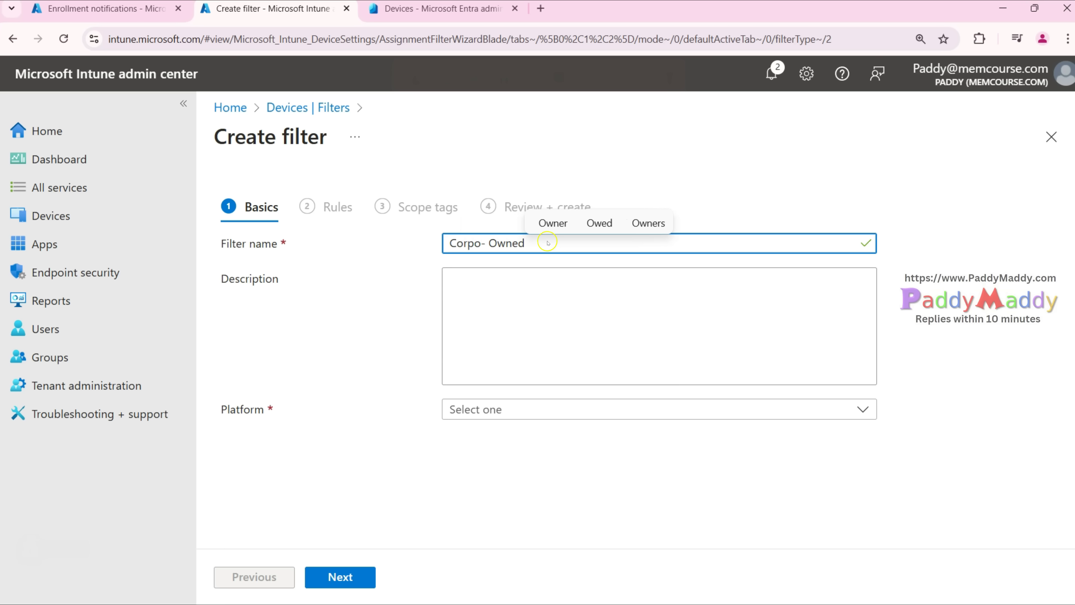
- Set the filter's platform to Windows 10 and later and proceed to the rules
left_click(497, 402)
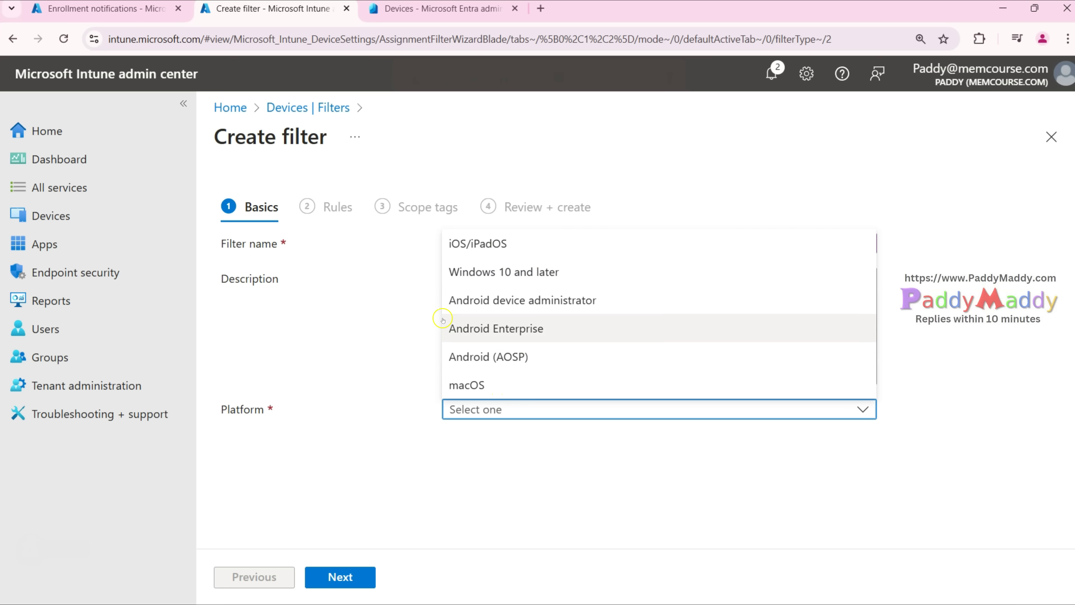
left_click(355, 341)
left_click(561, 244)
left_click_drag(561, 244, 436, 241)
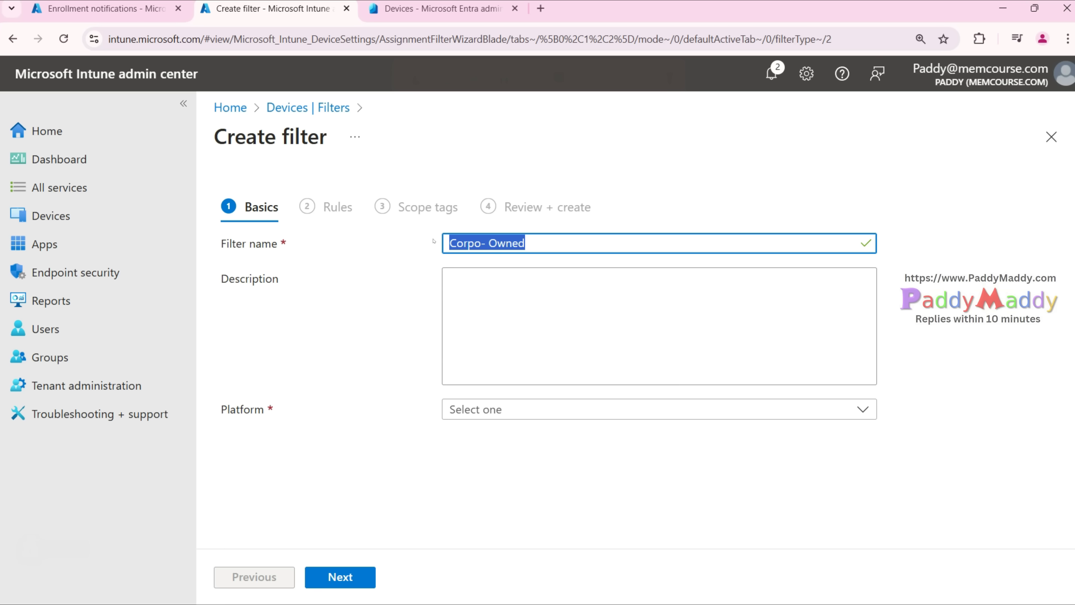
left_click(541, 410)
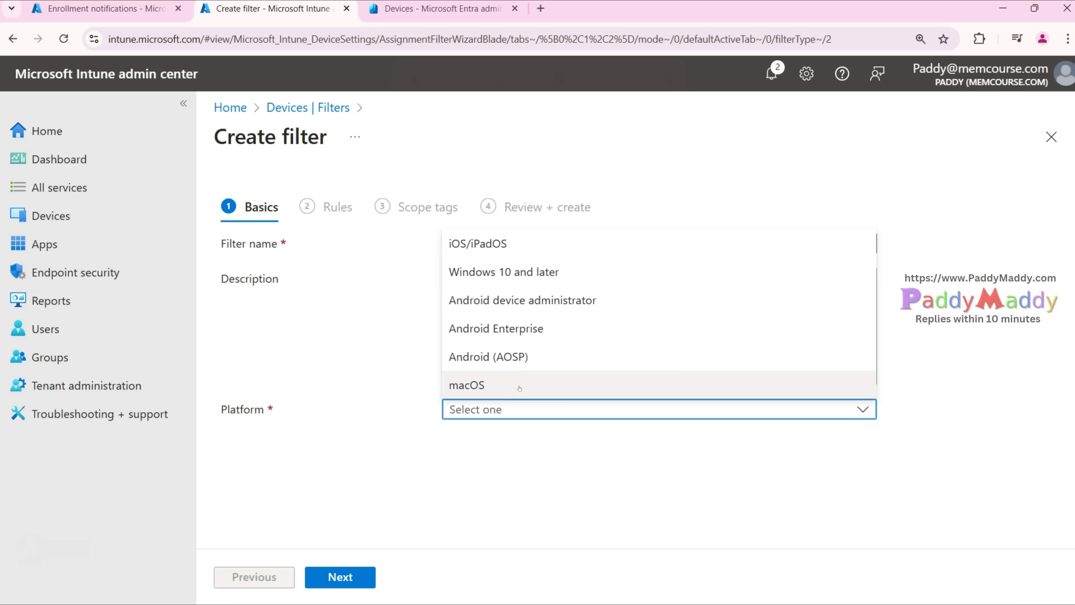
left_click(573, 274)
left_click(355, 581)
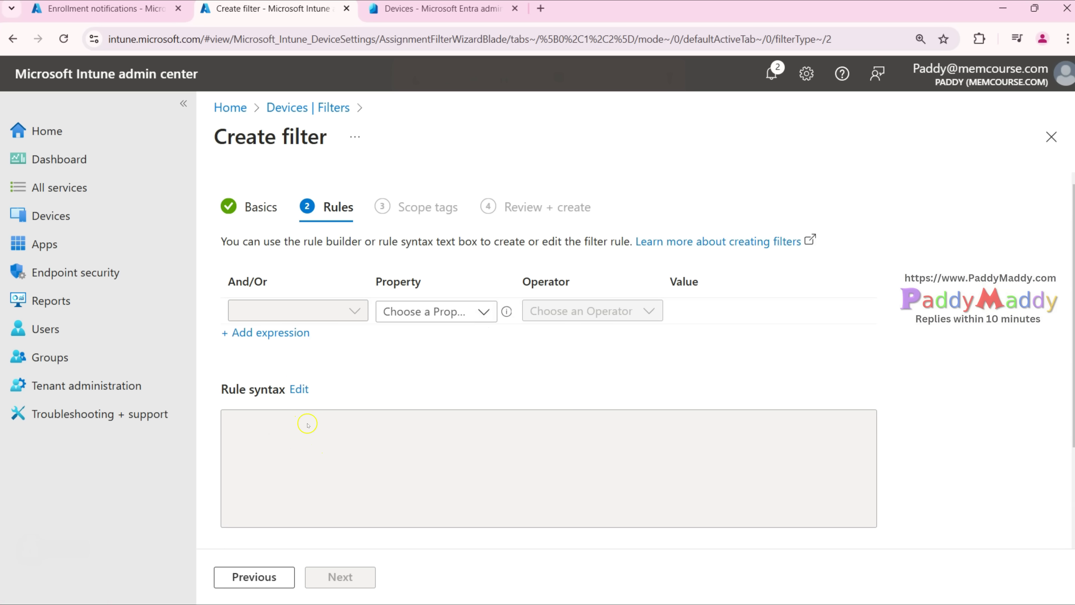
- Build the first rule expression as deviceOwnership (Ownership) Equals Corporate, after a brief look at the rule syntax editor
left_click(299, 389)
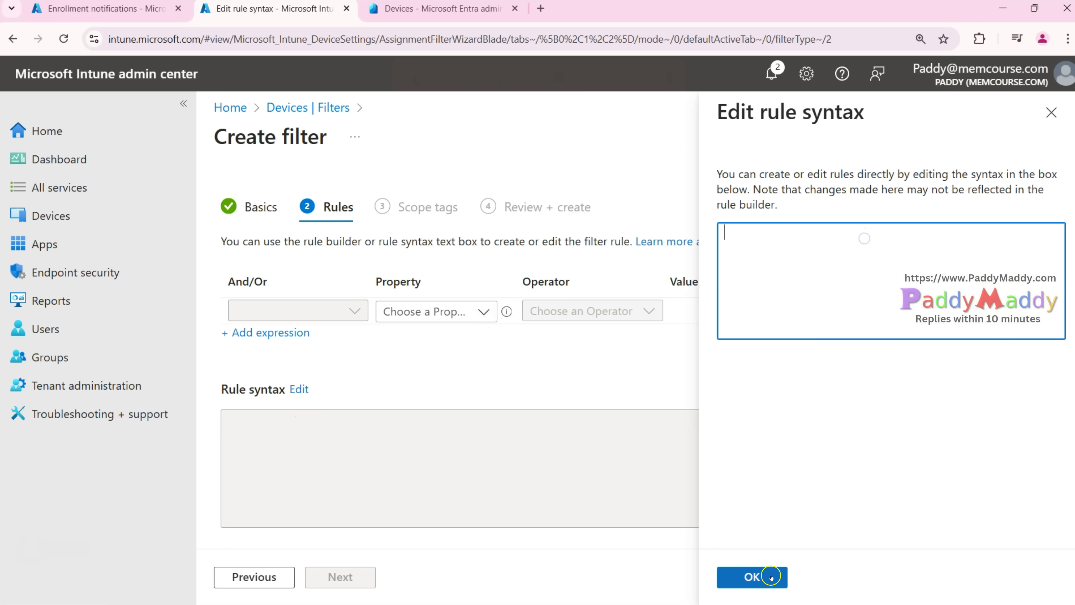
left_click(1052, 112)
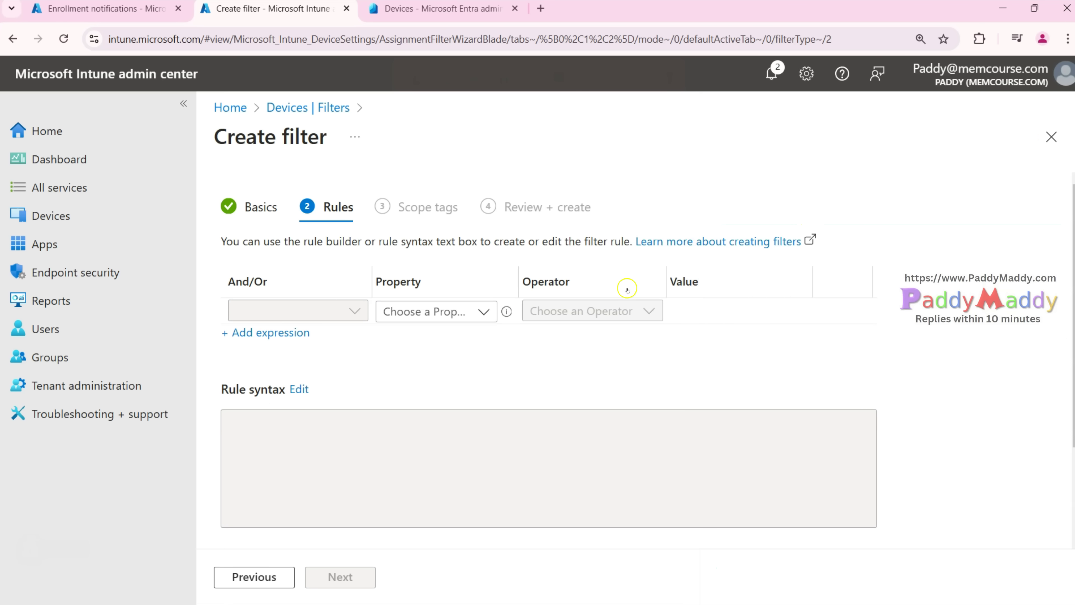
left_click(484, 312)
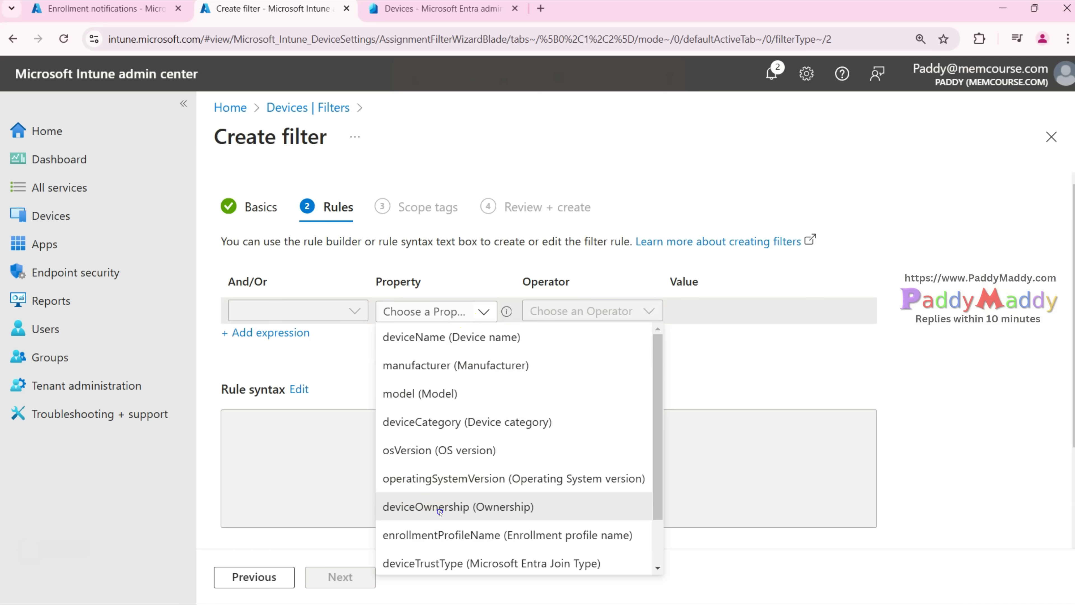
left_click(408, 508)
left_click(616, 314)
left_click(554, 336)
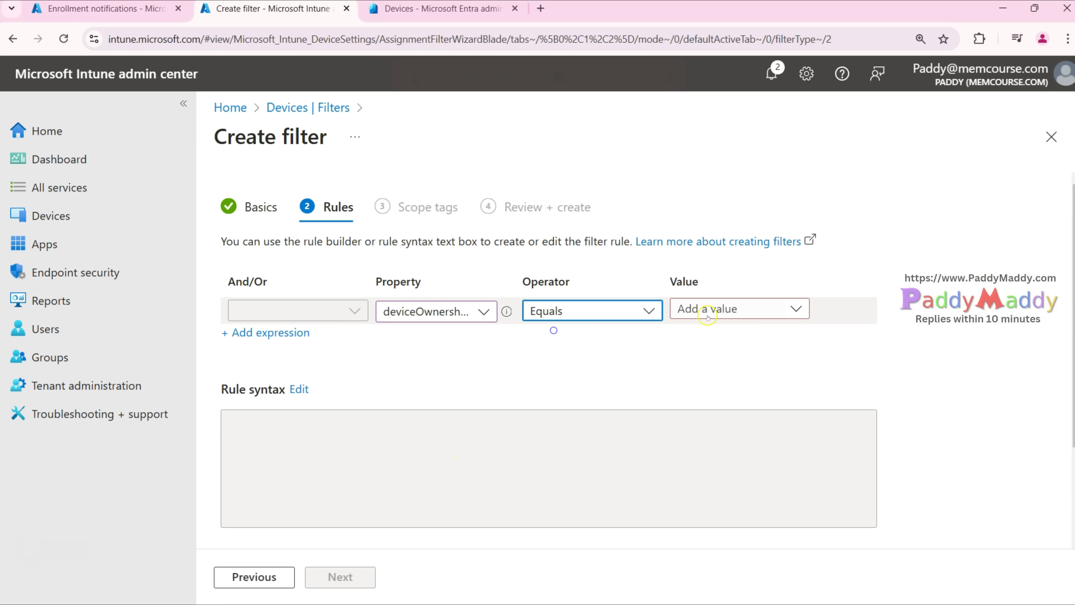
double_click(546, 280)
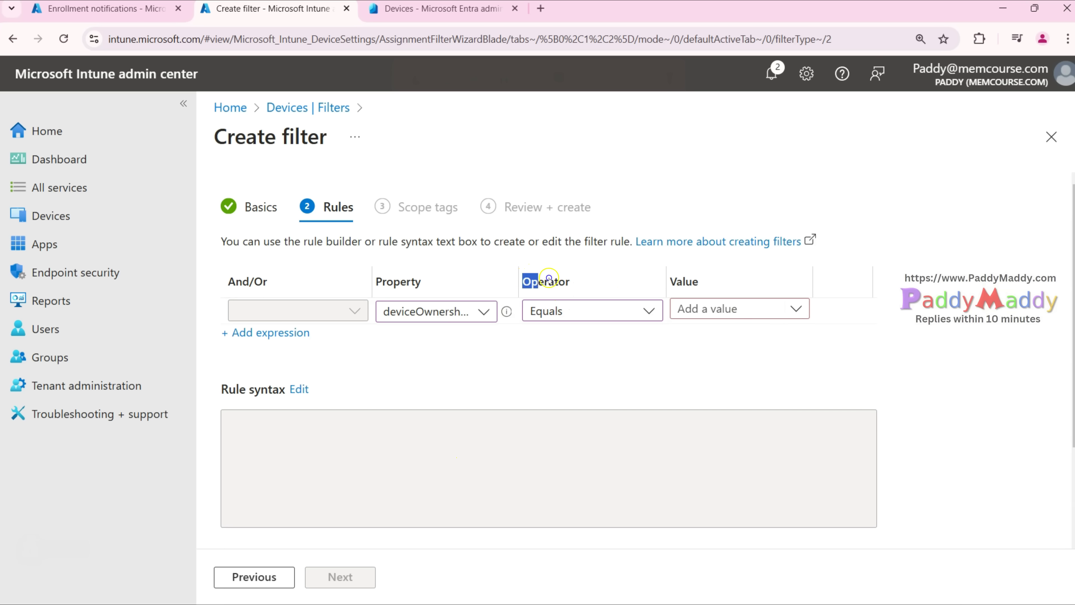
left_click(731, 309)
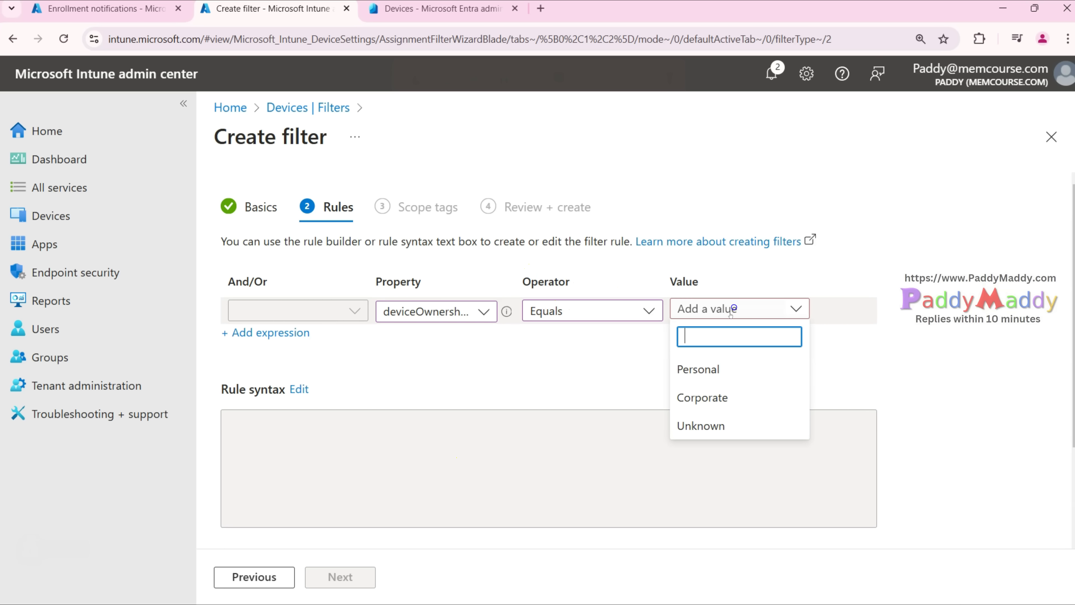
left_click(720, 398)
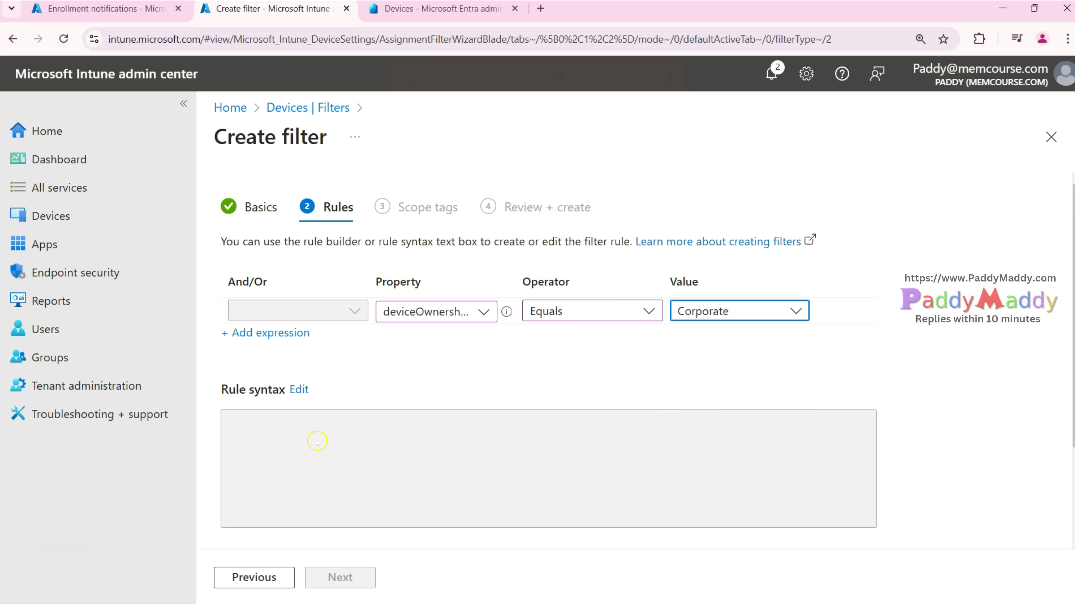
- Examine the rule syntax generated for the ownership expression
left_click_drag(225, 423, 450, 424)
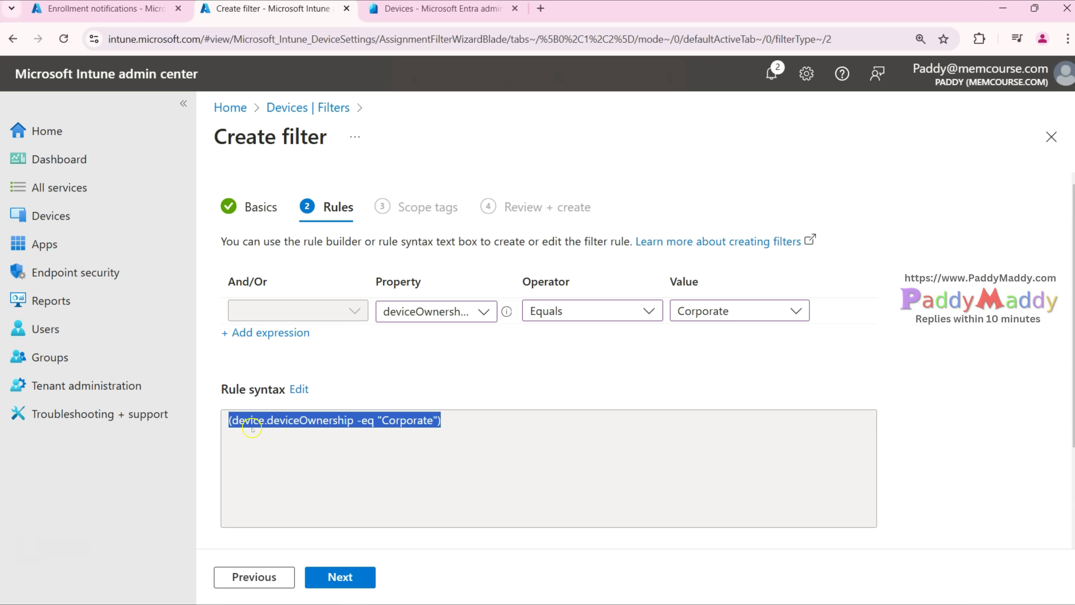
left_click(288, 447)
left_click_drag(236, 430, 506, 468)
- Add a second rule expression joined with And, using the manufacturer (Manufacturer) property and the Equals operator
left_click(293, 333)
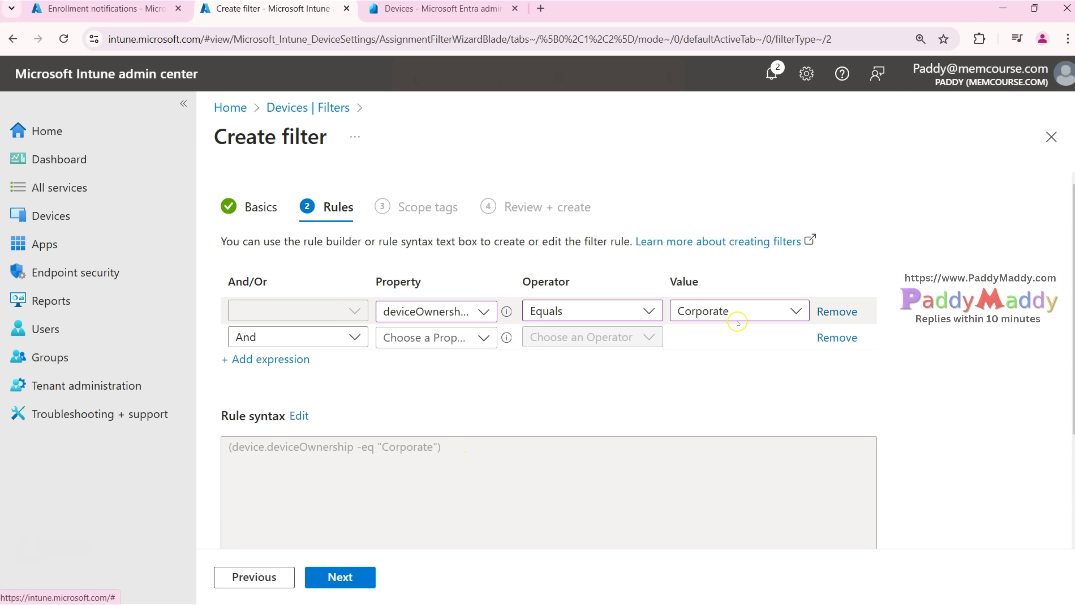
left_click(360, 327)
left_click(459, 338)
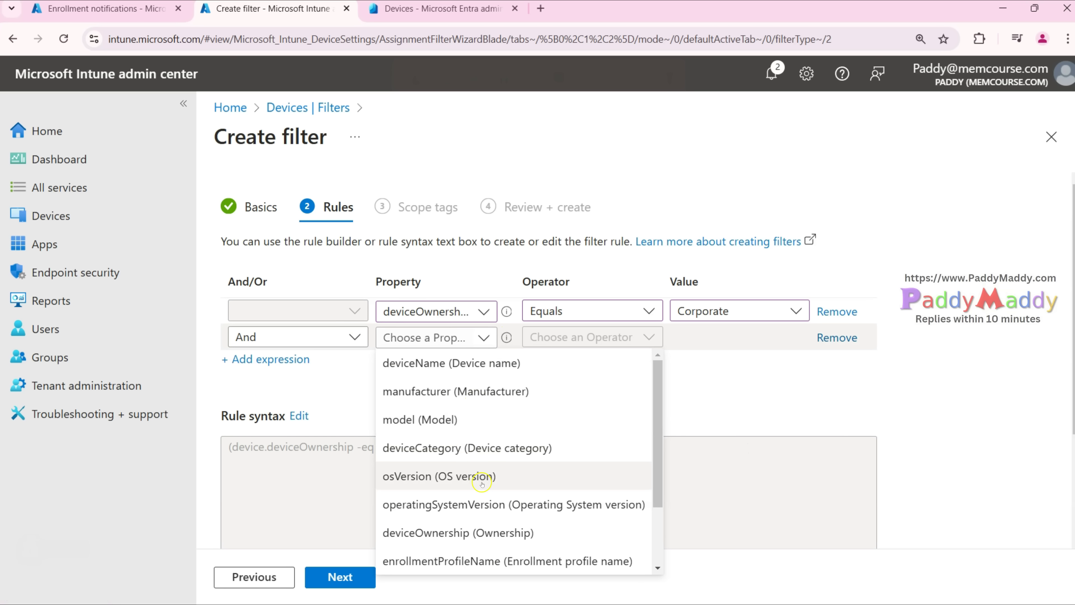
left_click_drag(485, 477, 467, 420)
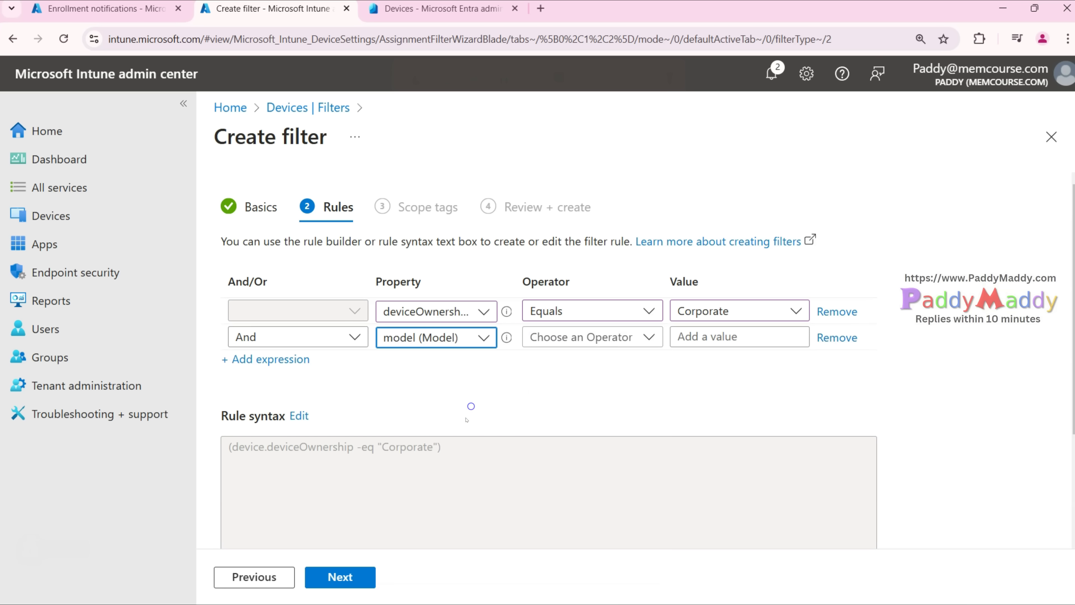
left_click(444, 337)
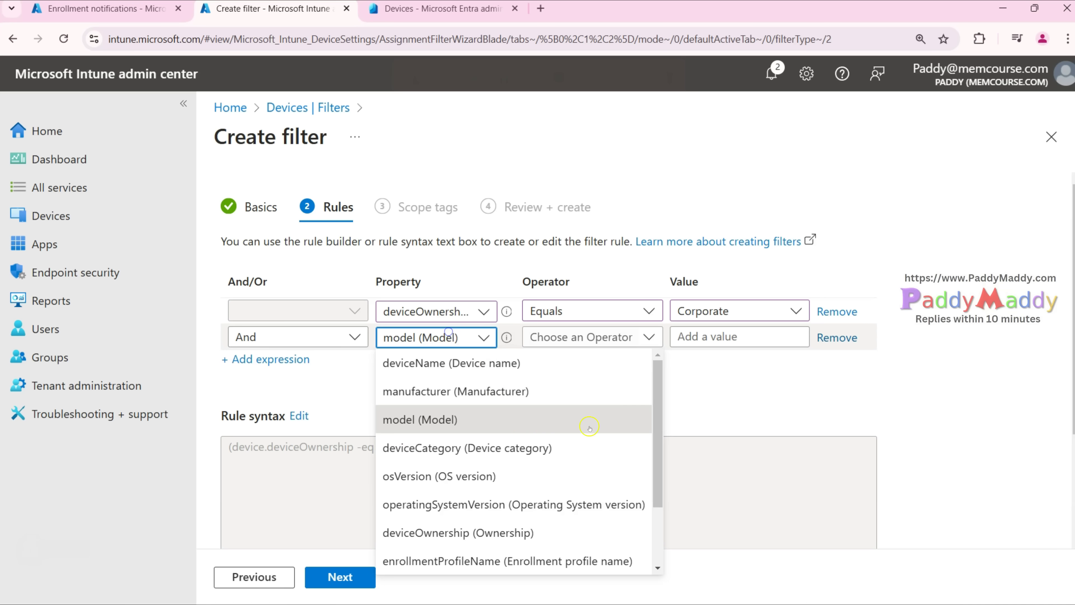
left_click(465, 391)
left_click(618, 338)
left_click(588, 362)
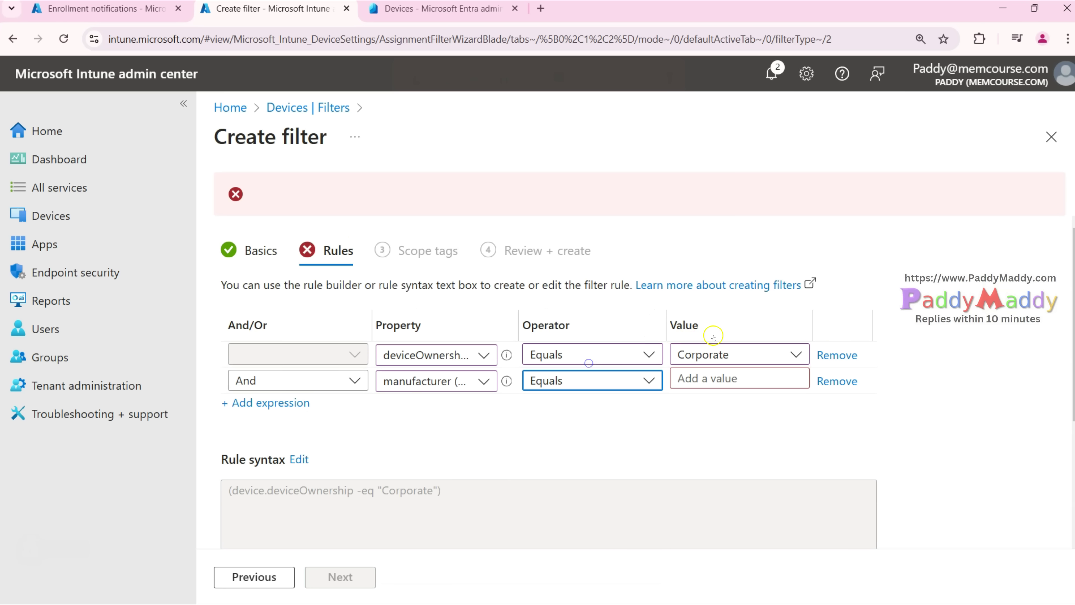
- Set the manufacturer expression's value to "lenovo" and update the rule syntax
left_click(715, 377)
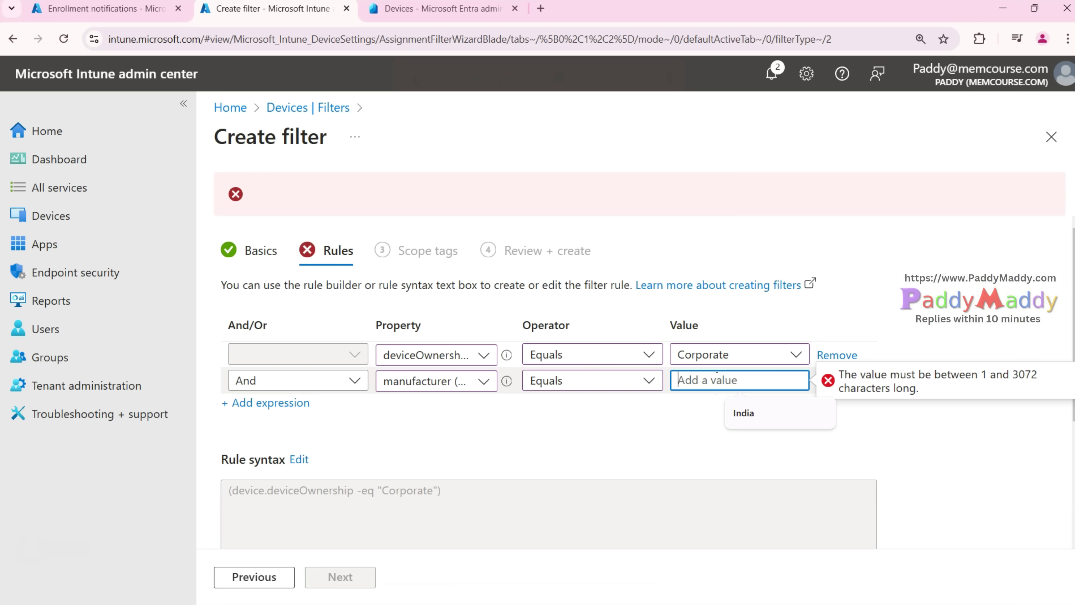
type("s")
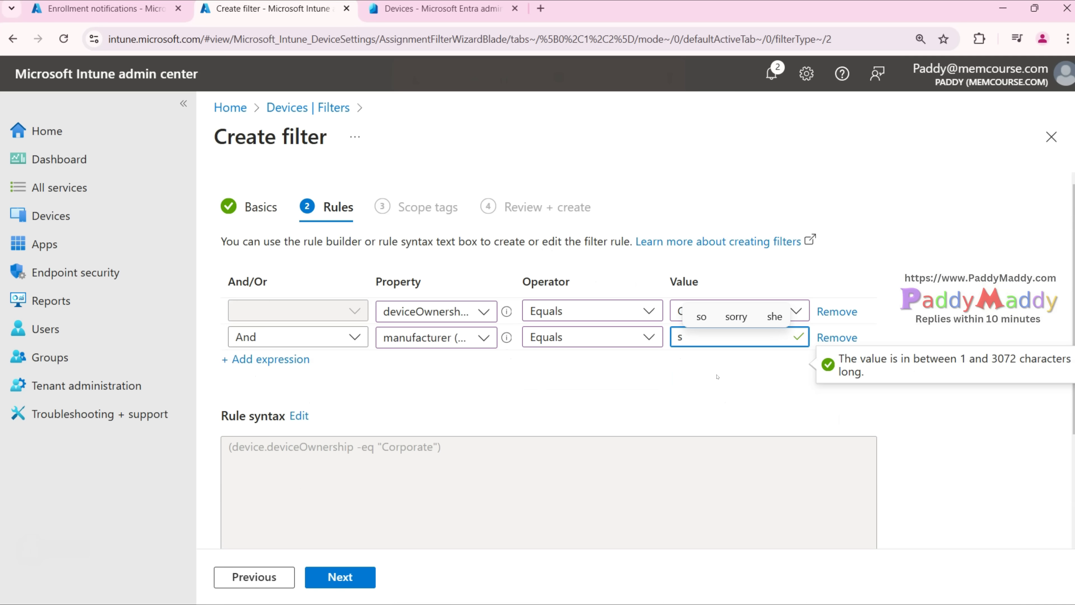
key("BackSpace")
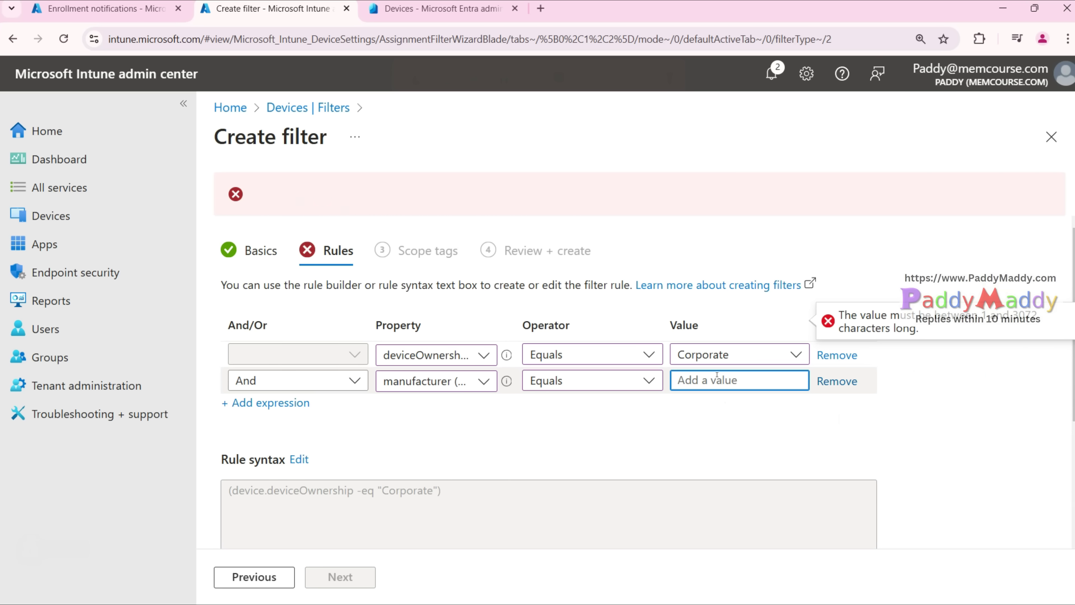
type("lenovo")
left_click(698, 437)
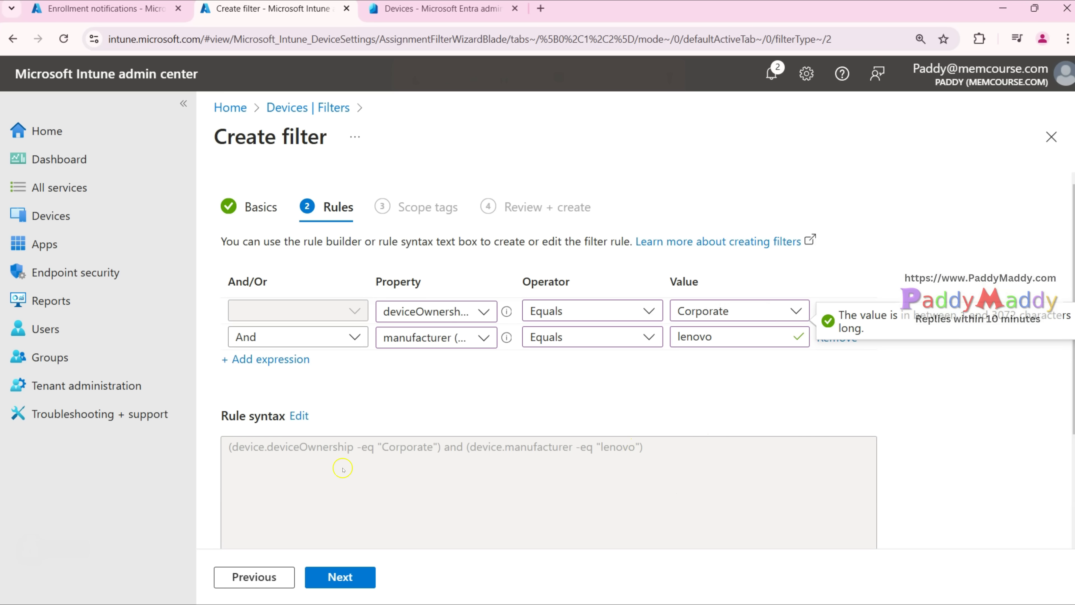
- Examine the combined rule syntax for the ownership and manufacturer expressions
left_click_drag(330, 447, 437, 449)
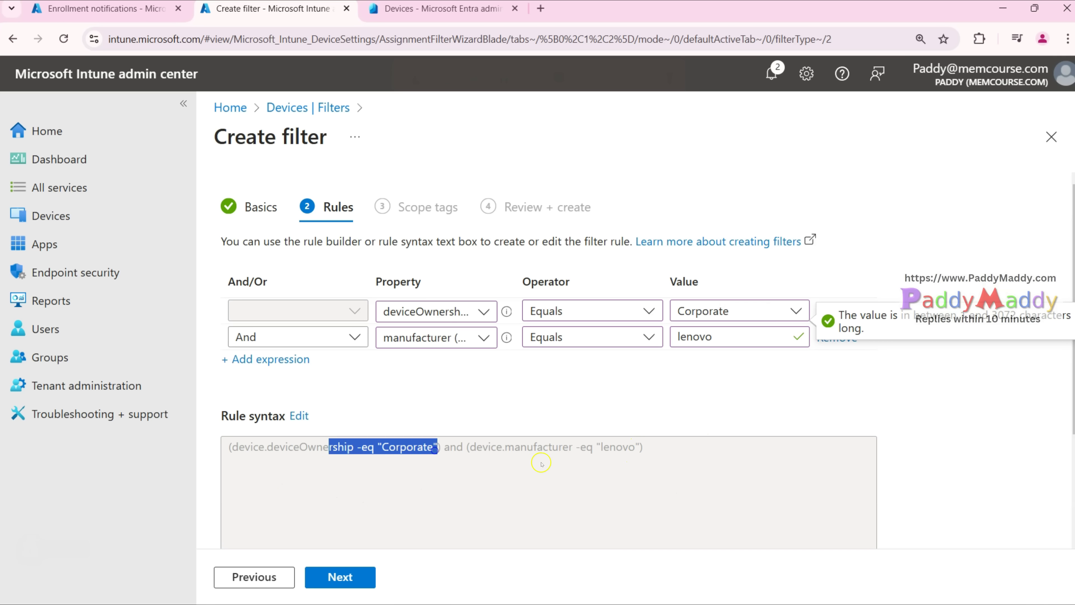
left_click_drag(544, 448, 642, 450)
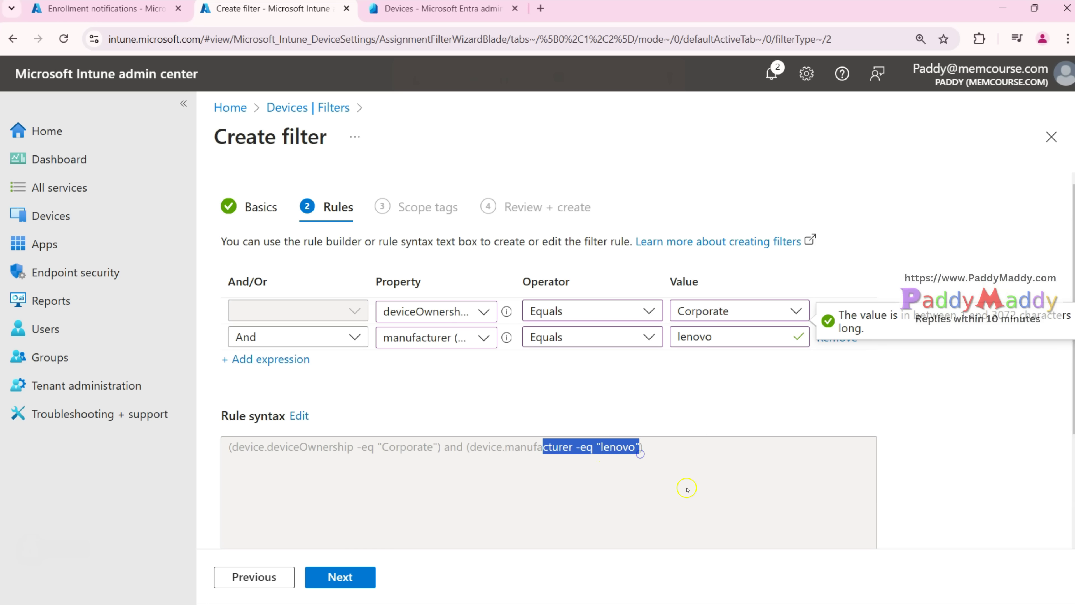
left_click(350, 564)
left_click_drag(236, 455, 231, 448)
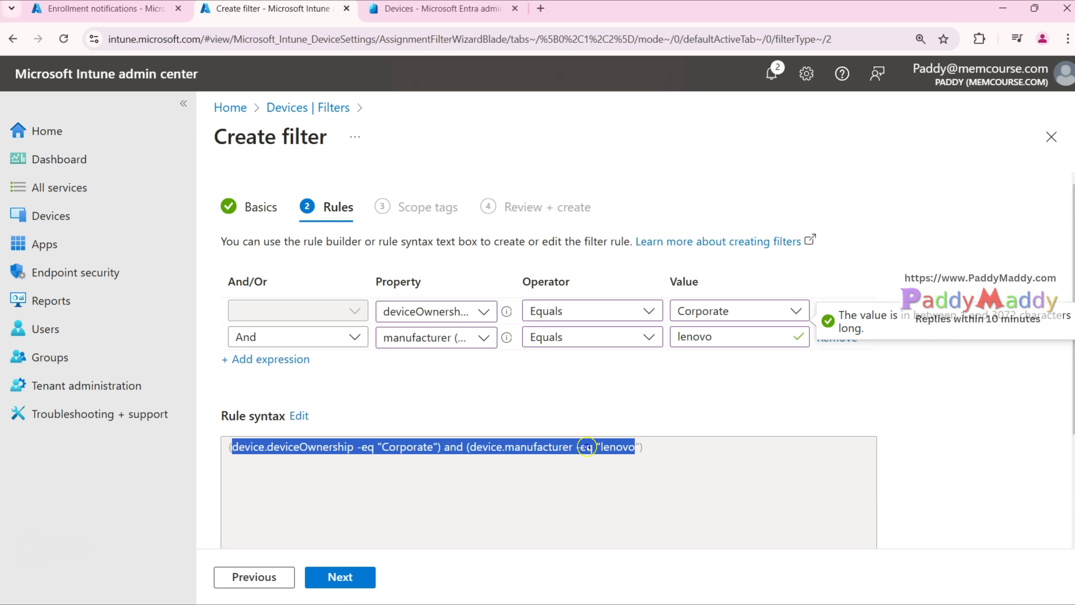
- Change the second expression to deviceName (Device name) Contains "hyd", after looking through the available properties
left_click(484, 337)
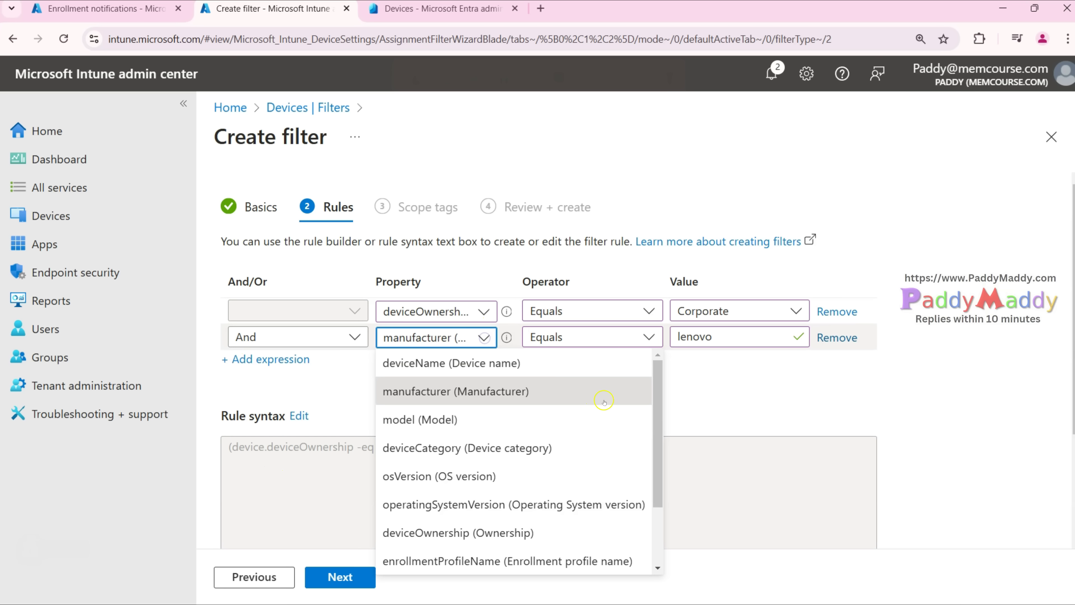
scroll(651, 507, "down", 2)
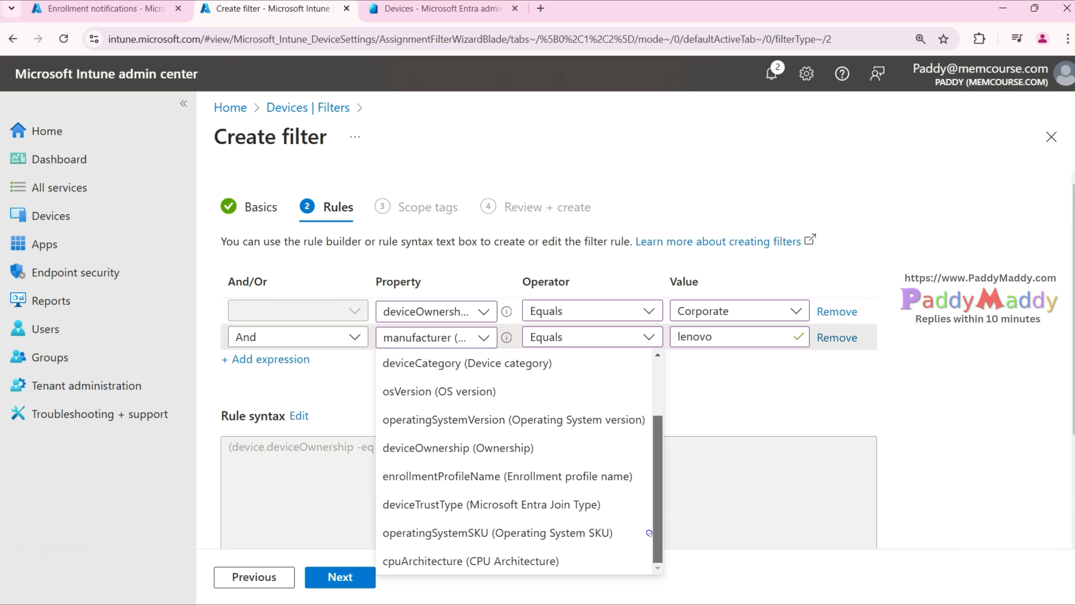
scroll(649, 533, "up", 2)
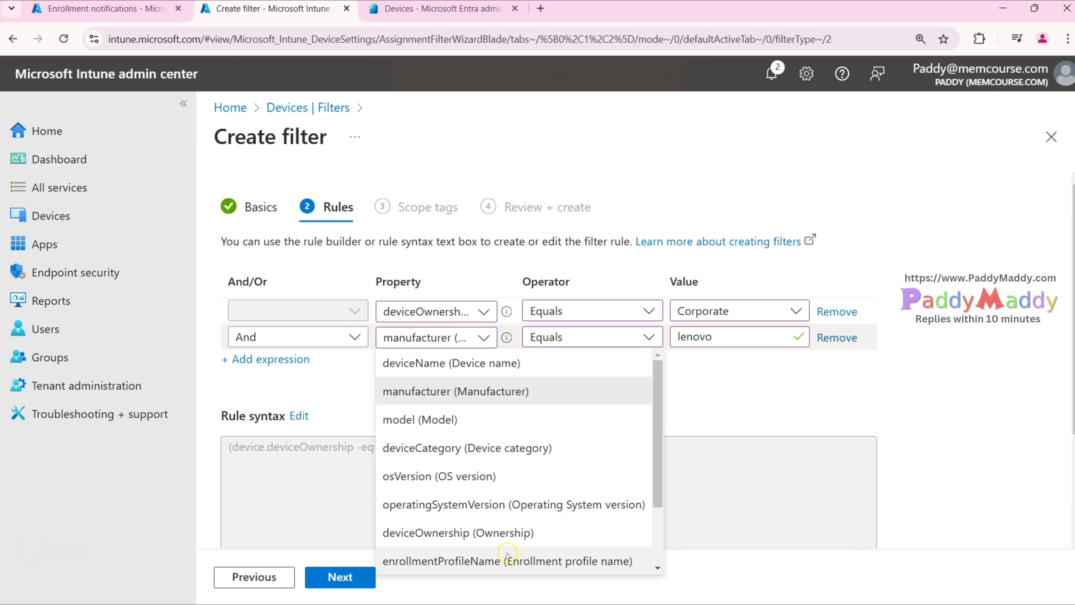
left_click(480, 364)
left_click(648, 381)
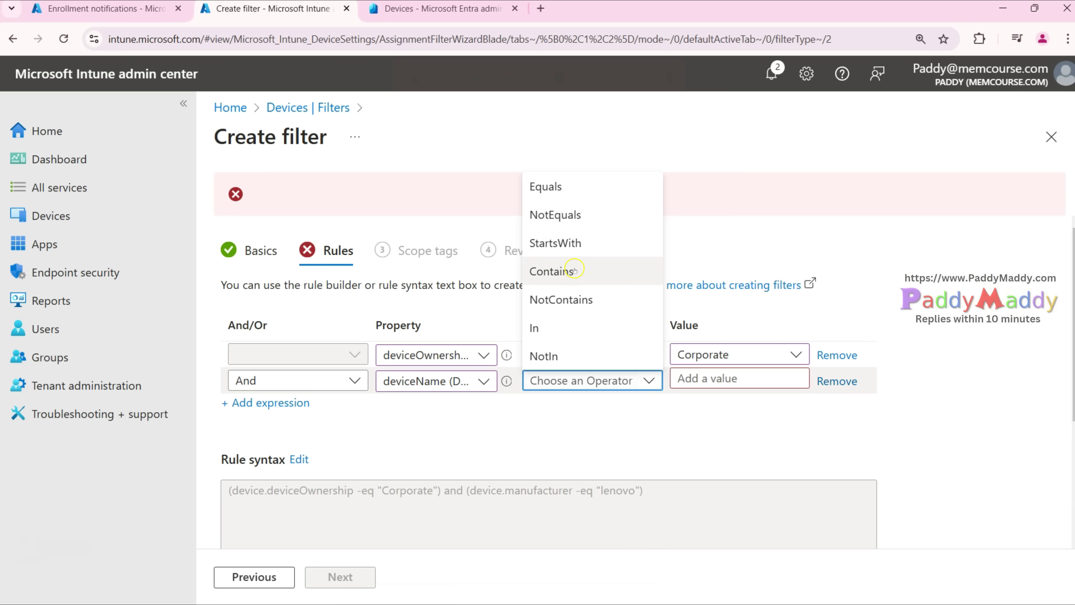
left_click(611, 275)
left_click(719, 377)
left_click(624, 460)
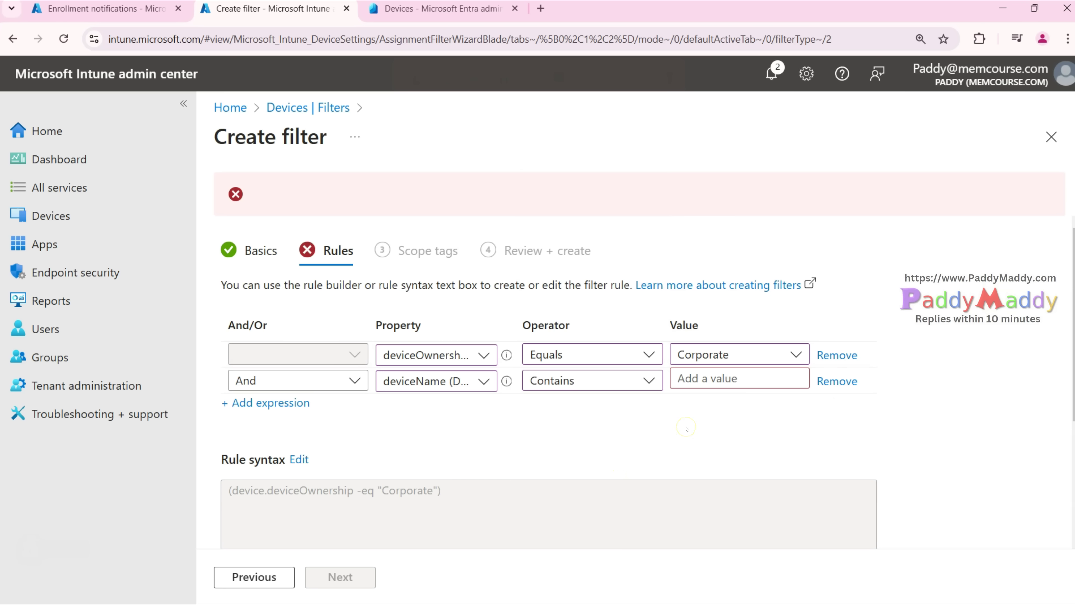
left_click(715, 379)
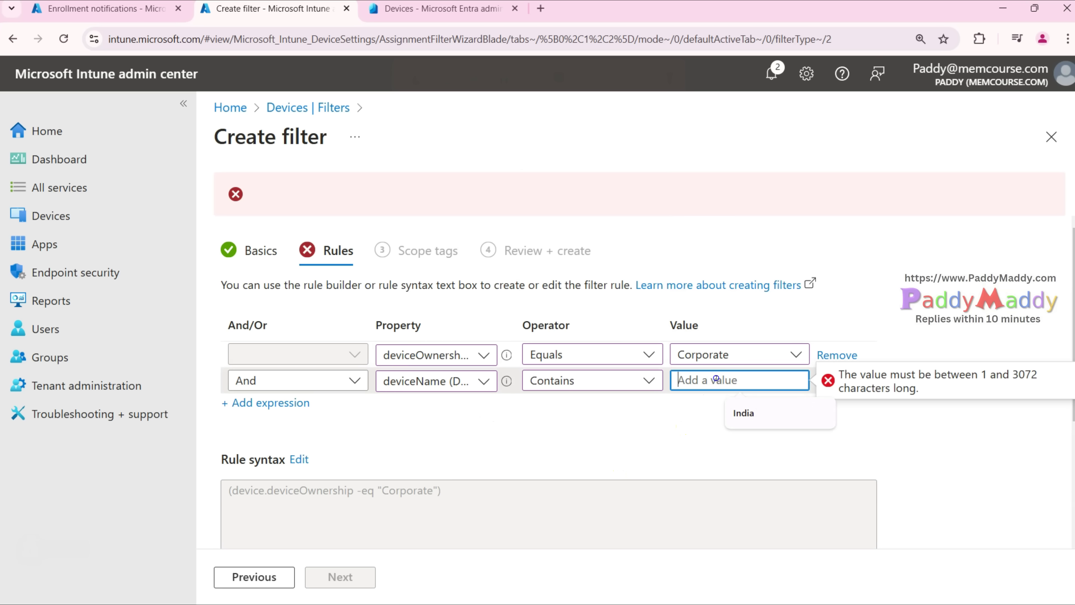
type("hyd")
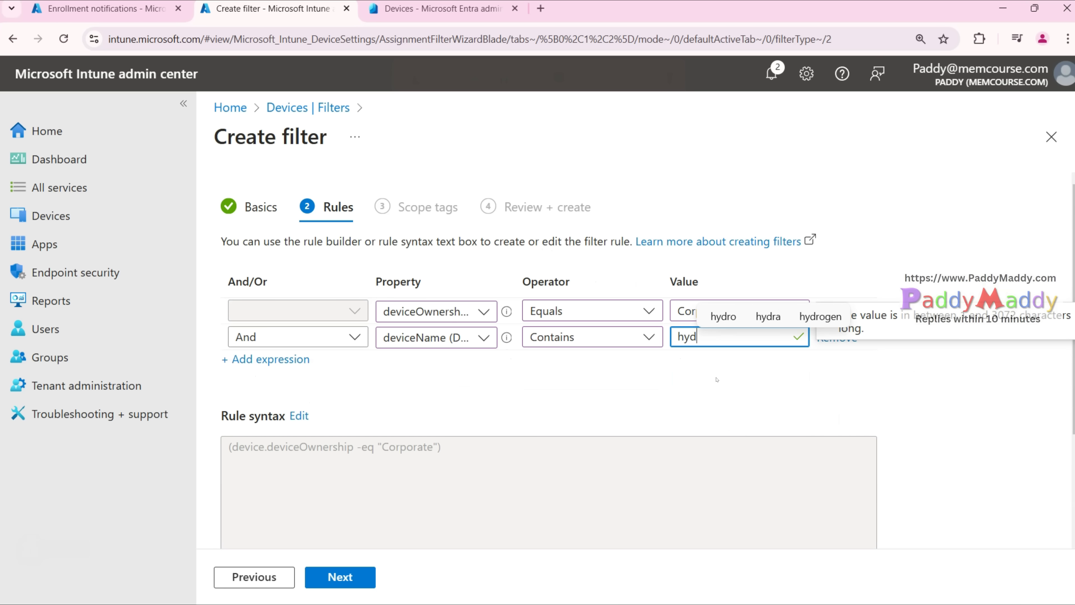
left_click(717, 377)
- Replace the device name expression's value with "LOn"
left_click(584, 316)
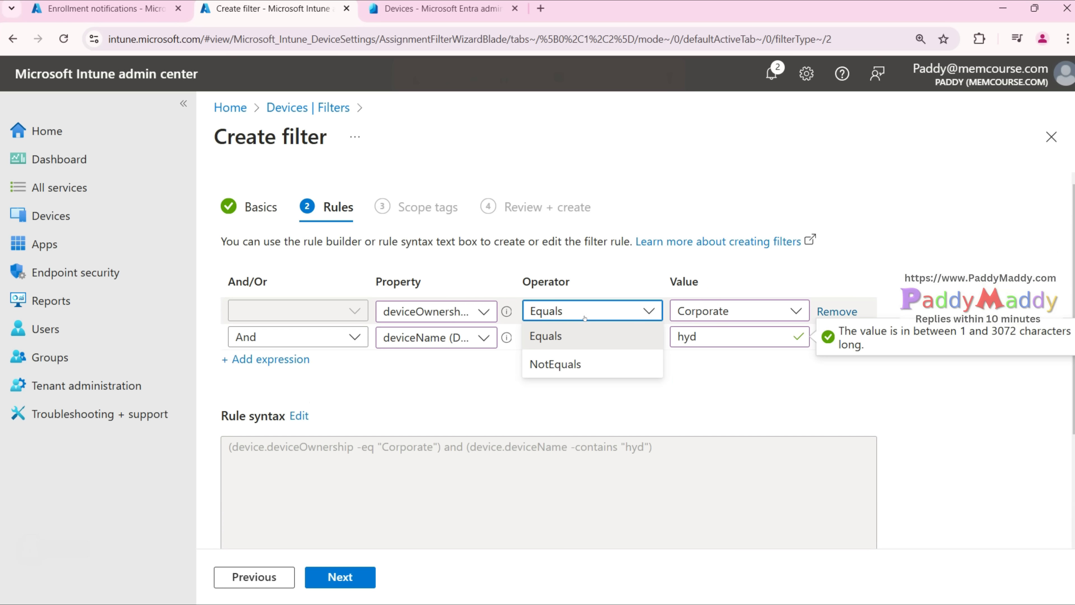
left_click(679, 336)
double_click(686, 336)
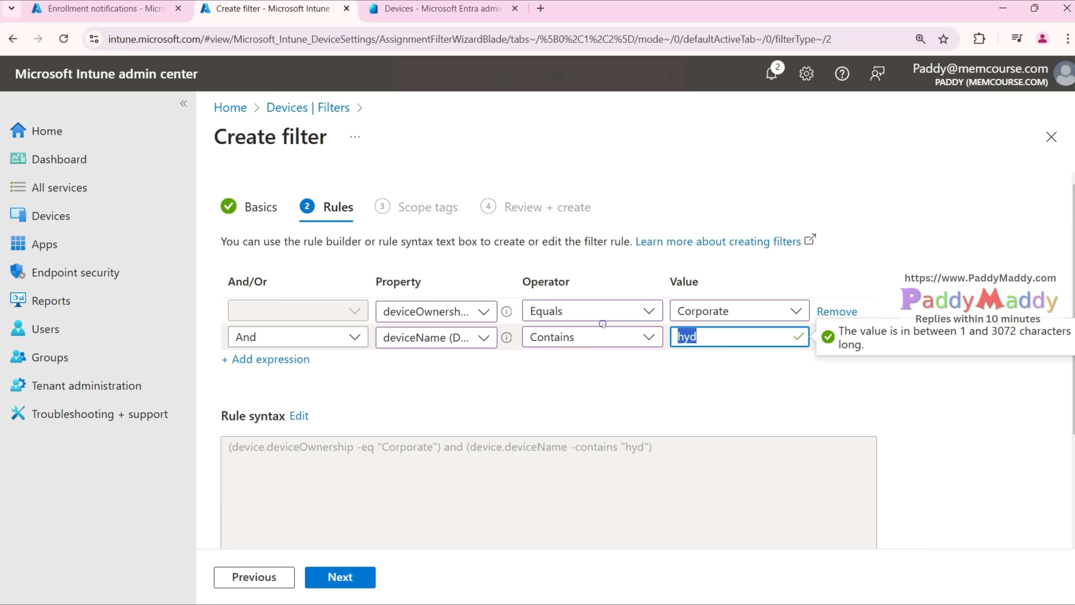
type("LOnd")
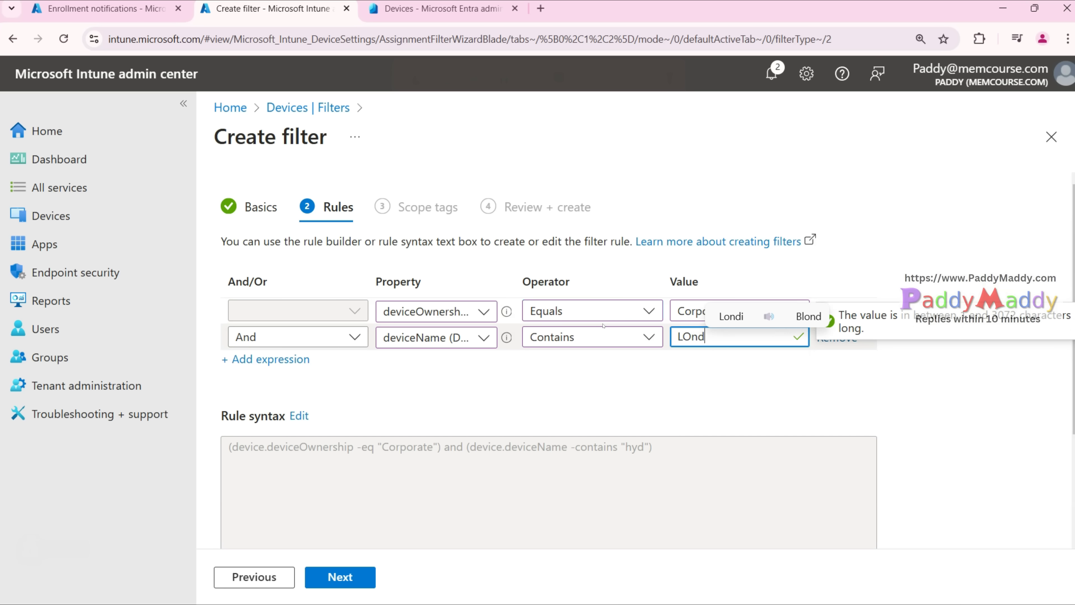
key("BackSpace")
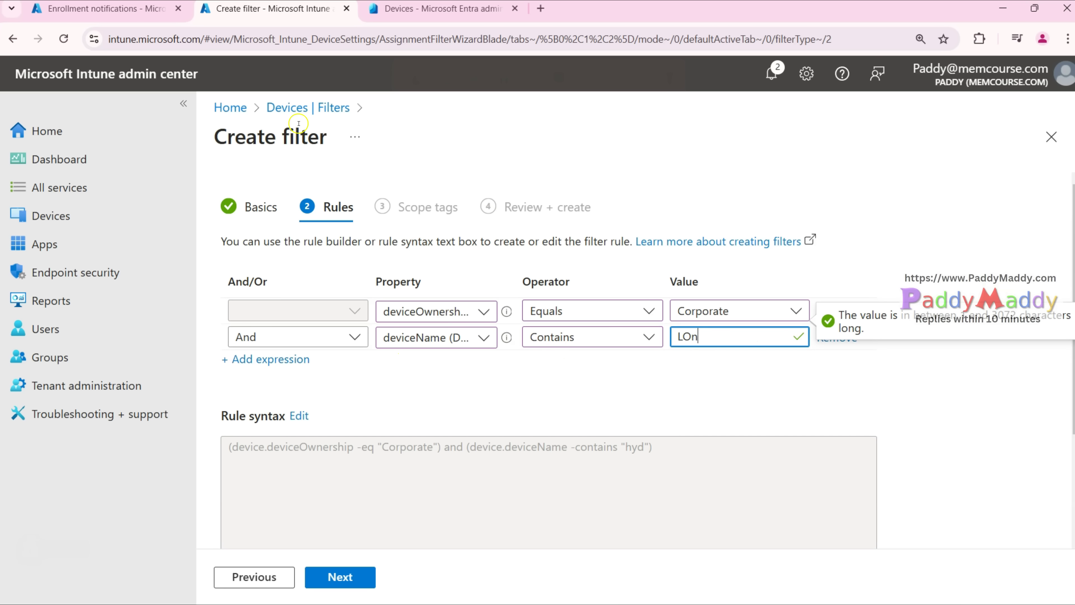
- Keep the Default scope tag, proceed to the filter summary, and return to the filters list, discarding the unsaved filter
left_click(365, 575)
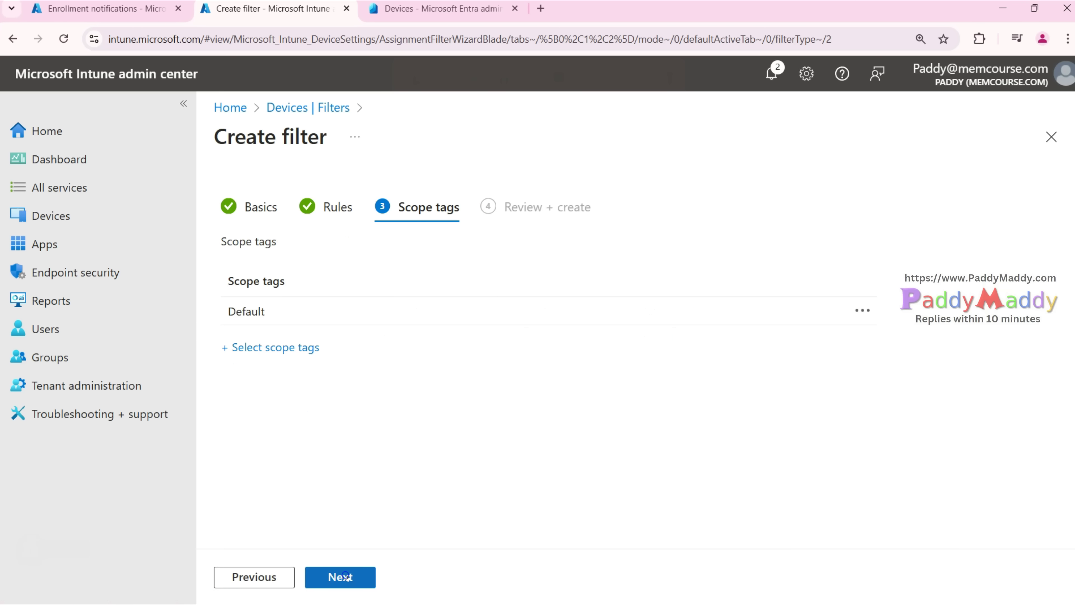
left_click(341, 578)
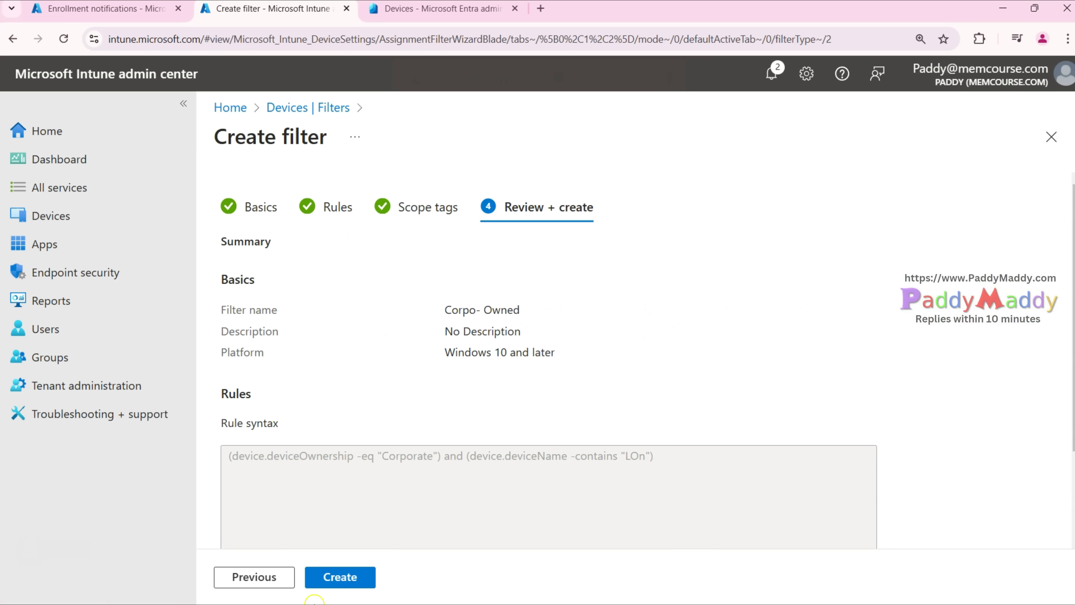
left_click(302, 108)
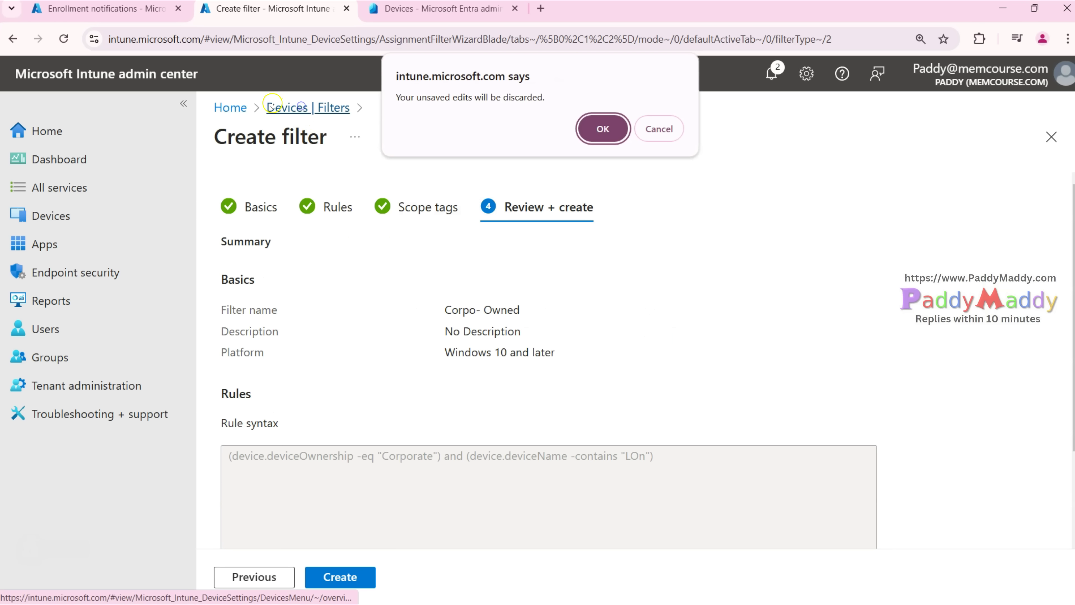
left_click(611, 130)
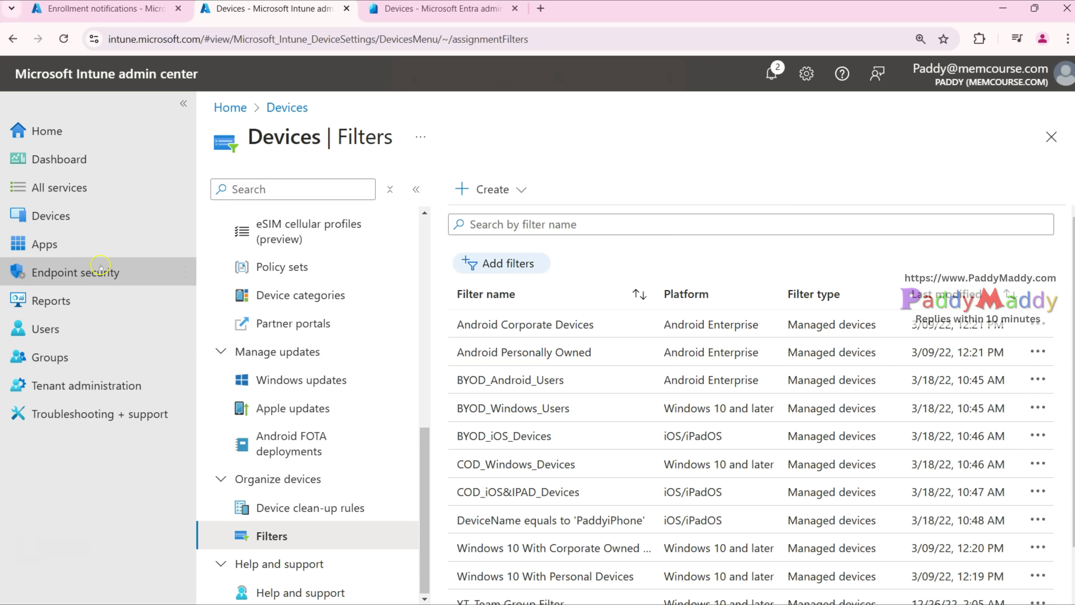
- Open the assignments of the Company Portal Microsoft Store app for Windows for editing
left_click(84, 244)
left_click(321, 346)
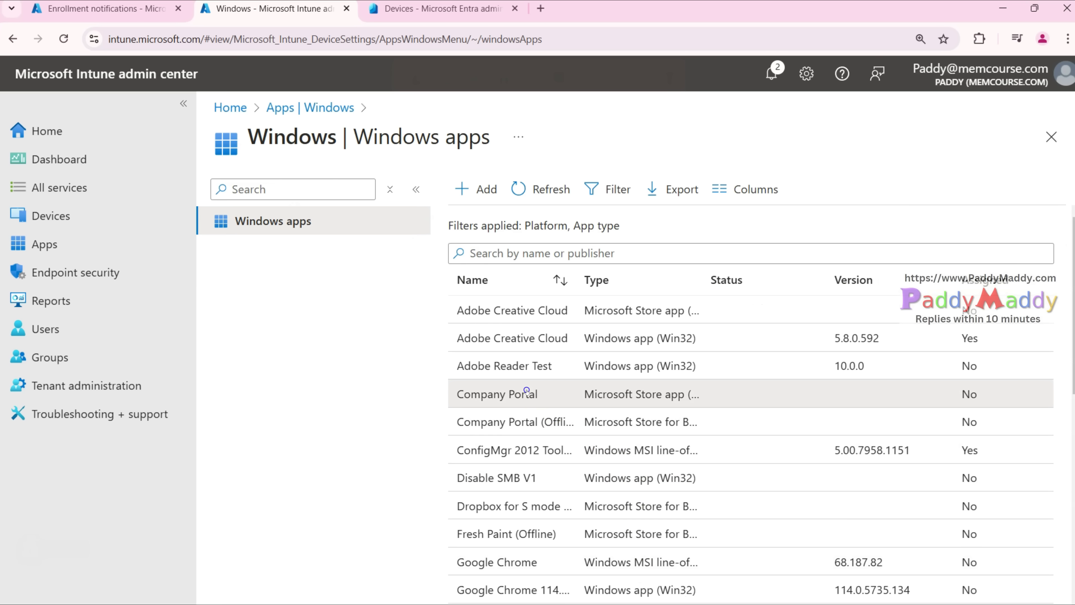
left_click(526, 392)
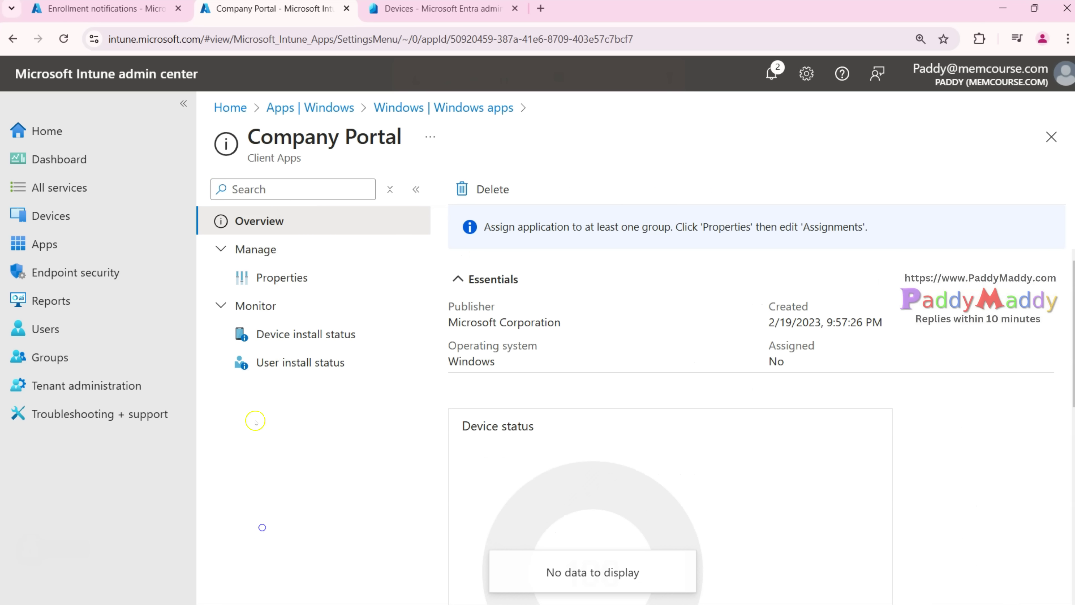
left_click(292, 278)
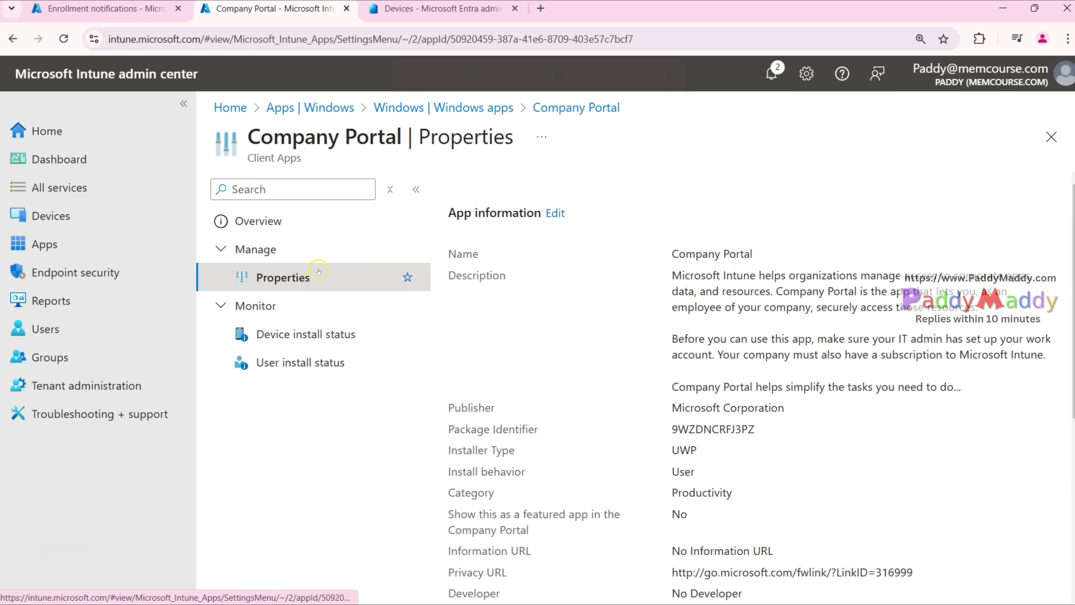
scroll(716, 481, "down", 5)
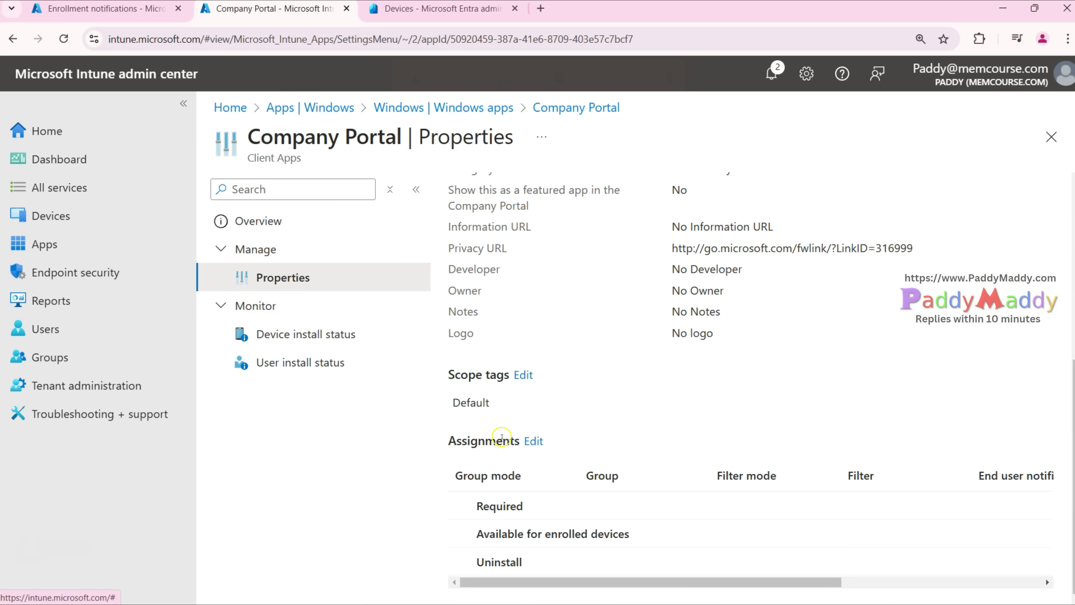
left_click(537, 442)
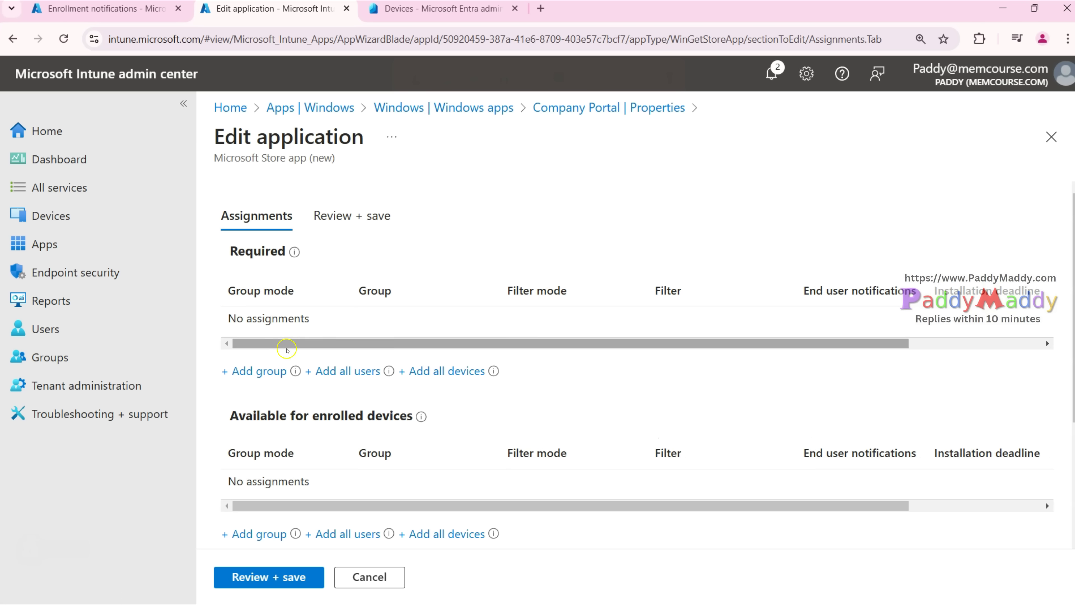
- Add the AccountsOnly group to the app's Required assignments
left_click(250, 372)
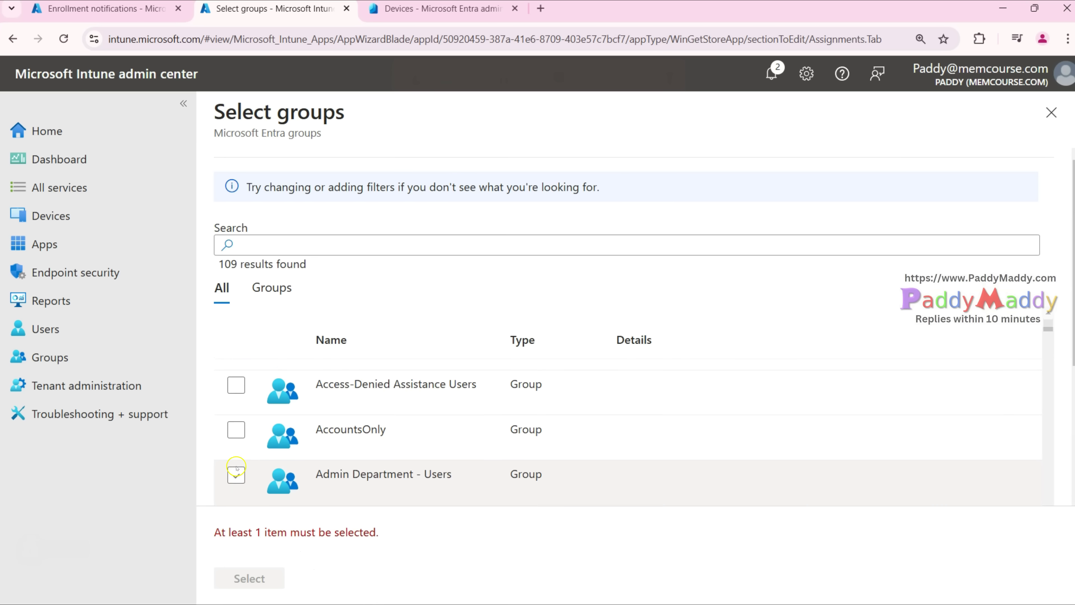
left_click(236, 466)
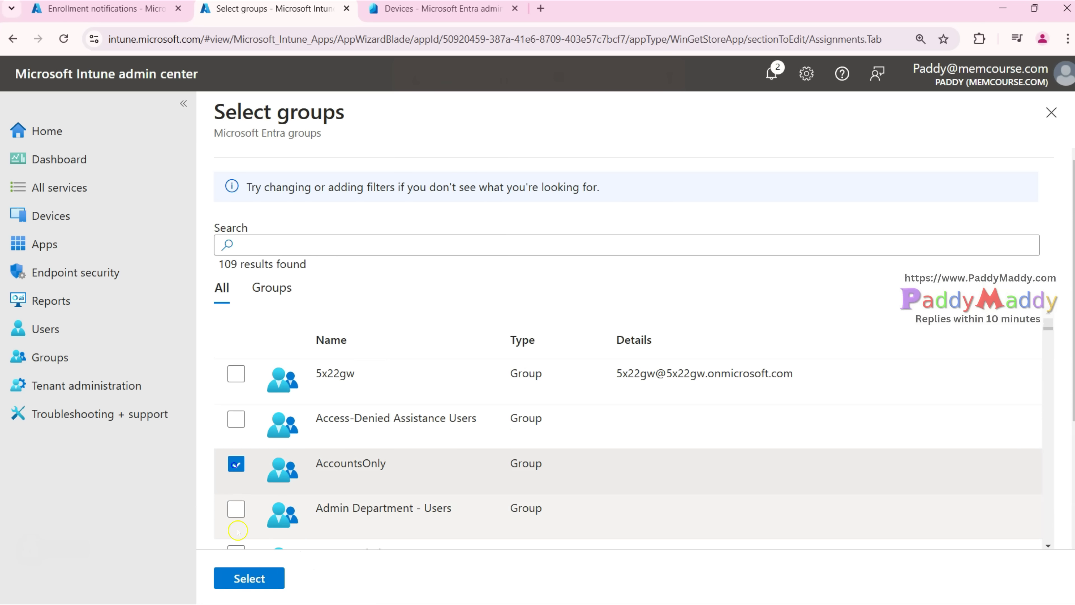
left_click(239, 574)
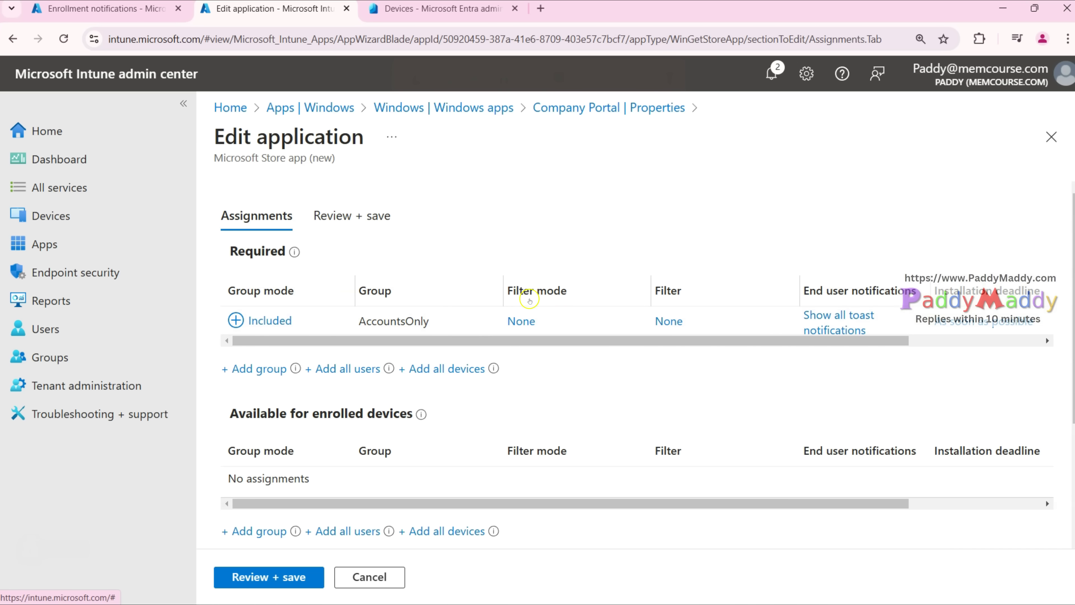
- Set the filter mode of the required AccountsOnly assignment to include filtered devices in the assignment
left_click_drag(513, 291, 587, 295)
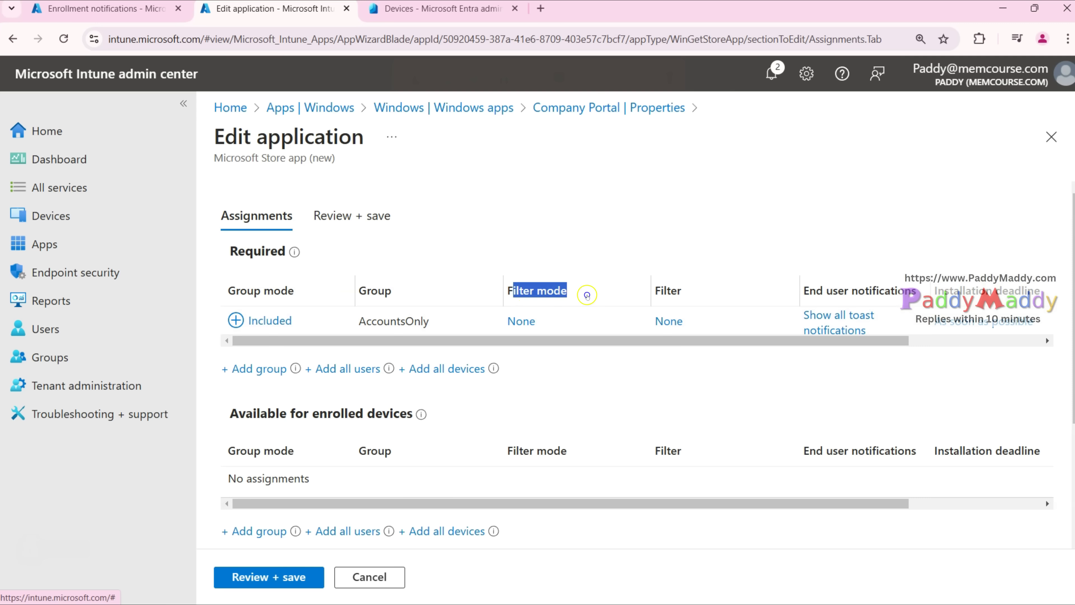
left_click(522, 323)
left_click(619, 289)
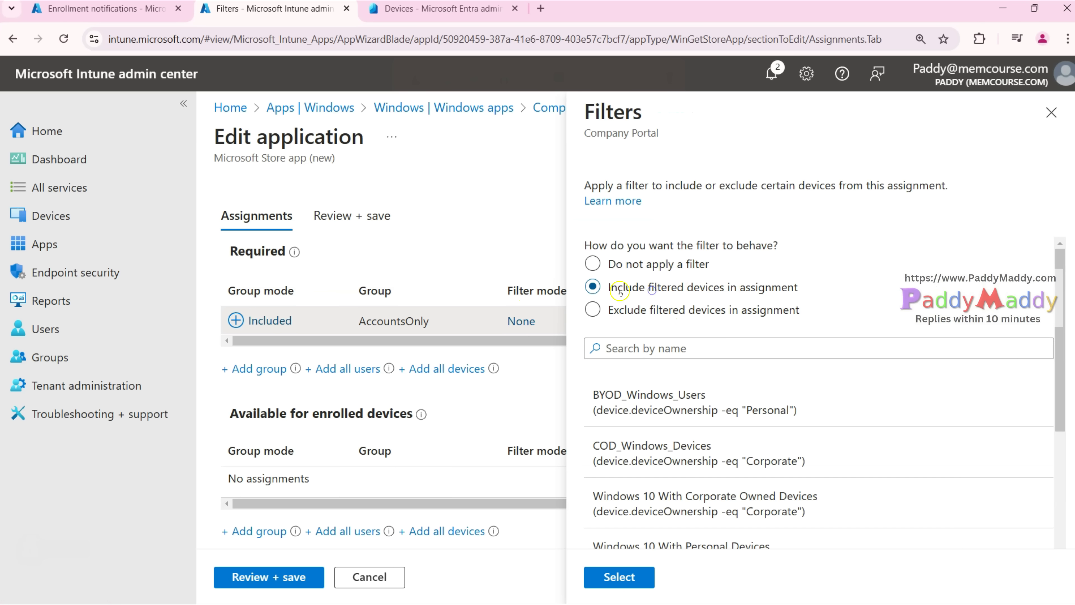
- Examine the rule syntax of the available filters, comparing the device ownership rules with the device name rule of YT-Team Group Filter
left_click_drag(593, 410, 803, 409)
left_click_drag(603, 461, 800, 462)
scroll(800, 461, "down", 5)
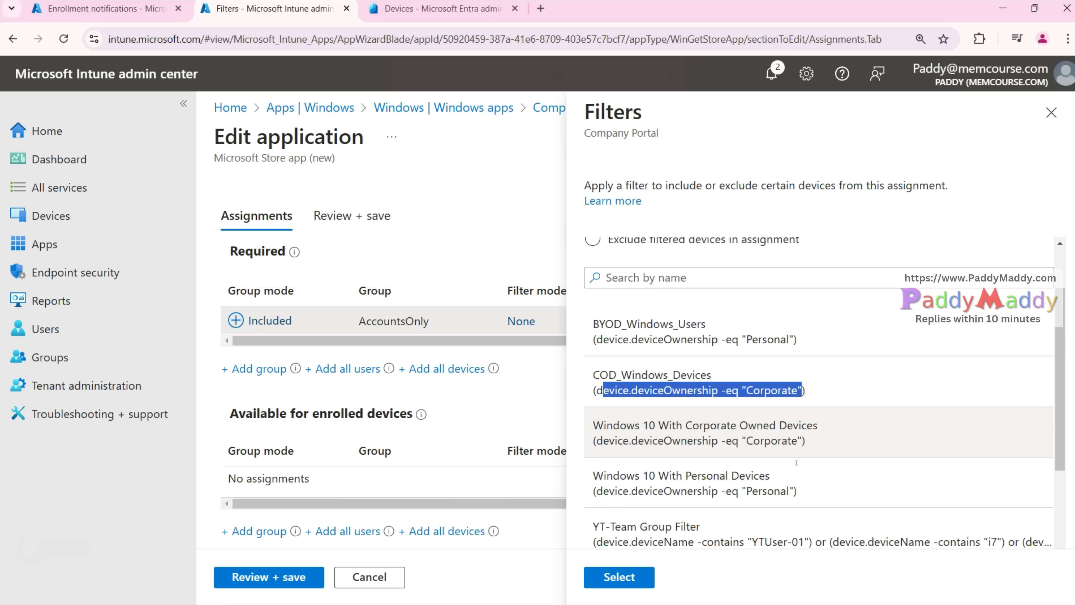
left_click_drag(652, 390, 1033, 389)
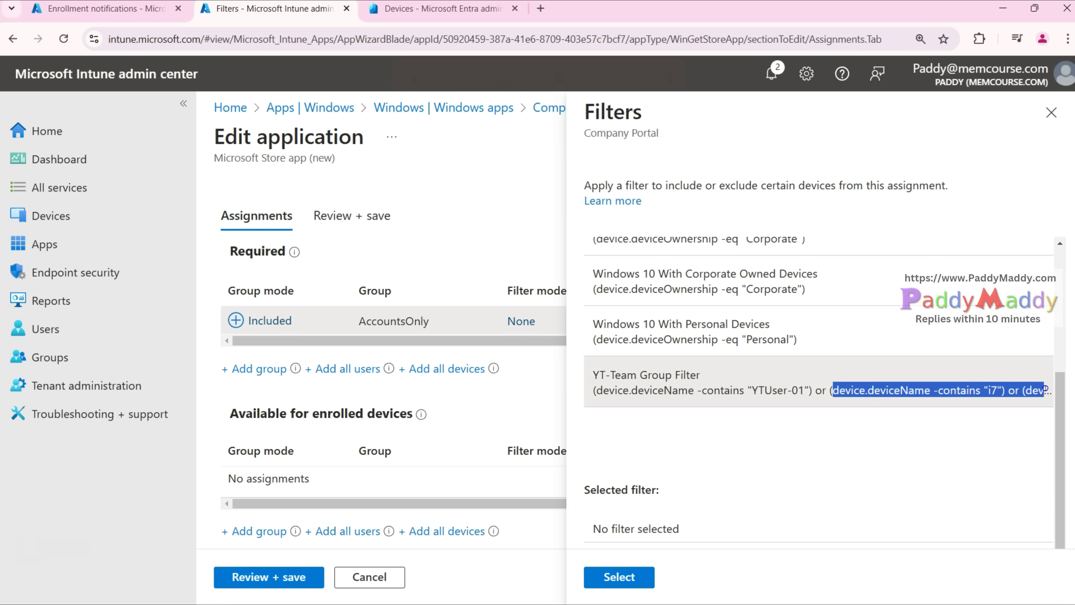
left_click(903, 388)
left_click_drag(671, 391, 594, 390)
left_click(709, 375)
left_click_drag(687, 339, 693, 339)
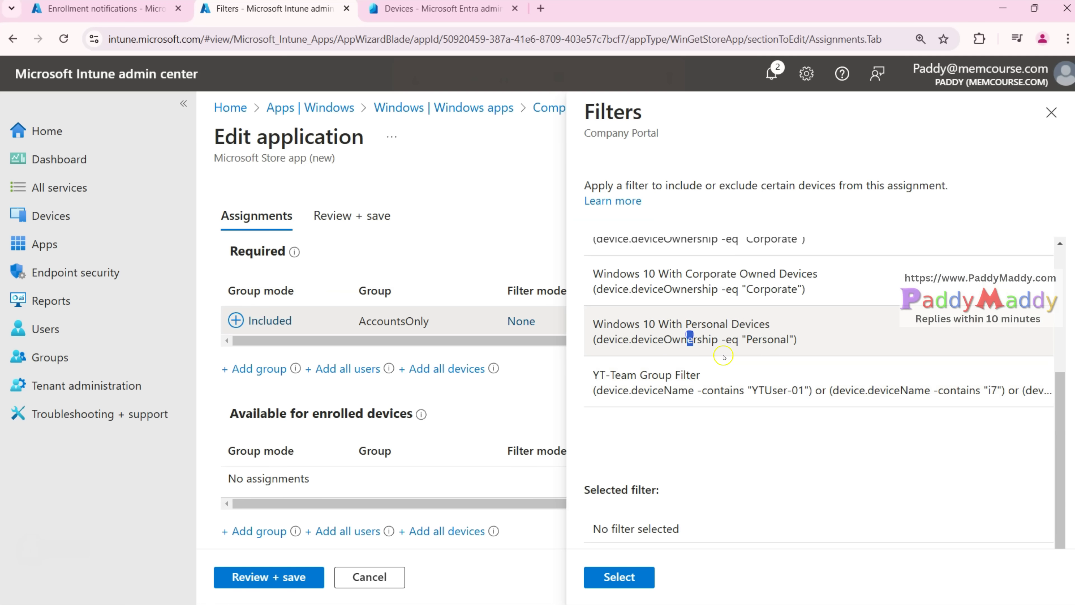
scroll(724, 357, "up", 3)
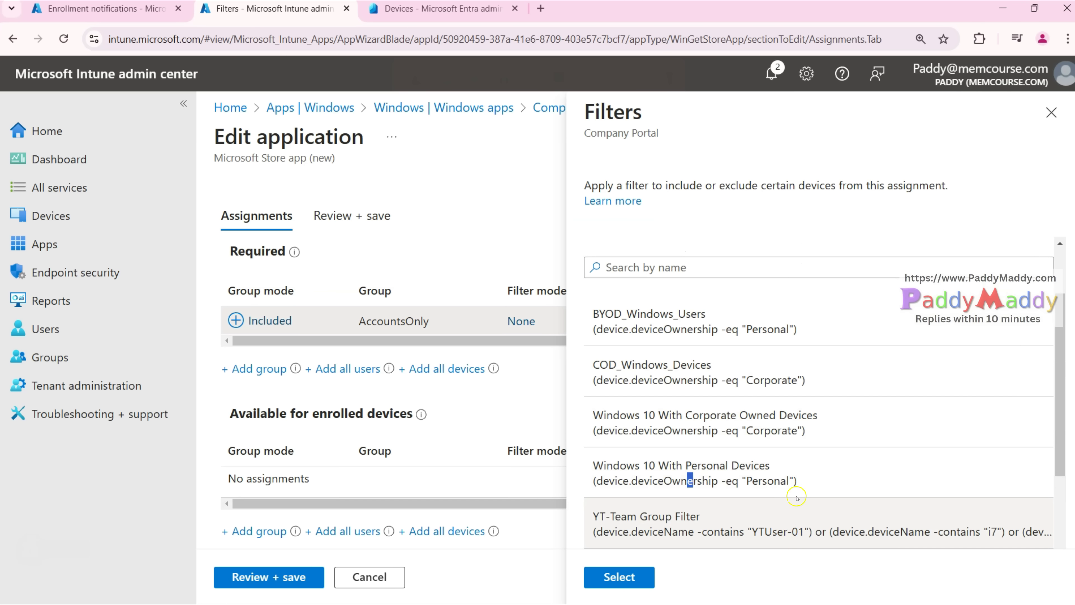
- Apply the COD_Windows_Devices filter to the AccountsOnly assignment, then review and save the application
left_click(672, 385)
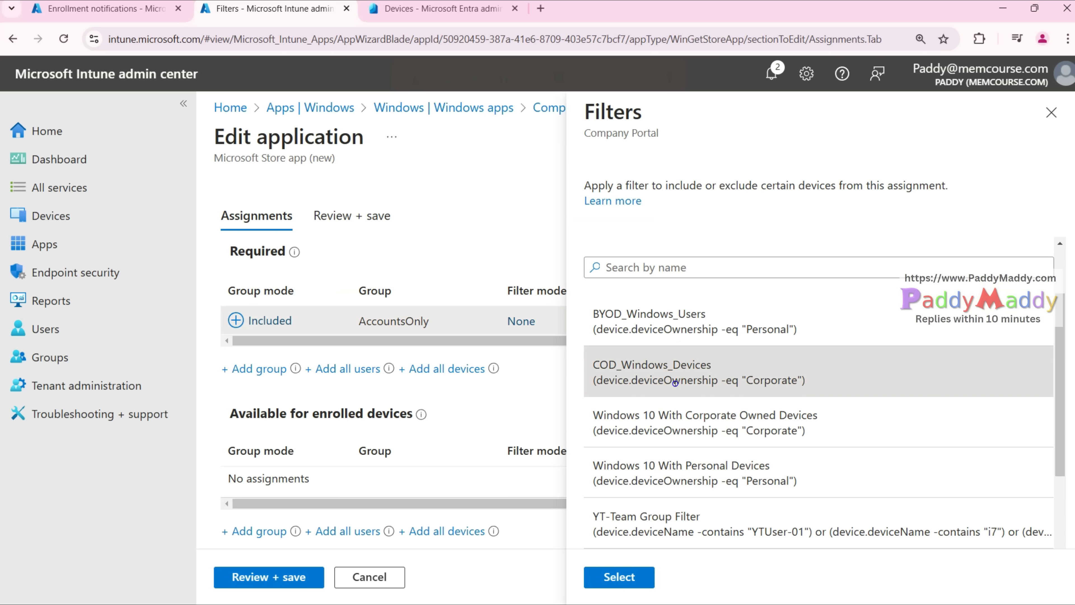
left_click(635, 577)
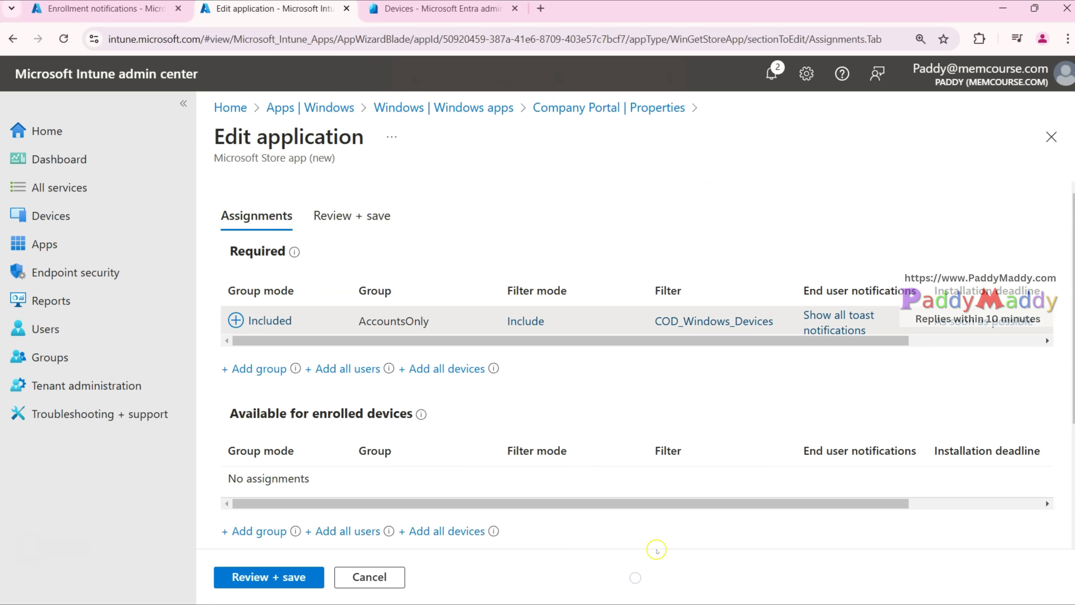
left_click(291, 573)
left_click(265, 579)
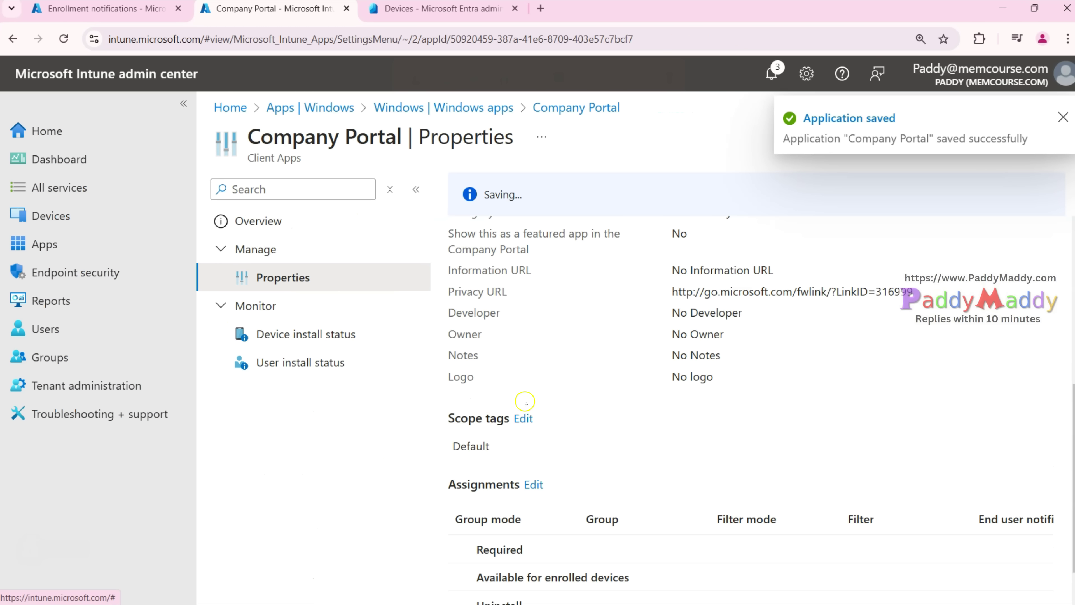
- Review the Company Portal app's saved required assignment across its group, filter mode, filter, notification and installation deadline details
scroll(533, 402, "down", 3)
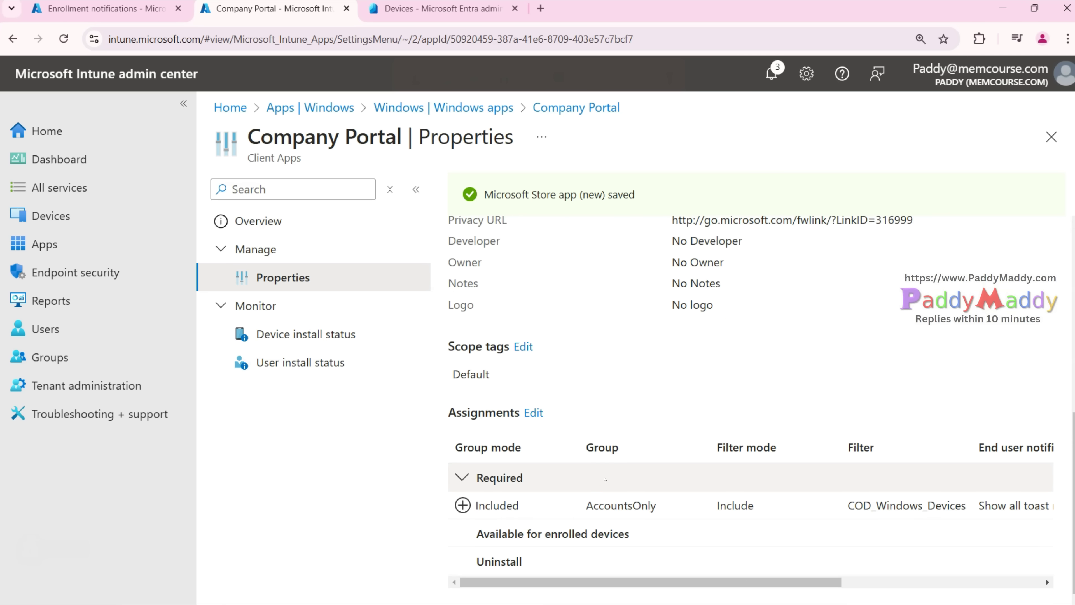
left_click(621, 459)
scroll(631, 600, "right", 5)
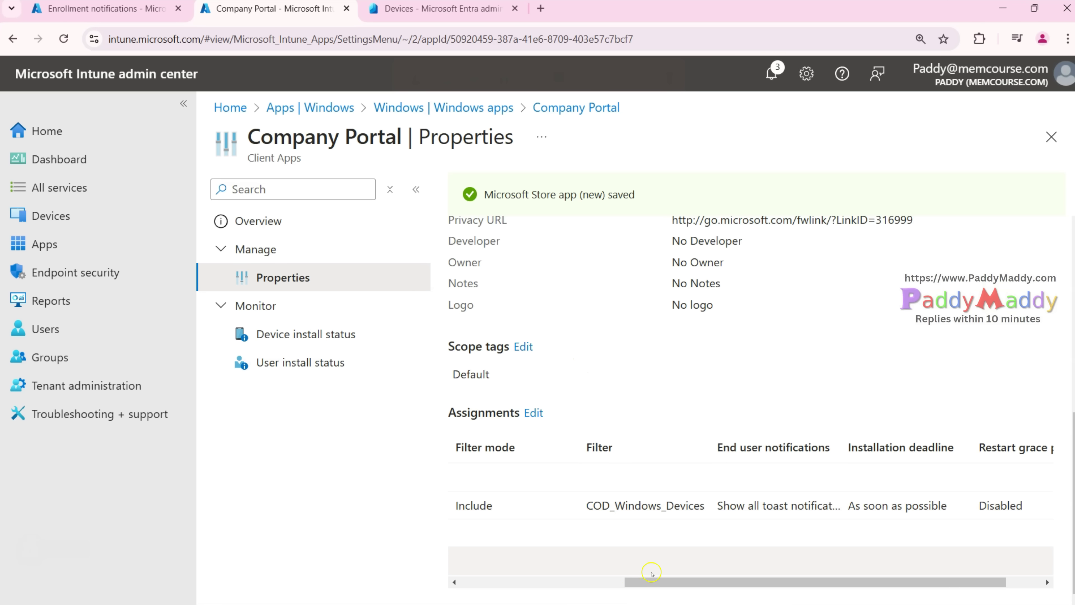
left_click_drag(648, 582, 597, 582)
left_click_drag(566, 507, 508, 509)
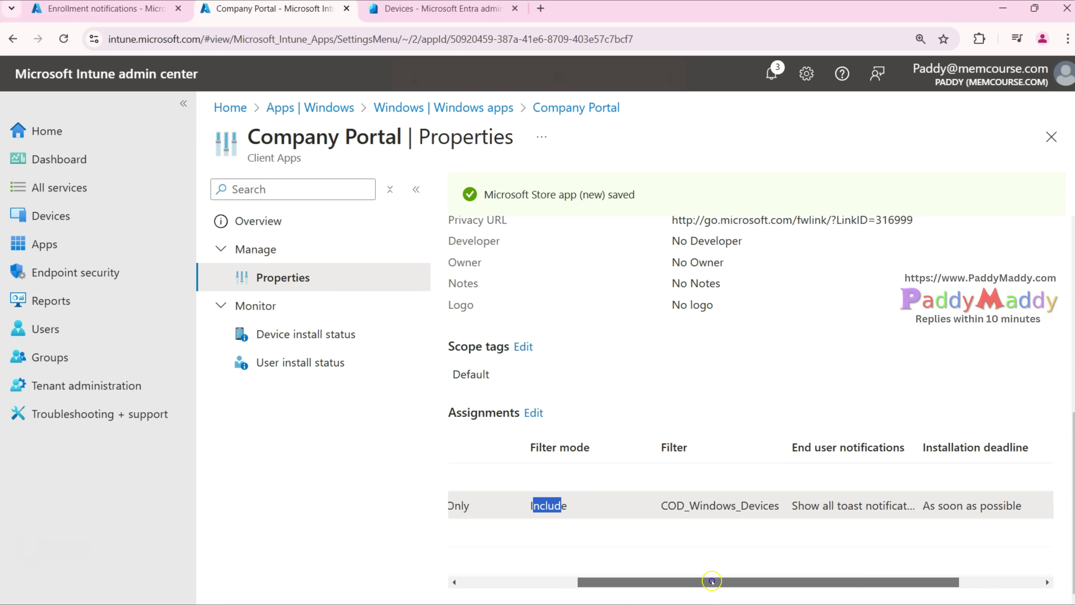
scroll(713, 581, "right", 3)
left_click_drag(946, 587, 559, 603)
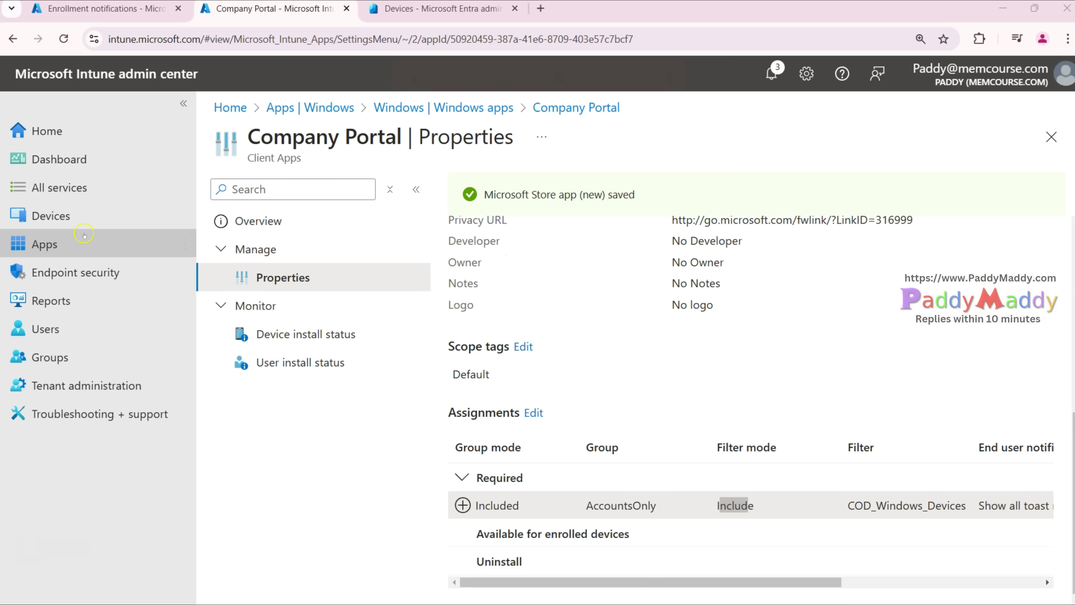
- Open the filter evaluation of the Windows device DESKTOP-LTU7HVP and examine its listed compliance policies
left_click(63, 214)
left_click(283, 333)
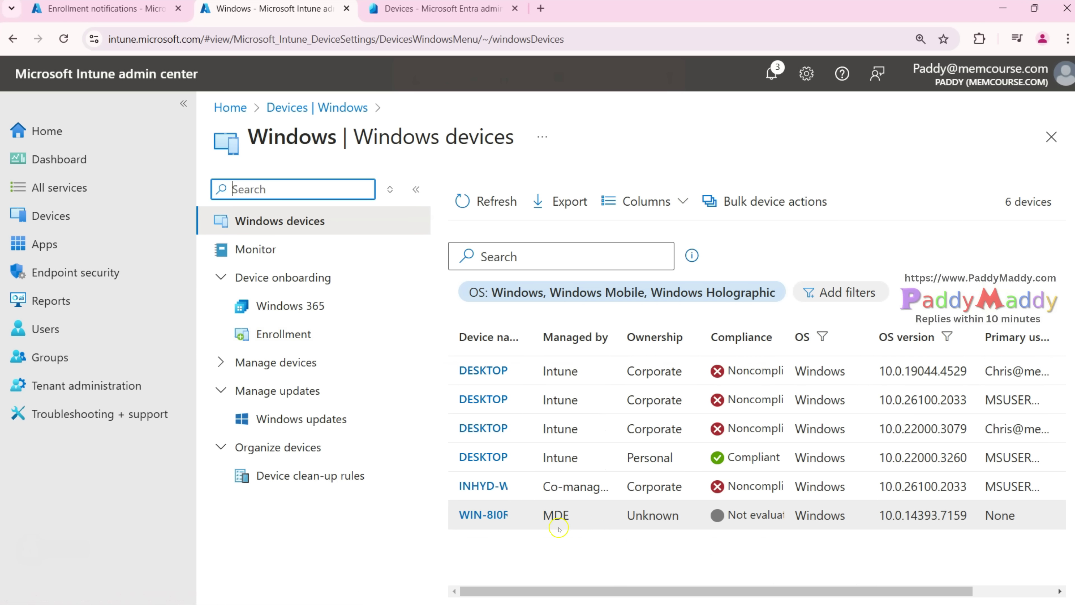
left_click(487, 458)
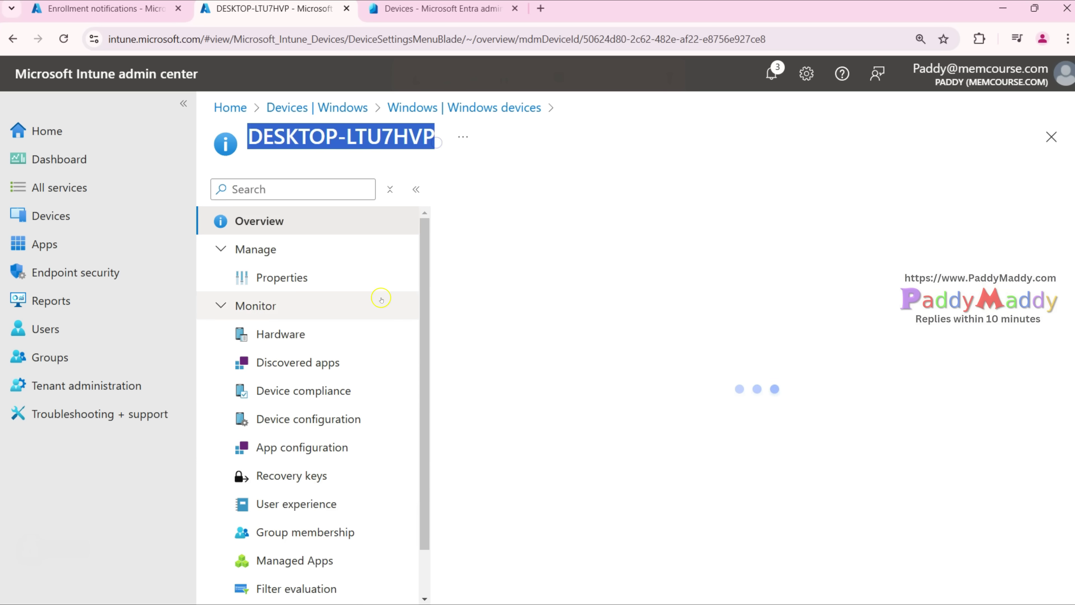
scroll(390, 424, "down", 2)
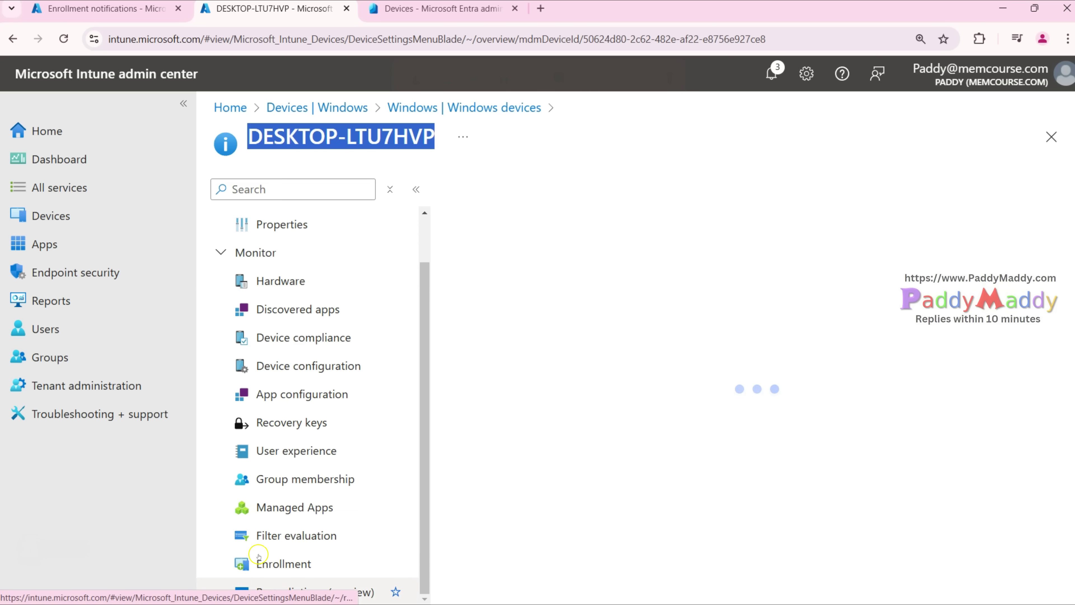
left_click(267, 542)
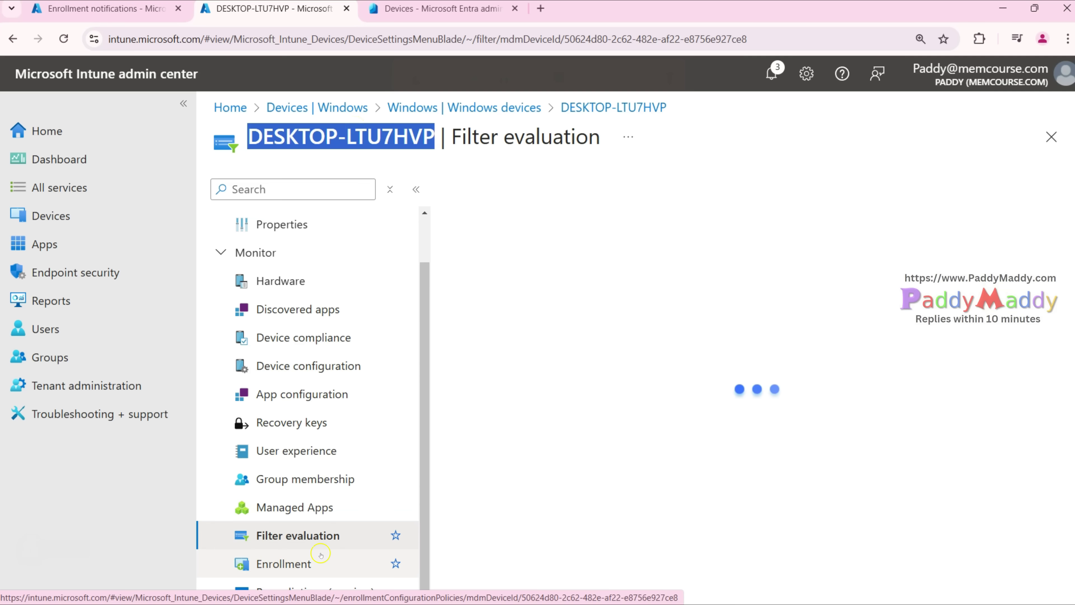
left_click_drag(517, 222, 644, 226)
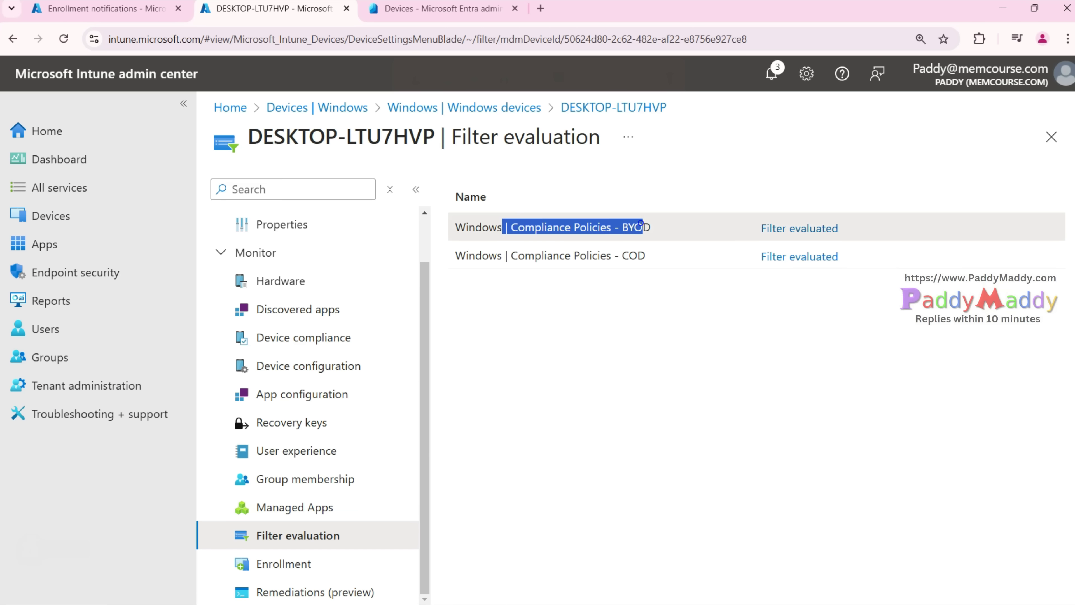
left_click(687, 466)
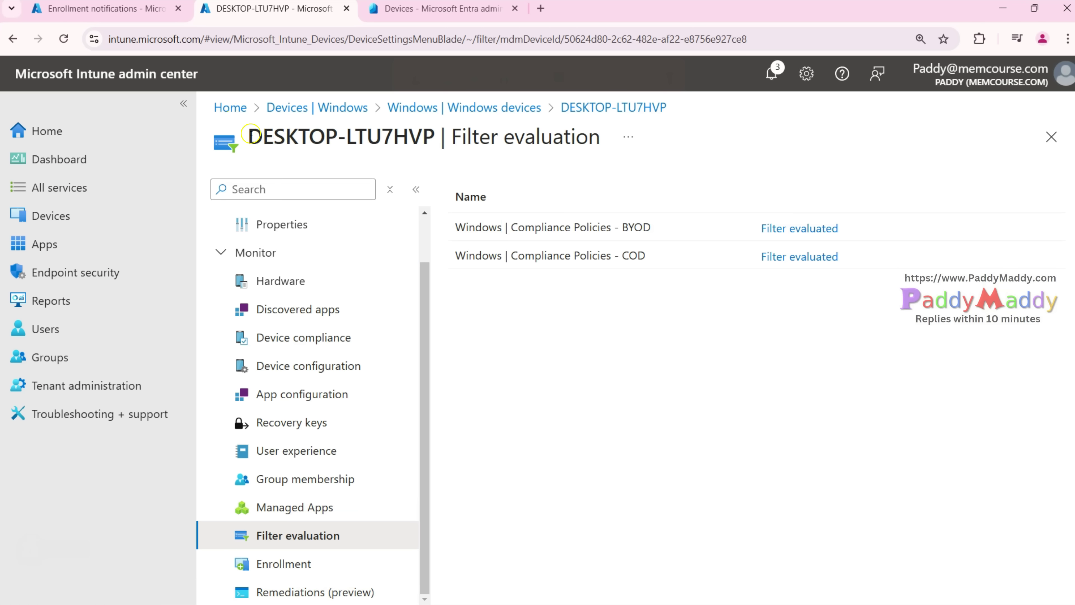
left_click_drag(251, 137, 418, 139)
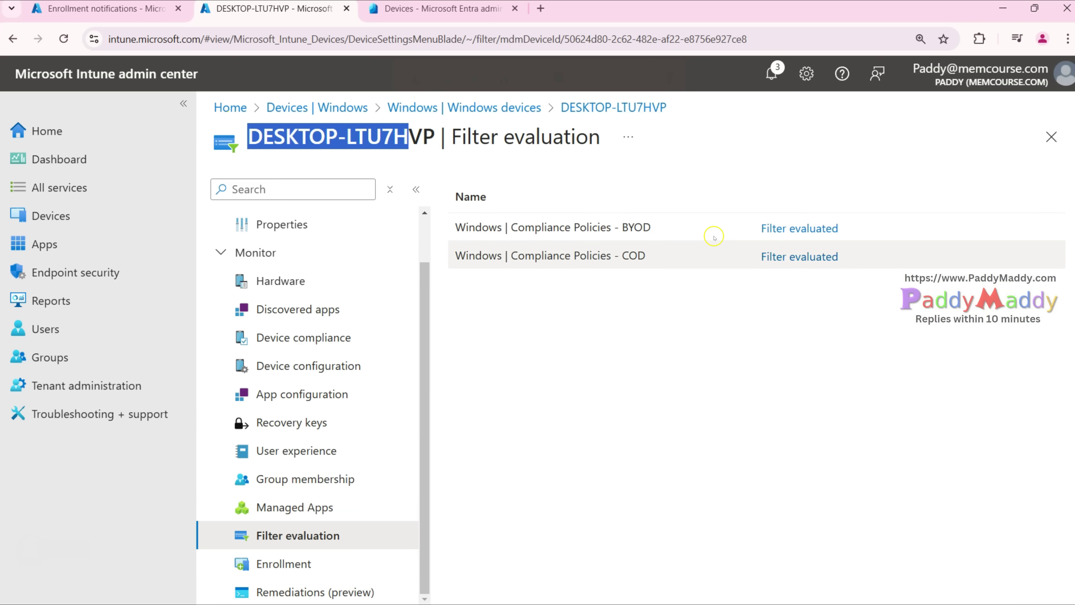
left_click_drag(610, 229, 684, 234)
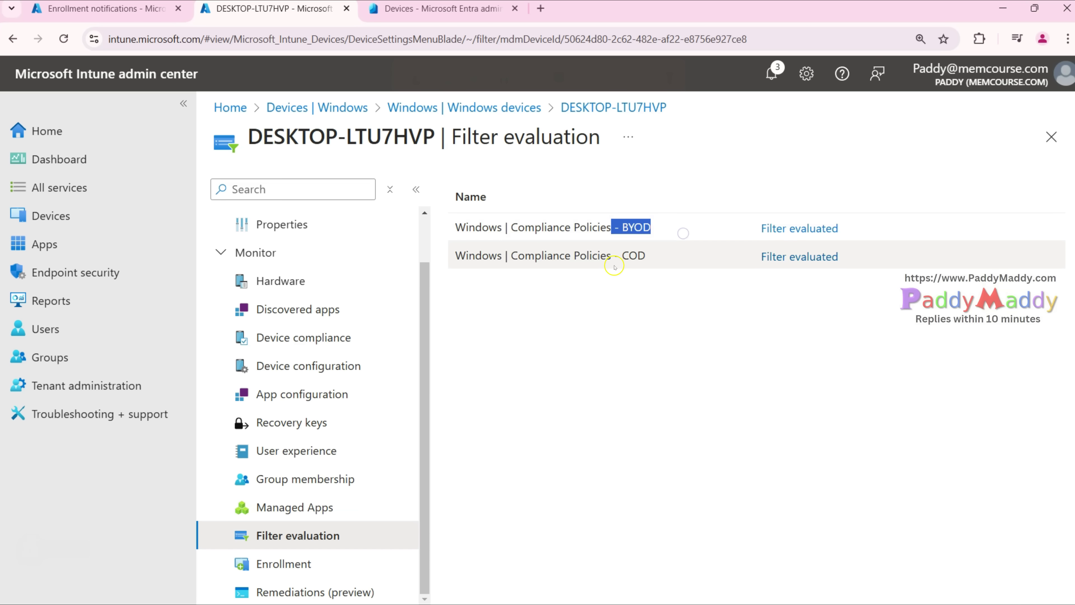
left_click_drag(602, 256, 661, 250)
- Inspect the filter mode, evaluation result and filter details for the Windows BYOD compliance policy, then close the evaluation
left_click(803, 231)
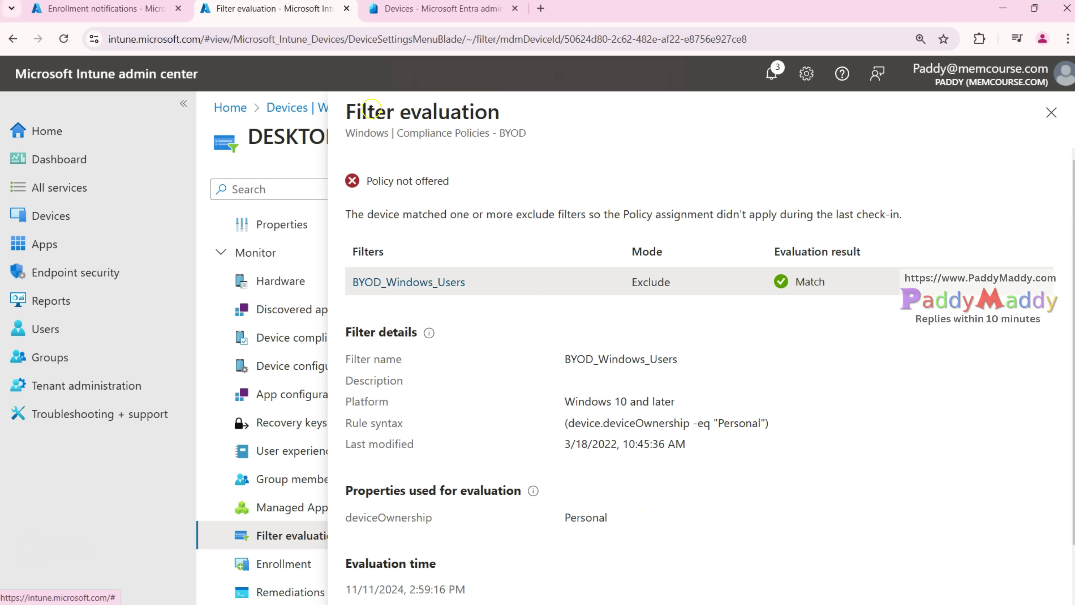
left_click_drag(618, 281, 660, 280)
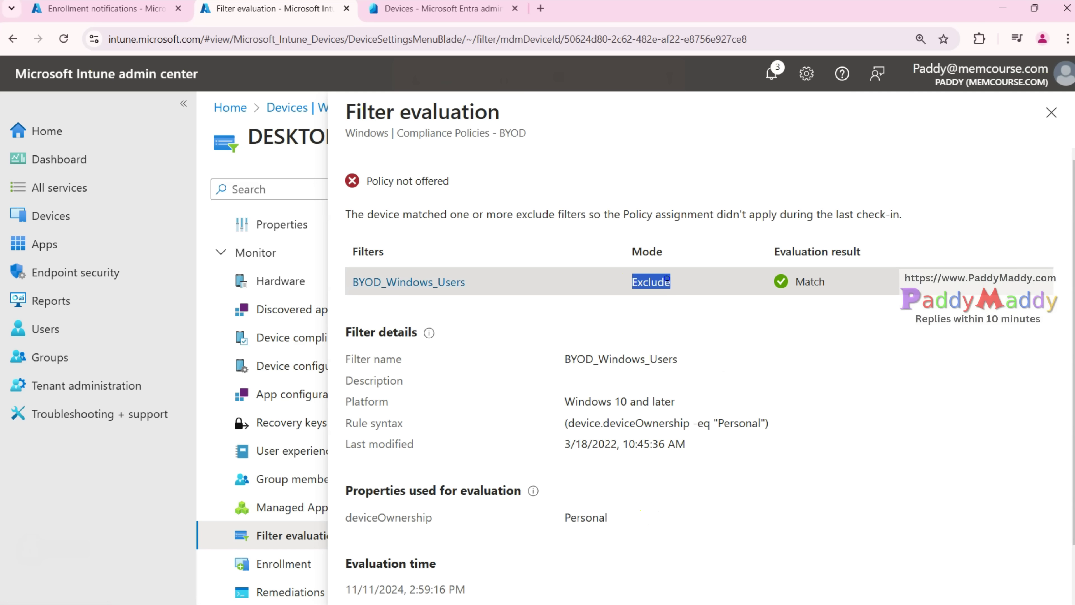
left_click_drag(796, 280, 878, 282)
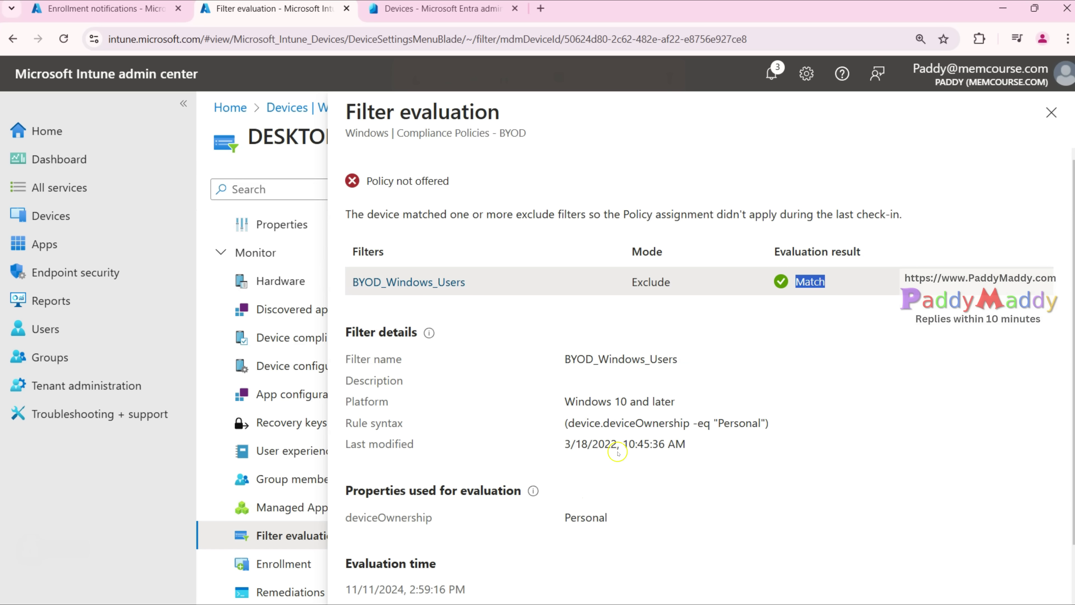
triple_click(530, 435)
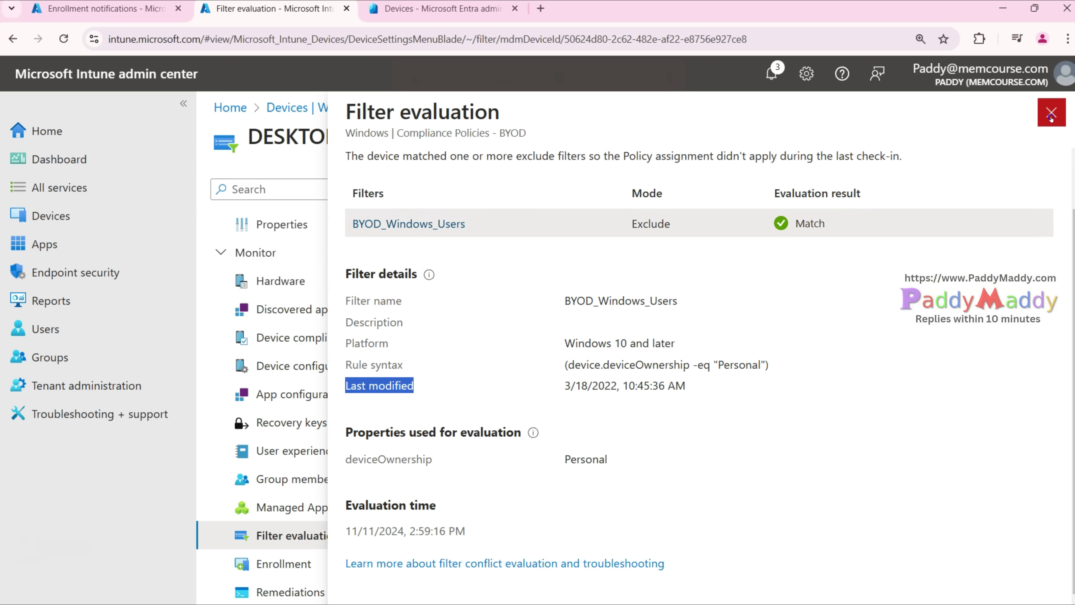
left_click(1052, 113)
- Inspect the evaluated filters and rule syntax for the Windows COD compliance policy, then close the evaluation
left_click(823, 259)
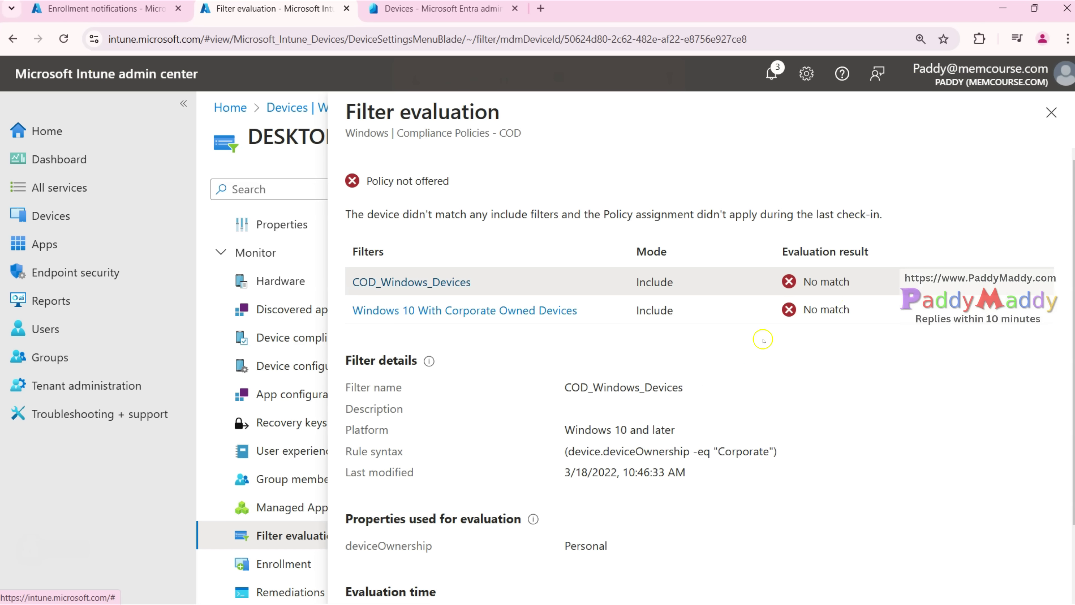
left_click_drag(716, 405, 714, 459)
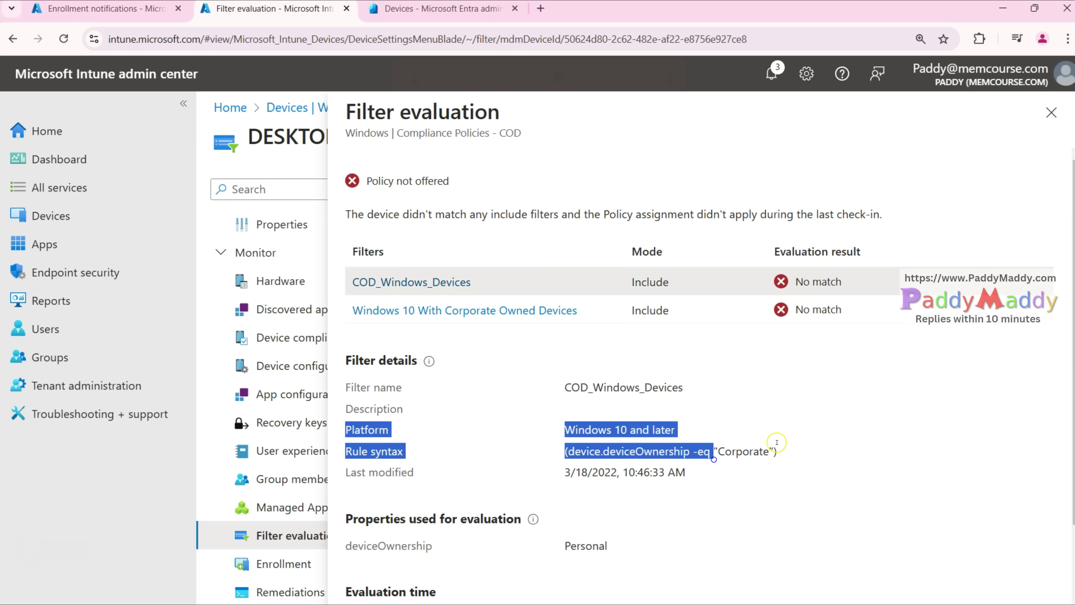
left_click(1051, 112)
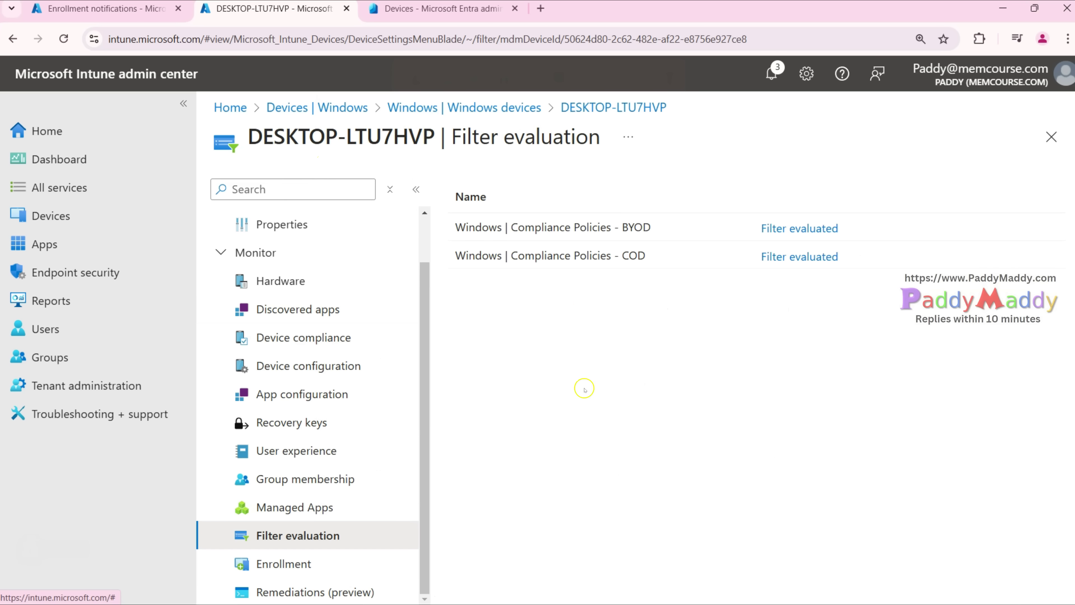
- Open the properties of the BYOD_Windows_Users filter from the device filters list
left_click(63, 216)
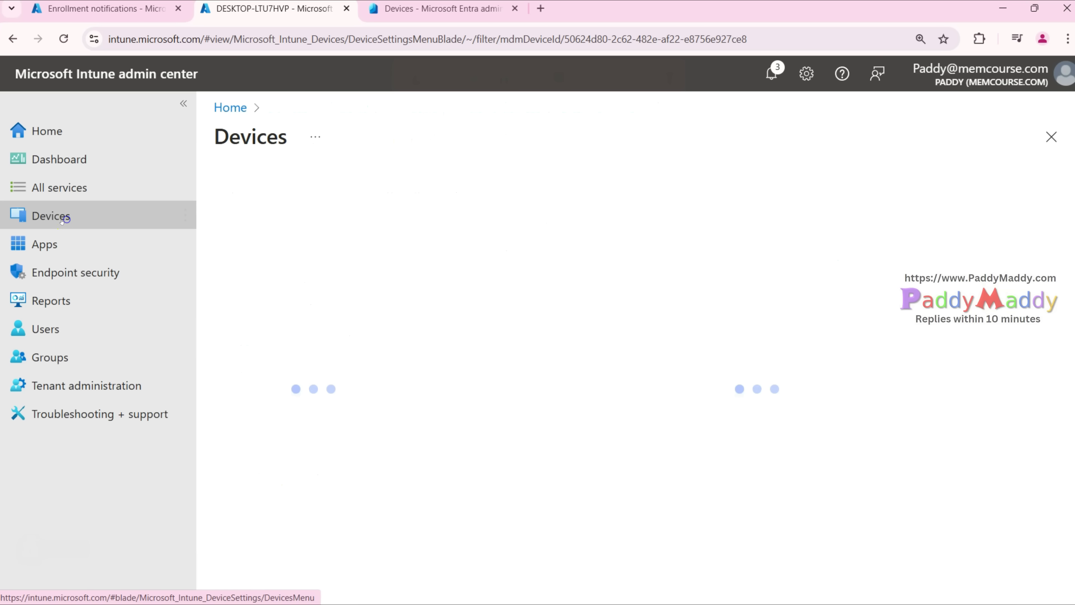
scroll(348, 387, "down", 10)
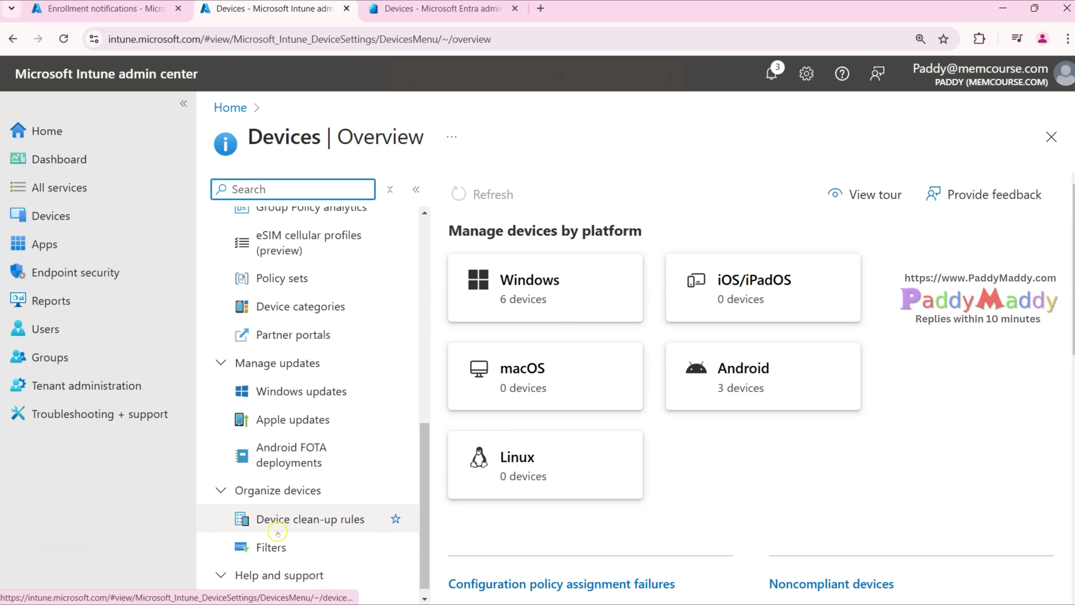
left_click(273, 548)
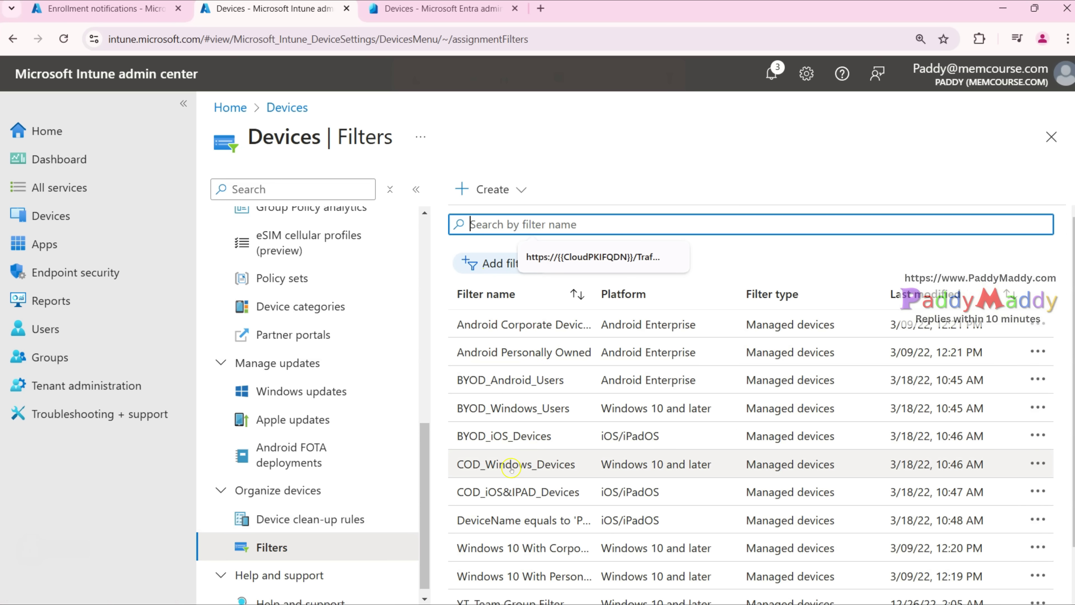
left_click(508, 408)
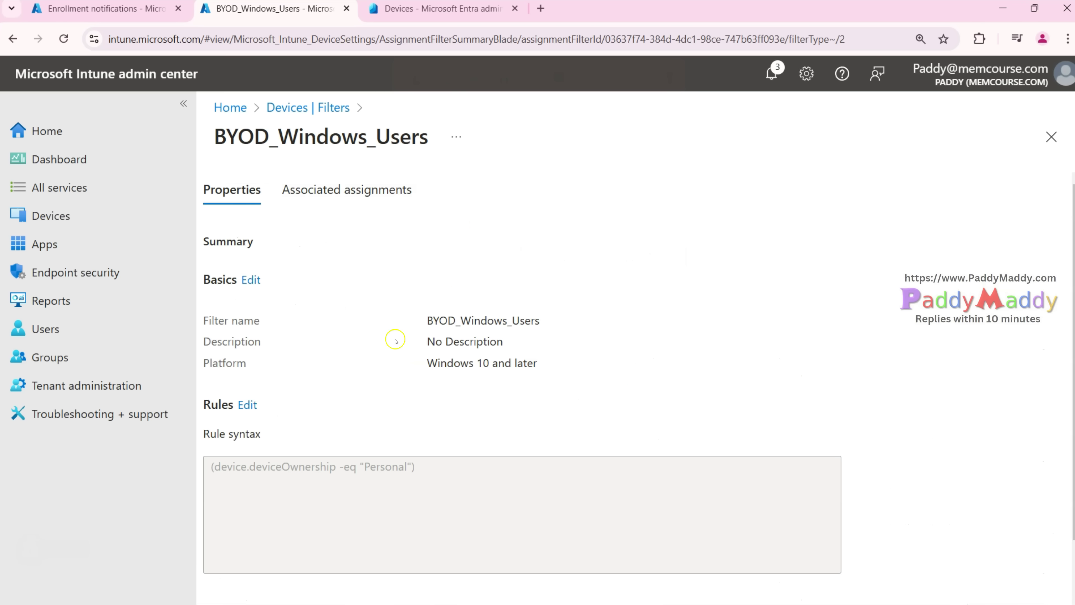
- Review the BYOD_Windows_Users filter's associated assignments, including their resource type, group and filter mode
left_click(383, 195)
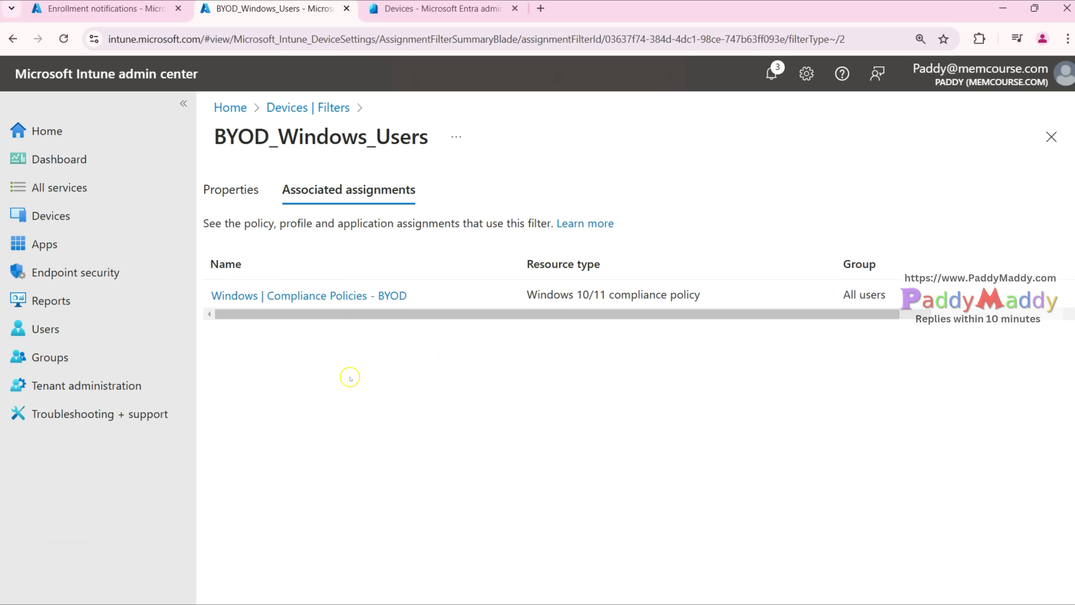
left_click_drag(375, 313, 237, 344)
left_click_drag(530, 312, 881, 302)
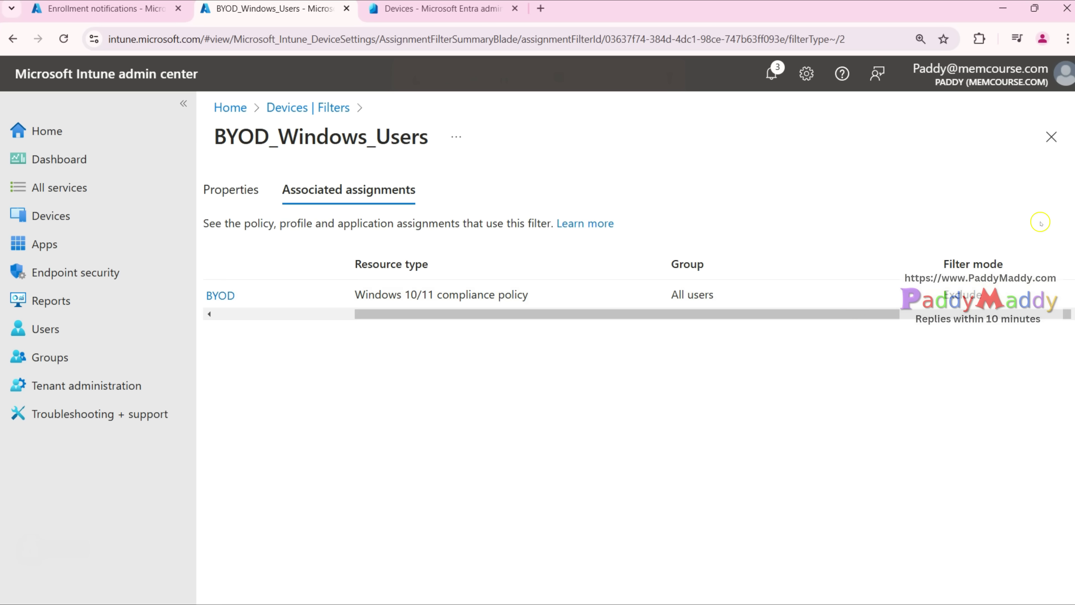
left_click_drag(764, 313, 344, 311)
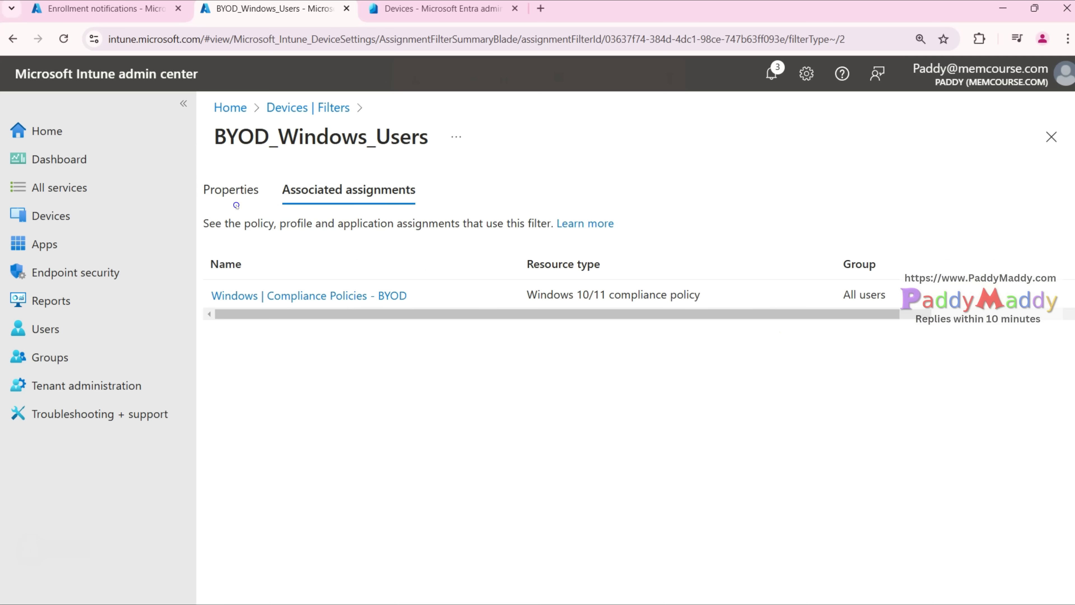
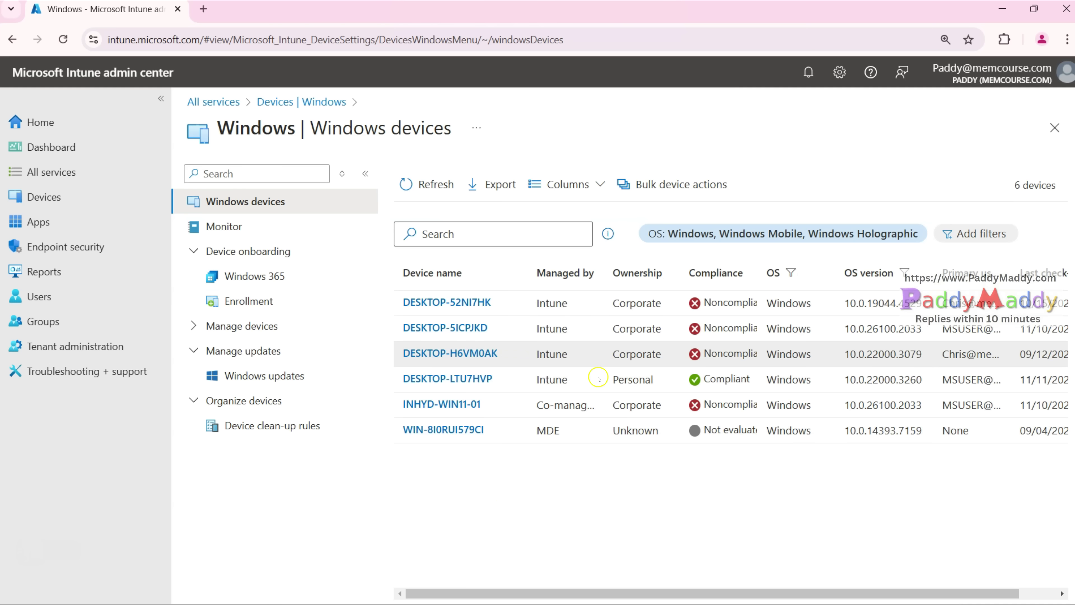
- Open the properties of the co-managed Windows device INHYD-WIN11-01 from the Windows devices list
left_click_drag(608, 272, 676, 272)
left_click_drag(403, 405, 625, 394)
left_click(452, 405)
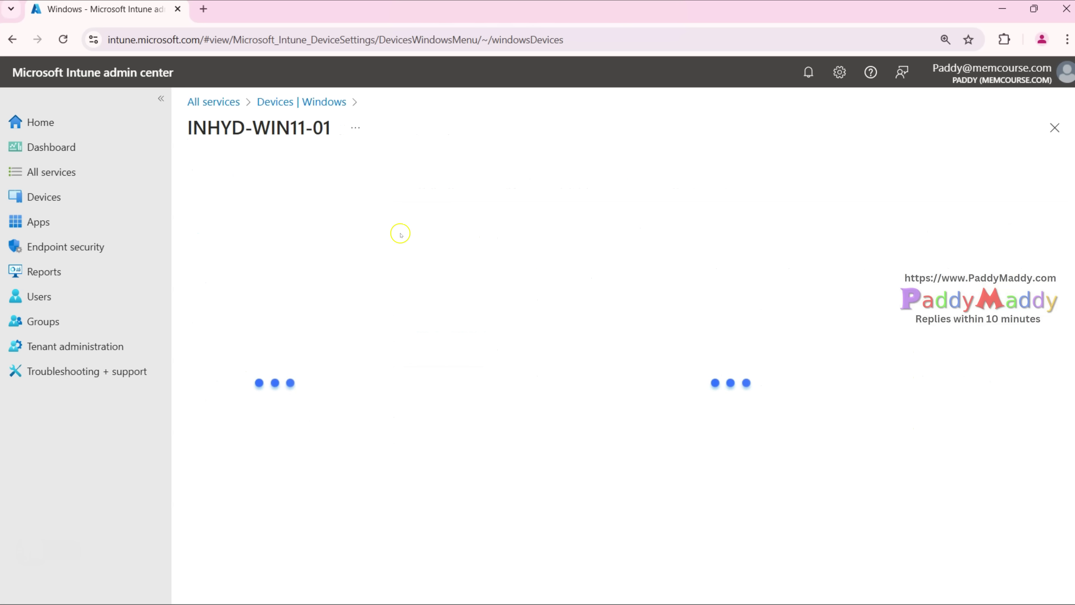
left_click(228, 251)
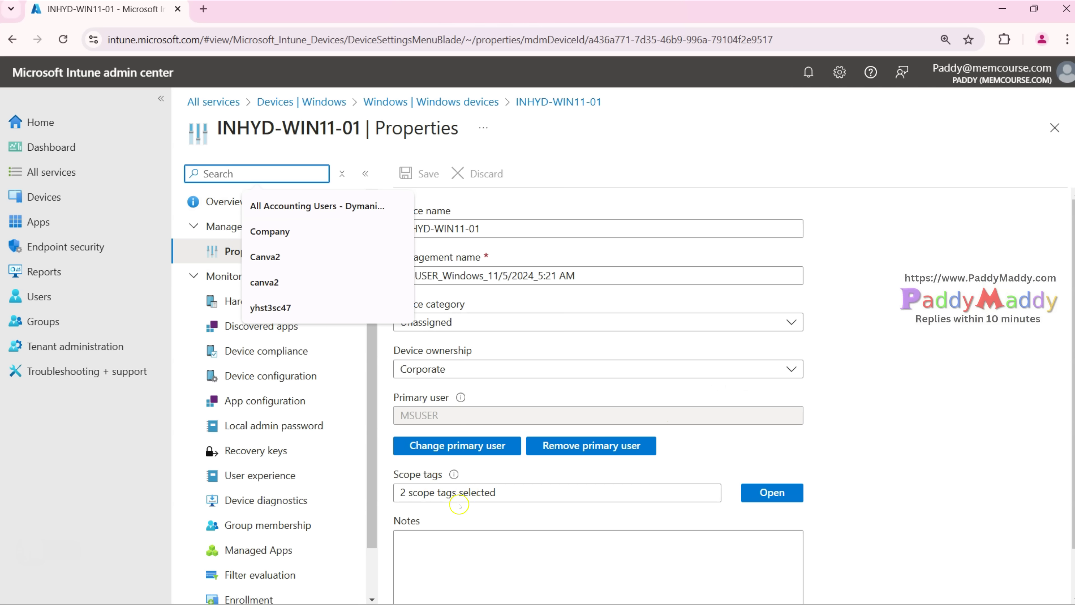
- Review the scope tags selected for the INHYD-WIN11-01 device, and close the tag selection
left_click(439, 500)
left_click(790, 499)
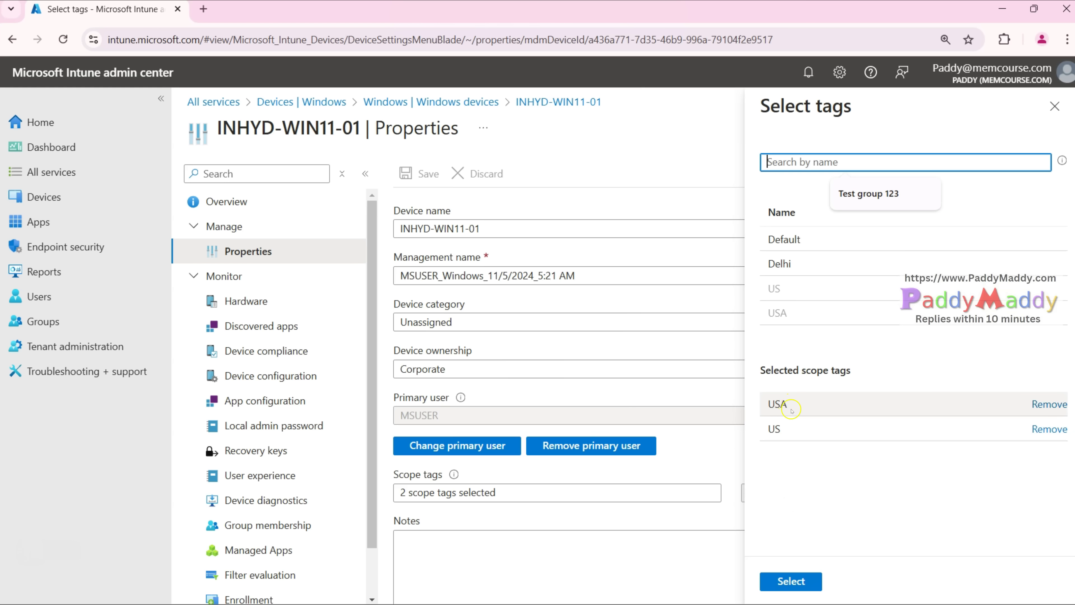
double_click(781, 404)
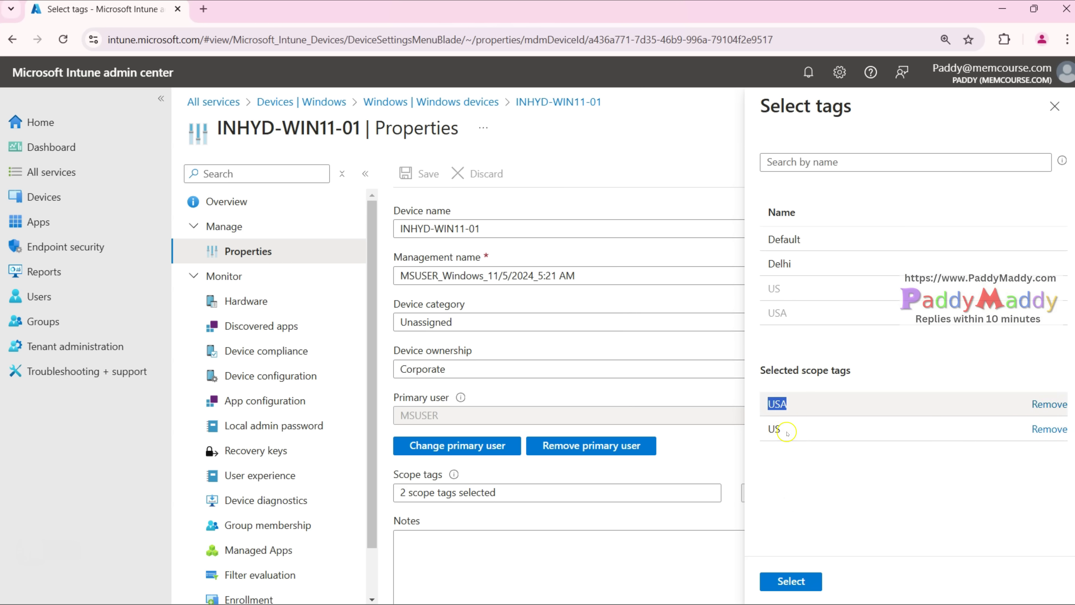
left_click(824, 524)
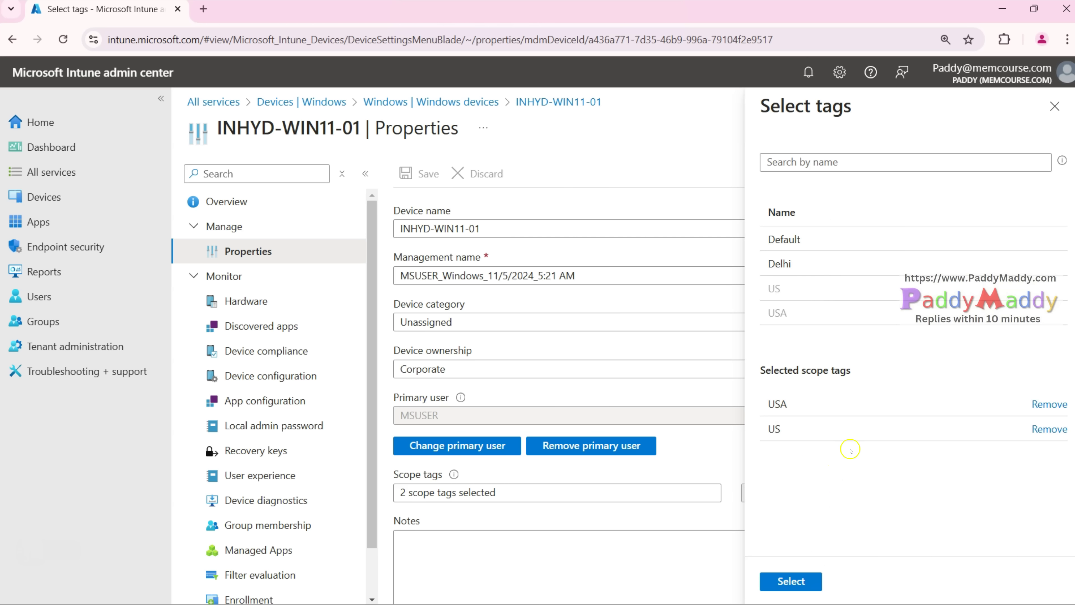
left_click(1054, 106)
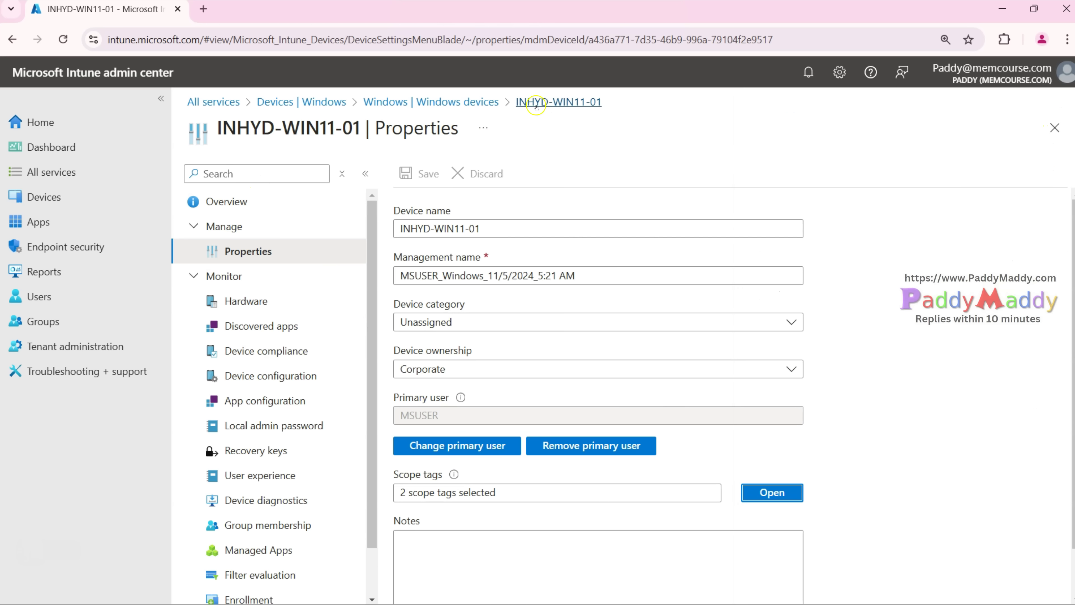
- Try adding the Default scope tag to the device's selected tags, remove it again and close the tag selection
left_click(773, 493)
left_click(811, 236)
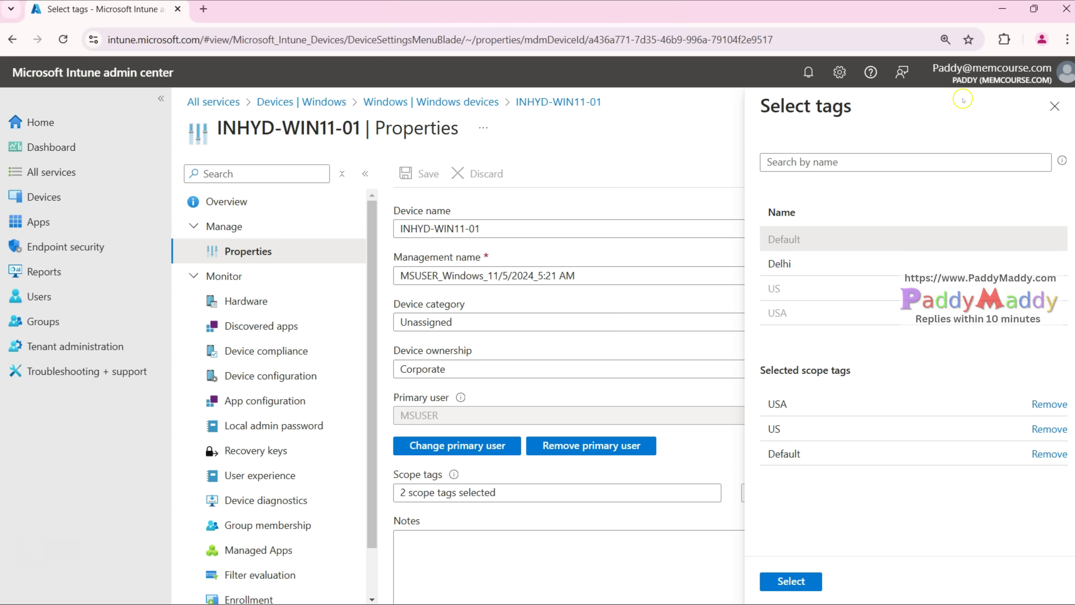
left_click_drag(781, 455, 782, 465)
left_click(840, 480)
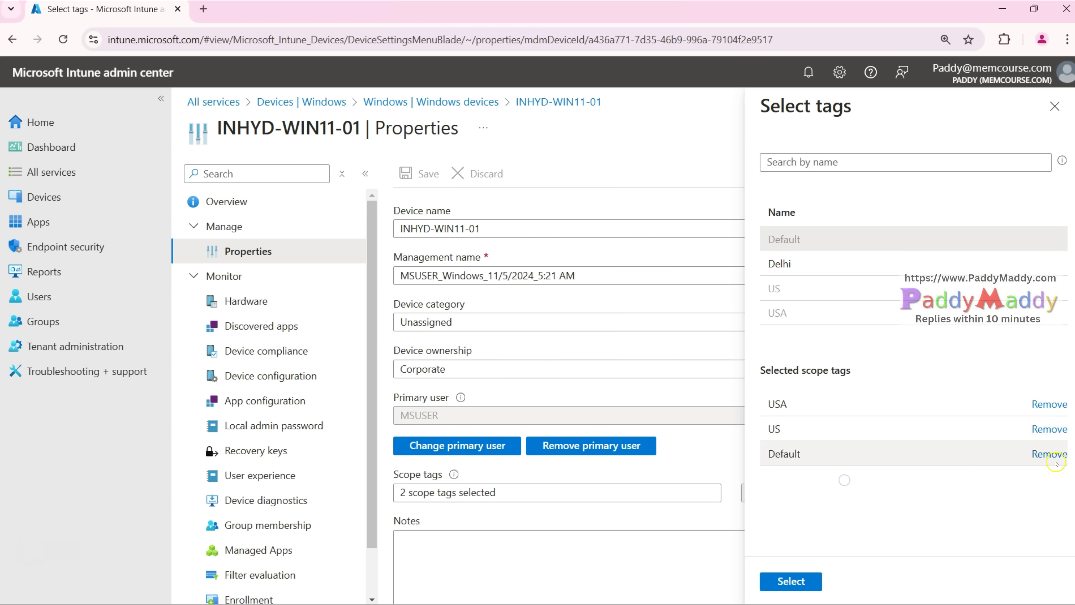
left_click(784, 465)
left_click_drag(766, 457, 825, 458)
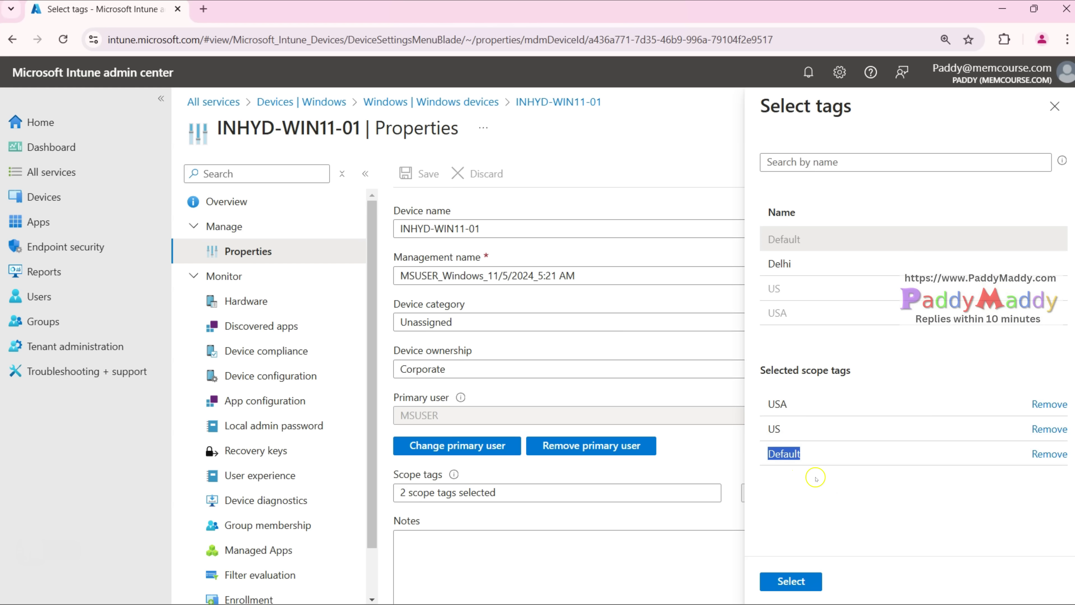
left_click(1050, 454)
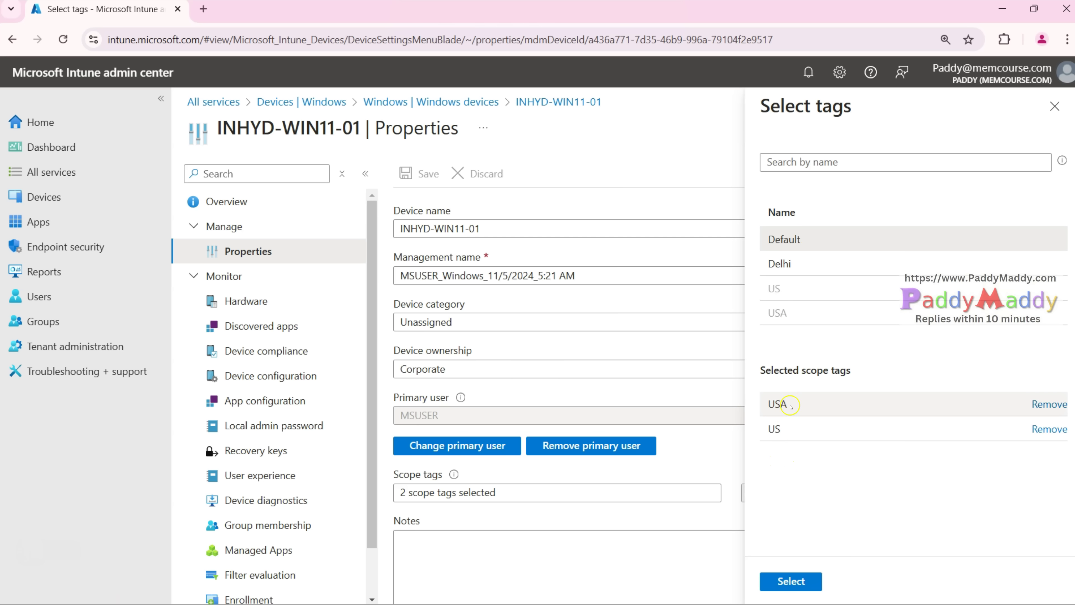
left_click(767, 407)
left_click_drag(767, 405, 788, 404)
left_click(1055, 106)
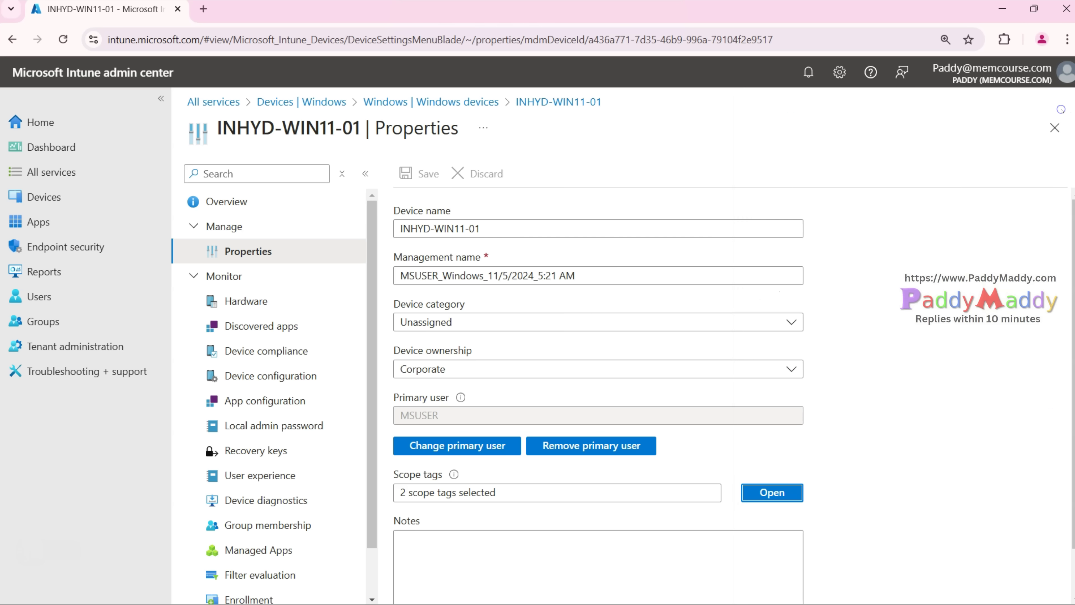
- Start a new scope tag from the tenant's Intune roles, name it California and proceed to its assignments
left_click(52, 349)
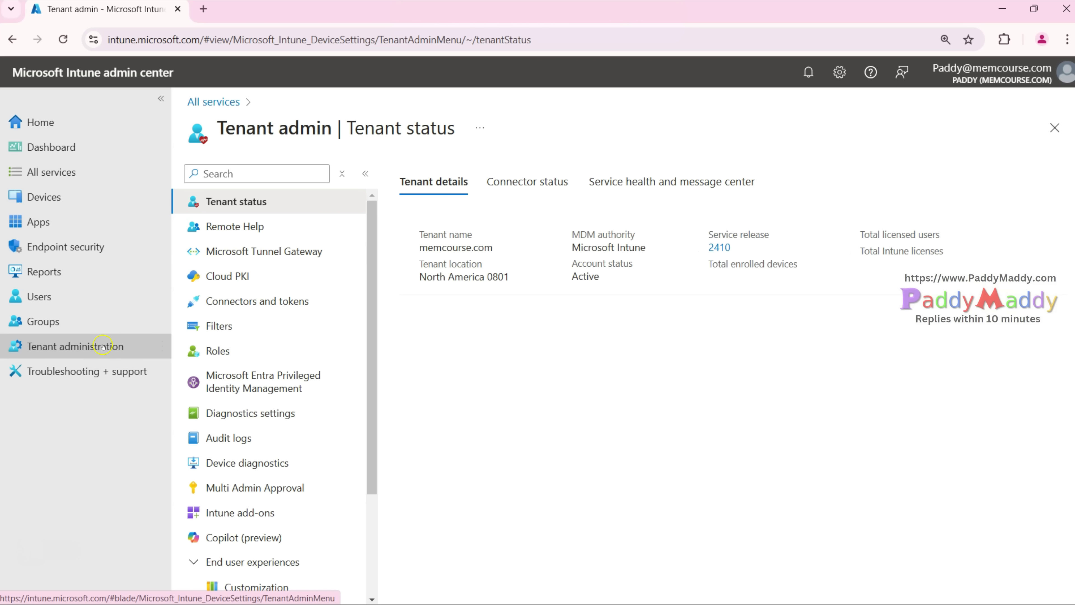
left_click(220, 351)
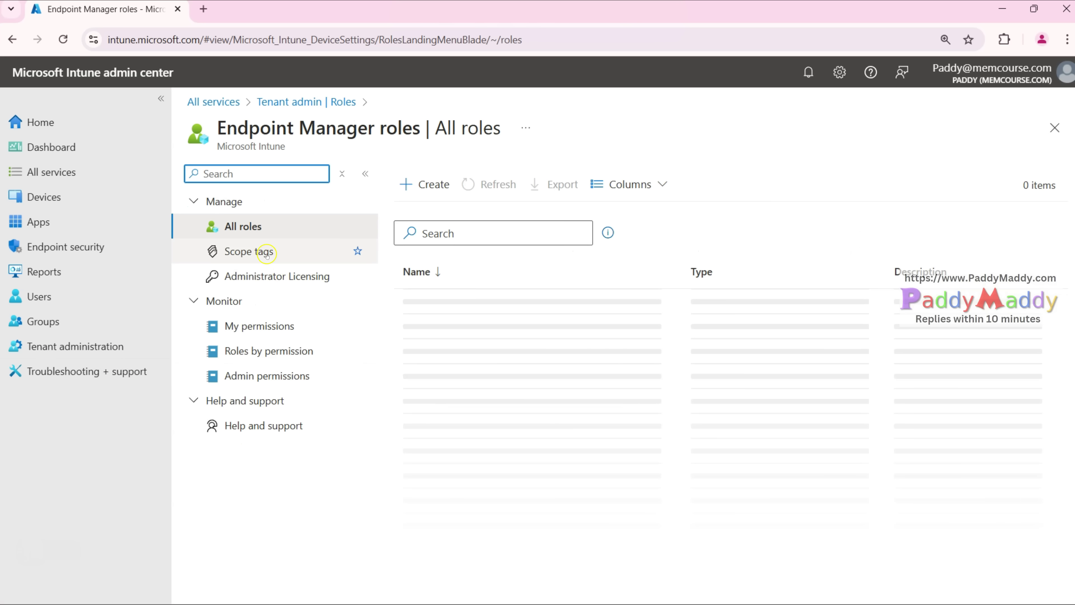
left_click(267, 254)
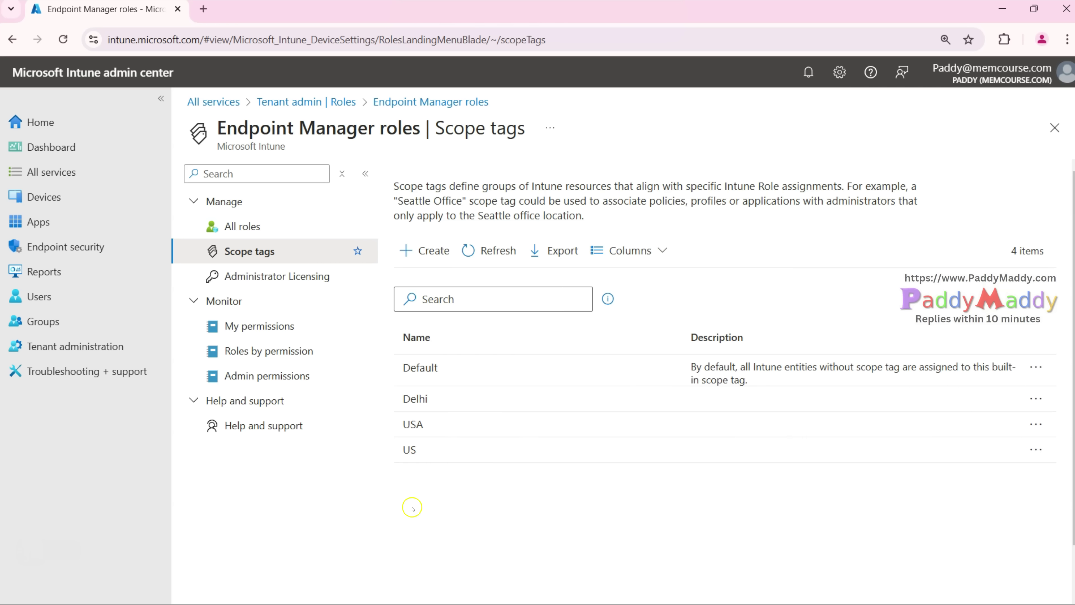
left_click(428, 252)
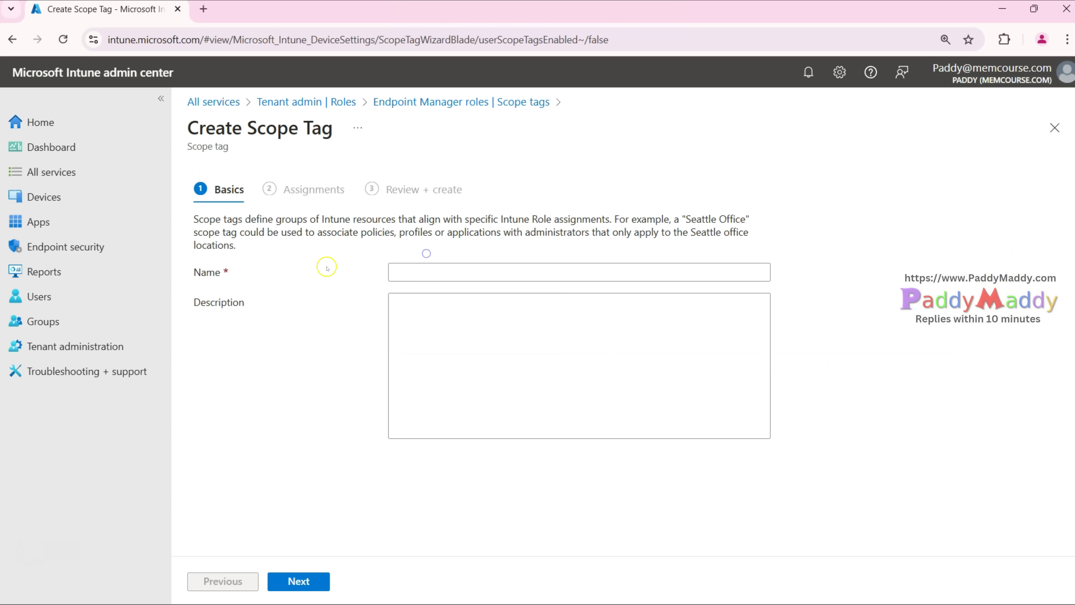
left_click(486, 265)
type("California")
left_click(308, 581)
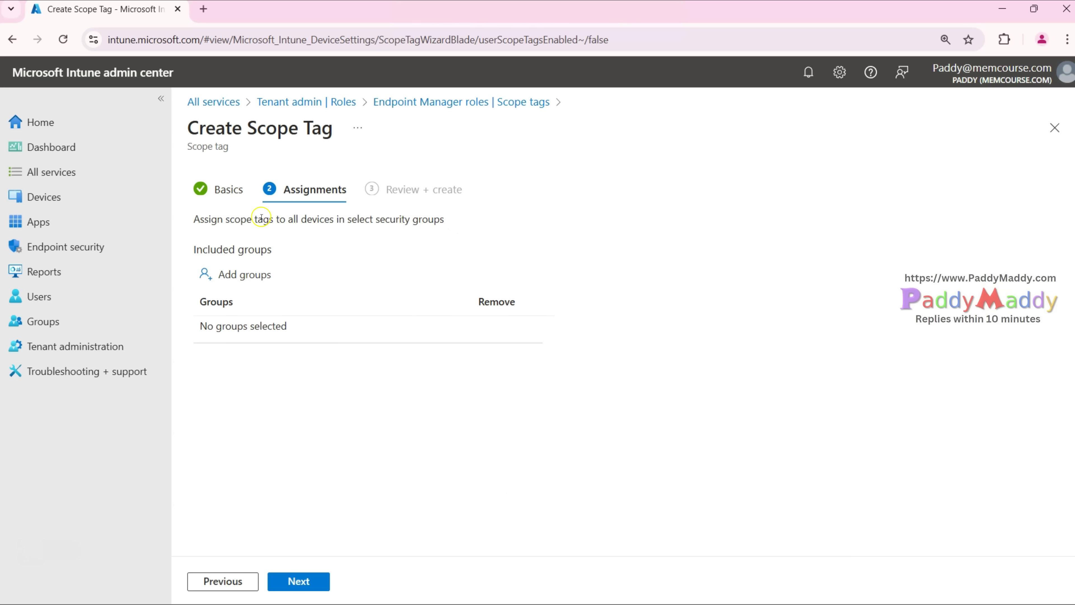
- Search the groups for "scop" and include USA Devices - Scope Tag Demo in the scope tag's assignments
left_click_drag(225, 223, 400, 228)
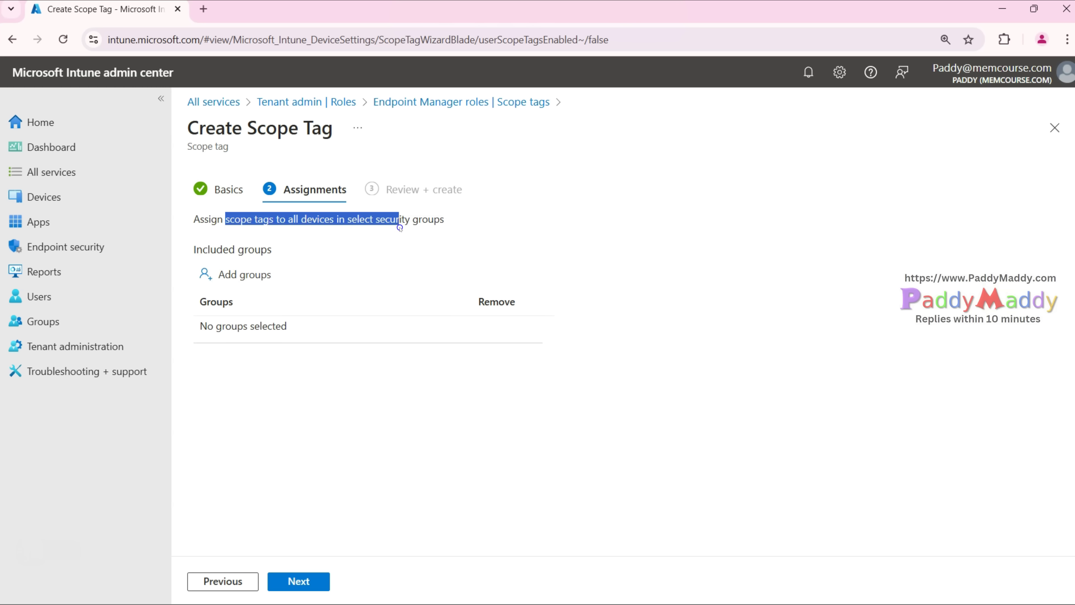
left_click(296, 233)
left_click_drag(289, 219, 449, 229)
left_click(451, 231)
left_click(239, 274)
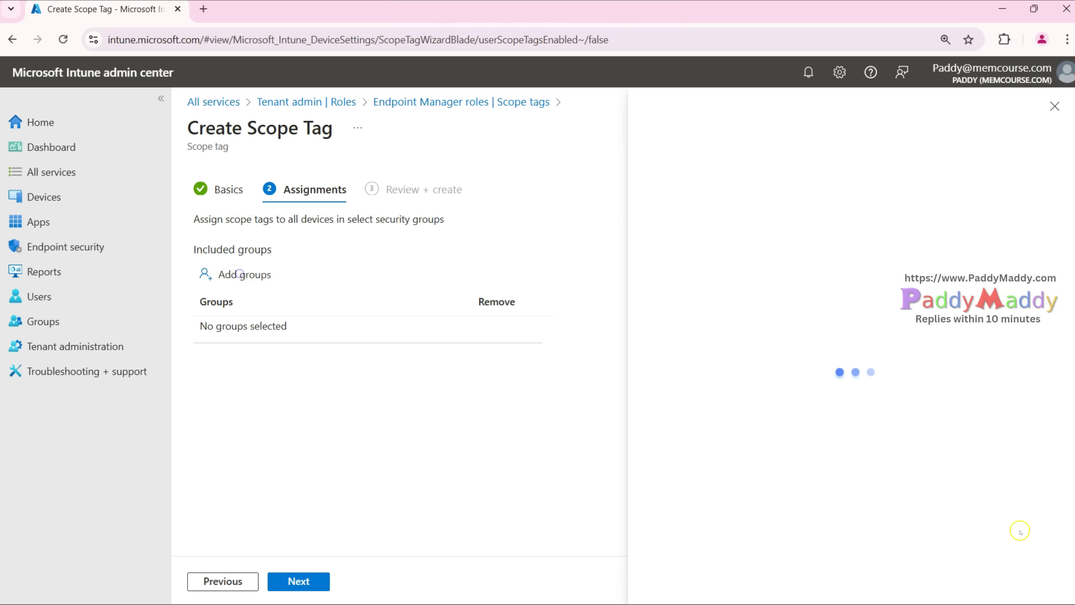
left_click(355, 223)
type("scop")
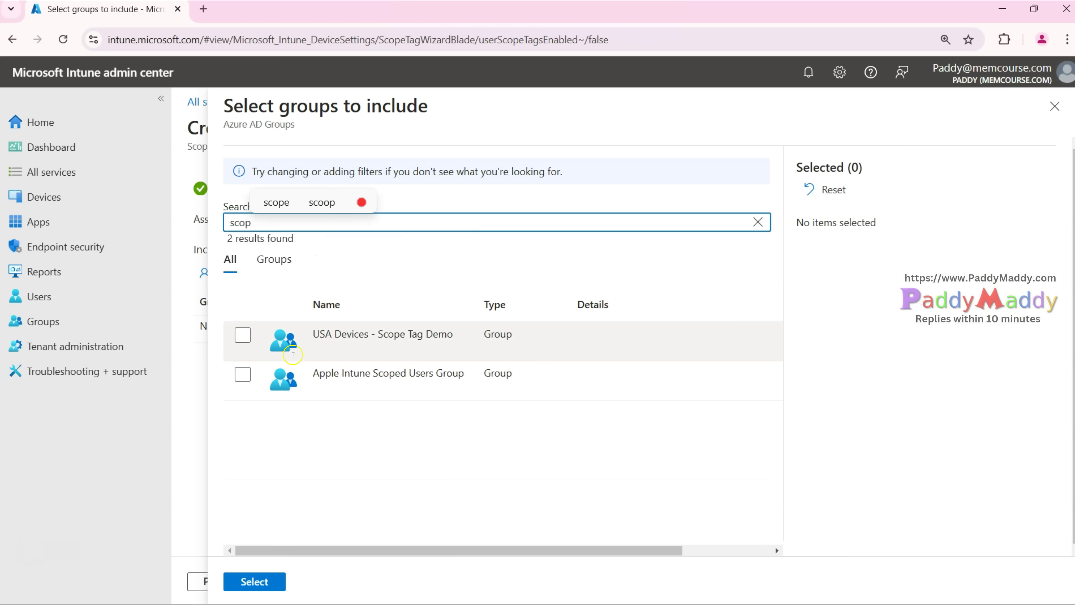
left_click_drag(321, 334, 480, 337)
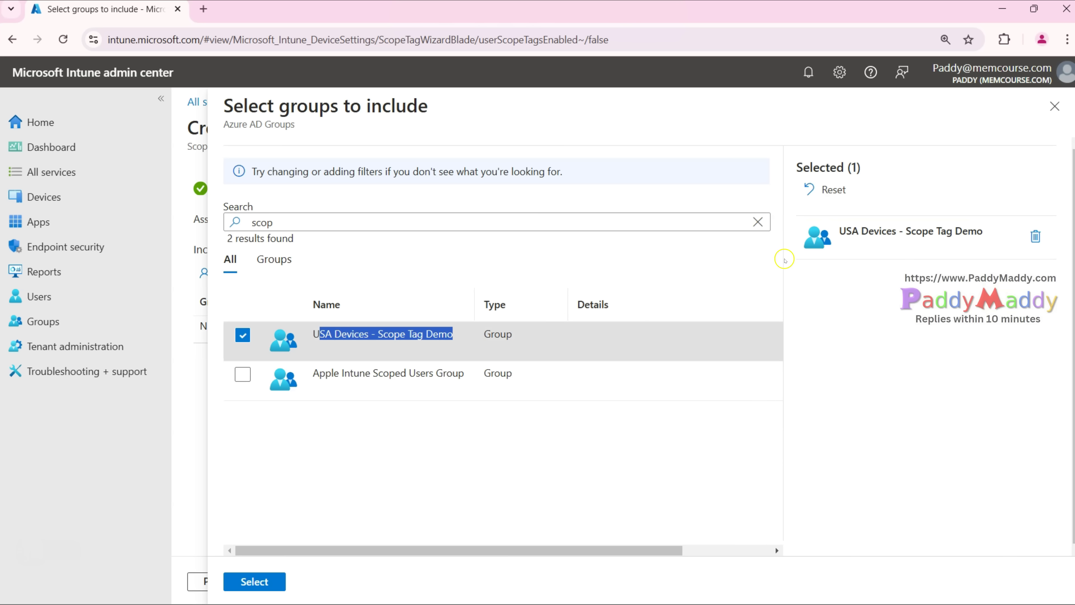
left_click(256, 582)
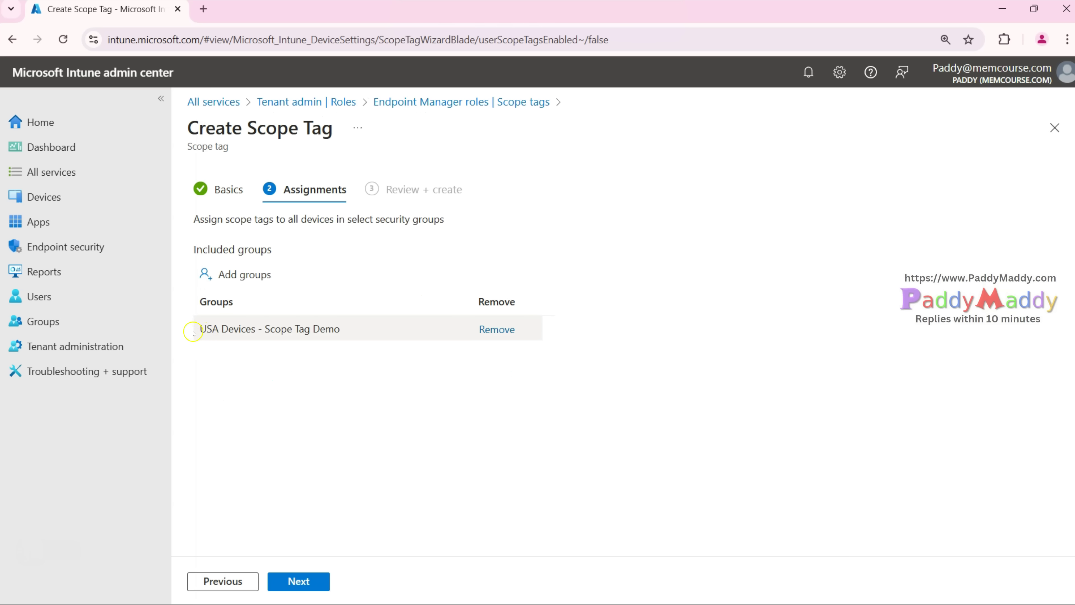
left_click_drag(199, 329, 362, 333)
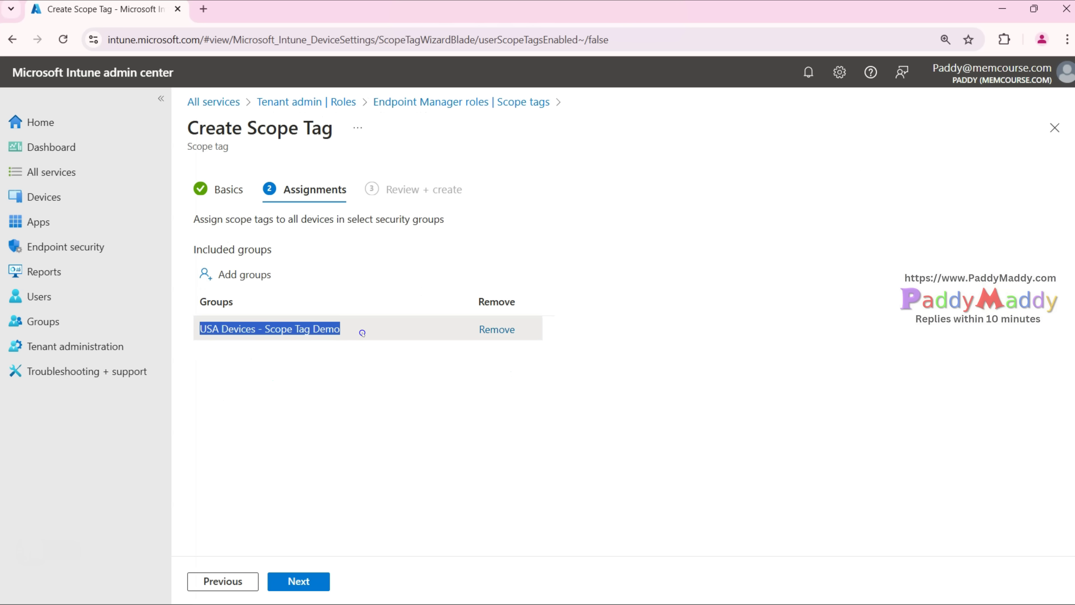
- Open the Groups page in a separate browser tab, and finish creating the California scope tag
middle_click(64, 323)
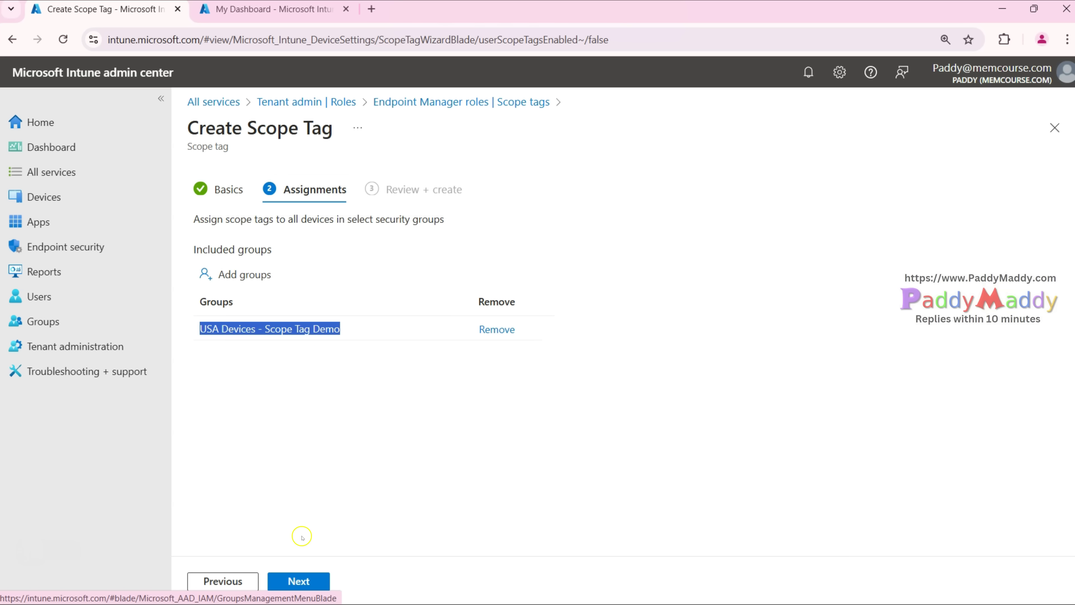
left_click(298, 583)
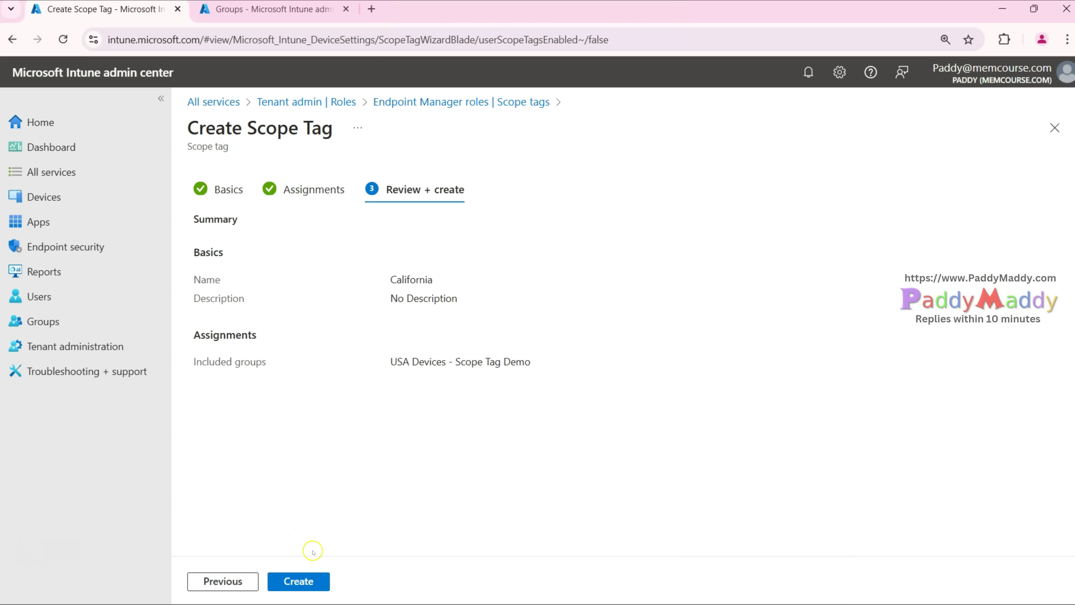
left_click(299, 582)
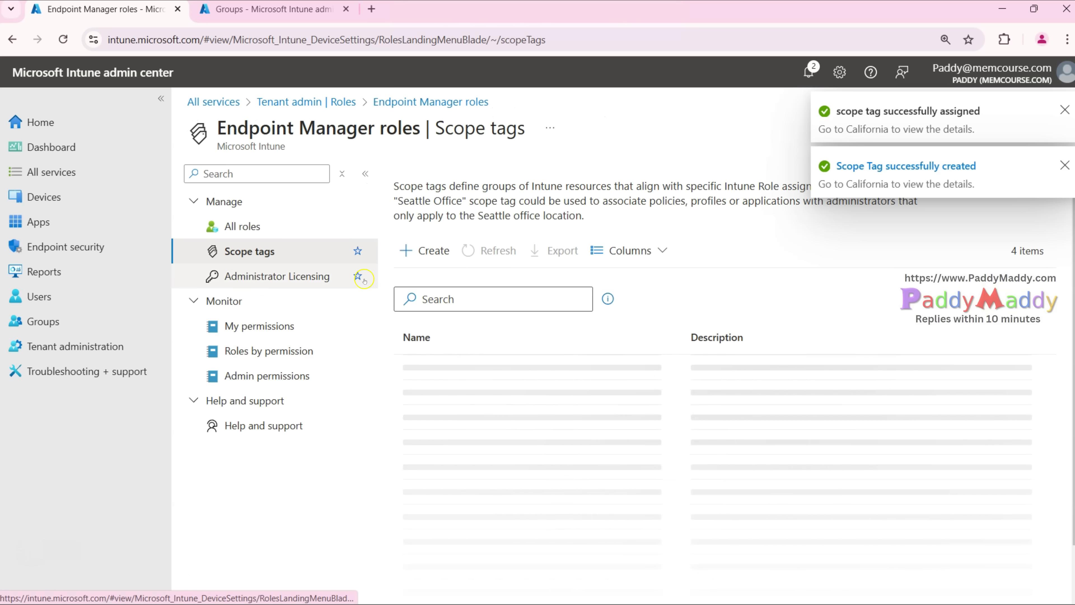
- Find the USA Devices - Scope Tag Demo group among all groups and open its member list
left_click(284, 9)
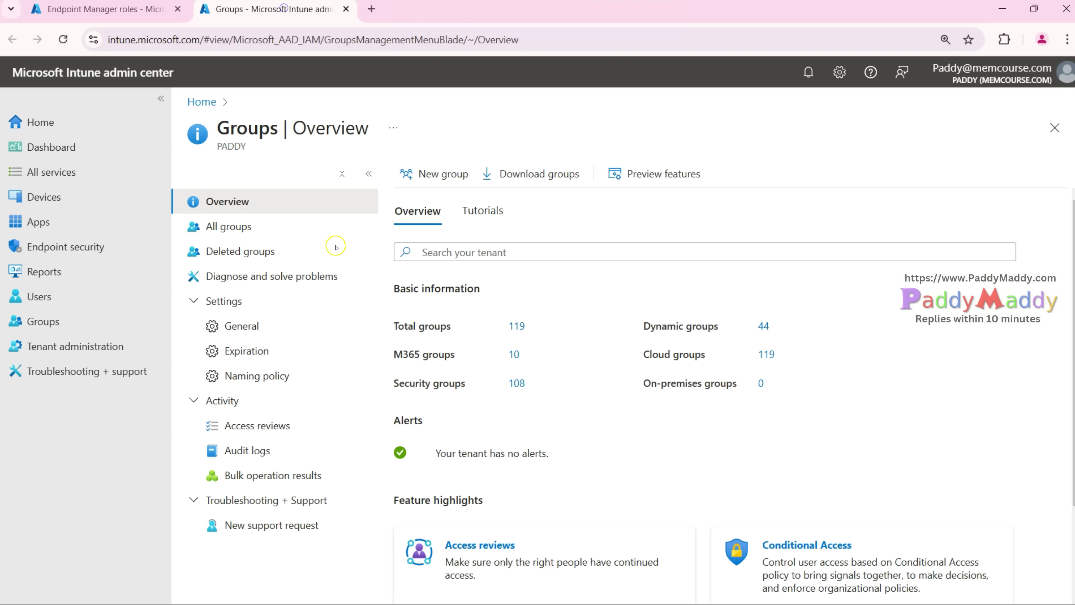
left_click(488, 252)
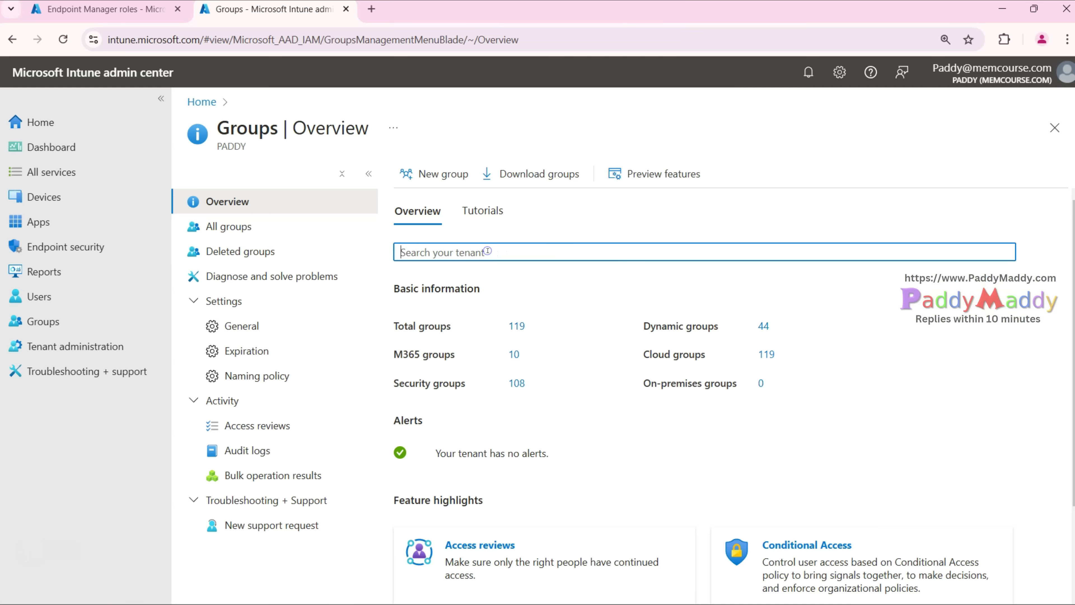
left_click(216, 227)
left_click(575, 246)
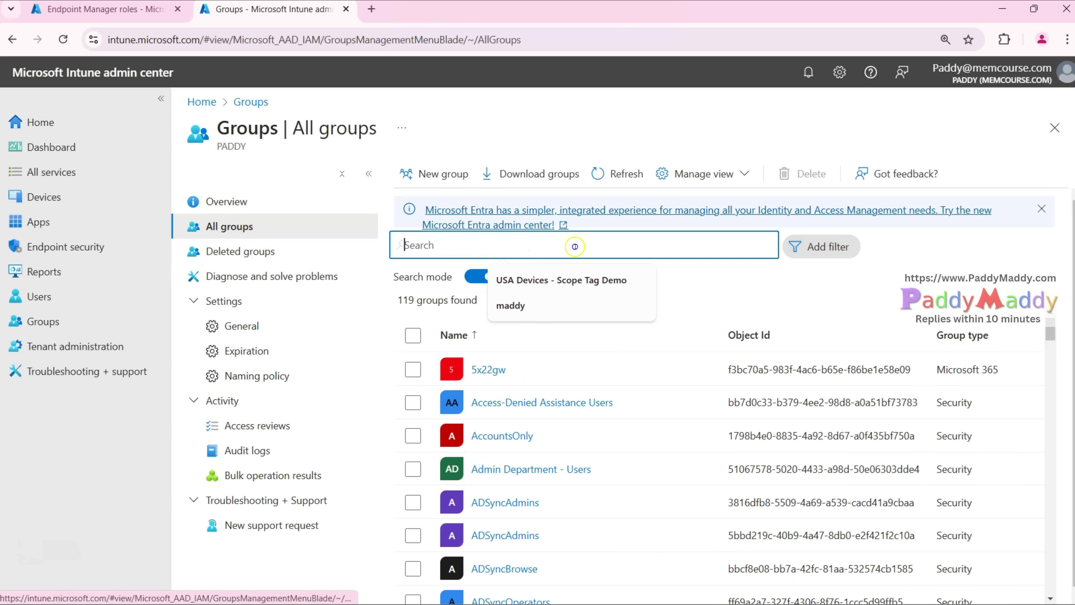
left_click(562, 280)
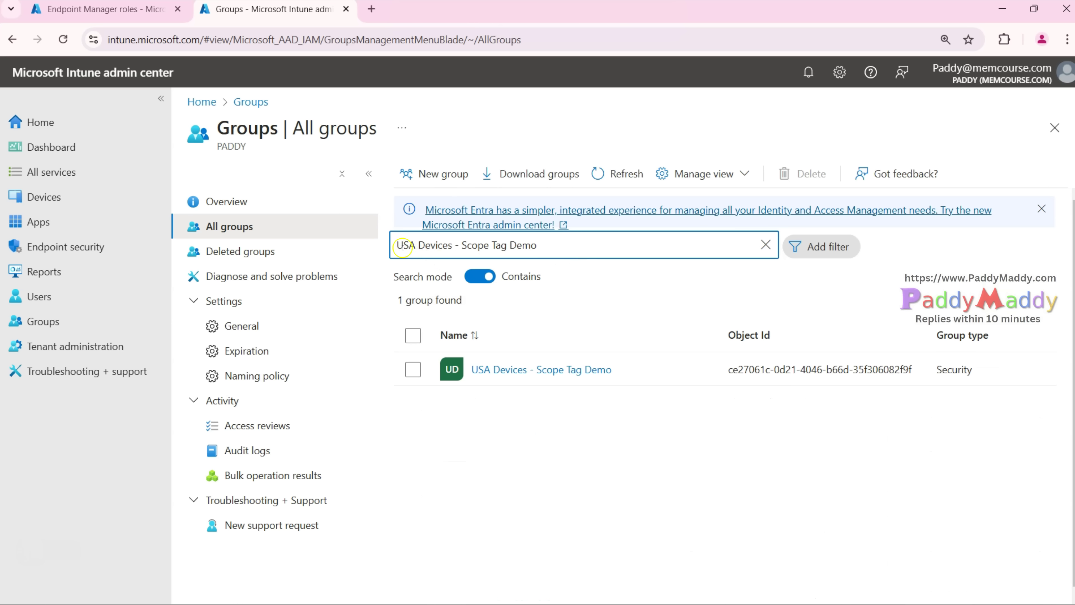
left_click(566, 370)
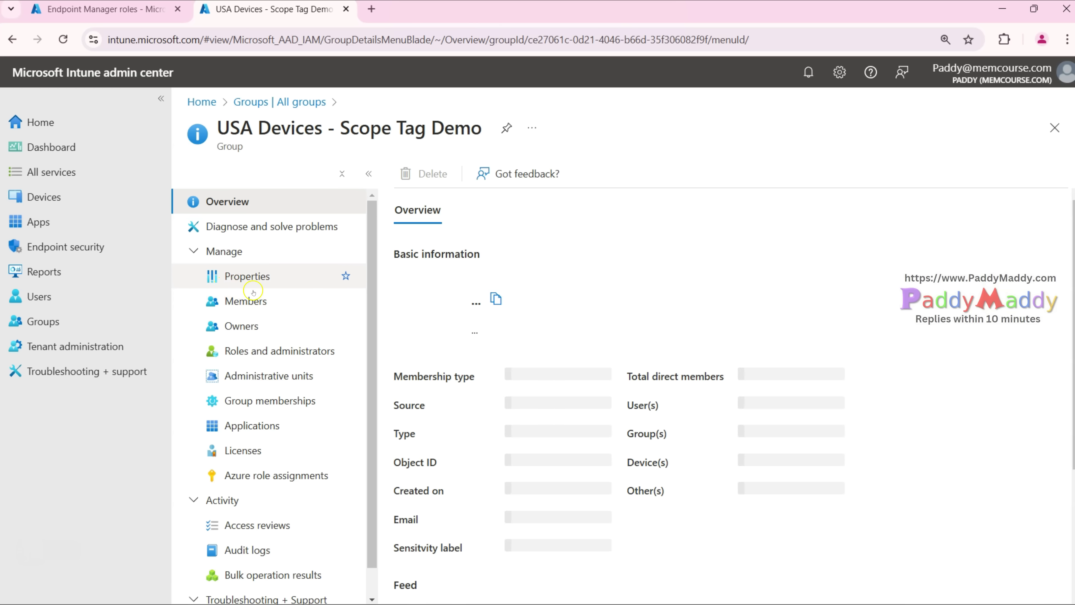
left_click(264, 296)
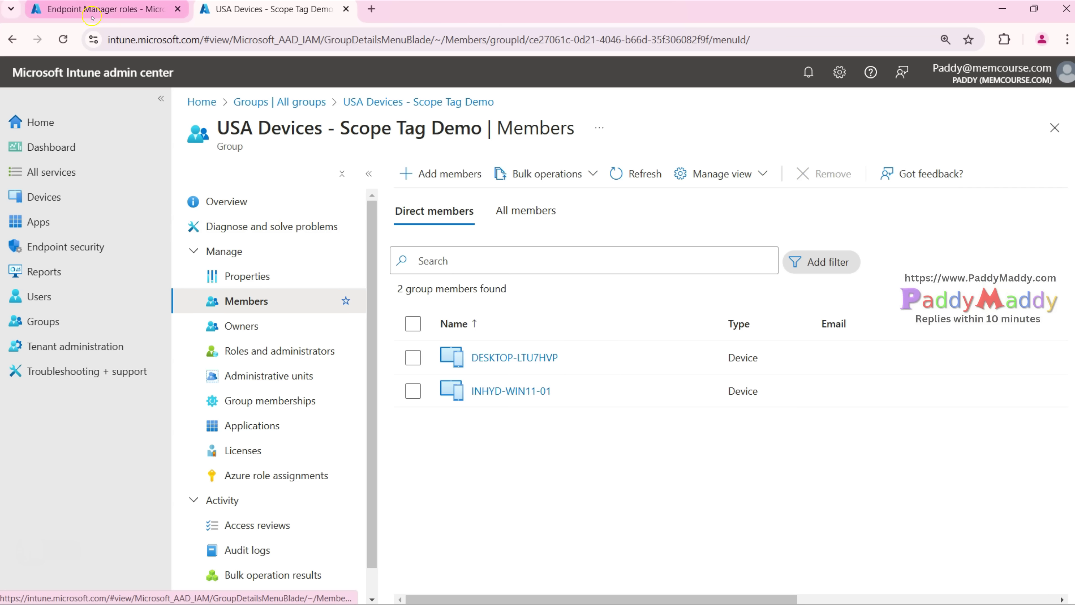
- Compare the scope tags list with the USA Devices - Scope Tag Demo group's members, ending on the scope tags
key("ctrl+shift+Tab")
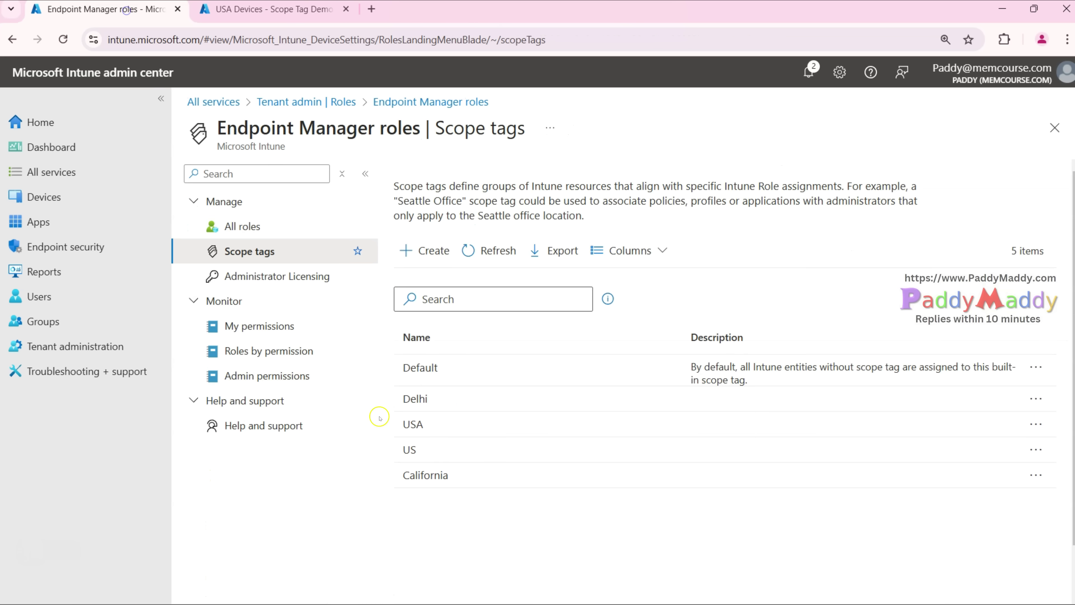
key("ctrl+Tab")
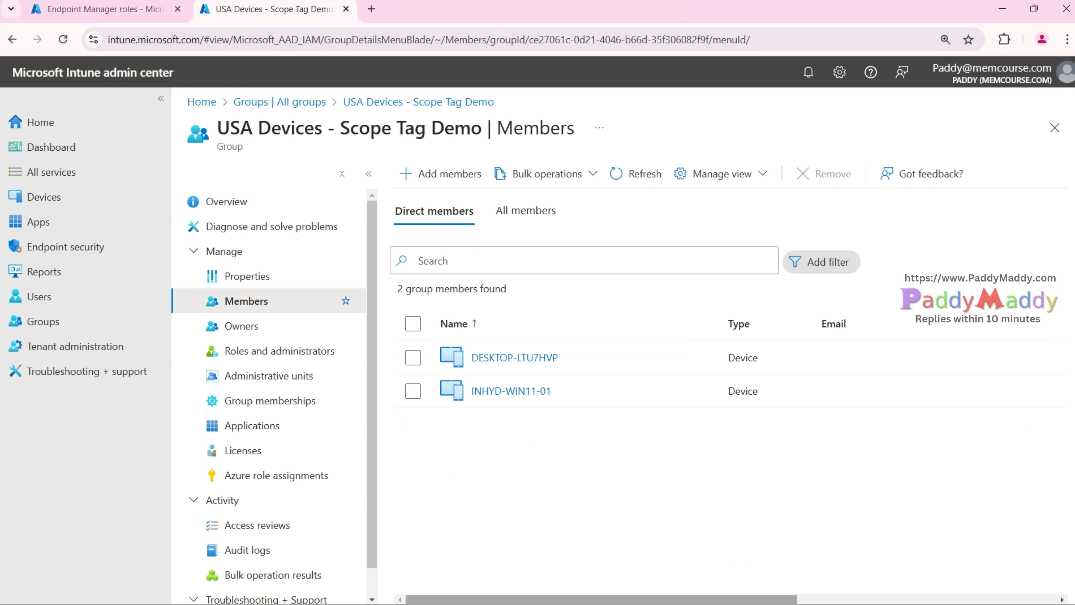
key("ctrl+shift+Tab")
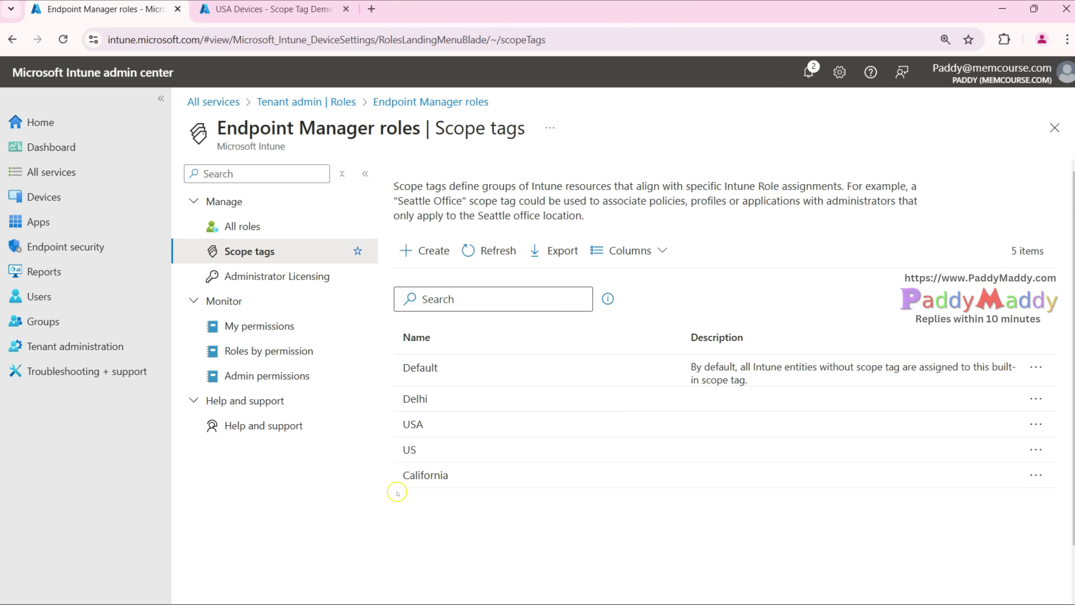
- Open the list of all Intune roles and review the built-in roles and their descriptions
left_click(278, 225)
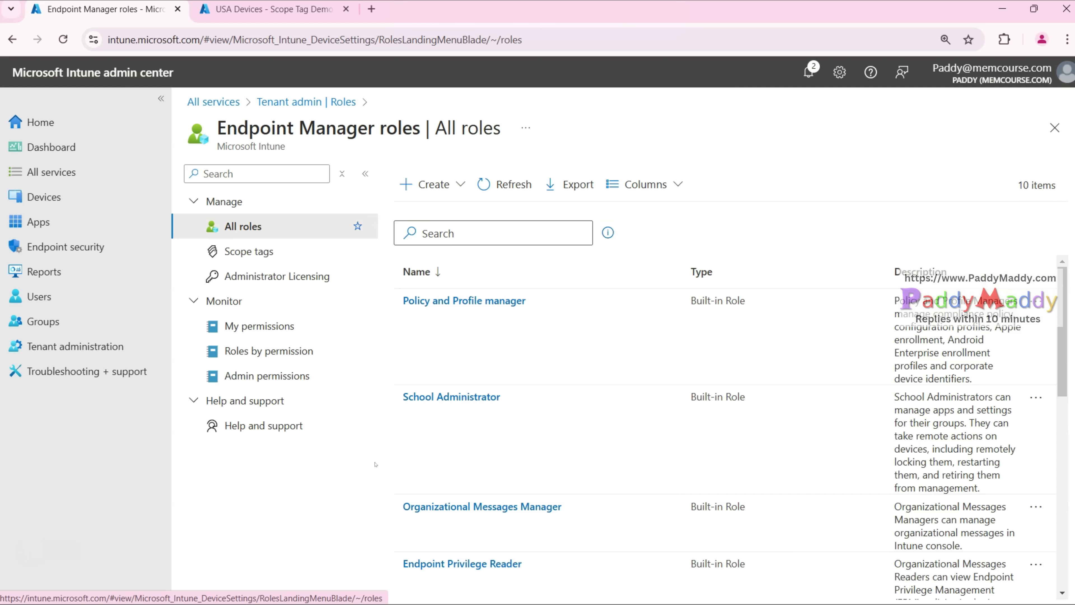
scroll(527, 440, "down", 10)
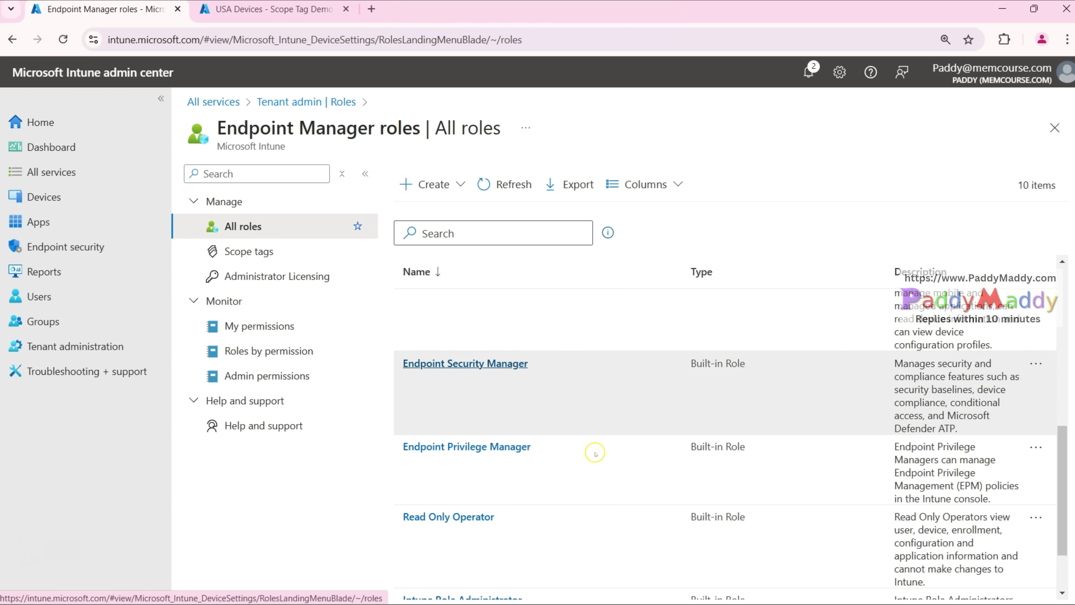
key("ctrl+minus")
key("ctrl+minus")
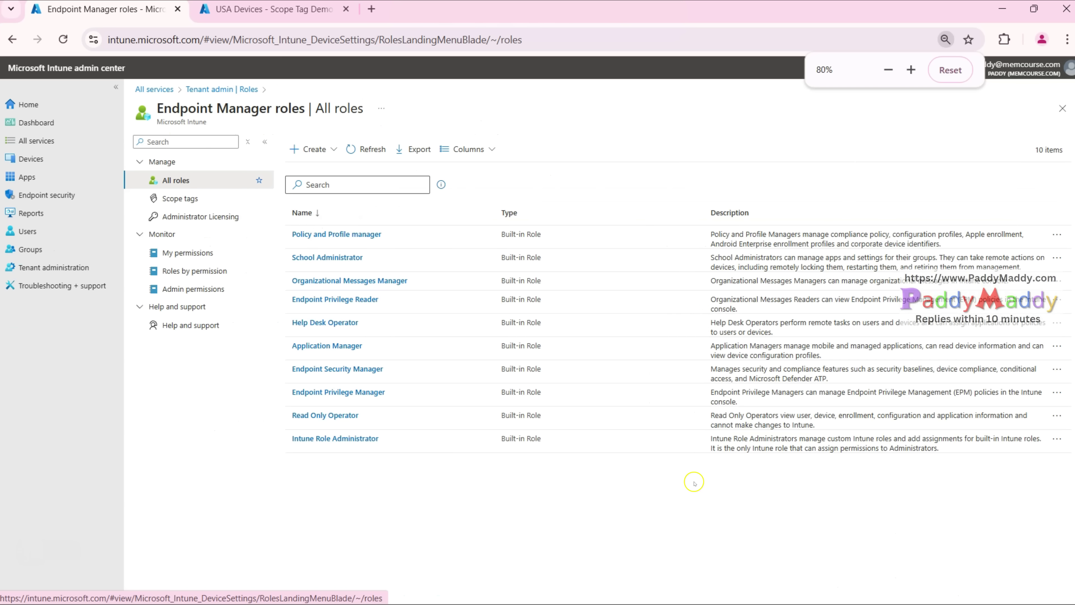
key("ctrl+plus")
key("ctrl+plus")
scroll(576, 353, "down", 5)
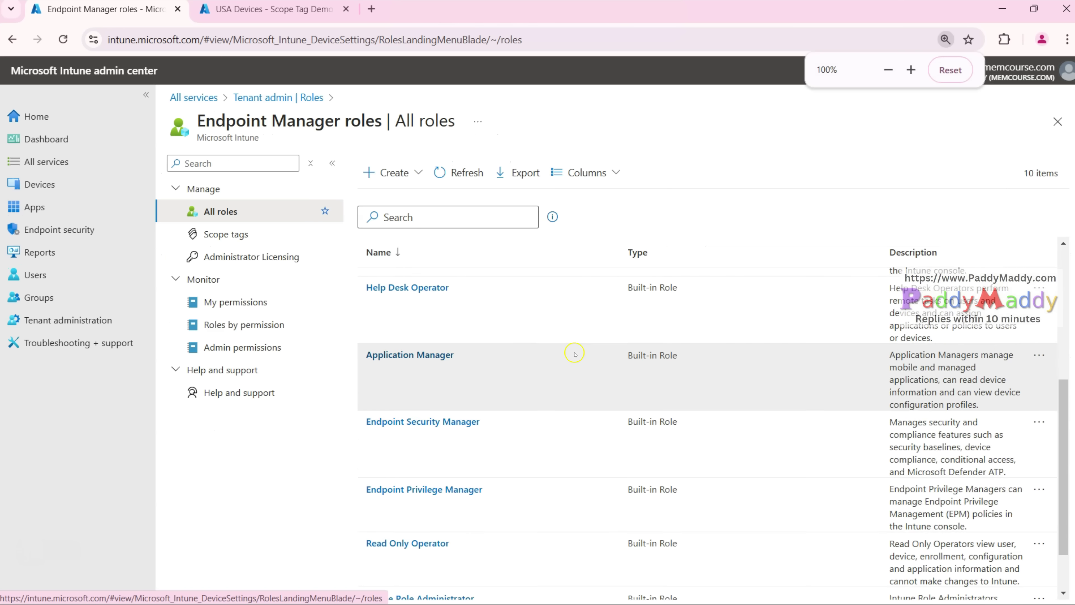
scroll(581, 522, "down", 1)
scroll(636, 511, "up", 6)
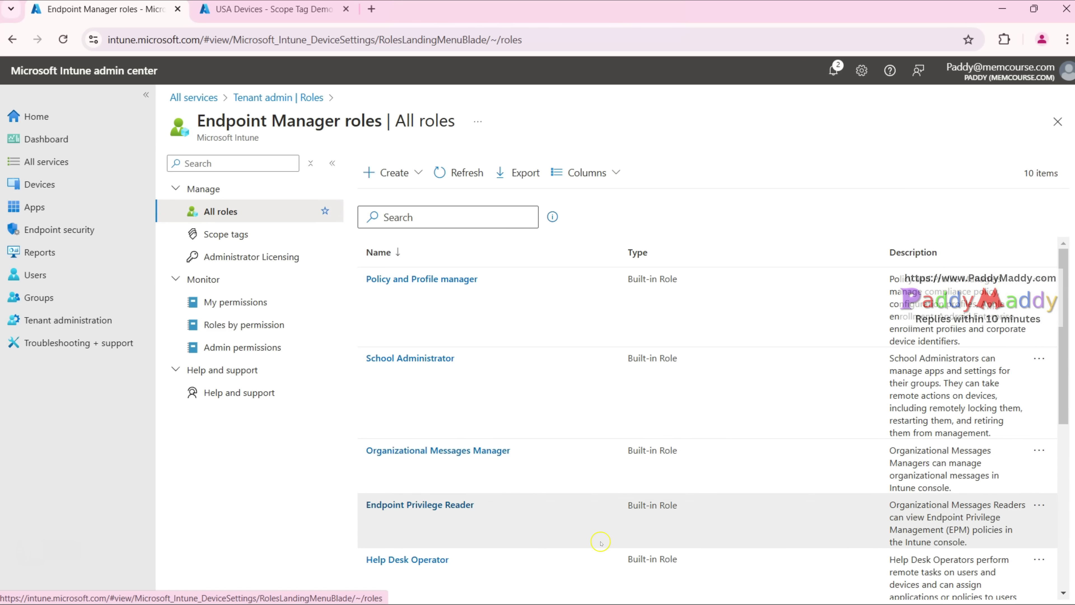
scroll(666, 513, "down", 2)
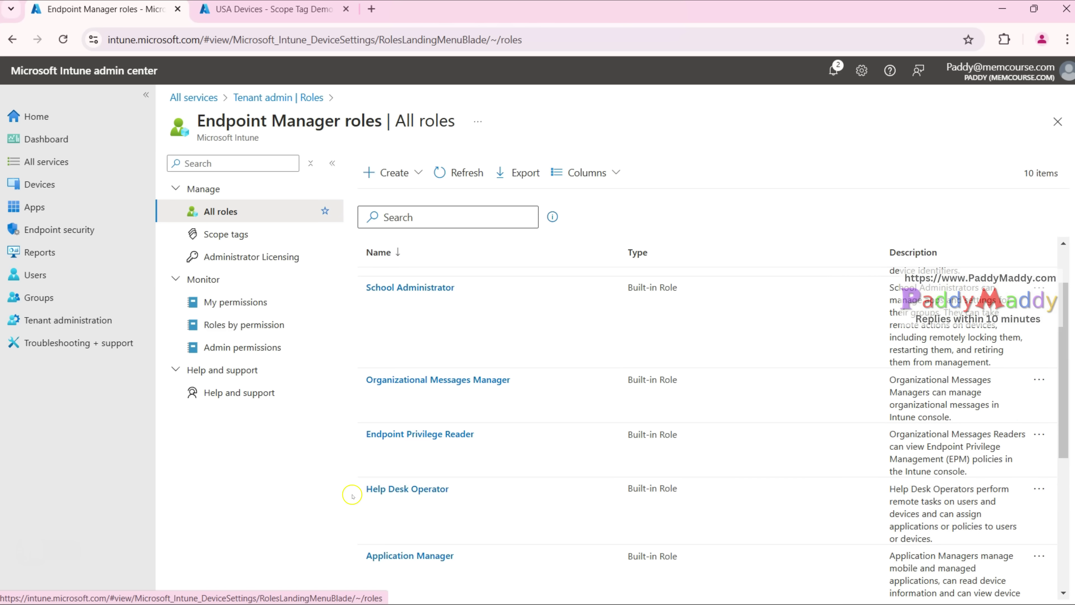
- Duplicate the built-in Help Desk Operator role under the name USA Help Deks Team Role and continue to its permissions
left_click(524, 510, "shift")
left_click(834, 489)
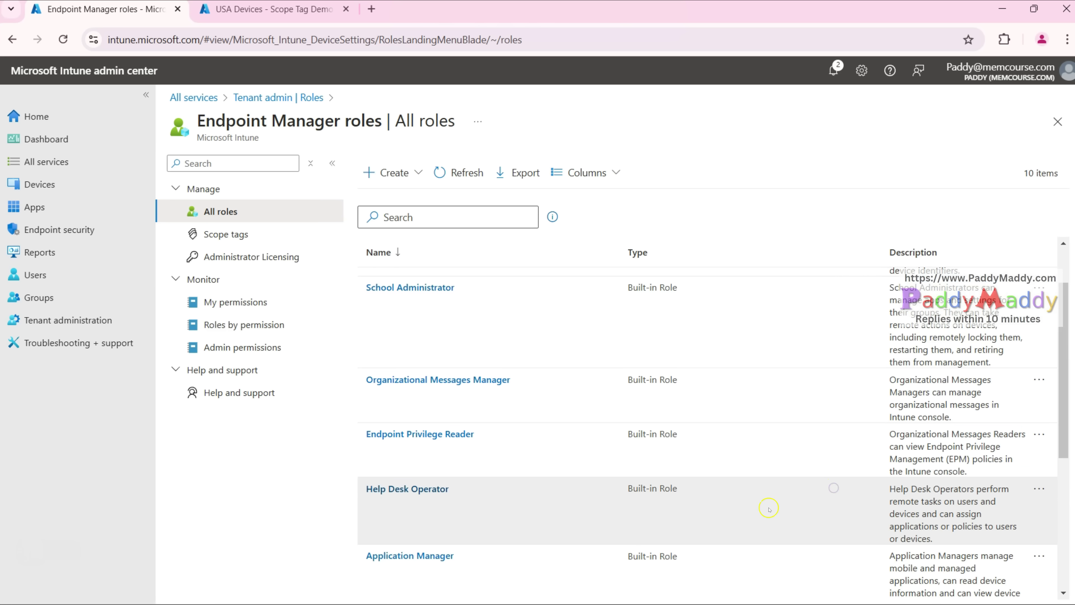
left_click(726, 490)
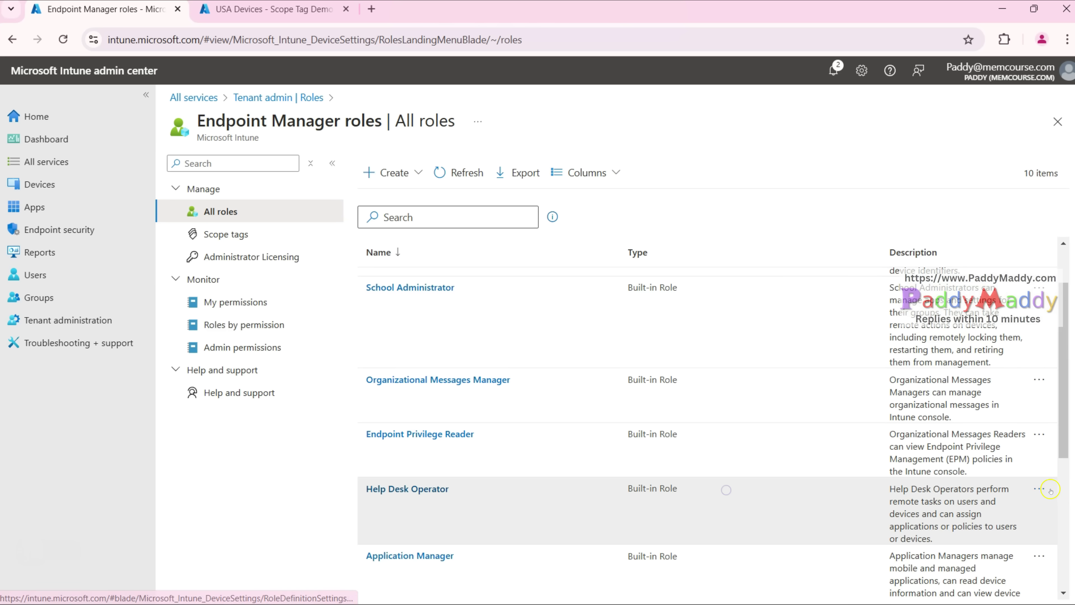
left_click(1048, 490)
left_click(1018, 515)
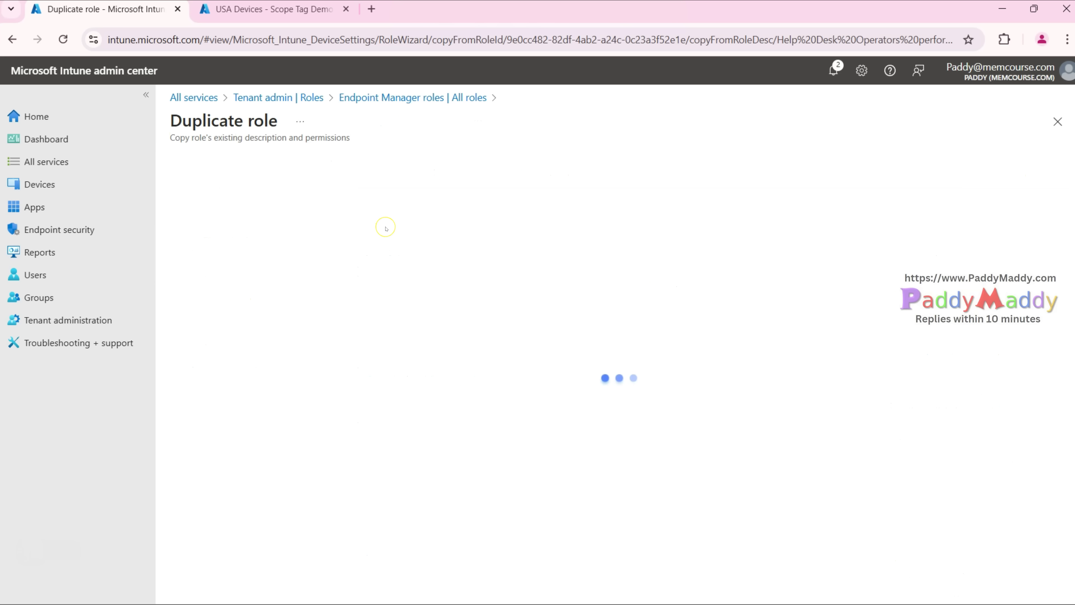
left_click(377, 205)
type("USA Help Deks Team ")
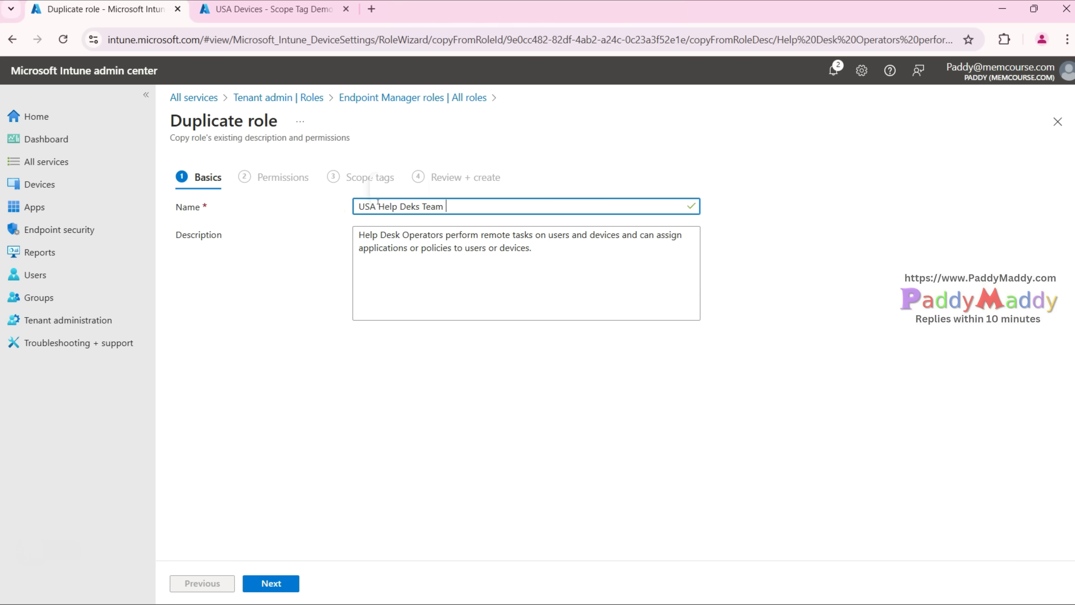
type("Role")
left_click(273, 583)
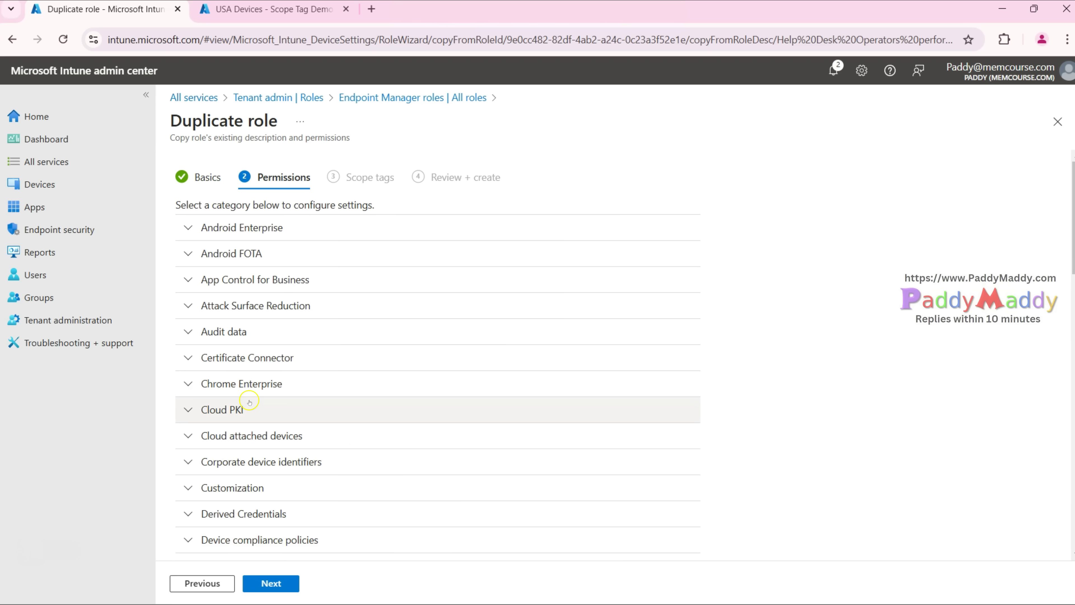
- Check the copied Android Enterprise permissions, and add the California, US and USA scope tags to the duplicated role
left_click(293, 226)
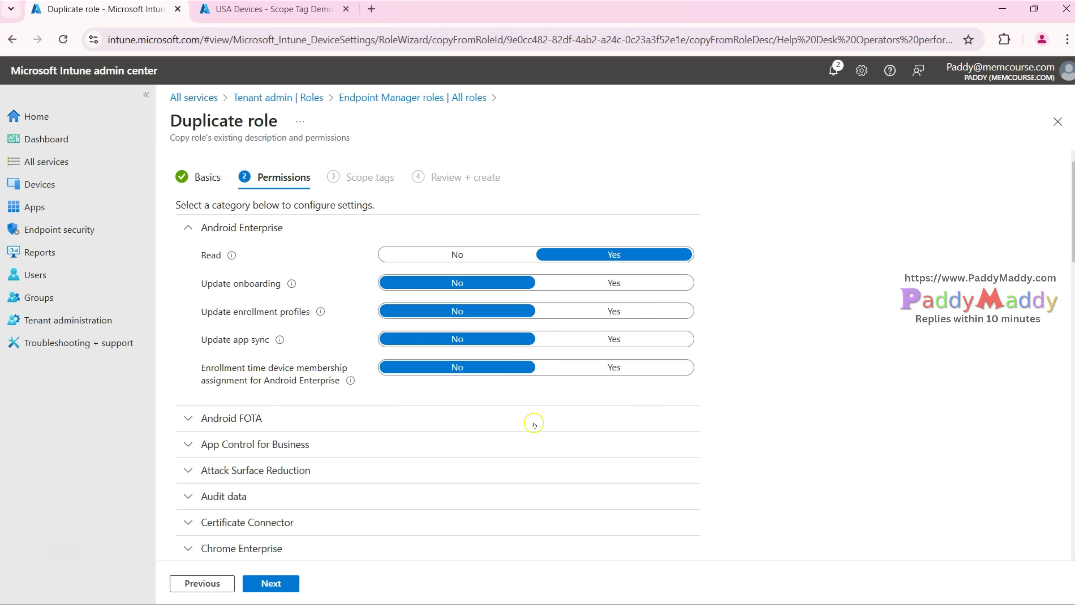
left_click(271, 583)
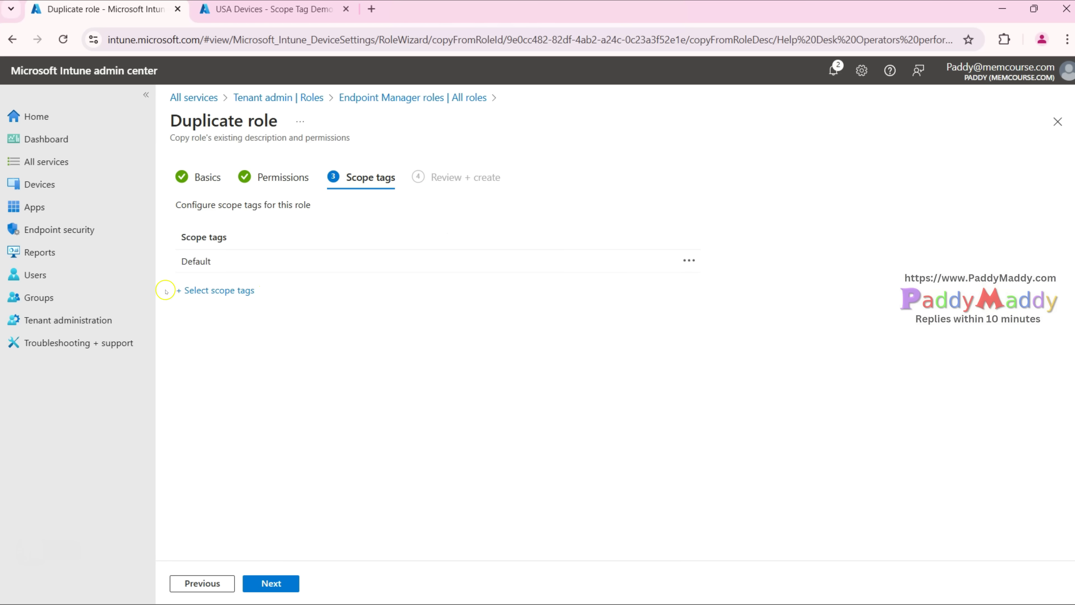
left_click_drag(177, 261, 252, 264)
left_click(688, 260)
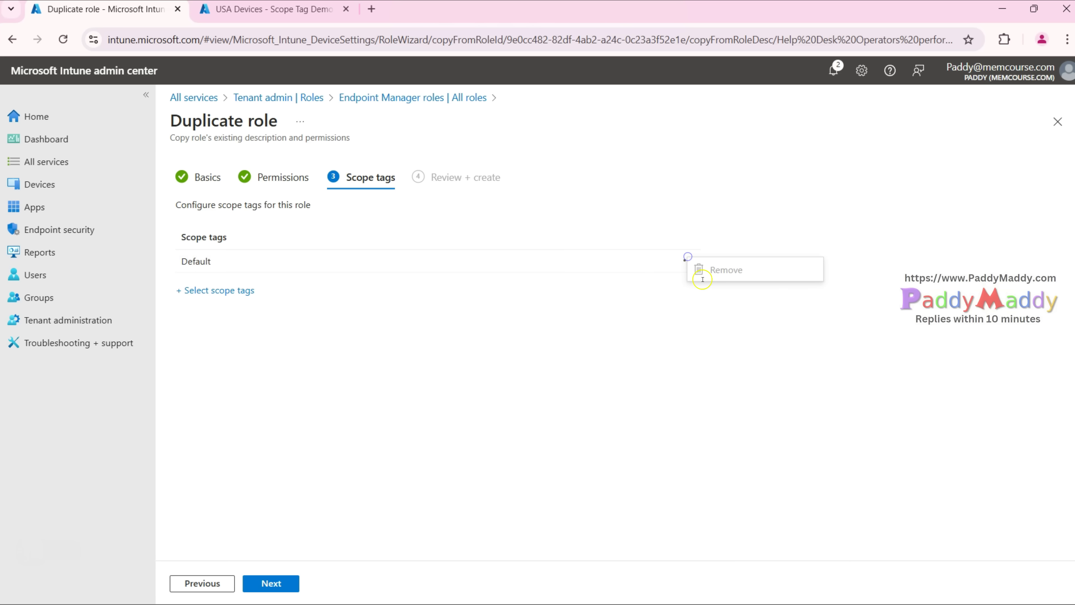
left_click(219, 291)
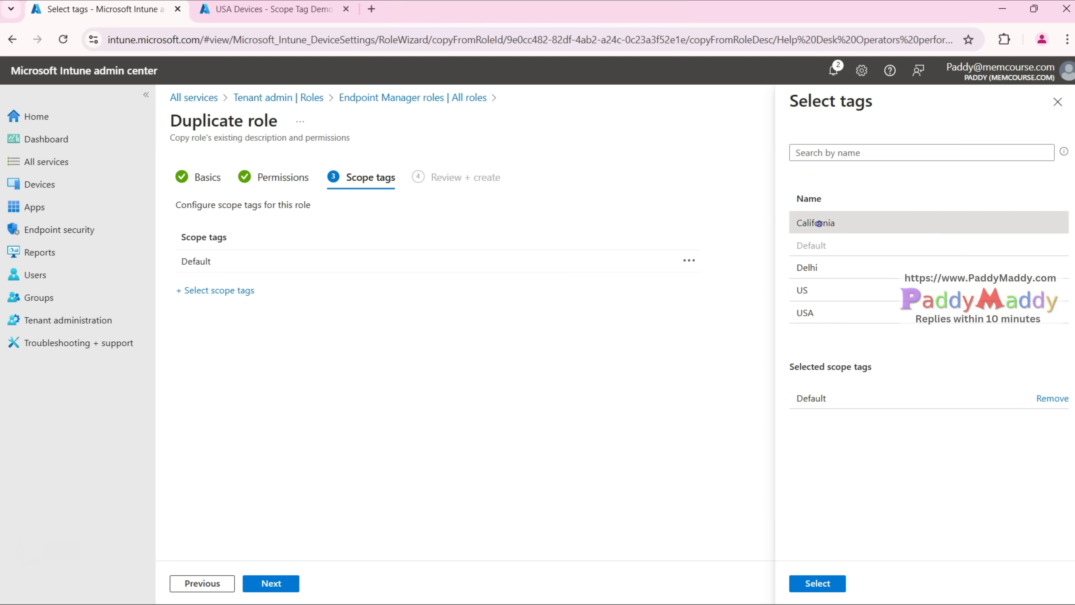
left_click(818, 222)
left_click(812, 292)
left_click(816, 314)
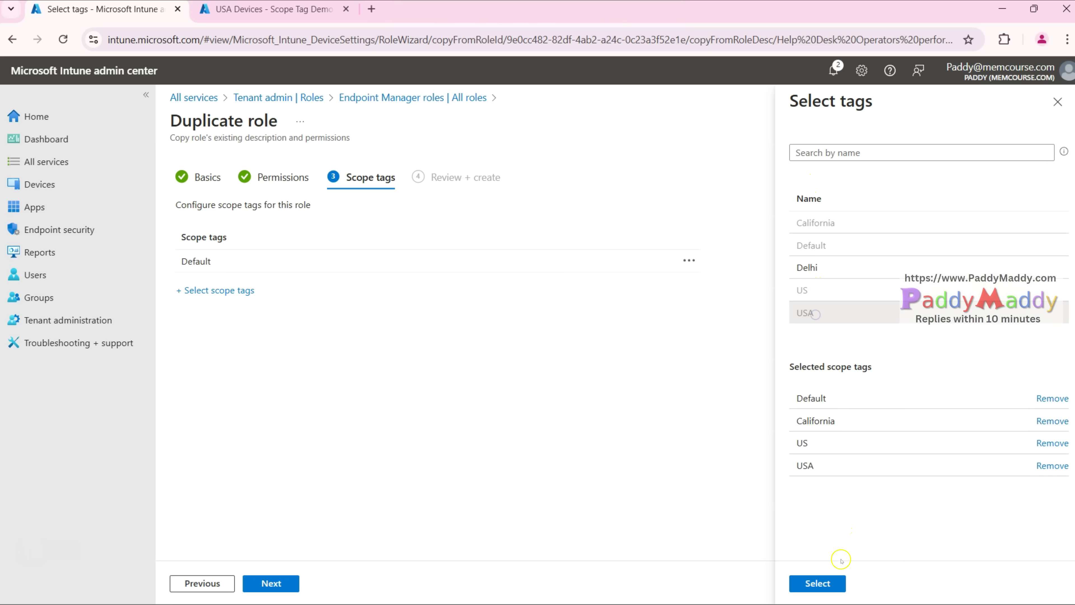
left_click(817, 583)
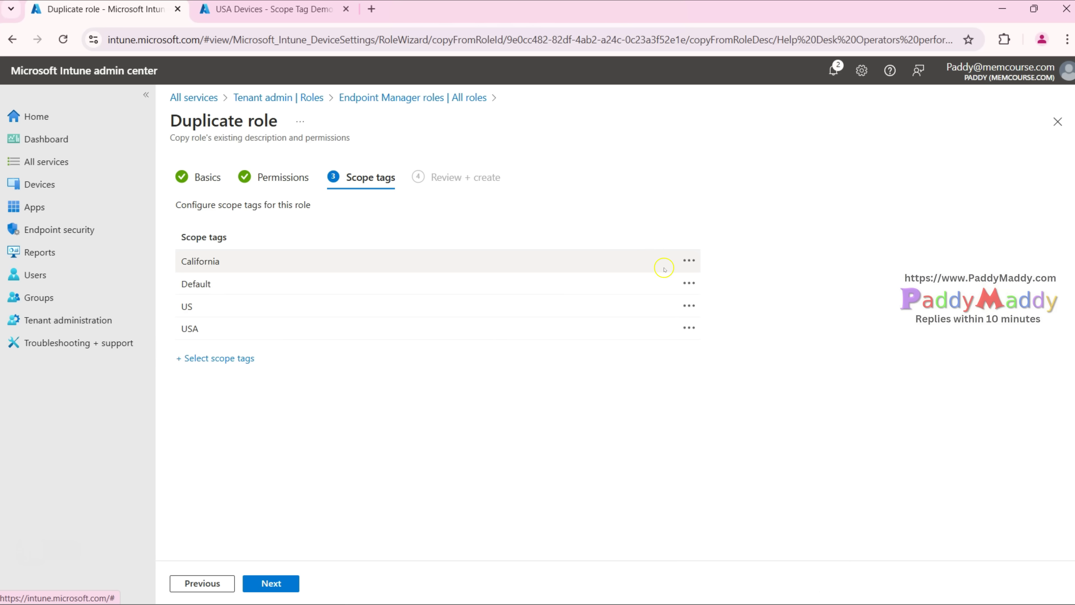
- Remove the Default scope tag from the duplicated role and create the role
left_click(689, 283)
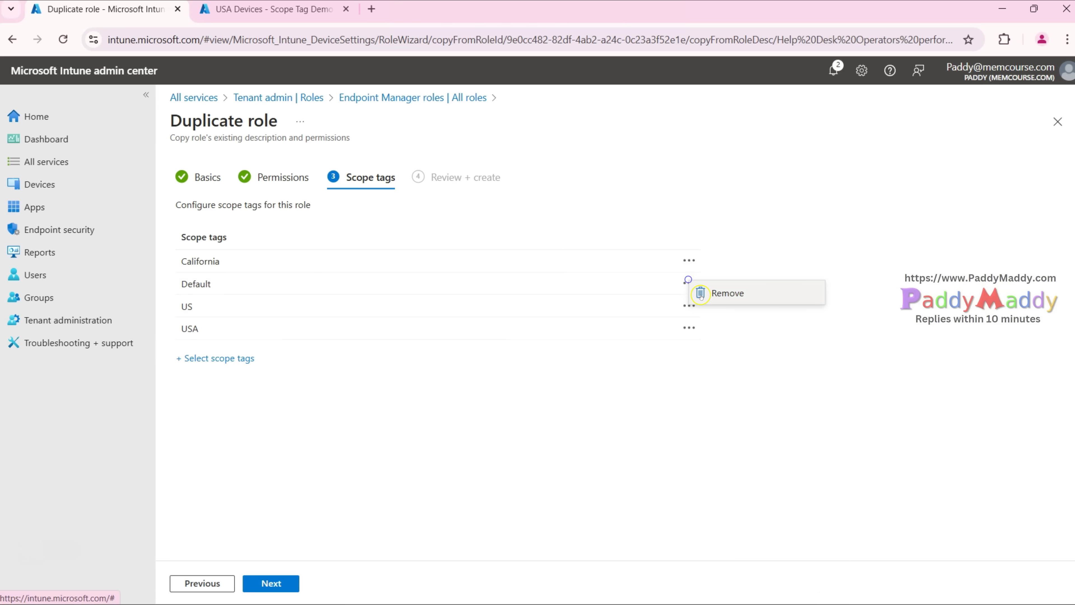
left_click(728, 296)
left_click(284, 585)
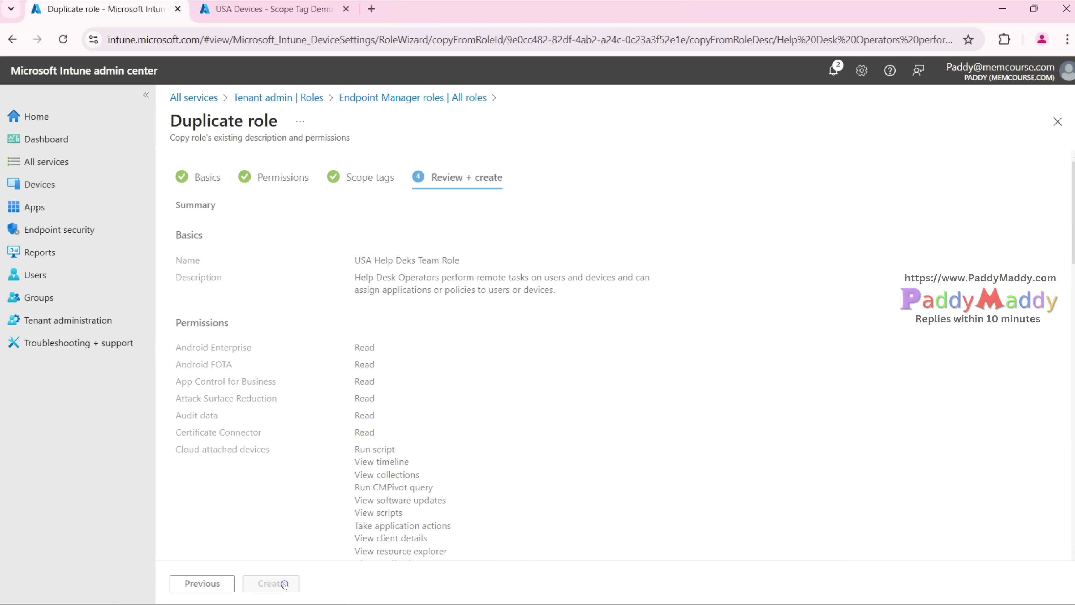
left_click(284, 585)
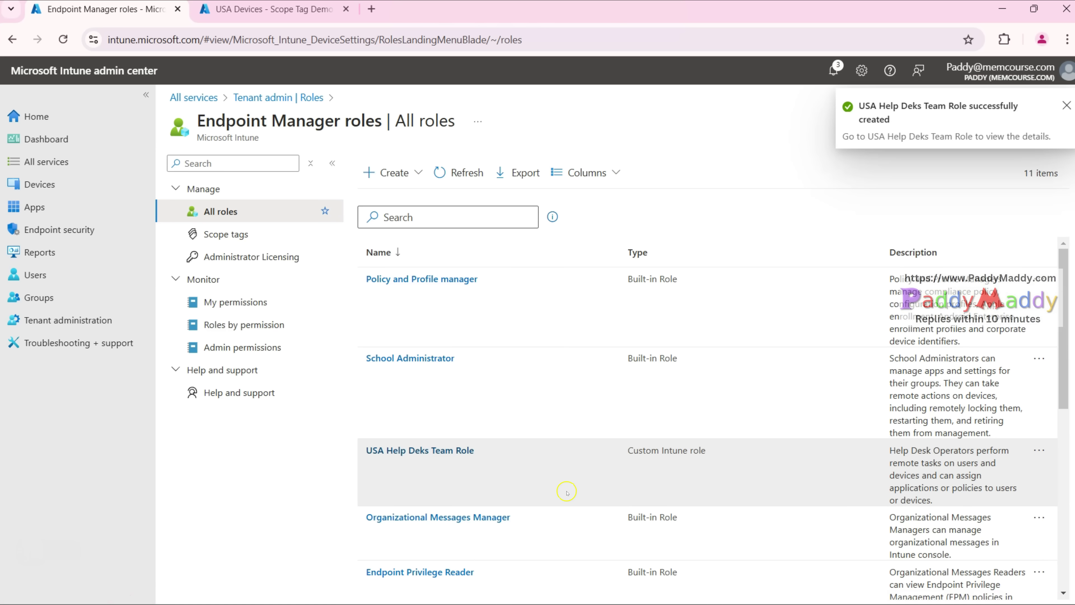
- Open the new custom role's properties and correct its name to USA Help Desk Team Role
left_click(421, 451)
left_click(224, 235)
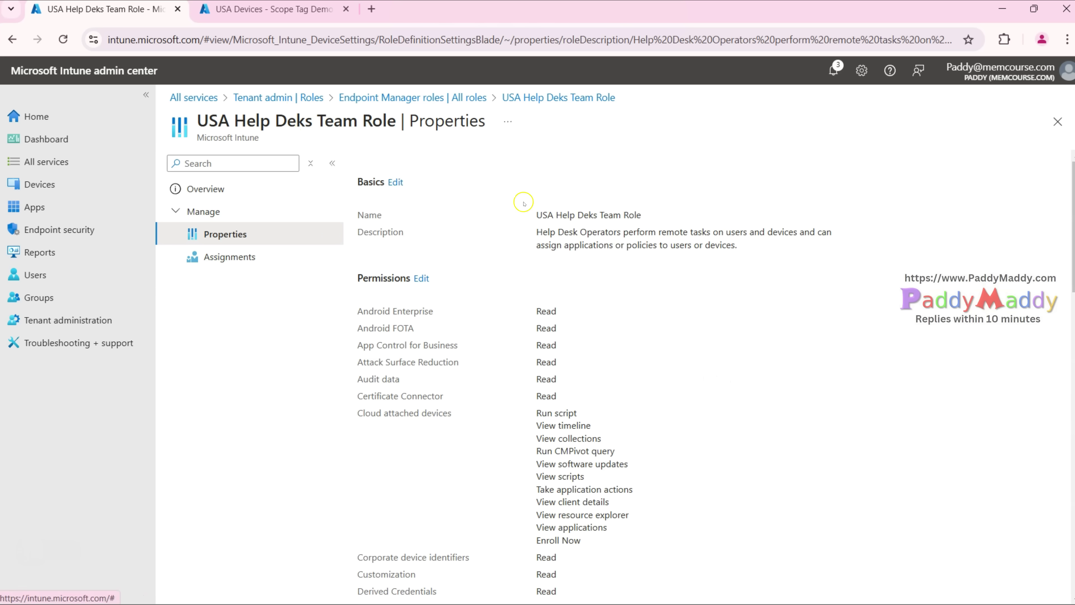
left_click_drag(535, 254, 671, 250)
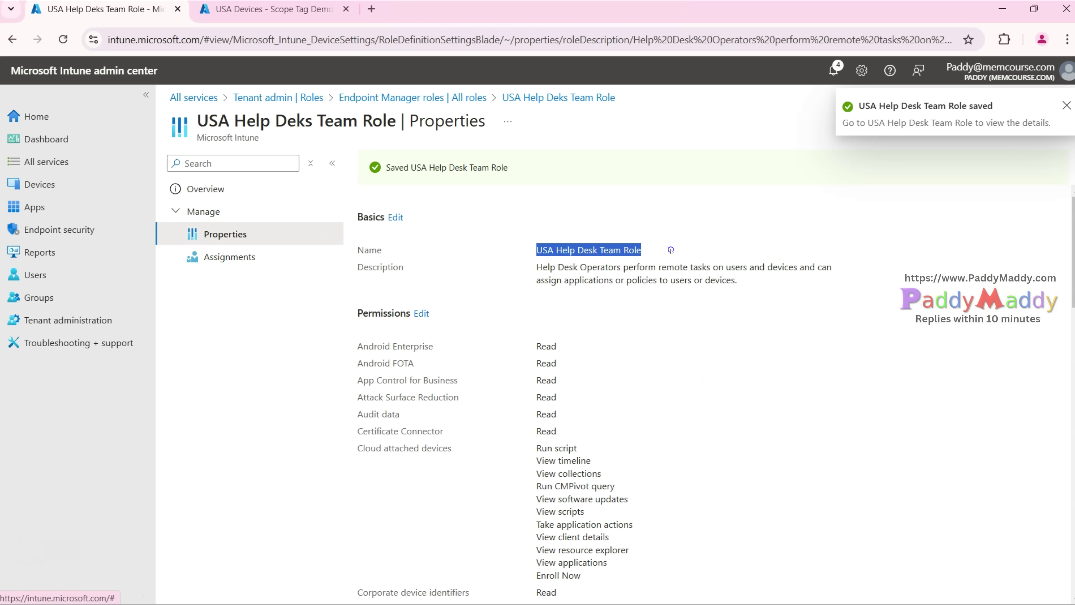
- Review the custom role's permissions and assignments, and return to the list of all roles
scroll(693, 461, "down", 5)
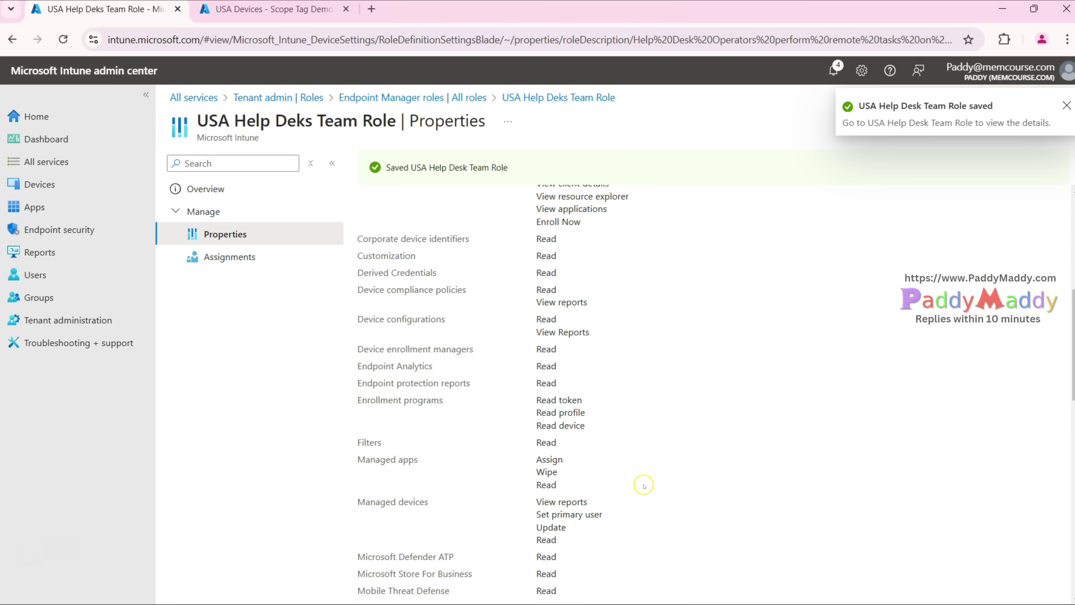
scroll(644, 485, "down", 9)
scroll(593, 422, "up", 14)
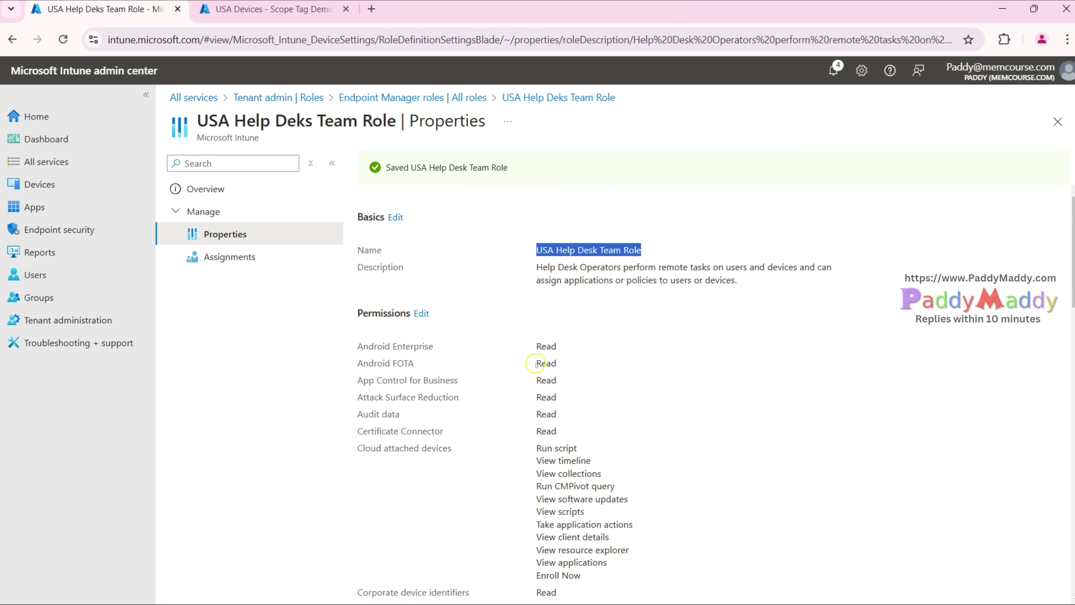
left_click_drag(536, 364, 662, 557)
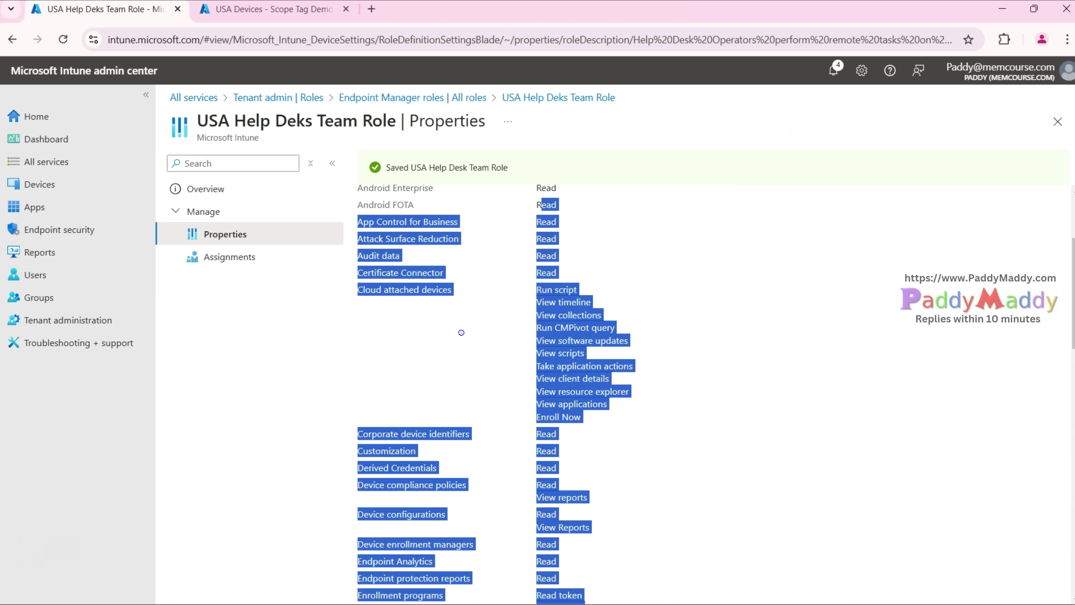
scroll(474, 351, "up", 4)
left_click(593, 341)
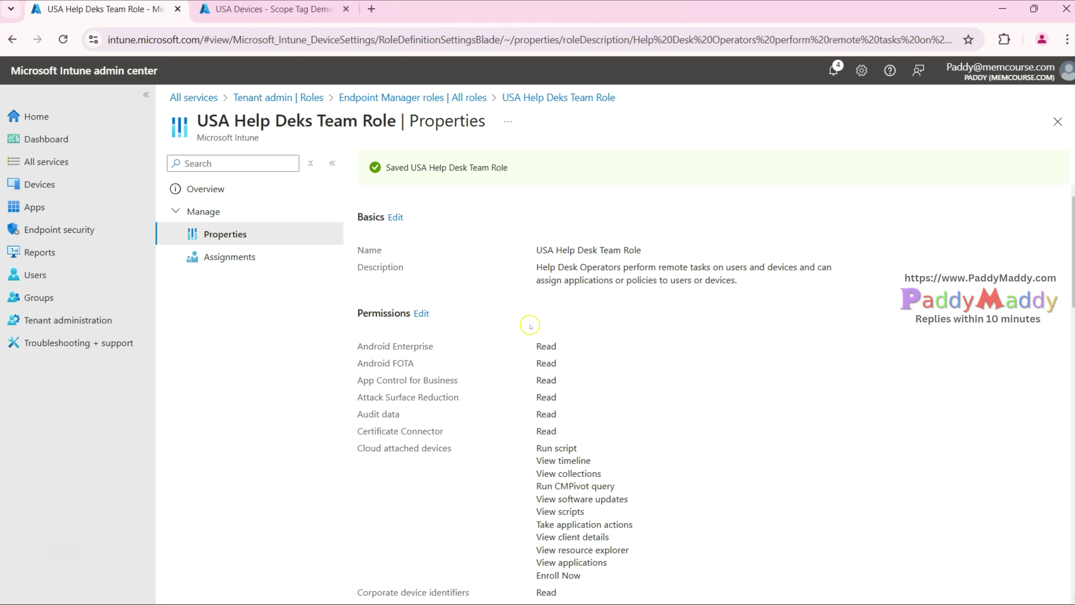
left_click(221, 256)
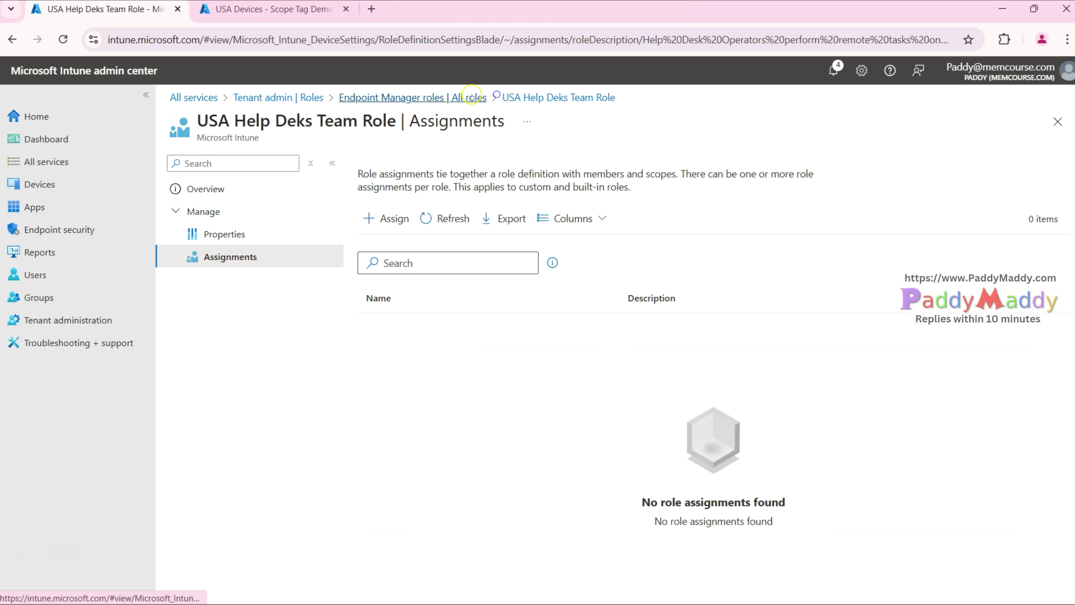
left_click(462, 98)
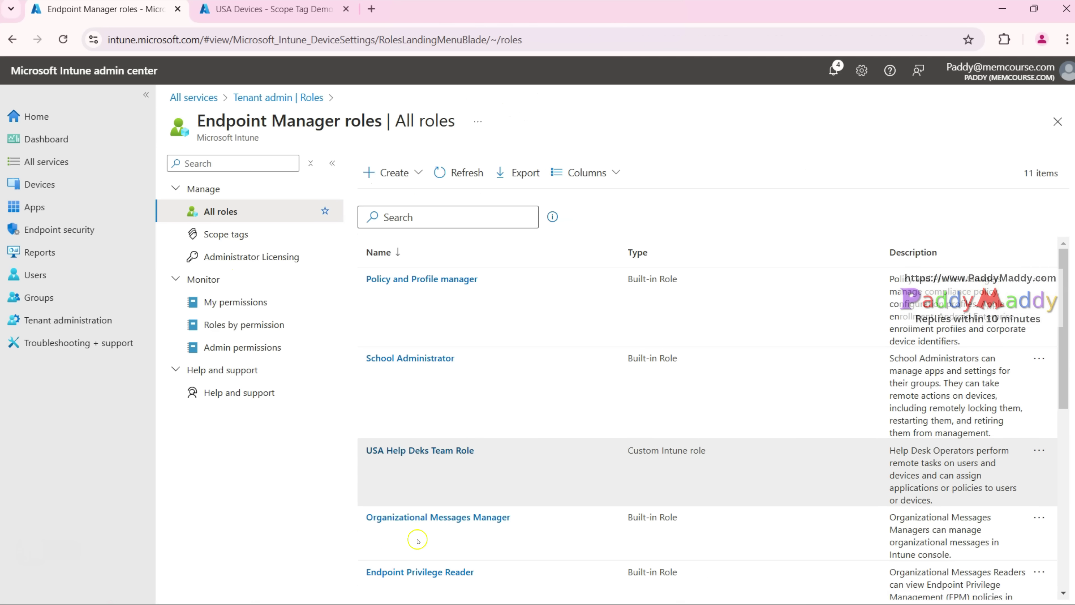
scroll(420, 459, "down", 5)
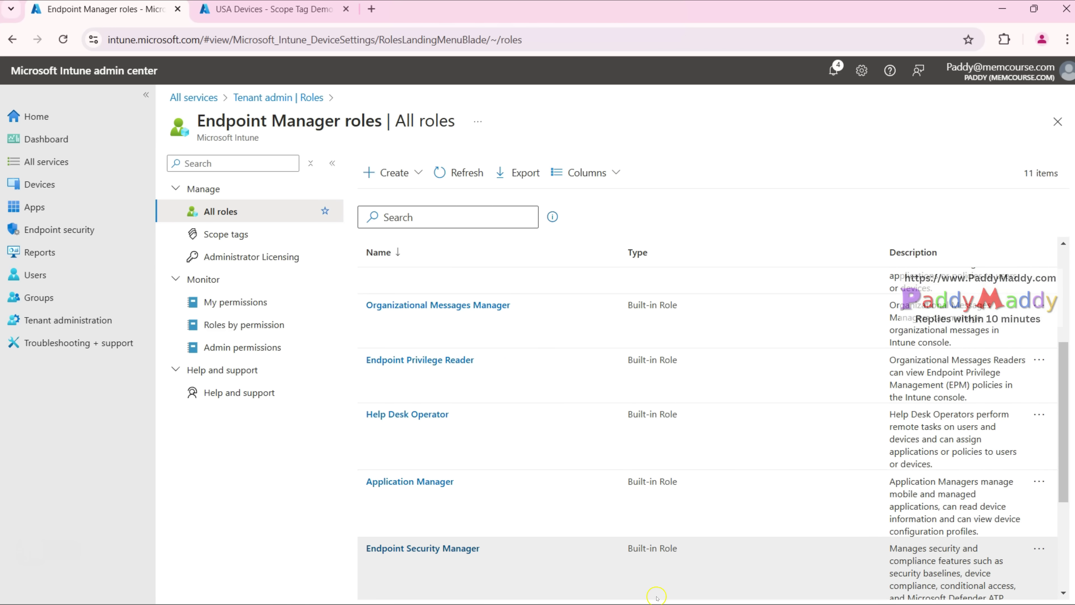
scroll(652, 589, "up", 5)
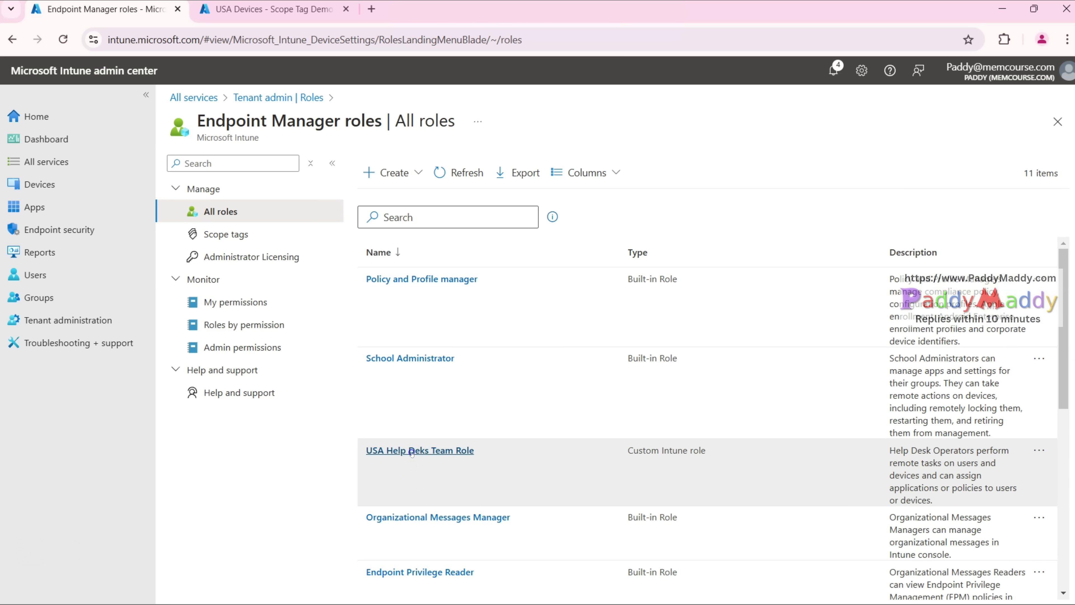
- Start a new assignment for the USA help desk role, name it USA Region and continue to its admin groups
left_click(410, 451)
left_click(220, 255)
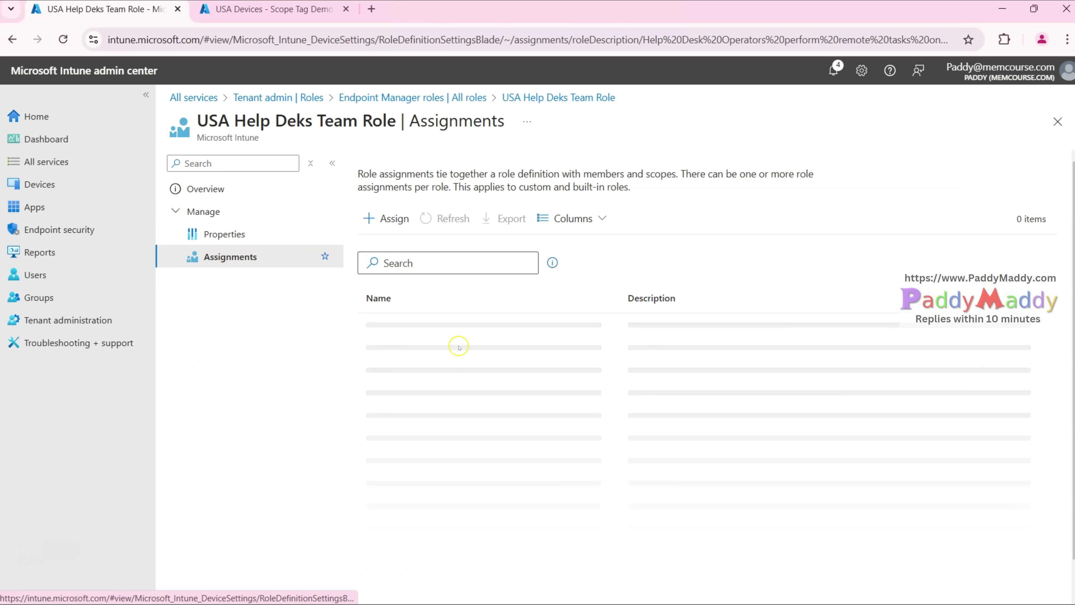
left_click(399, 218)
left_click(368, 204)
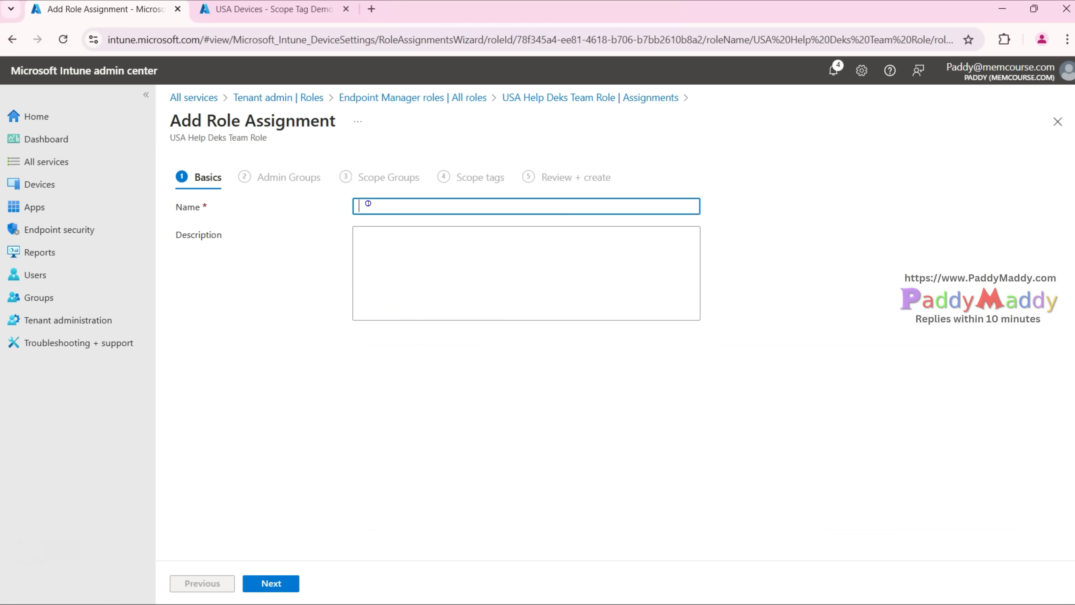
type("USA Region")
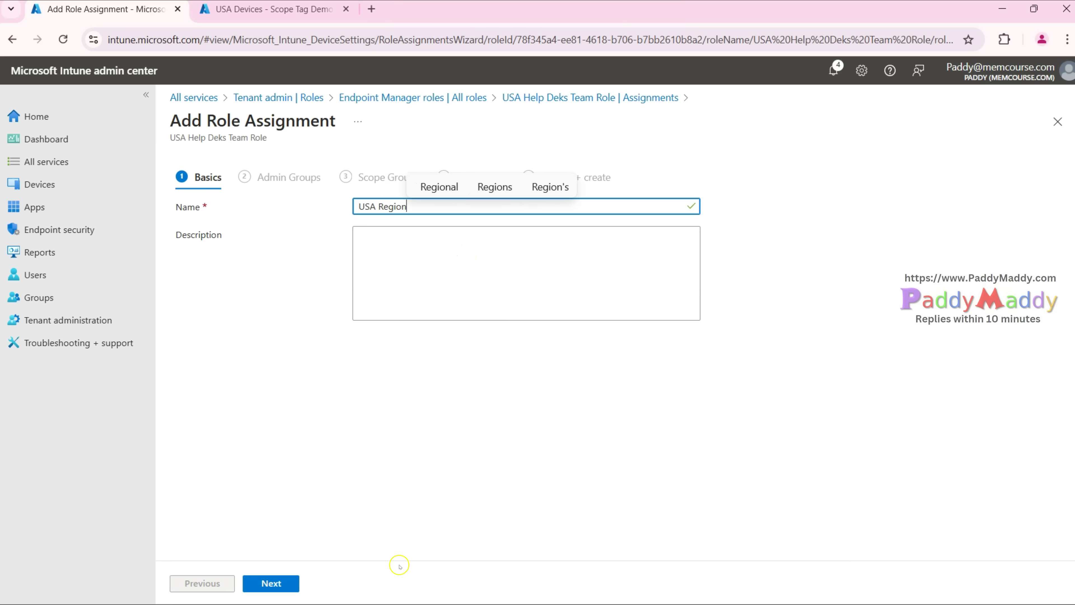
left_click(299, 588)
- Add Maddy Group as the admin group of the role assignment and continue to its scope groups
left_click(217, 256)
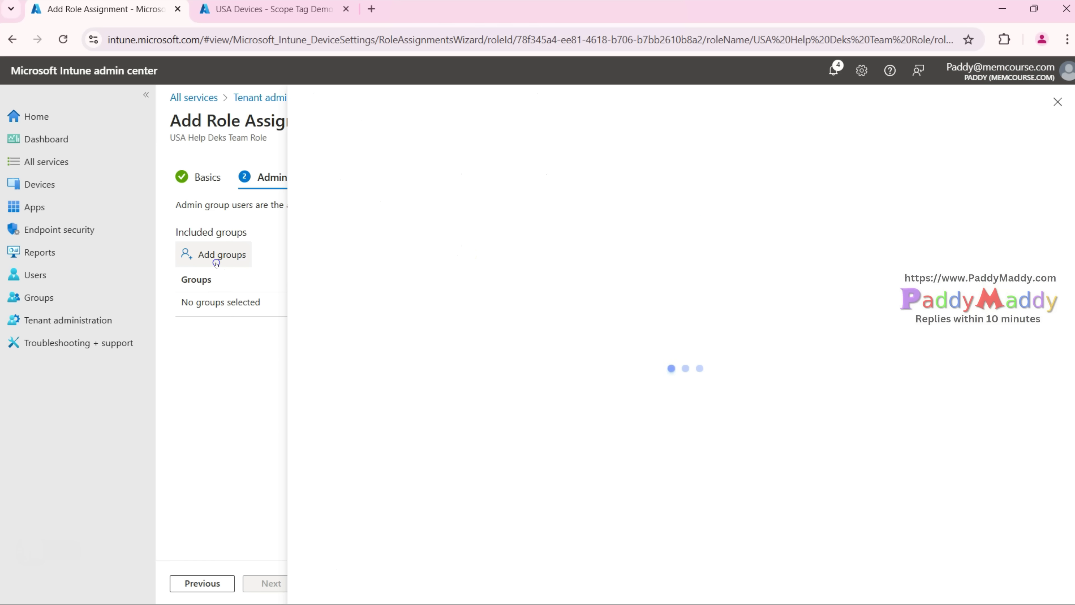
left_click(400, 204)
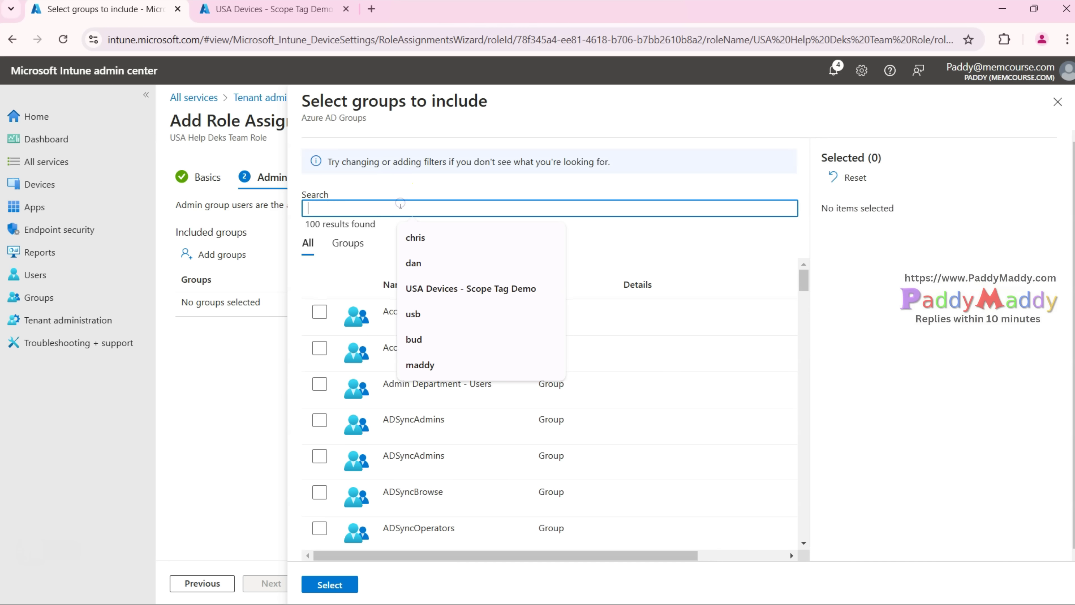
type("maddy")
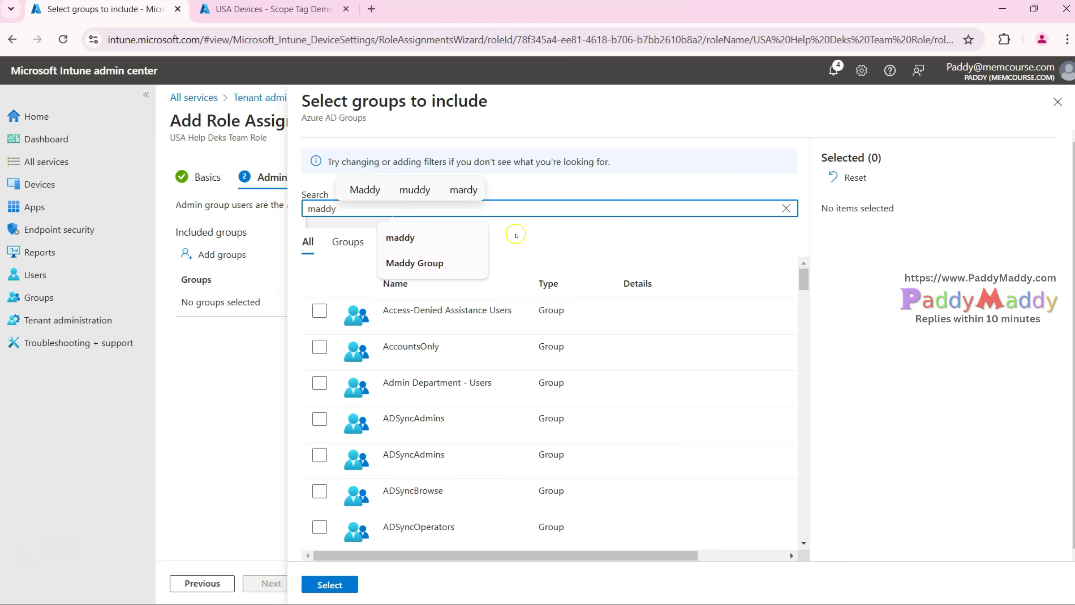
left_click(319, 313)
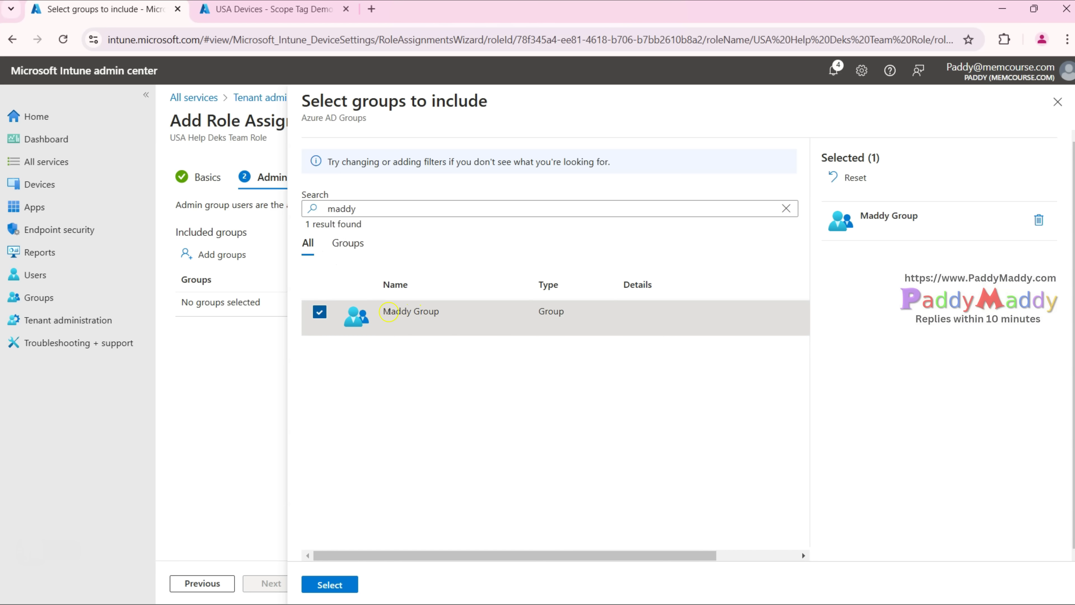
left_click_drag(386, 311, 453, 316)
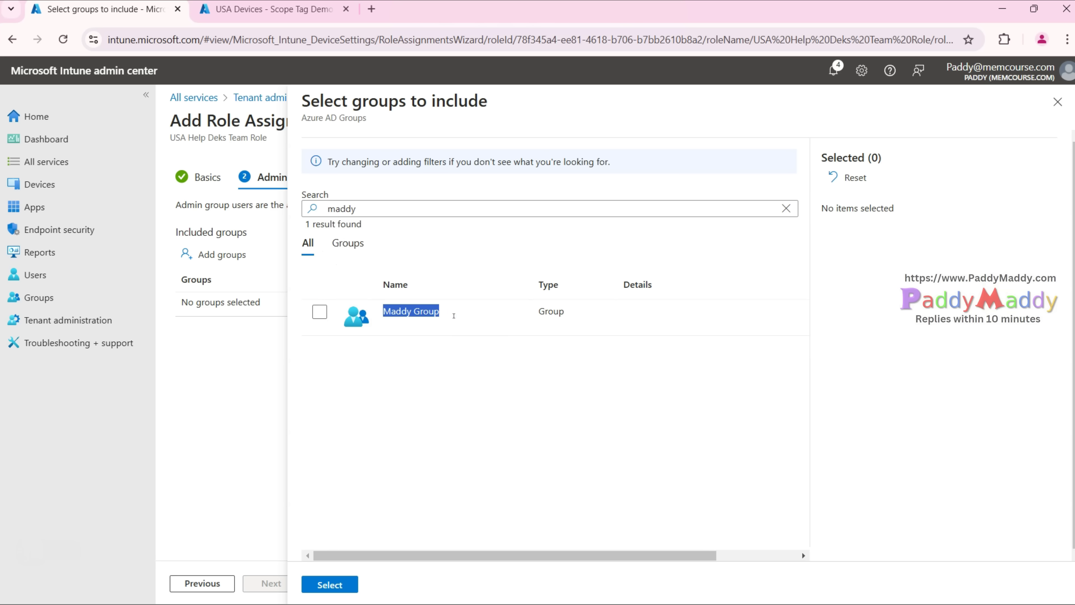
left_click(567, 396)
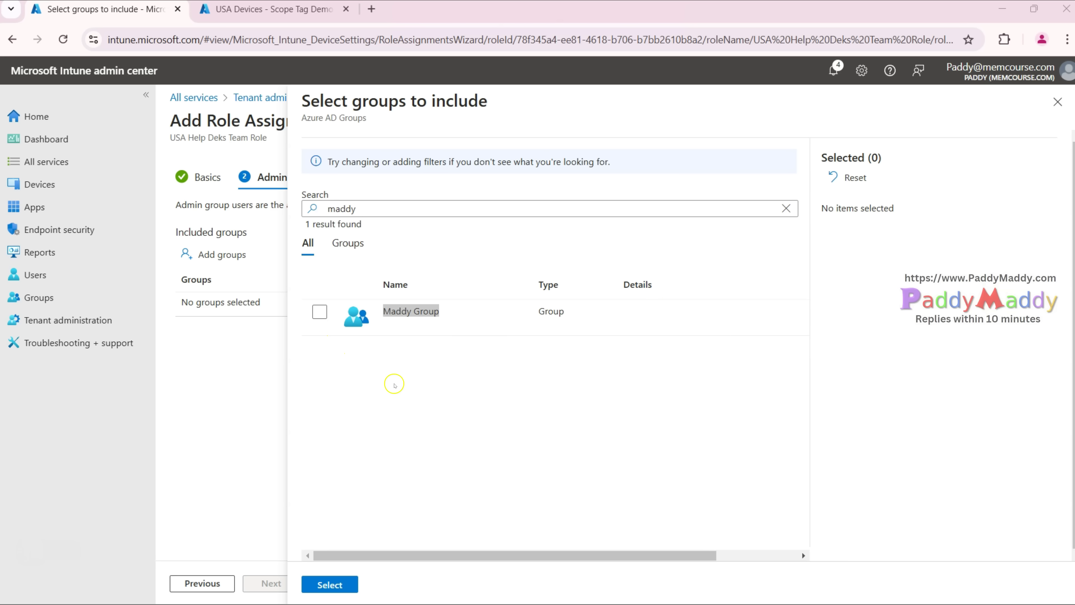
left_click(320, 312)
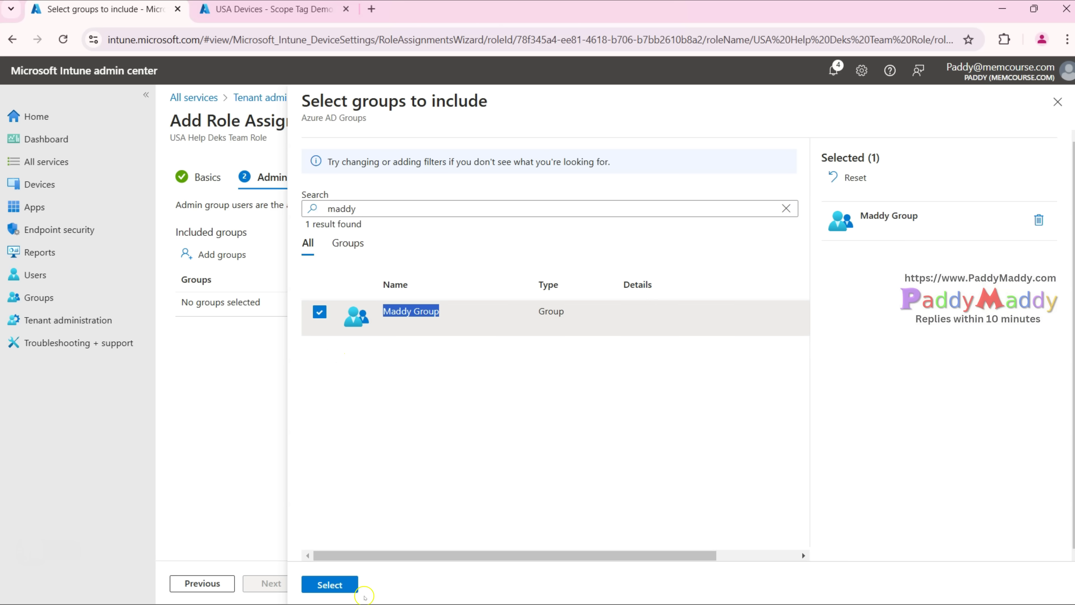
left_click(330, 585)
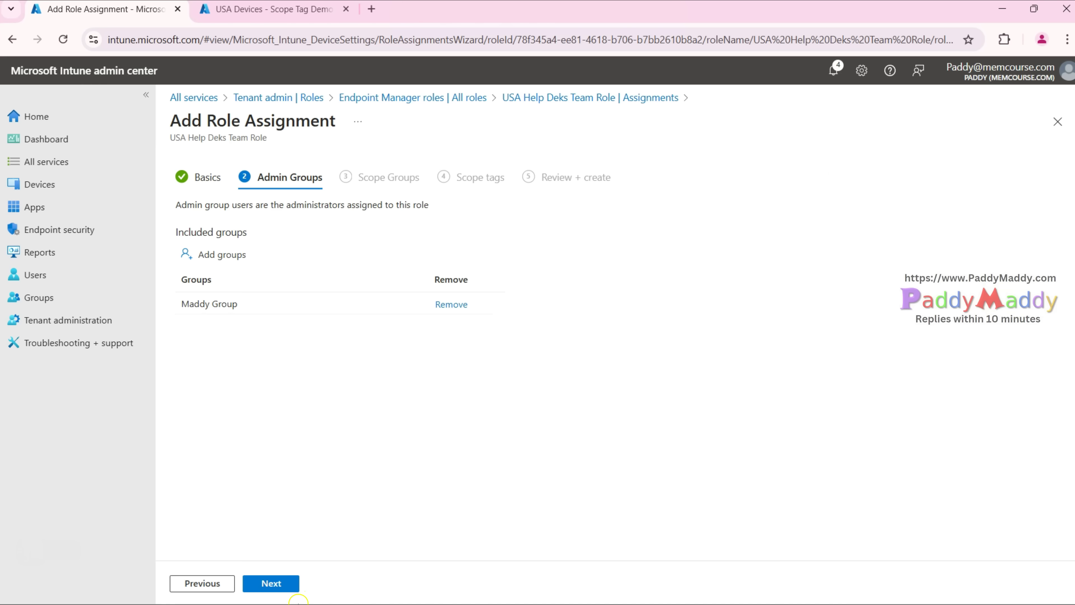
left_click(284, 584)
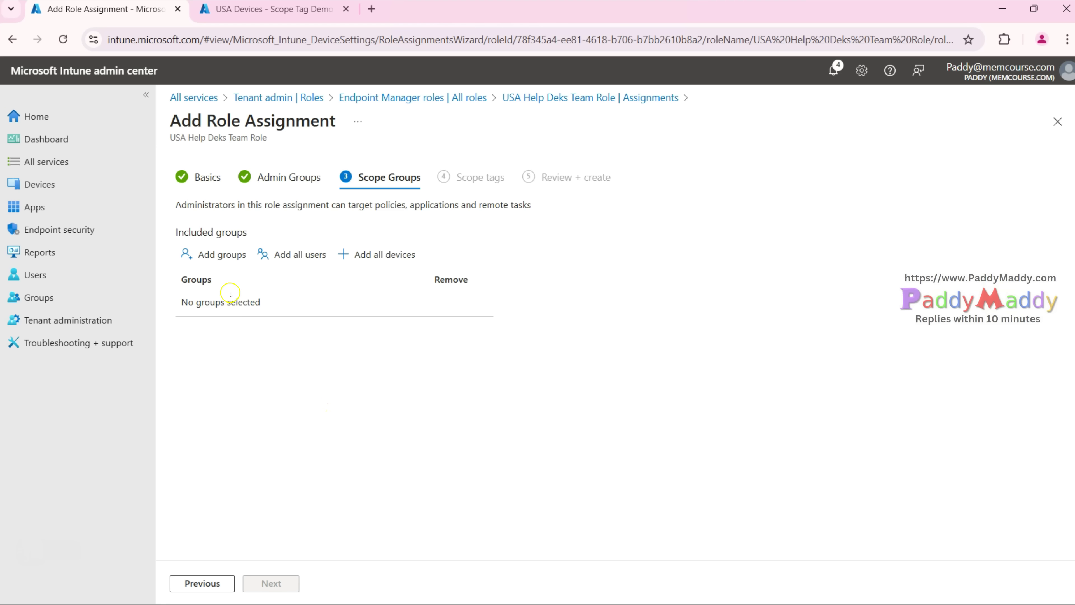
- Include the USA Devices - Scope Tag Demo group as the assignment's scope group and continue to its scope tags
left_click(214, 254)
left_click(394, 209)
type("scope")
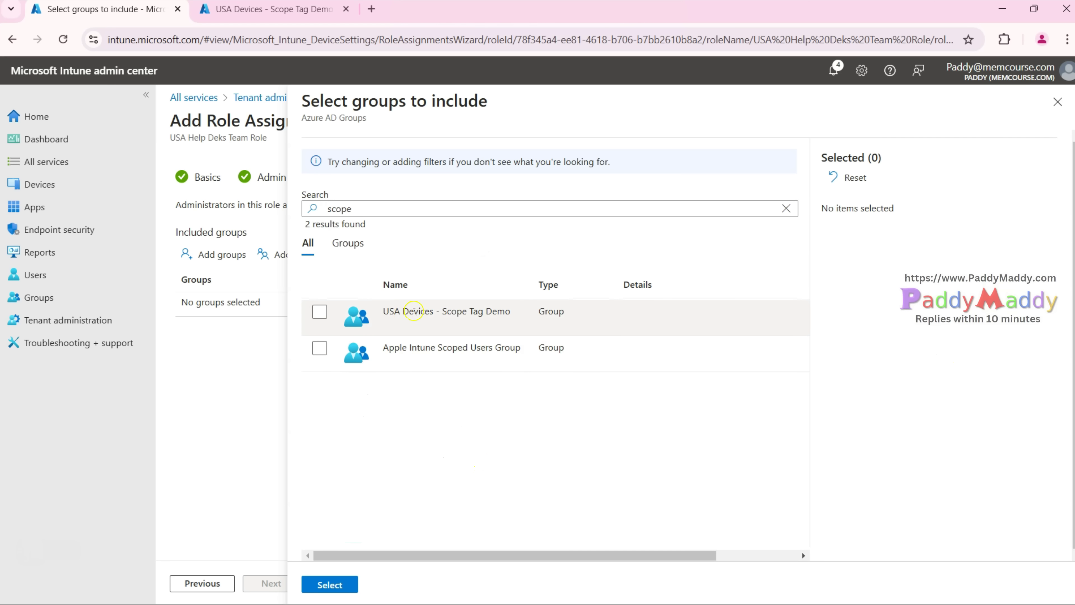
left_click(320, 313)
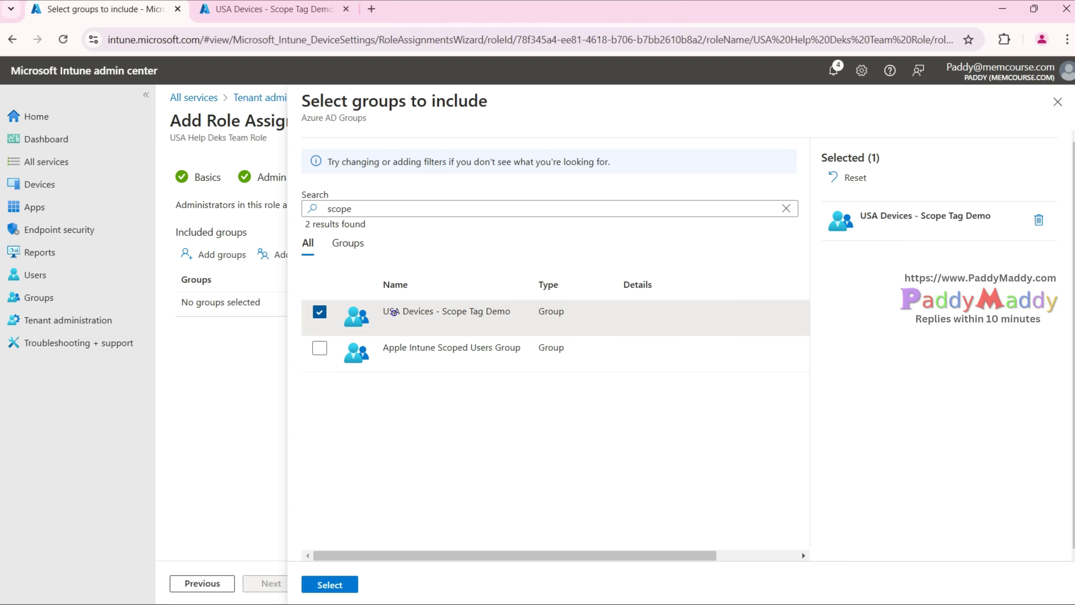
left_click_drag(389, 312, 536, 313)
left_click(337, 585)
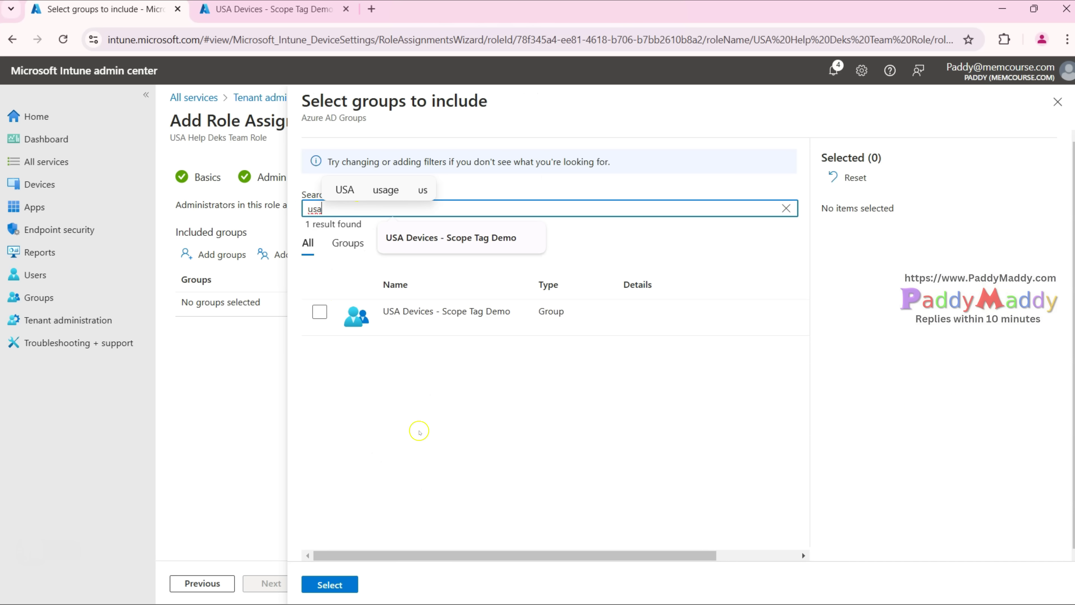
left_click(320, 311)
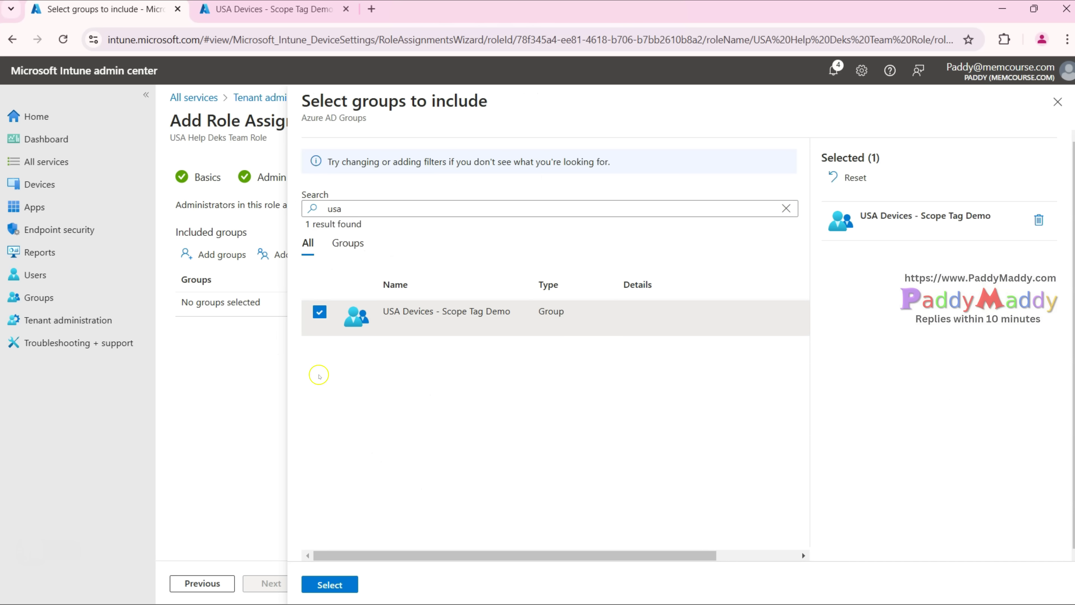
left_click_drag(383, 312, 528, 321)
left_click(320, 312)
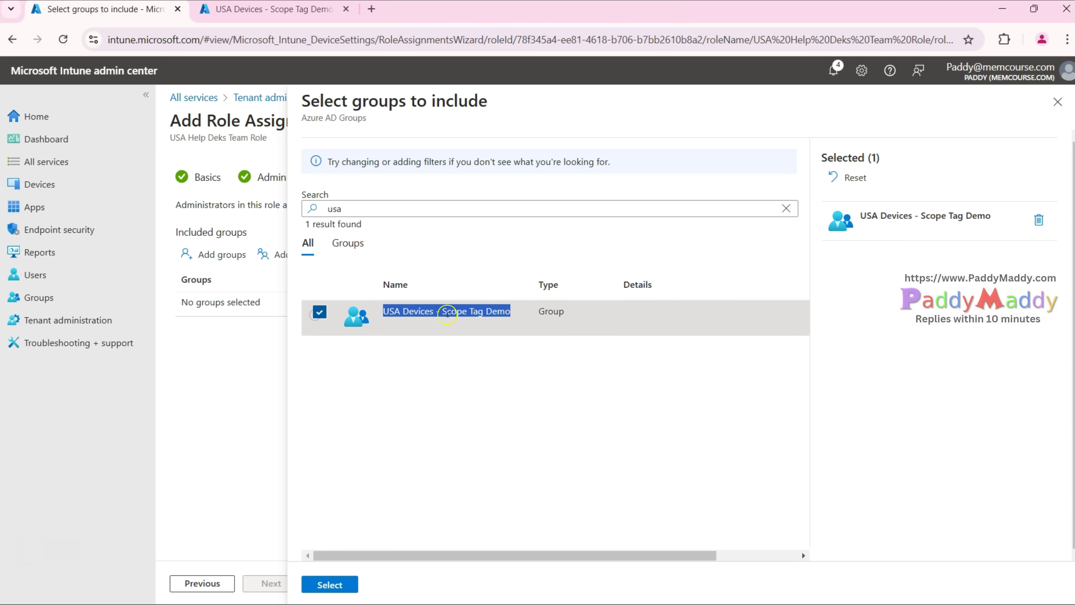
left_click(330, 584)
left_click_drag(180, 305, 315, 305)
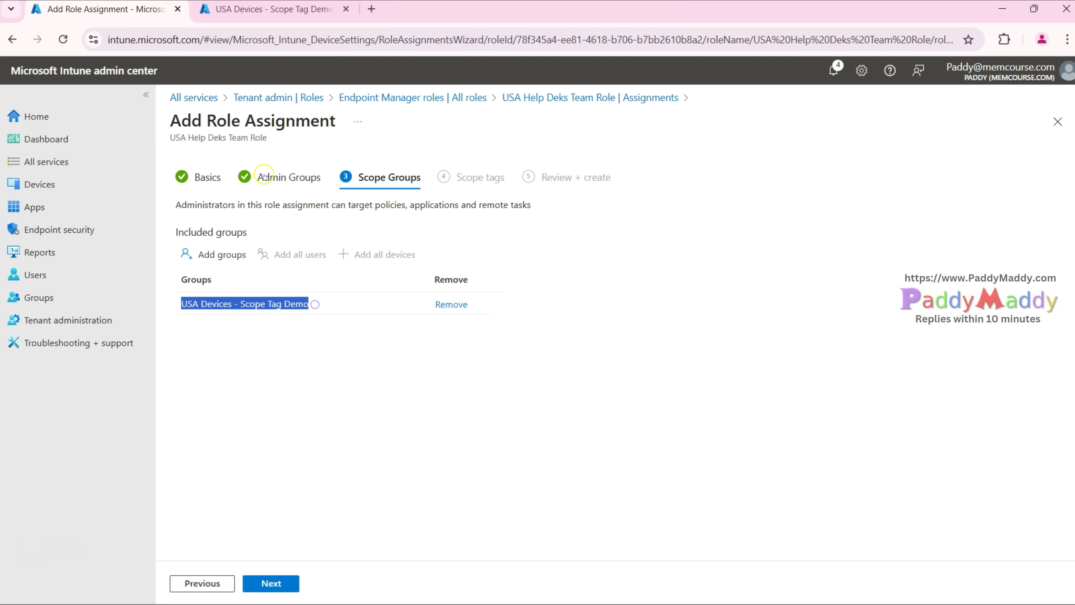
left_click(283, 585)
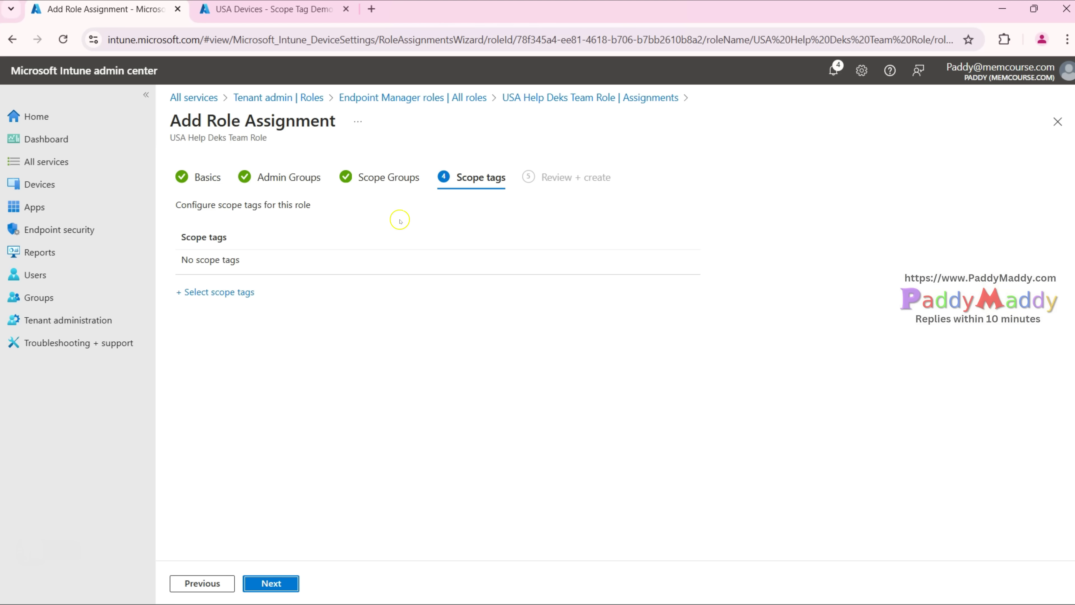
- Select the USA, US and California scope tags for the assignment and create it
left_click(219, 292)
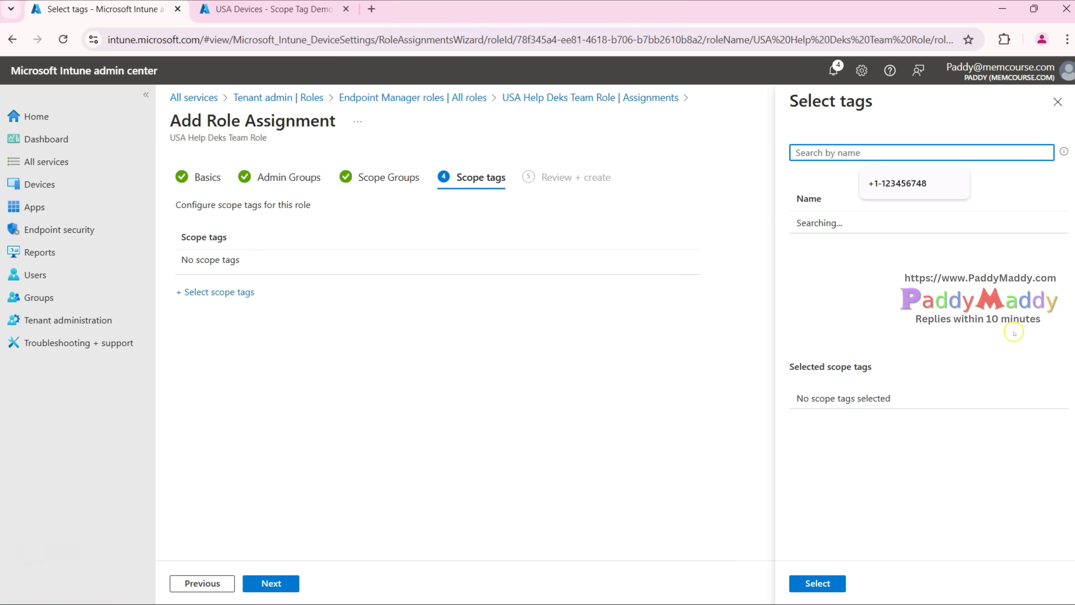
left_click(807, 313)
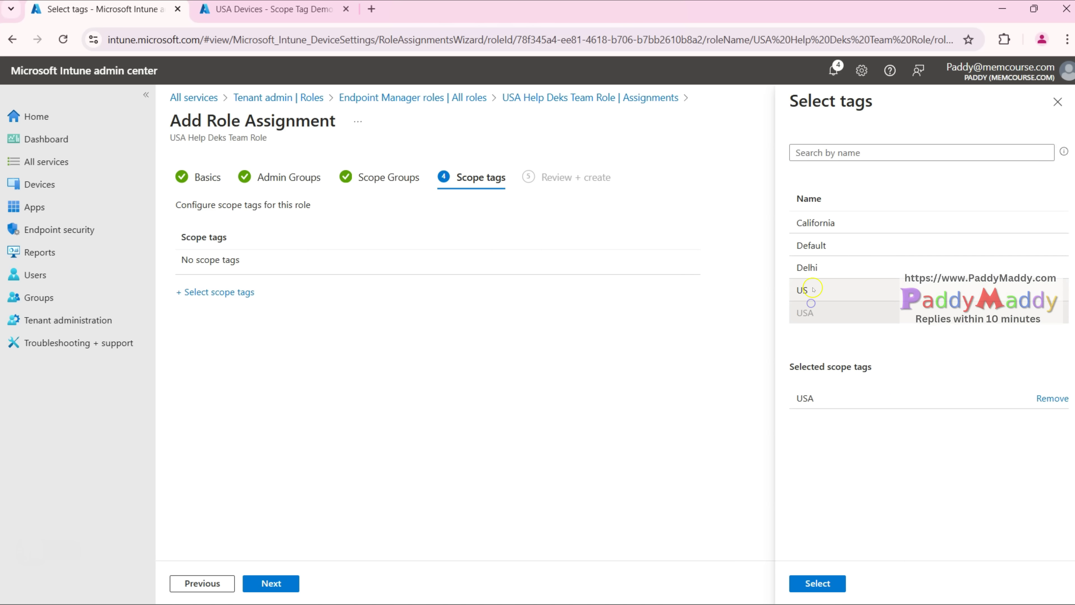
left_click(813, 288)
left_click(828, 222)
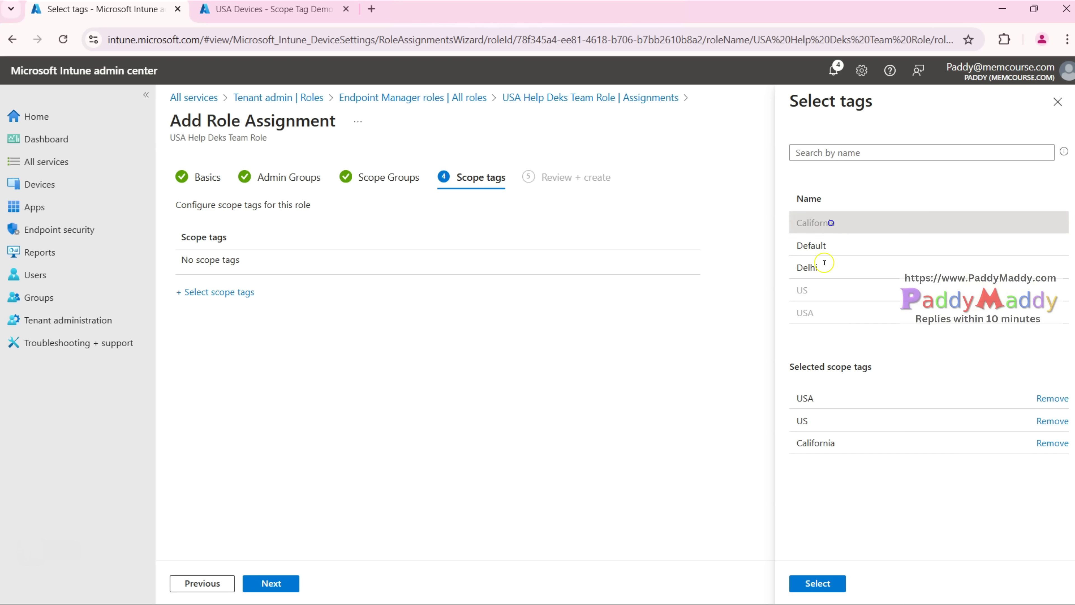
left_click(824, 585)
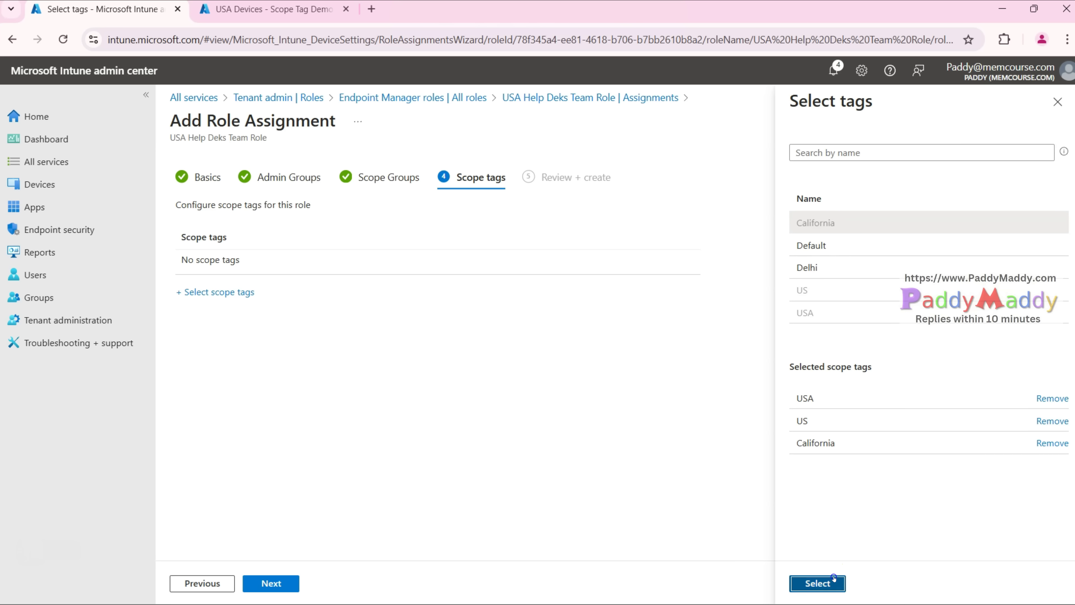
left_click(281, 581)
left_click(282, 581)
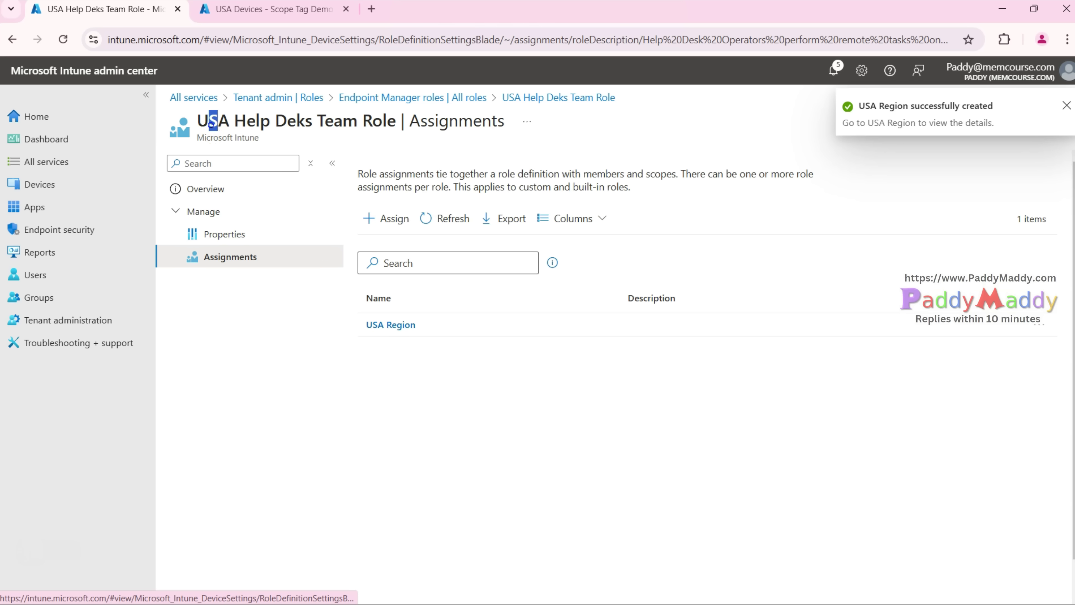
left_click_drag(211, 124, 383, 122)
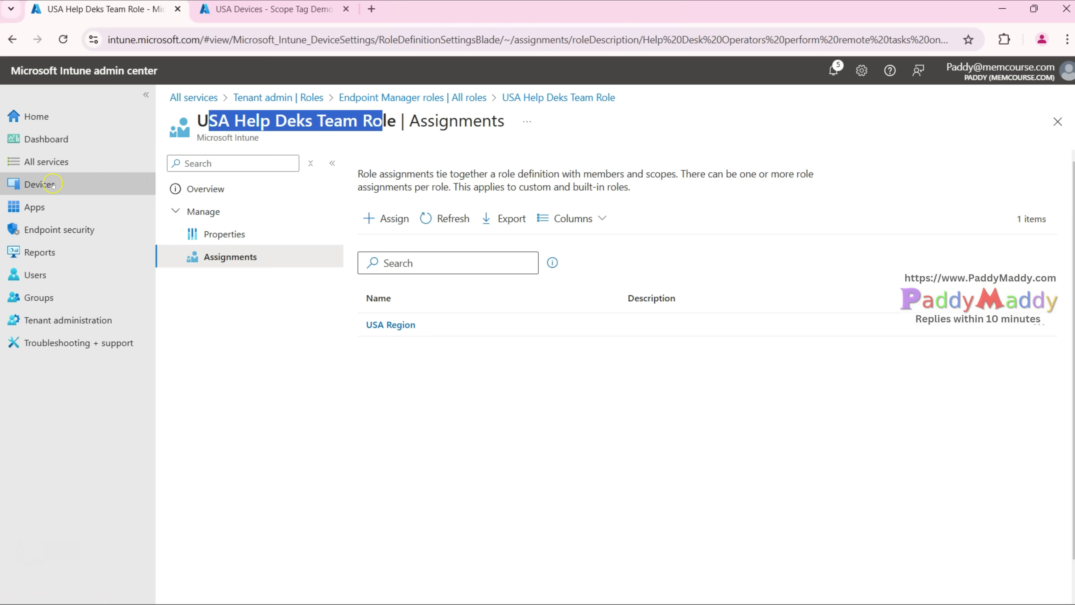
- Compare the list of Windows devices with the members of the USA Devices - Scope Tag Demo group
left_click(95, 185)
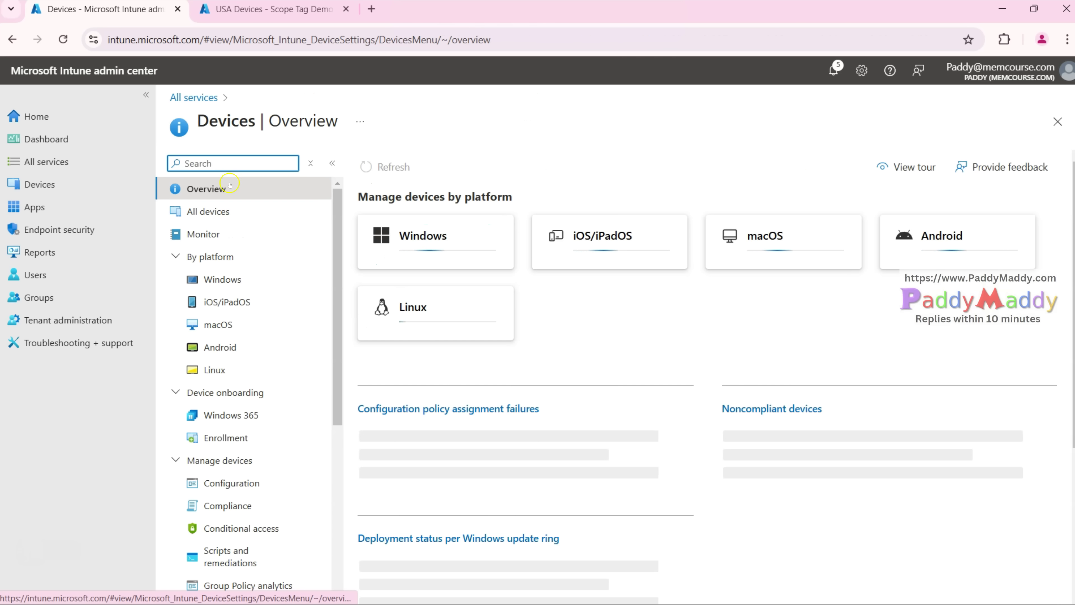
left_click(222, 276)
left_click(278, 10)
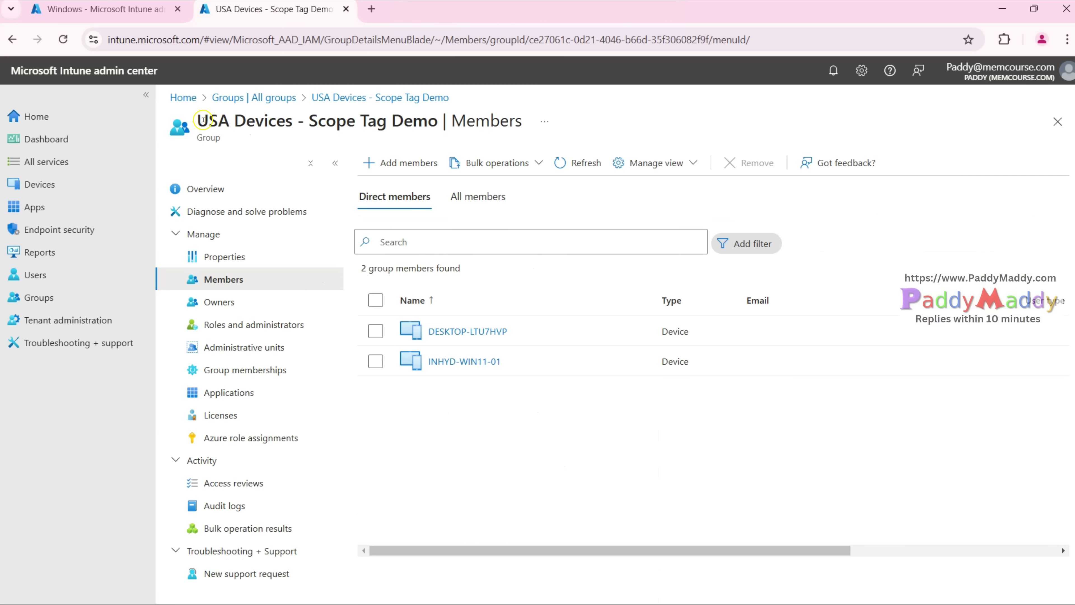
left_click_drag(203, 121, 451, 121)
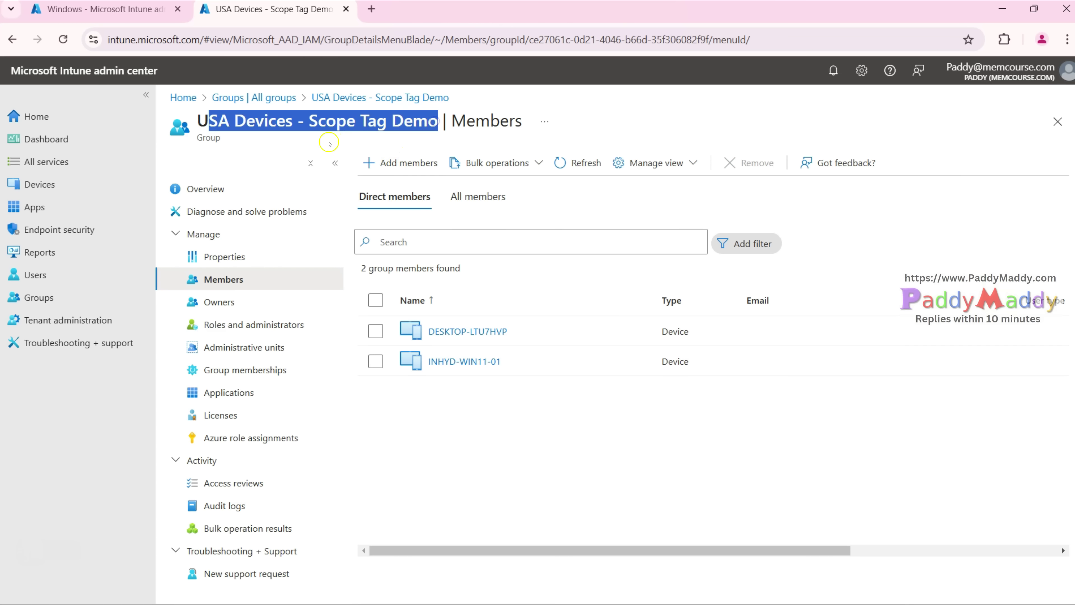
left_click(200, 115)
left_click_drag(199, 115, 422, 115)
left_click(118, 13)
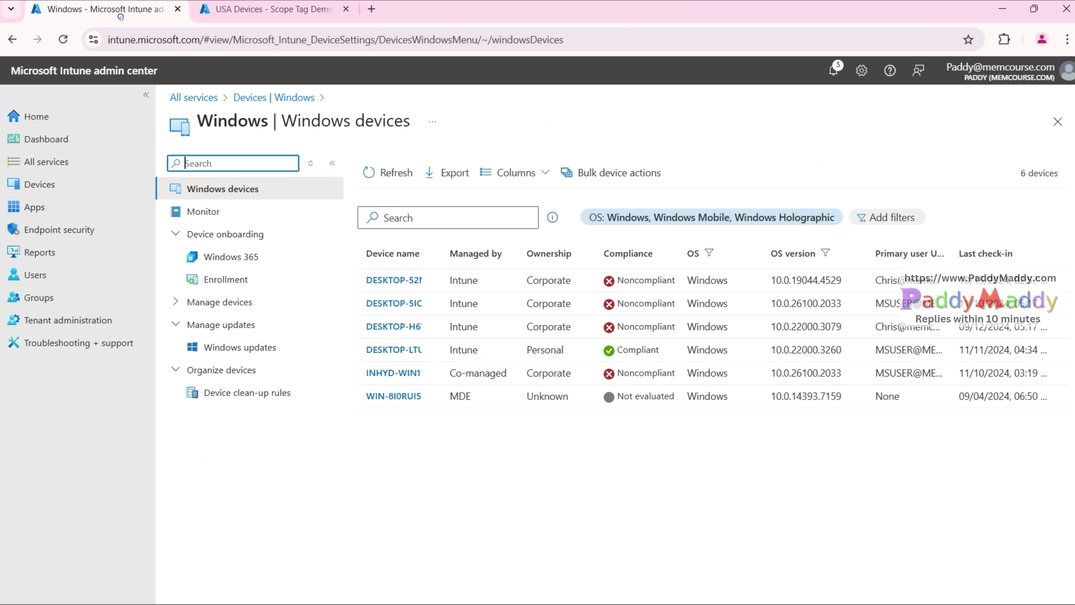
left_click(296, 9)
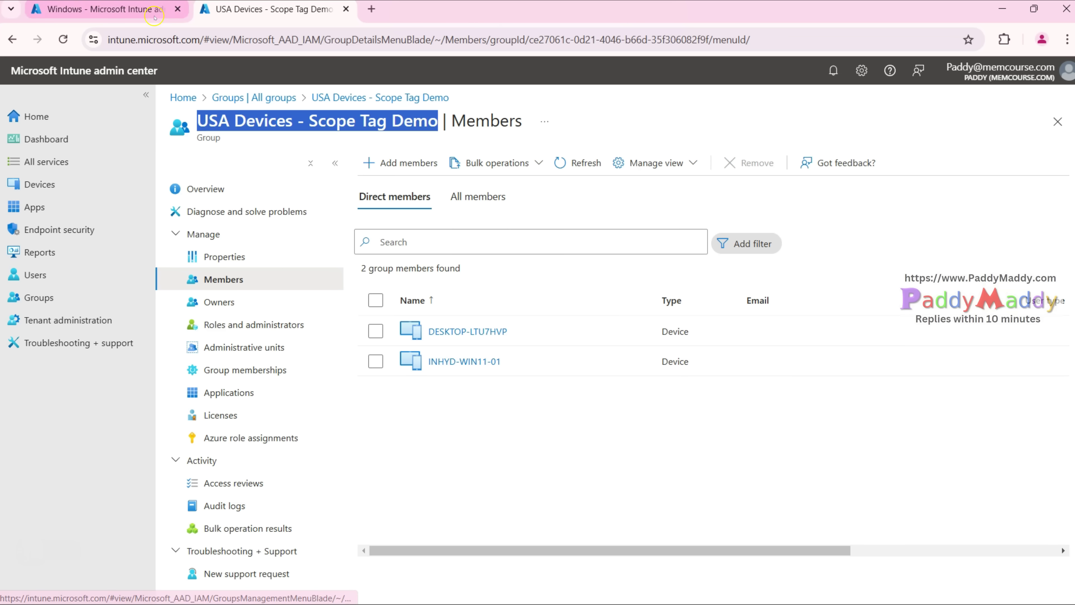
key("ctrl+Tab")
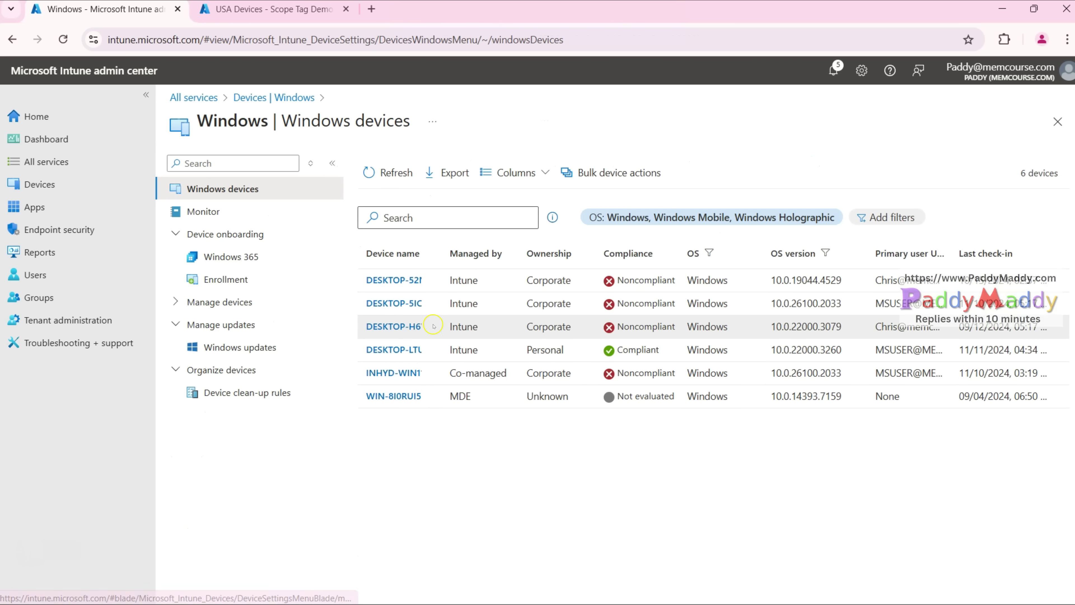
left_click_drag(440, 253, 581, 256)
- Examine the scope tags assigned in the properties of DESKTOP-LTU7HVP and close the tag selection without changes
left_click(408, 349)
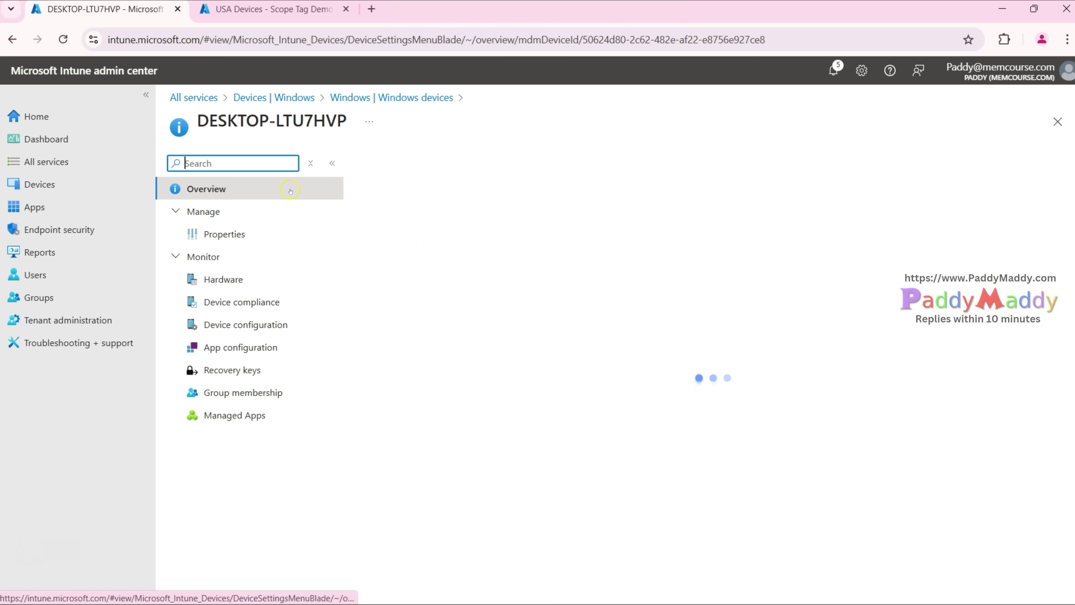
left_click(241, 233)
left_click(702, 455)
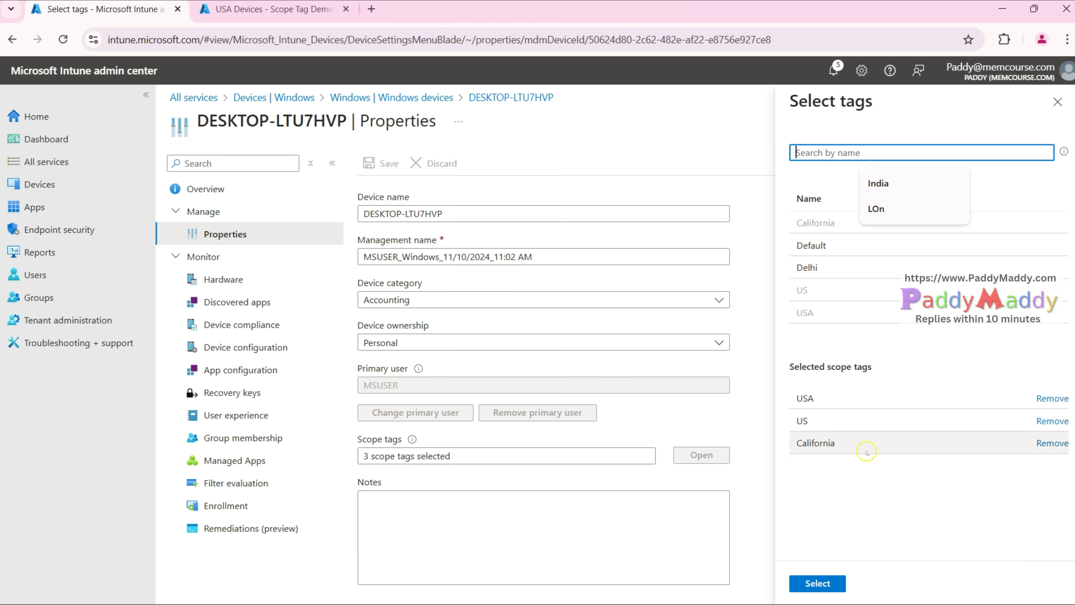
left_click(926, 502)
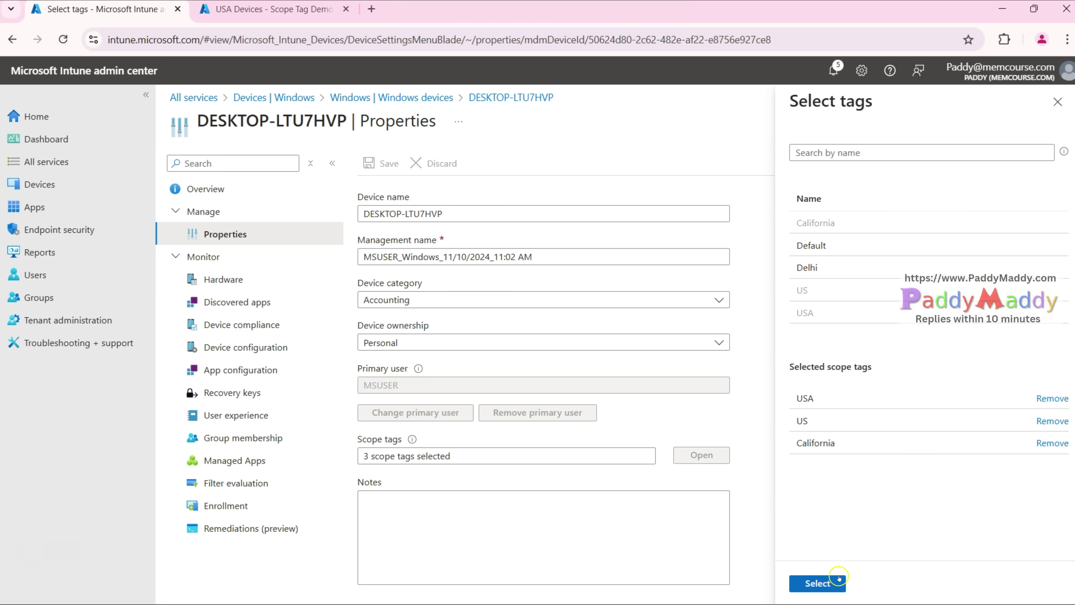
left_click(1058, 101)
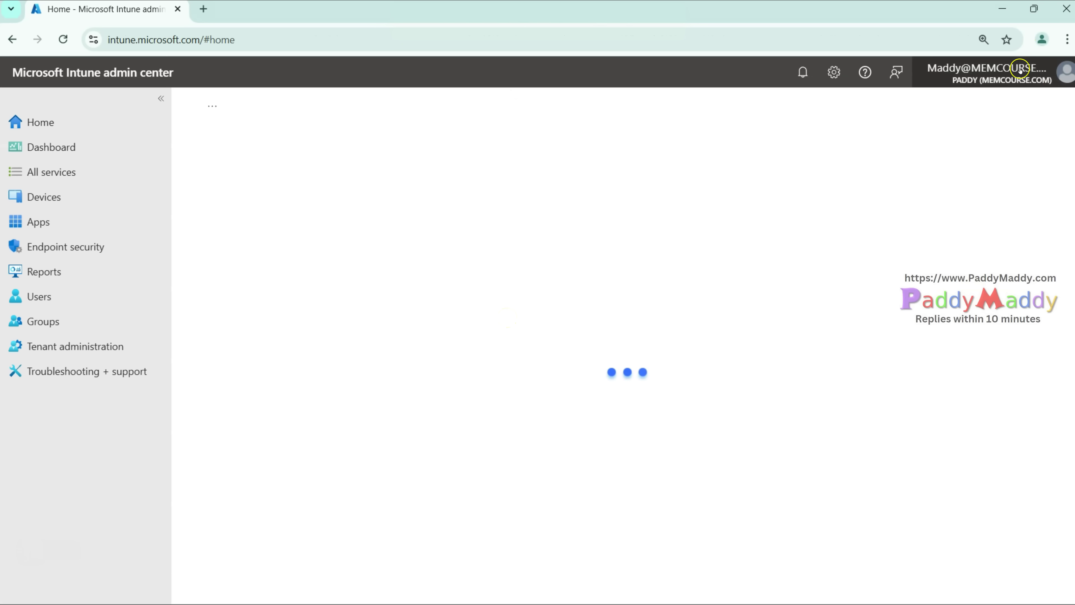
- In the help desk member's admin center session, check the signed-in account and go to the devices area
left_click(1020, 69)
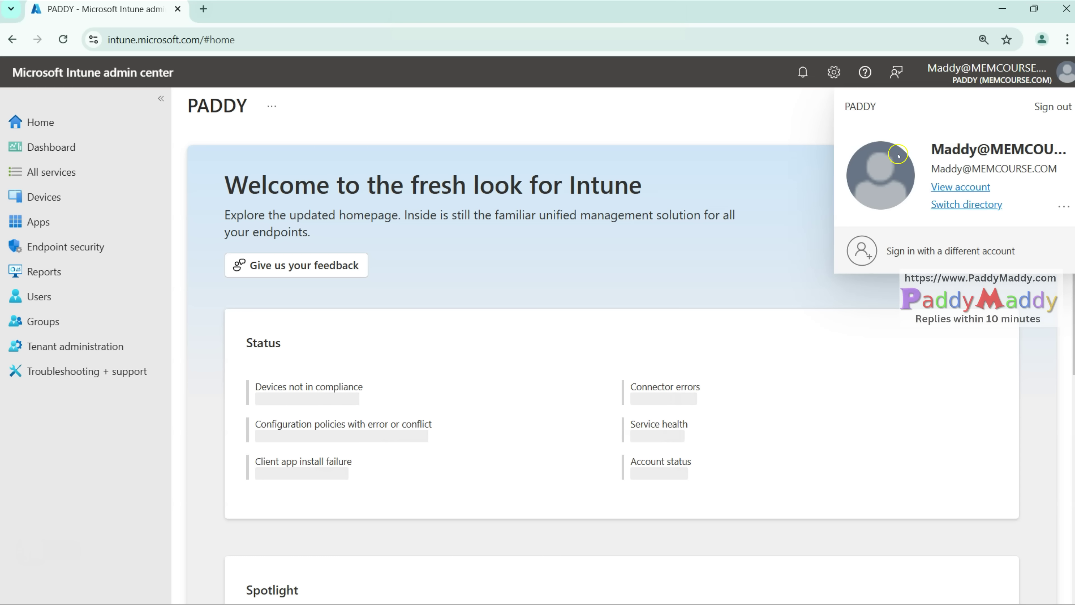
left_click(650, 107)
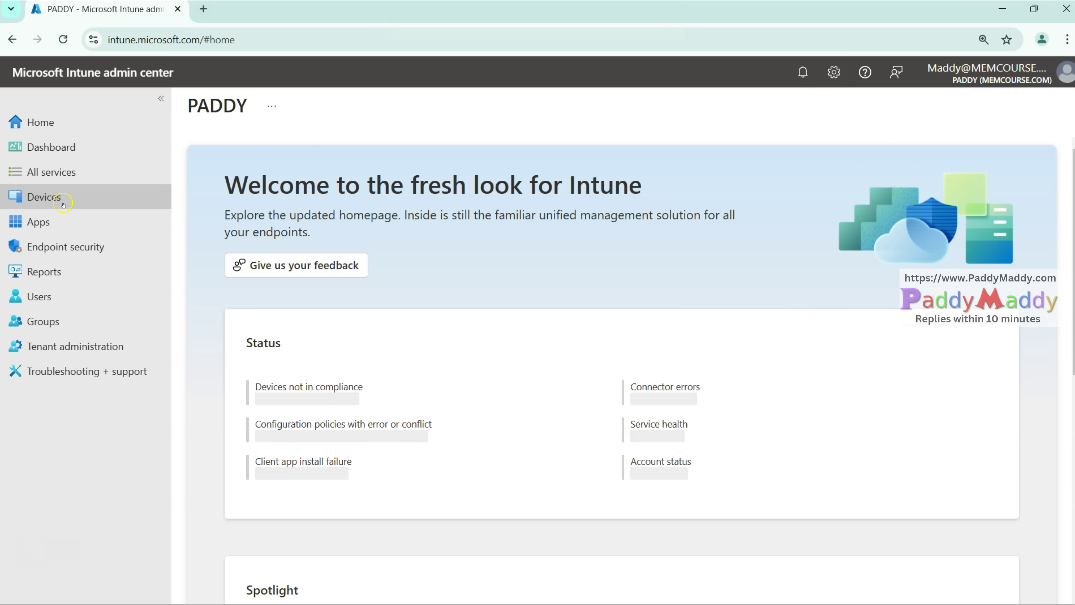
left_click(102, 199)
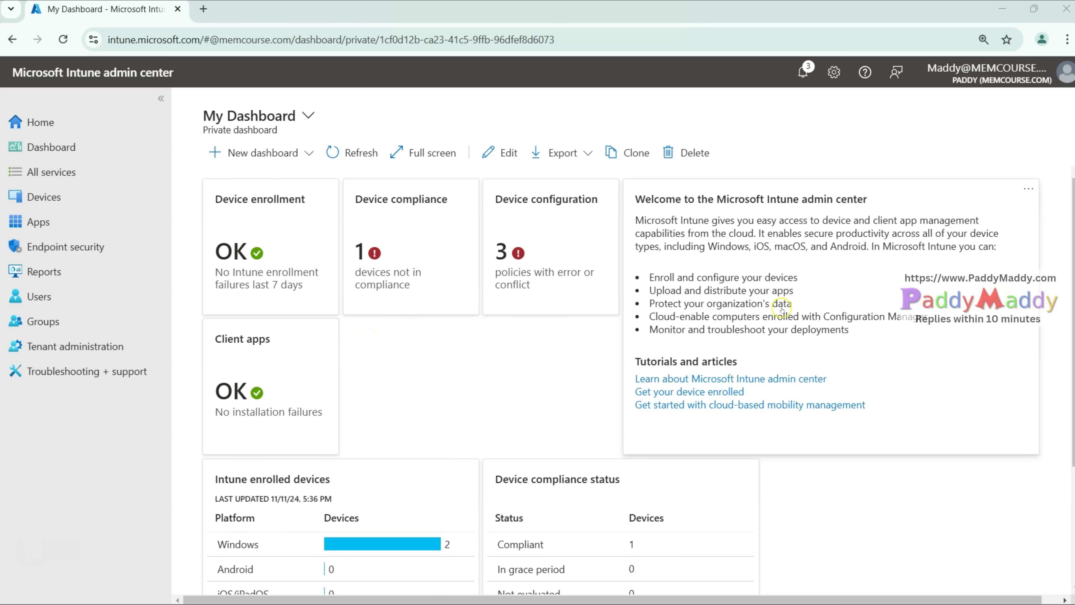
- Open the Windows devices list in the help desk member's session, widen the Device name and Managed by columns, and review the devices shown
left_click(74, 195)
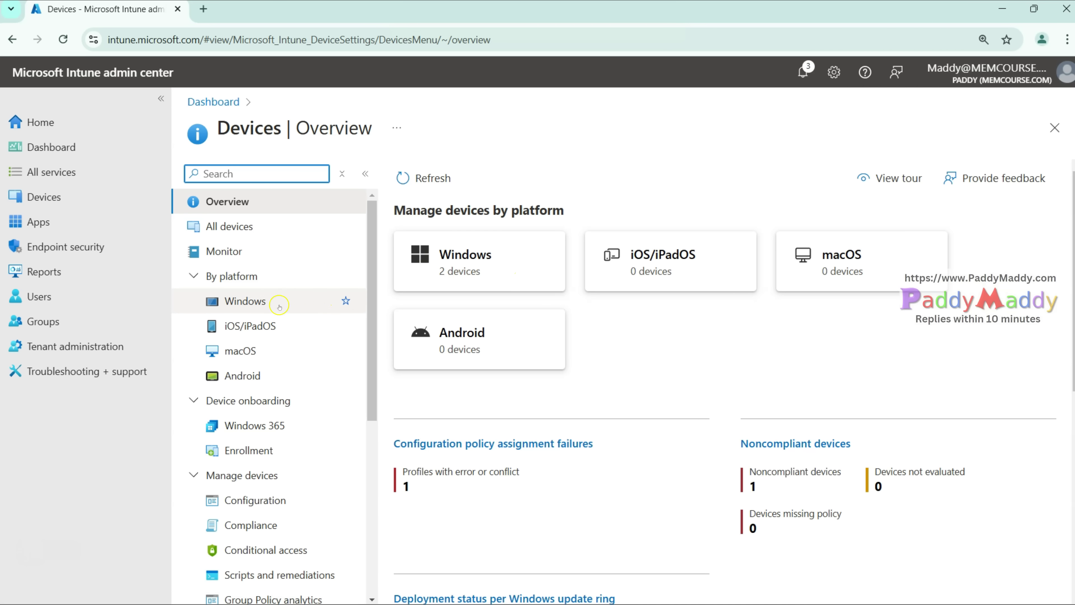
left_click(267, 303)
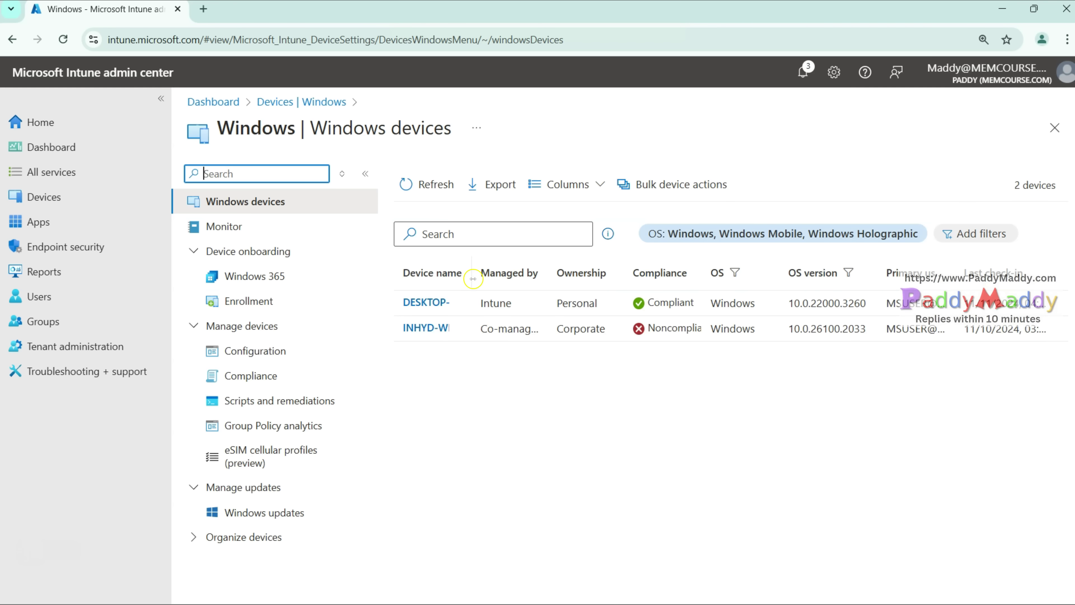
left_click_drag(473, 273, 541, 285)
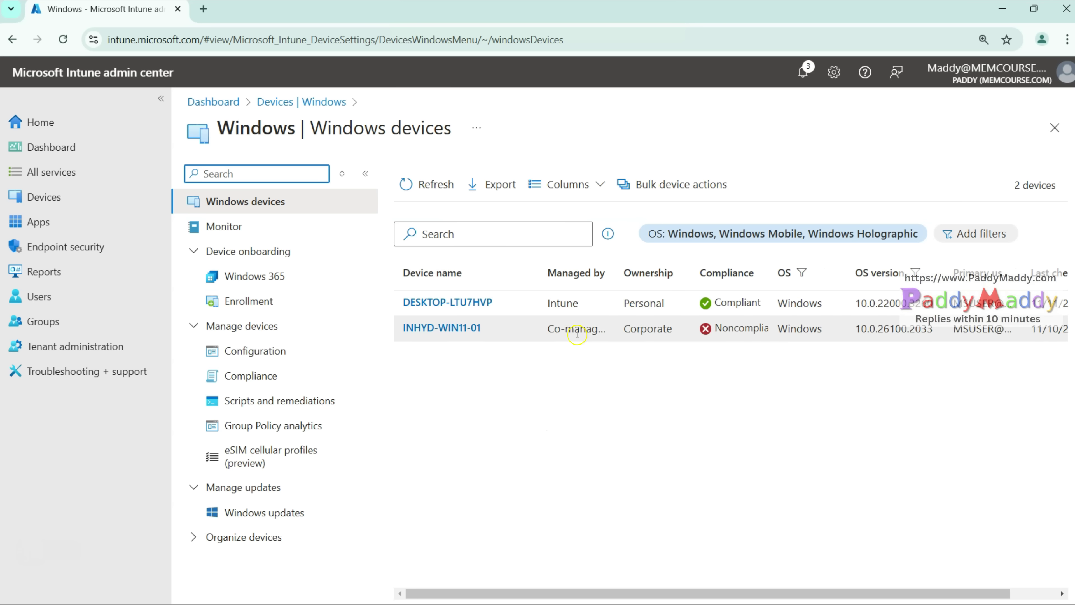
left_click_drag(617, 271, 694, 259)
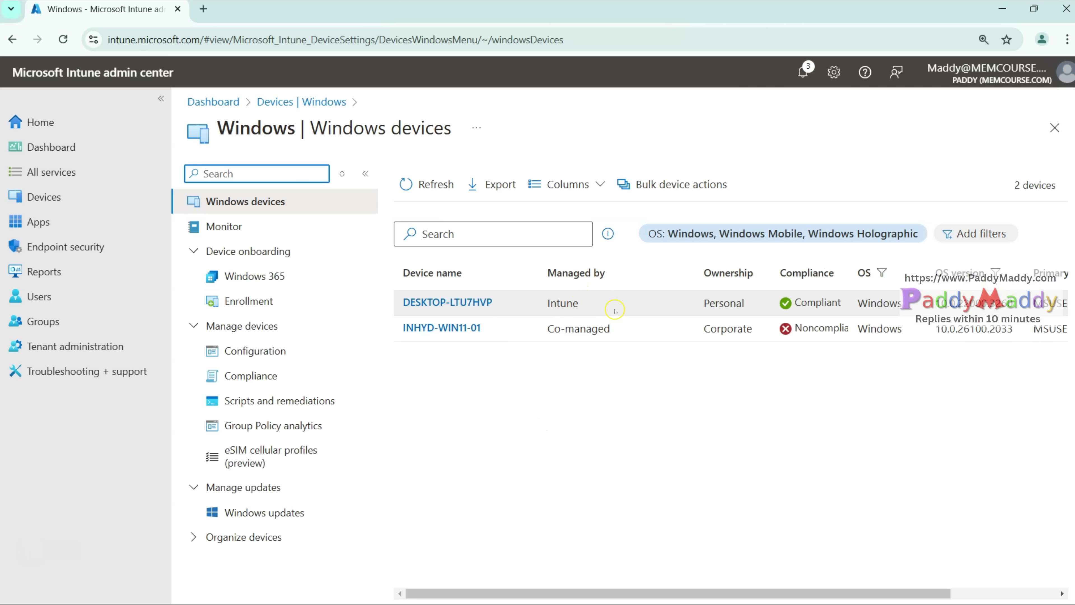
double_click(723, 303)
double_click(727, 329)
- Arrange both admin center sessions side by side and compare their Windows device lists and signed-in accounts
left_click_drag(710, 8, 694, 111)
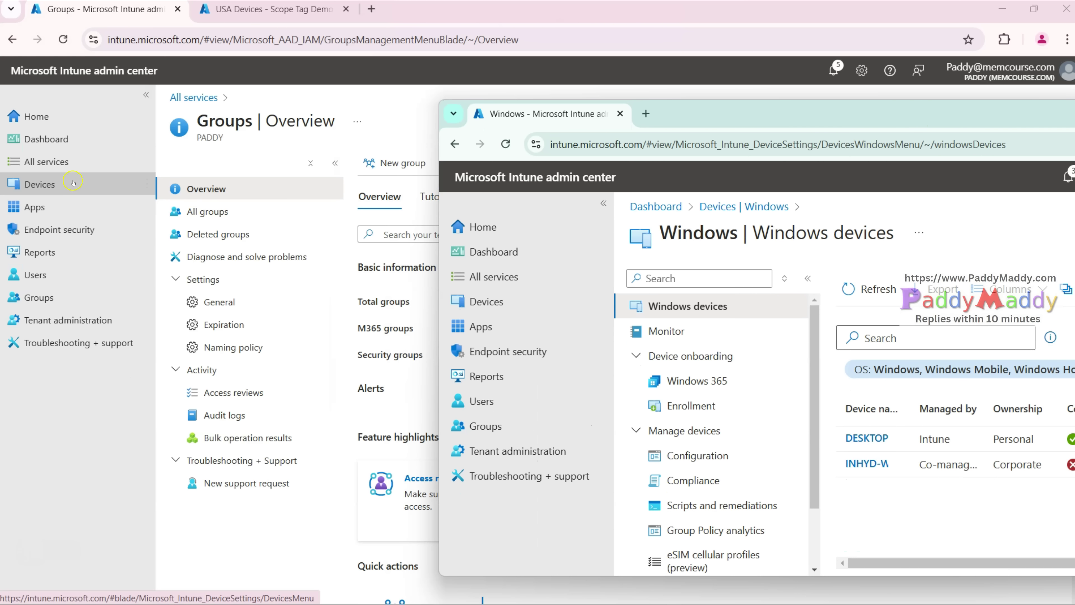
left_click(73, 183)
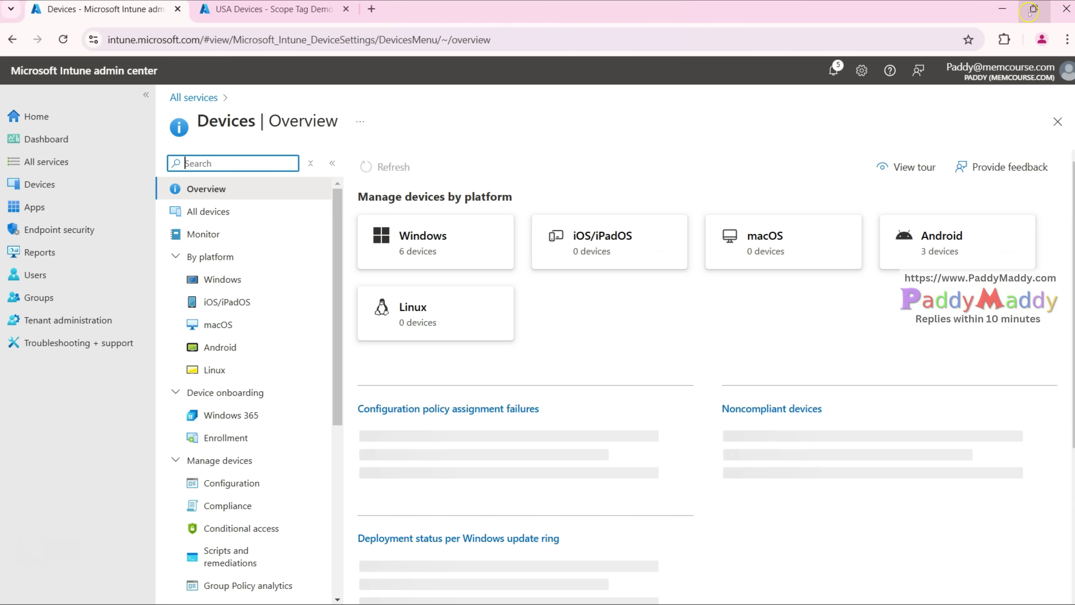
mouse_move(1031, 13)
left_click(944, 49)
left_click(297, 266)
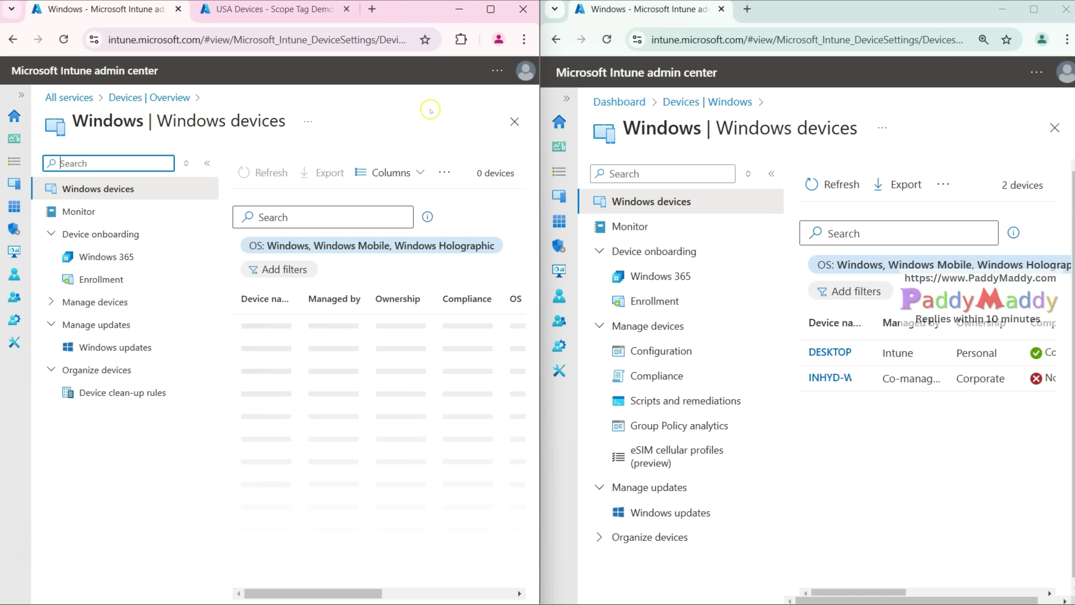
left_click(526, 71)
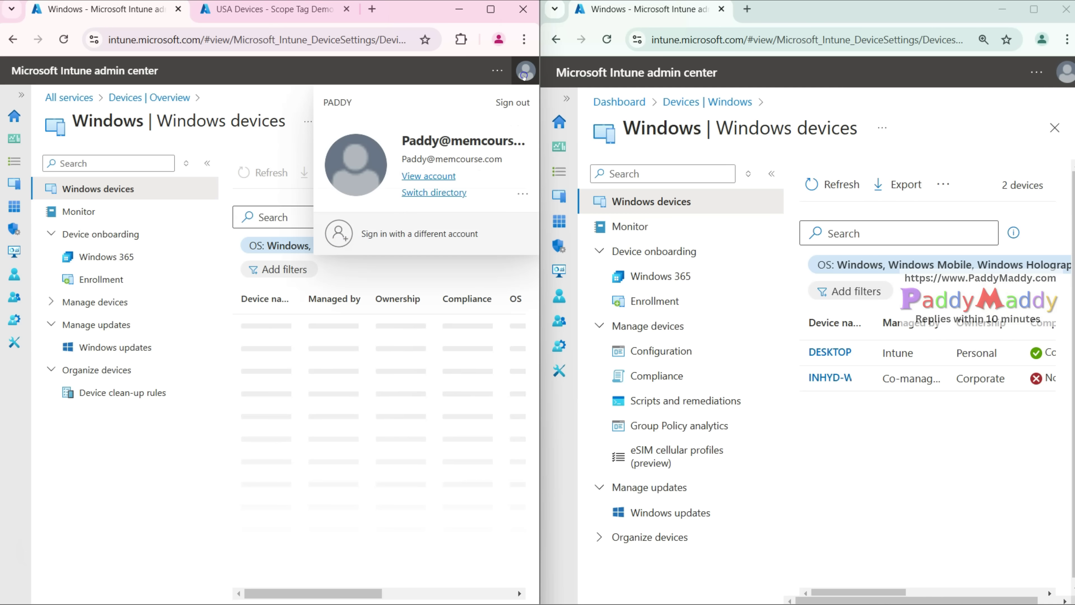
left_click(1067, 62)
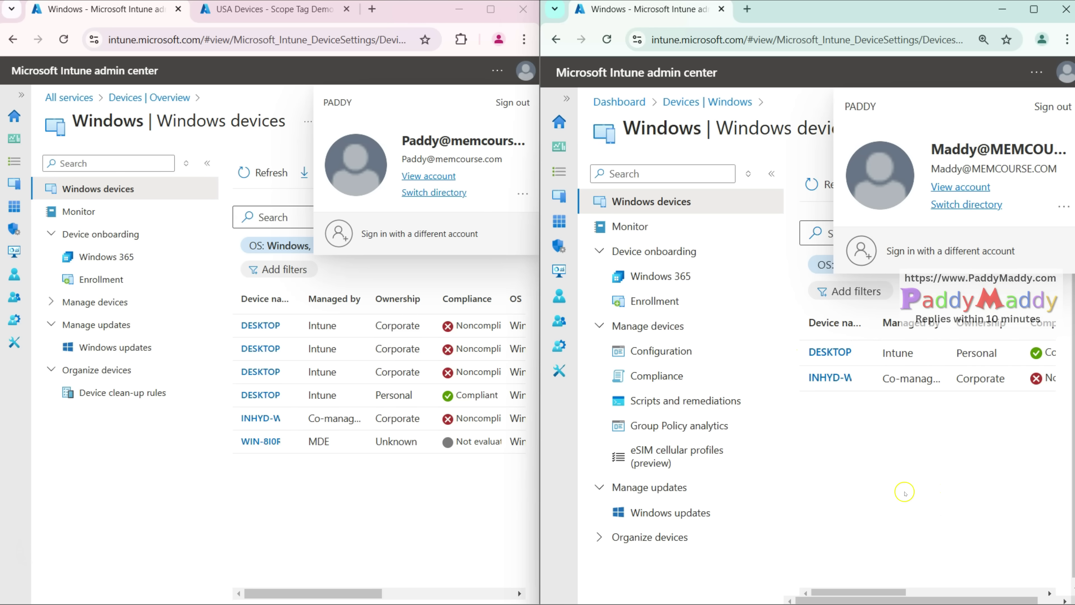
- Compare the Windows configuration policies available to the full administrator and the help desk member, checking the account in each session
left_click(50, 302)
left_click(111, 324)
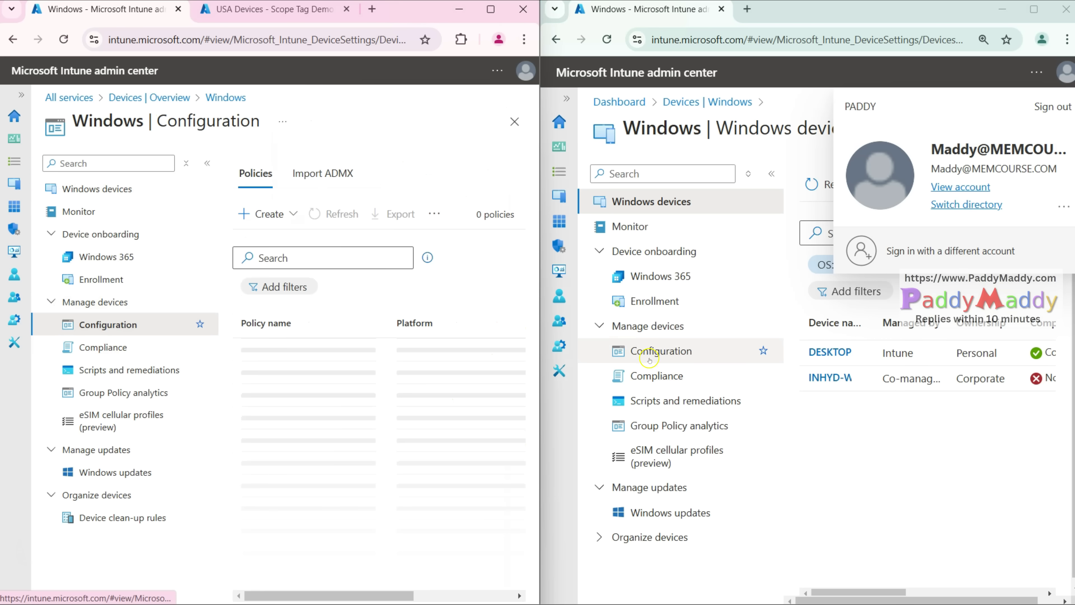
left_click(650, 352)
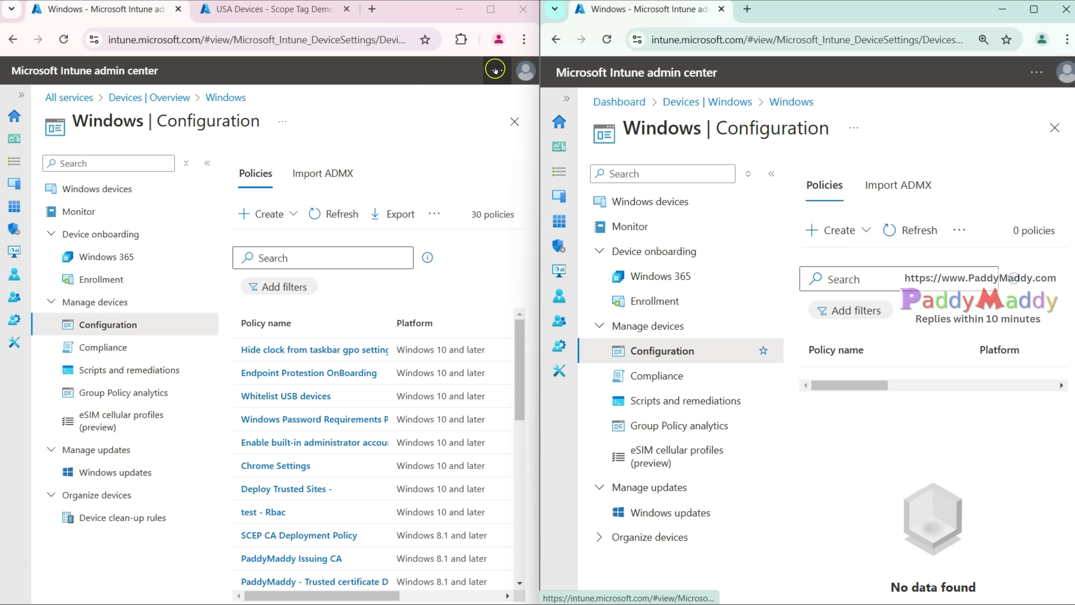
left_click(520, 71)
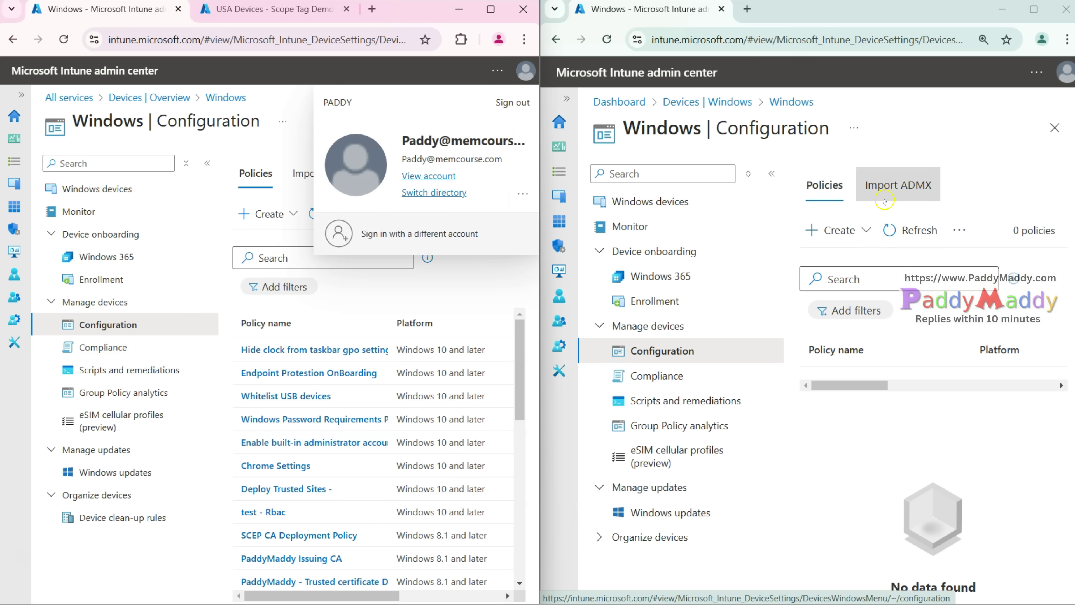
left_click(1063, 73)
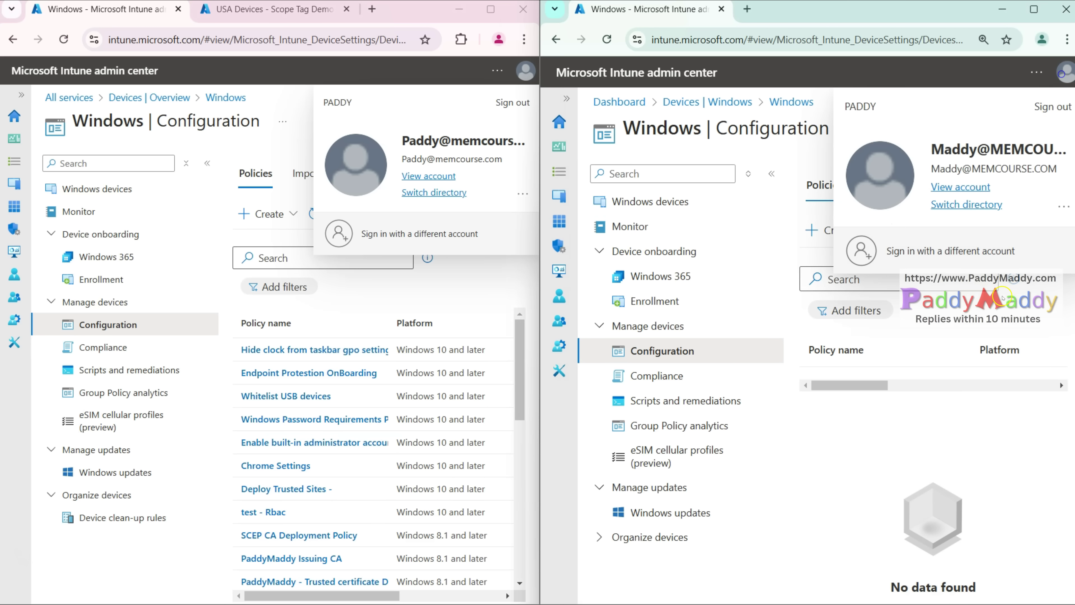
left_click(97, 14)
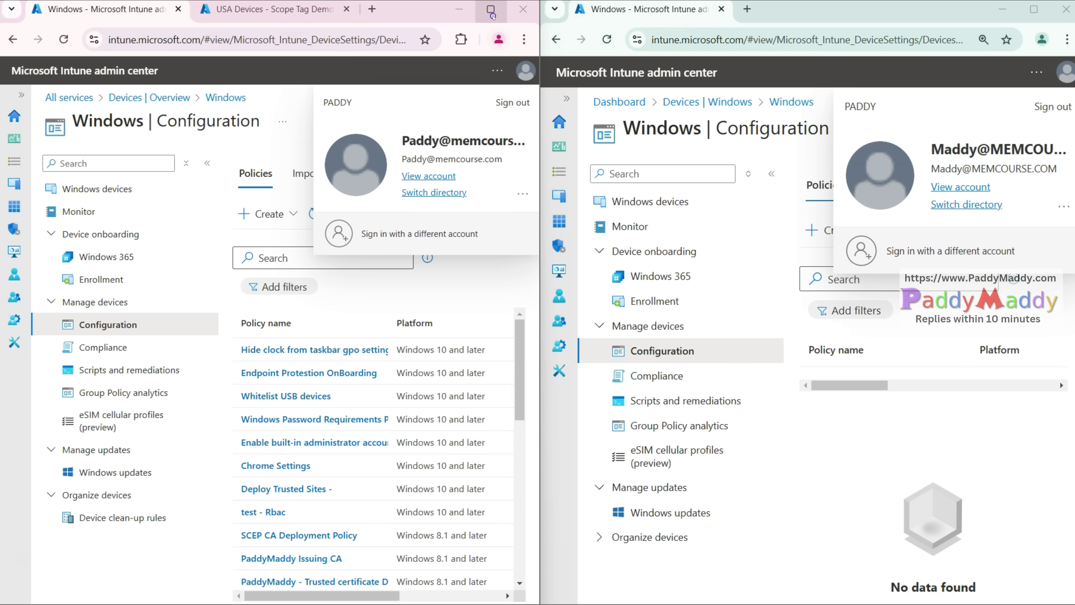
- In the full administrator's session, open the Hide clock from taskbar gpo settings policy and check its selected scope tags
left_click(491, 9)
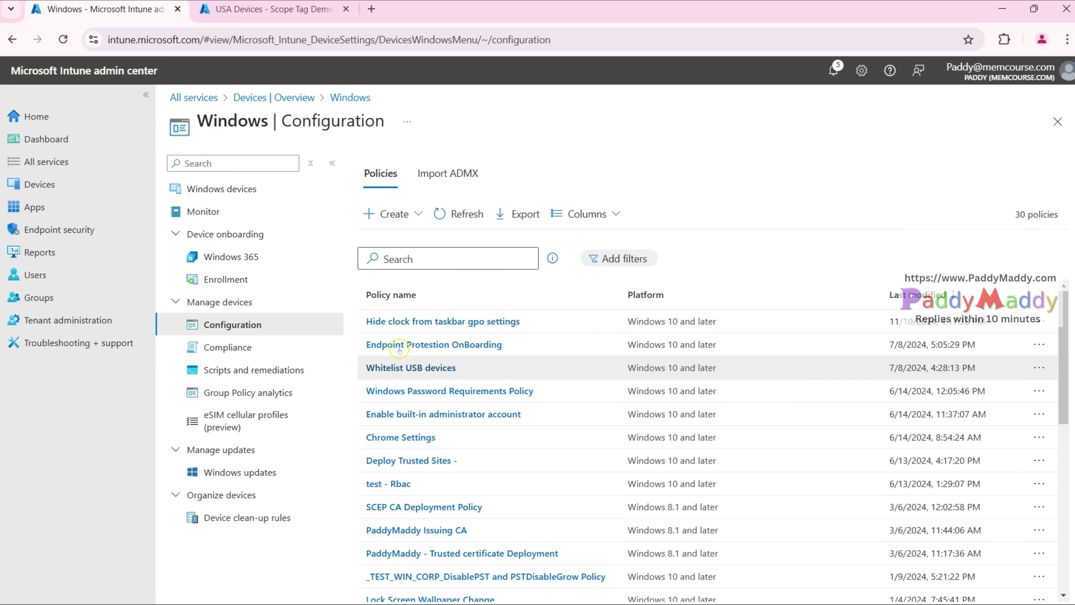
left_click(399, 316)
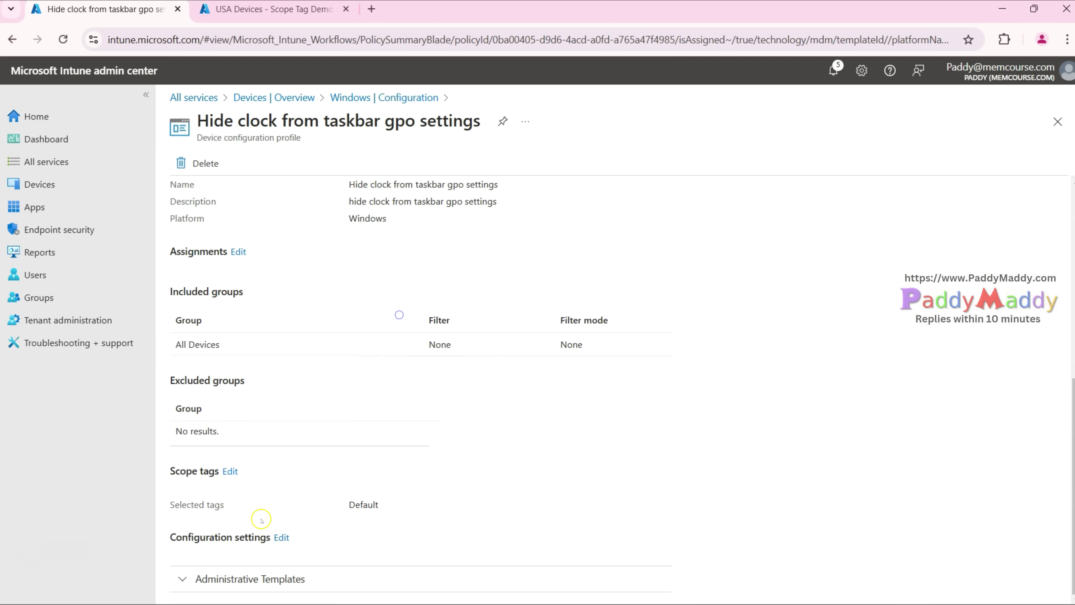
left_click_drag(343, 512, 452, 513)
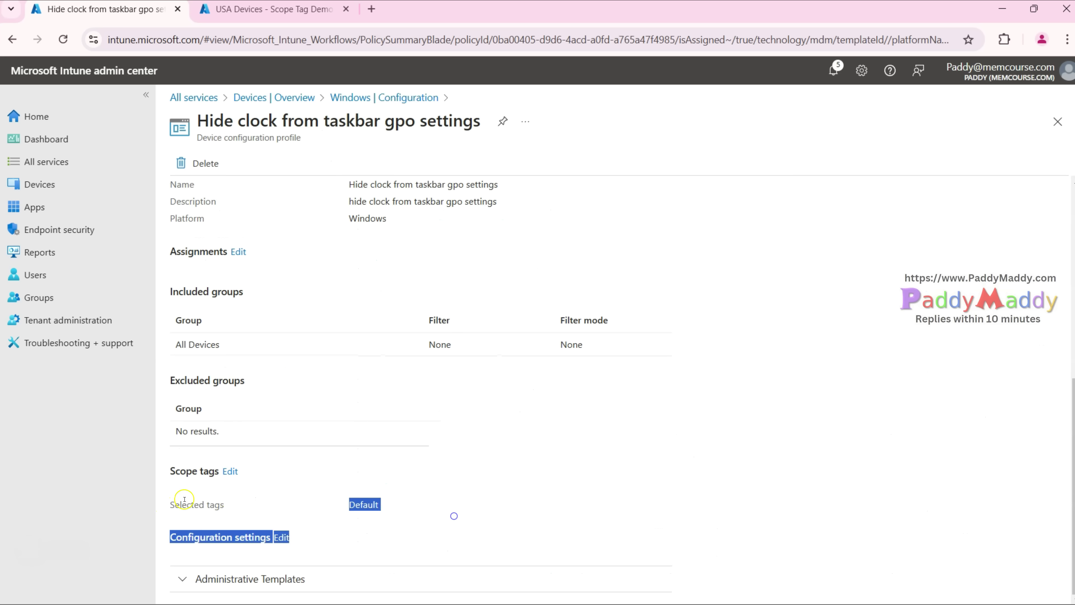
- Add the US, USA and California scope tags to the Hide clock from taskbar gpo settings policy and save it
left_click(230, 471)
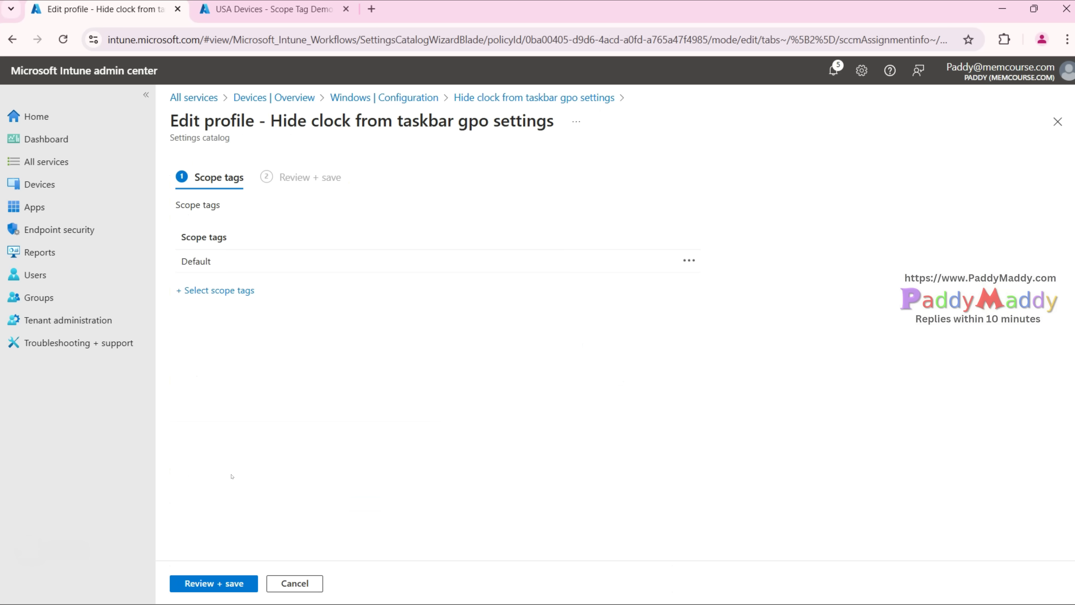
left_click(228, 297)
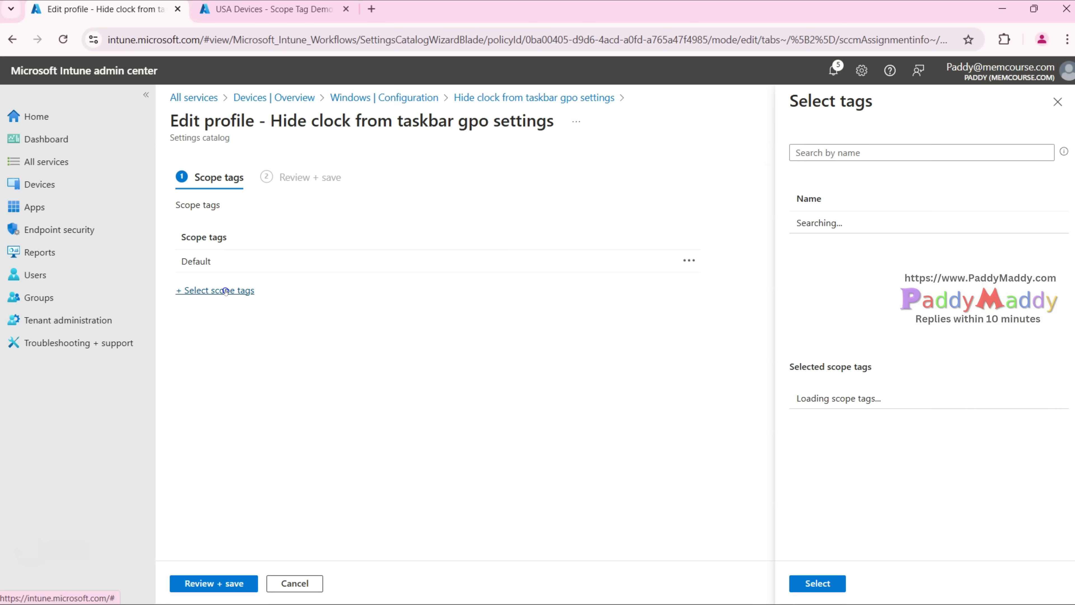
left_click(826, 290)
left_click(825, 315)
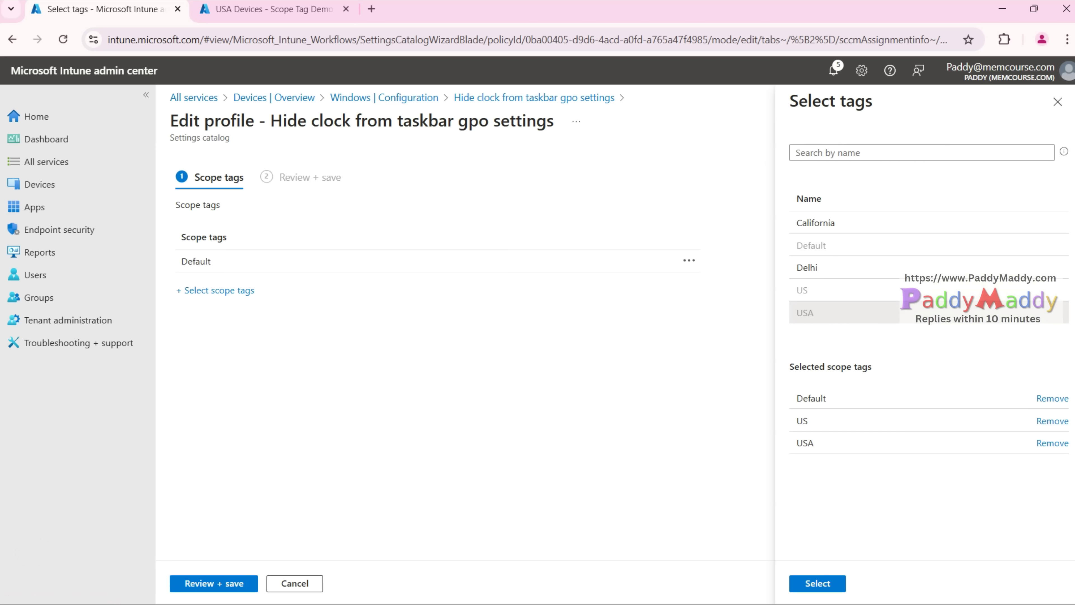
left_click(802, 218)
left_click(817, 582)
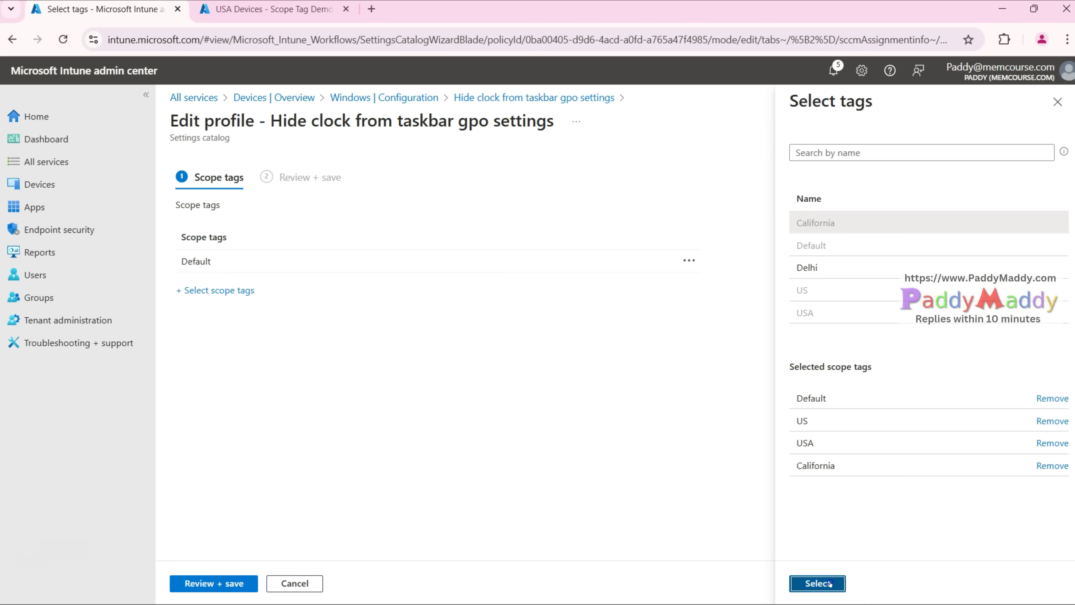
left_click(214, 584)
left_click(195, 583)
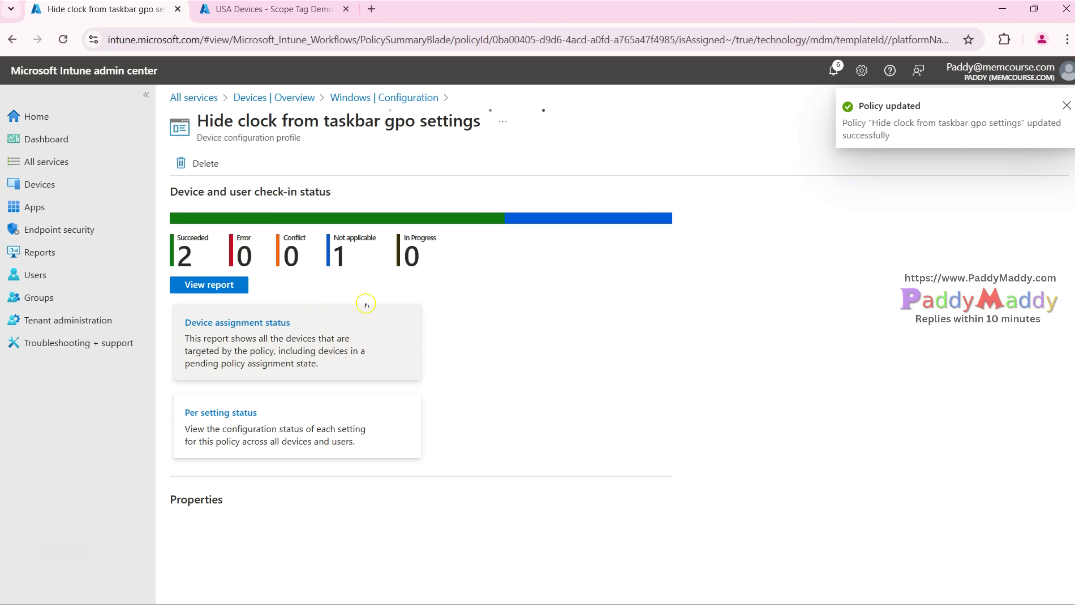
- Reload the help desk member's configuration policies, check which are visible, and return to the full administrator's session in a maximized window
left_click(1040, 9)
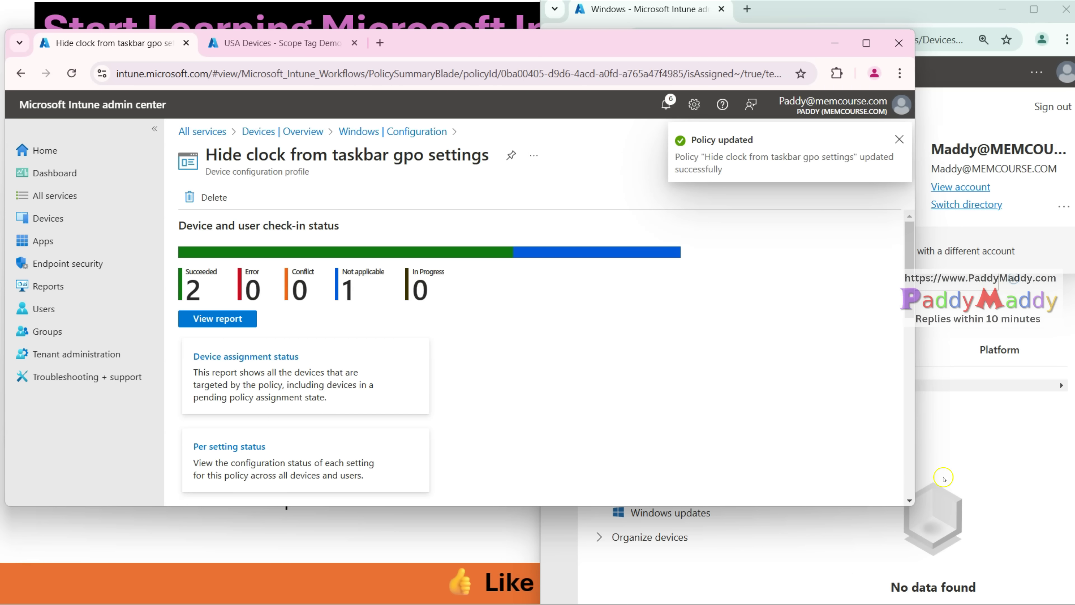
left_click(934, 387)
left_click(566, 66)
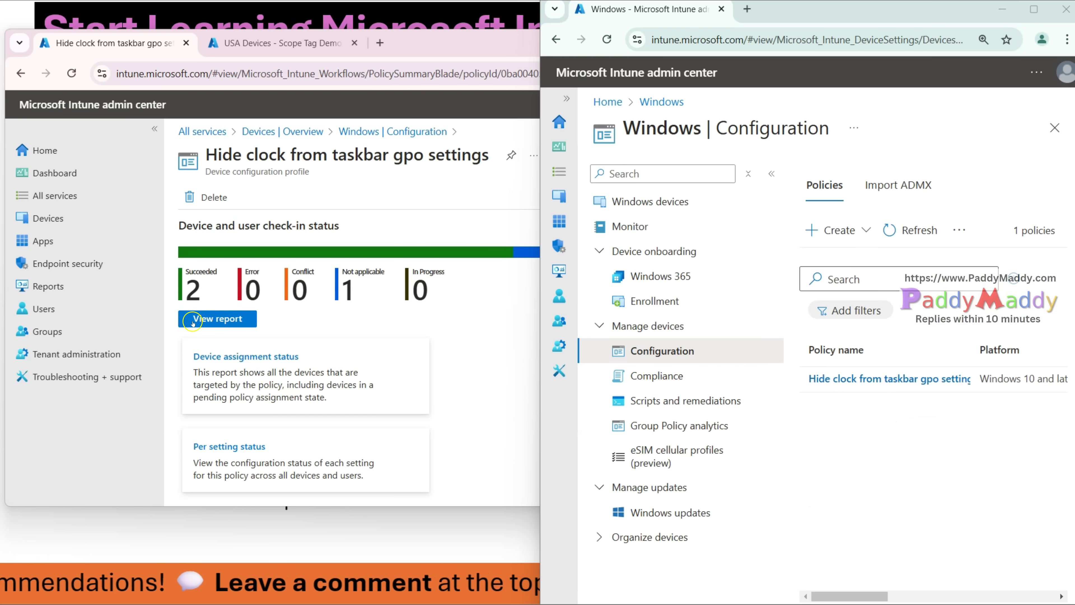
mouse_move(856, 593)
left_mouse_down()
mouse_move(1008, 598)
mouse_move(873, 598)
left_mouse_up()
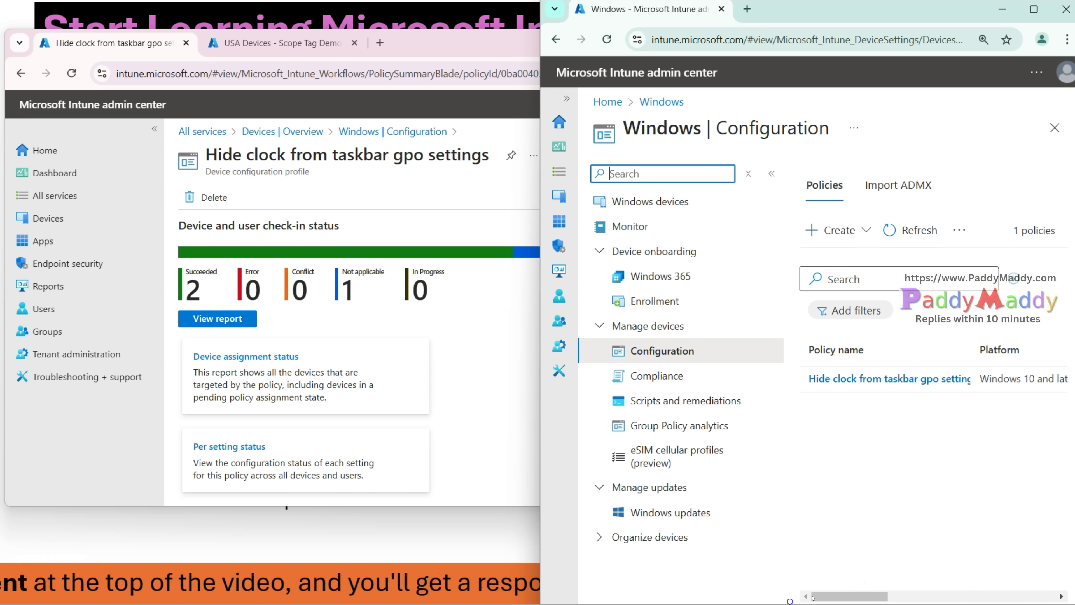
left_click(501, 431)
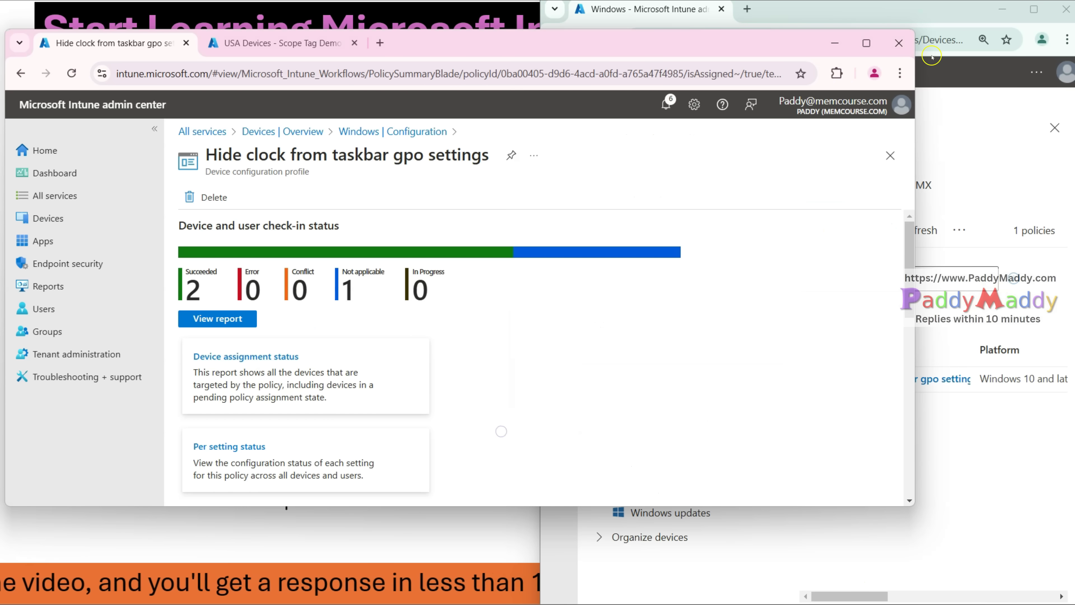
left_click(867, 43)
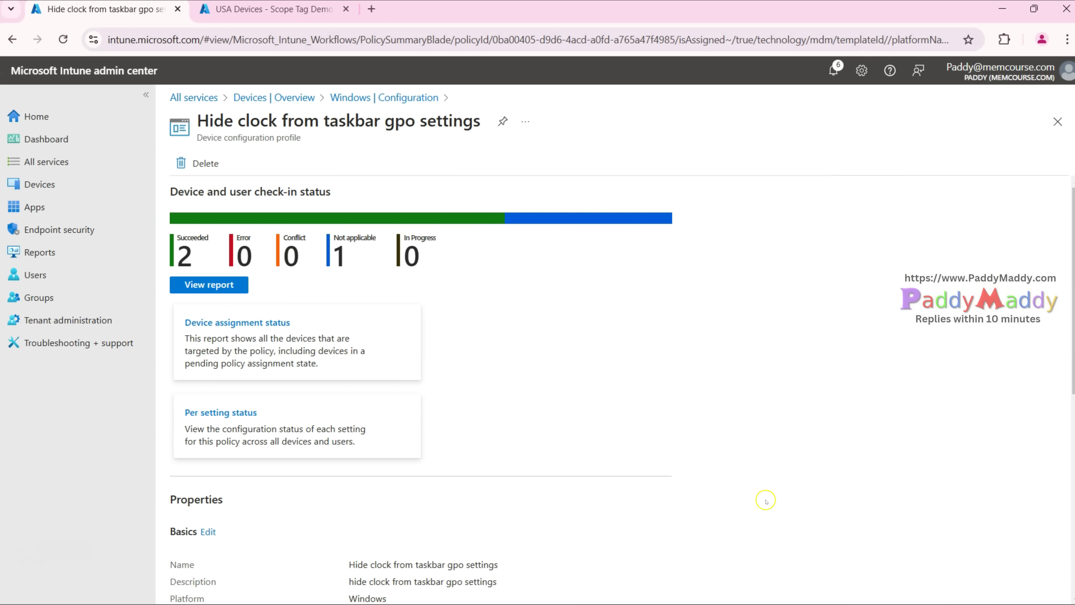
key("ctrl+plus")
key("ctrl+plus")
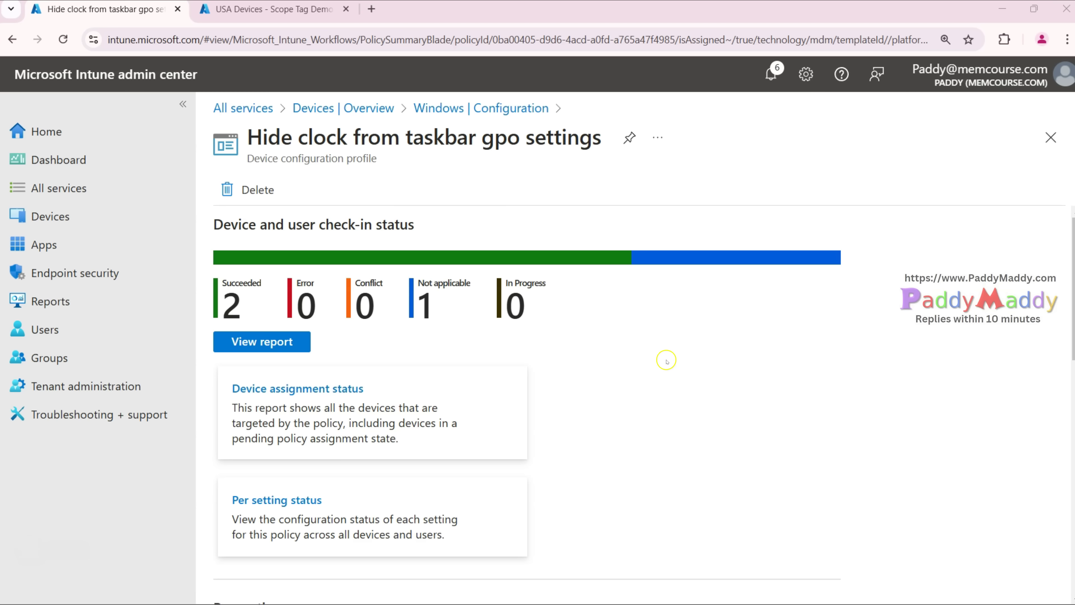
key("ctrl+shift+d")
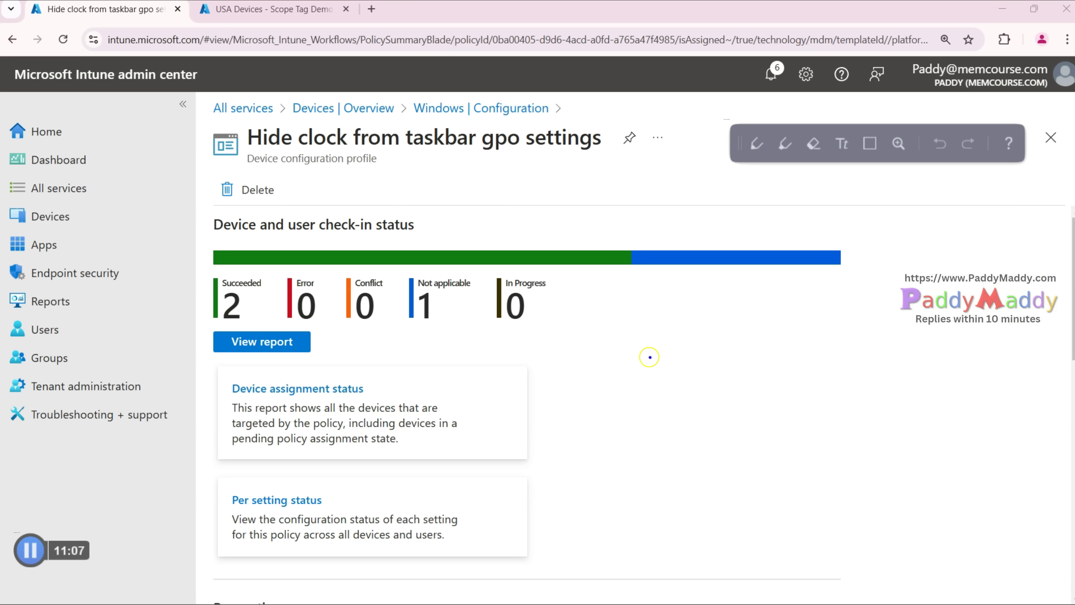
mouse_move(645, 374)
left_mouse_down()
mouse_move(611, 413)
mouse_move(674, 395)
left_mouse_up()
mouse_move(688, 381)
left_mouse_down()
mouse_move(724, 381)
mouse_move(648, 353)
mouse_move(728, 358)
mouse_move(708, 371)
left_mouse_up()
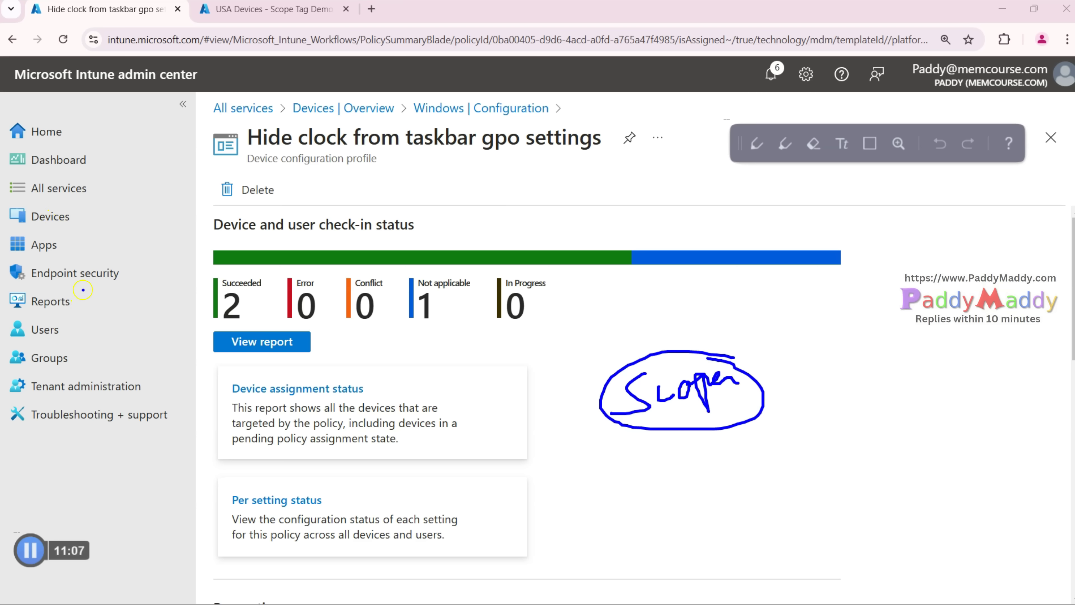
key("Escape")
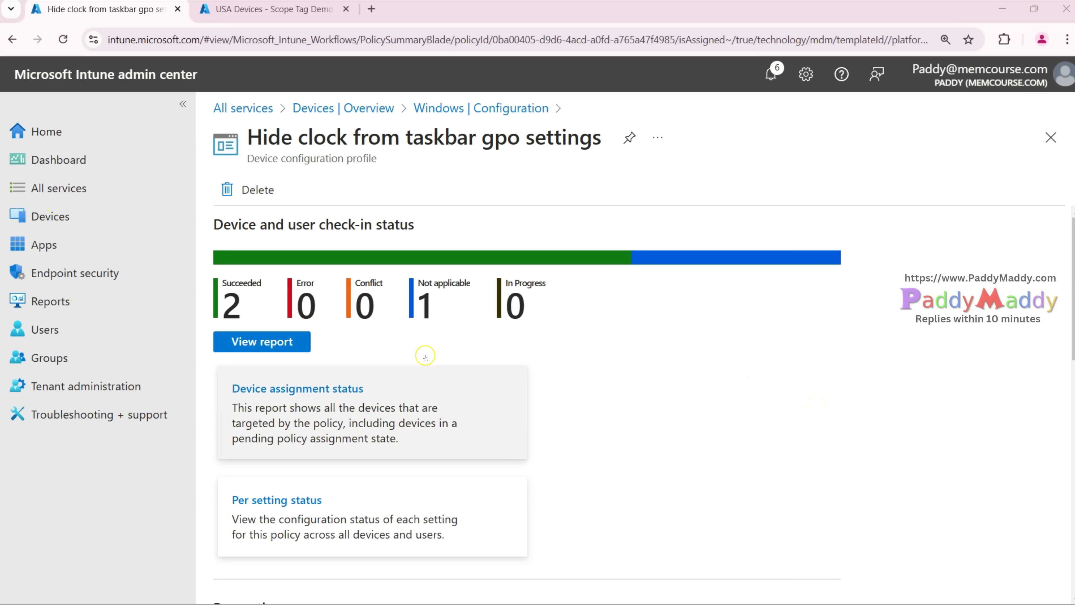
- Open the endpoint security area and return to the devices overview in the full administrator's session
left_click(106, 273)
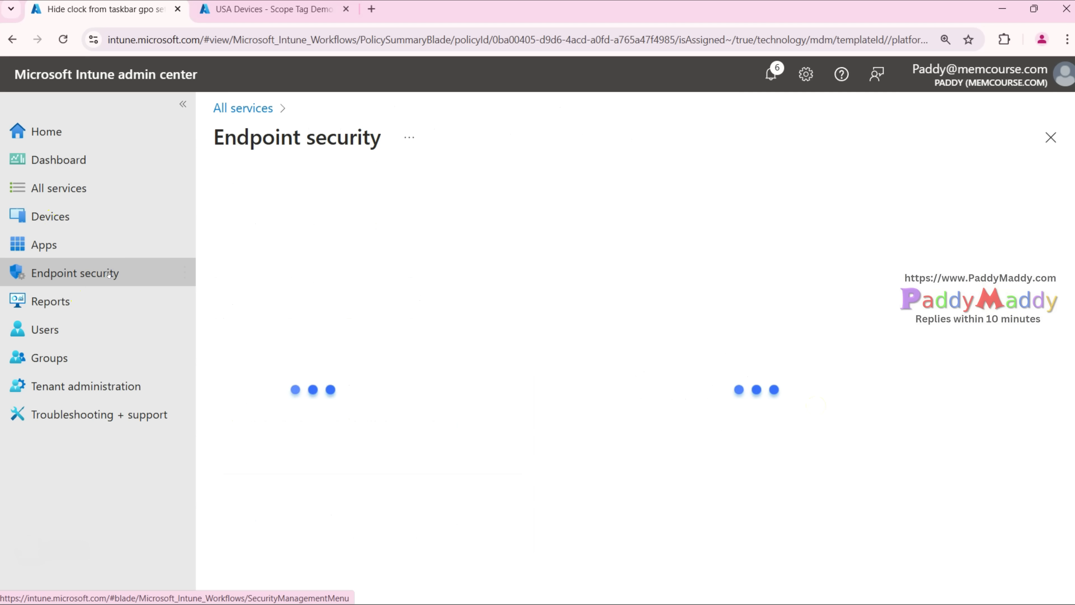
left_click(74, 214)
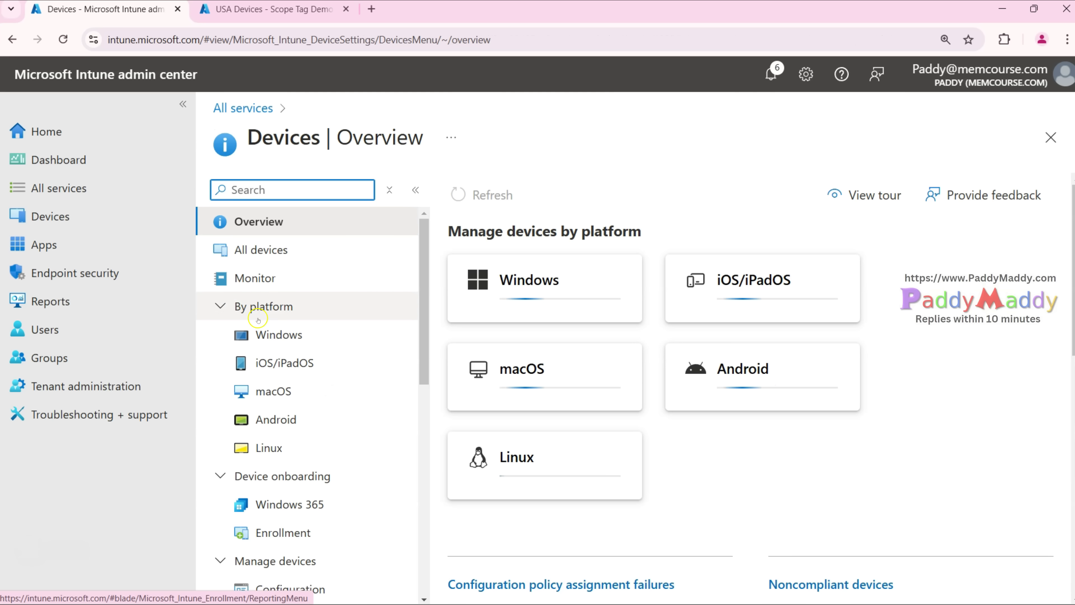